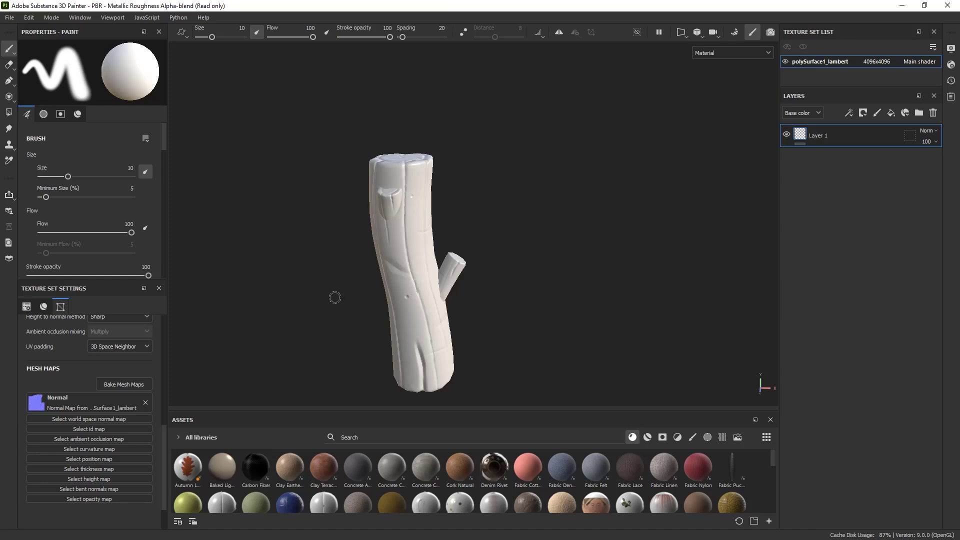
- Switch to Maya, apply a camera-based UV projection to the log mesh and return to object selection
key("alt+Tab")
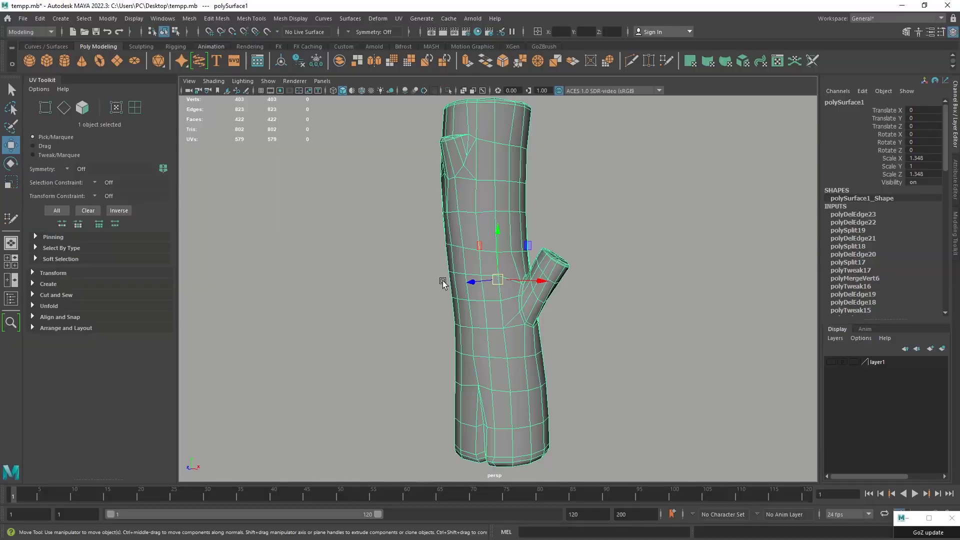
mouse_move(443, 281)
left_mouse_down("alt")
mouse_move(398, 328)
mouse_move(377, 275)
mouse_move(432, 244)
mouse_move(465, 272)
mouse_move(390, 257)
mouse_move(552, 242)
left_mouse_up("alt")
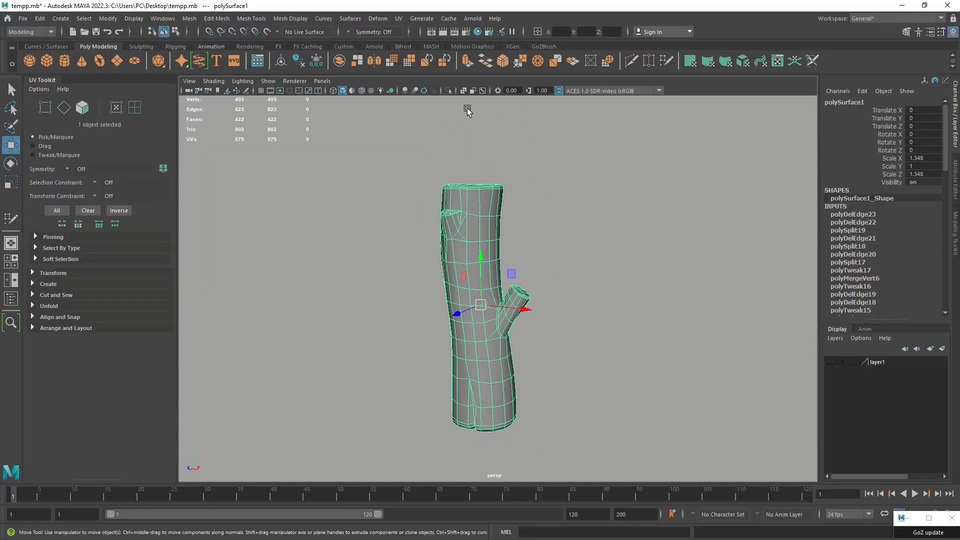
left_click(396, 20)
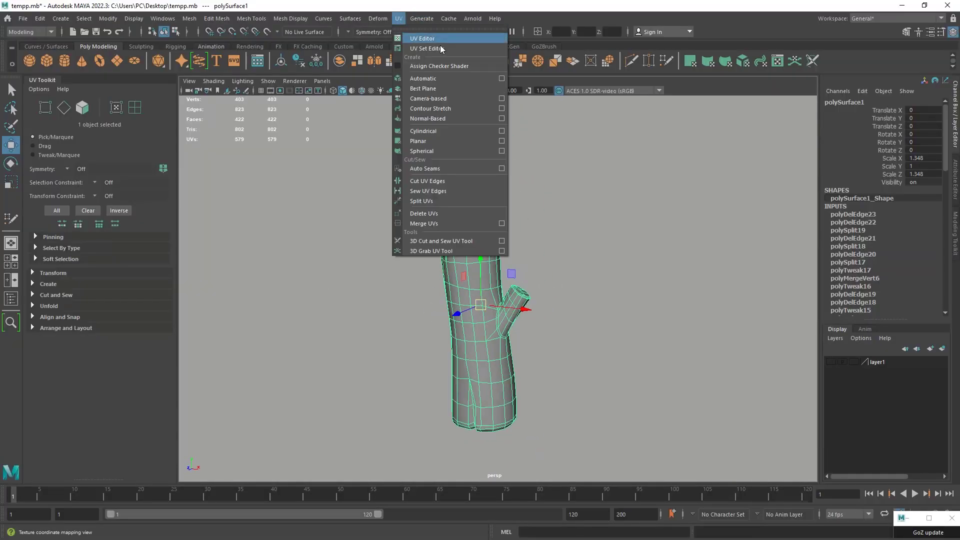
left_click(438, 100)
key("F8")
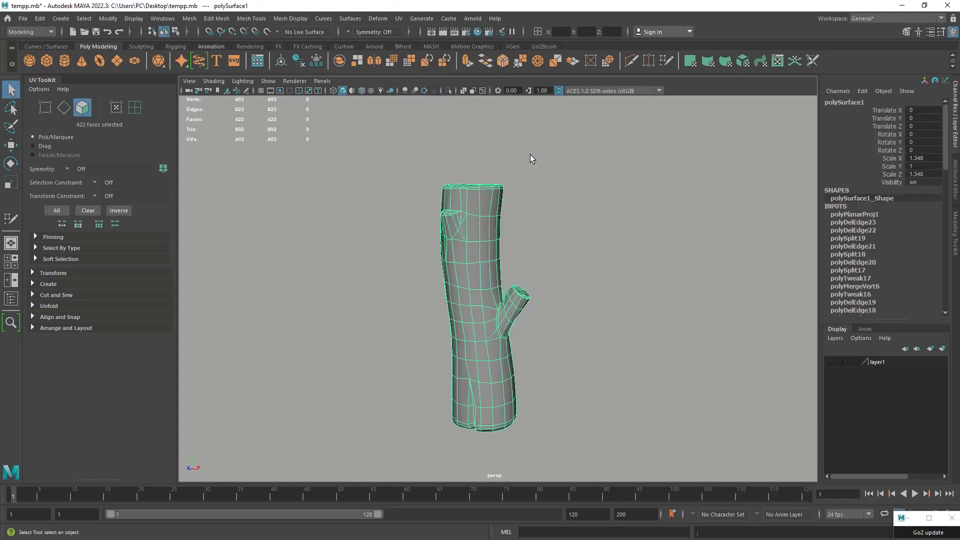
- Open the UV Editor beside the log mesh to work on its projected UVs
left_click(398, 19)
left_click(417, 37)
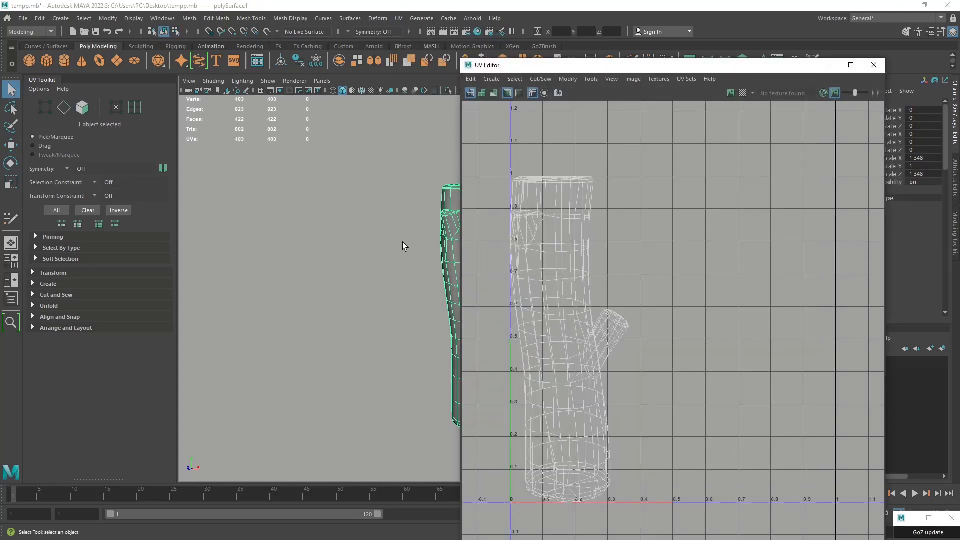
left_click_drag(403, 242, 372, 223, "alt")
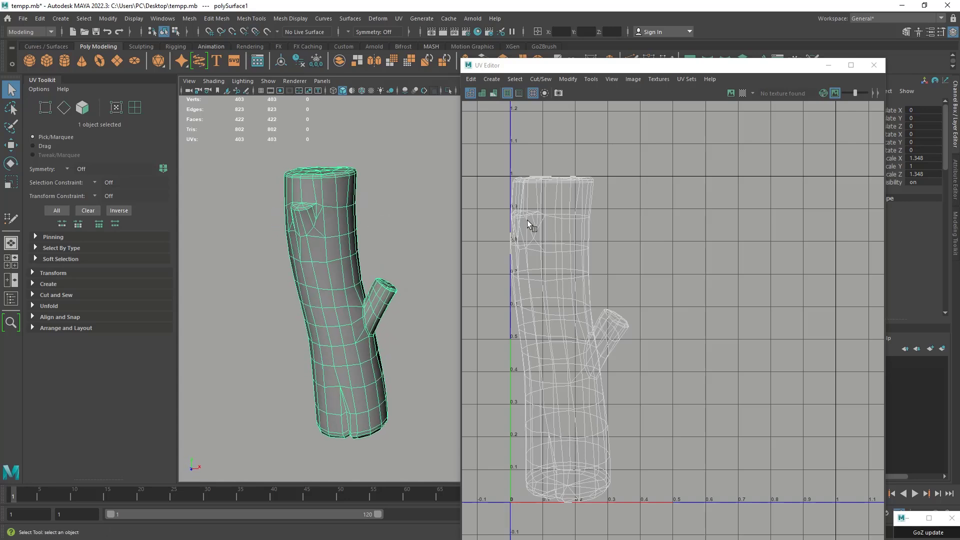
left_click_drag(356, 181, 359, 171, "alt")
right_click_drag(356, 187, 398, 225, "alt")
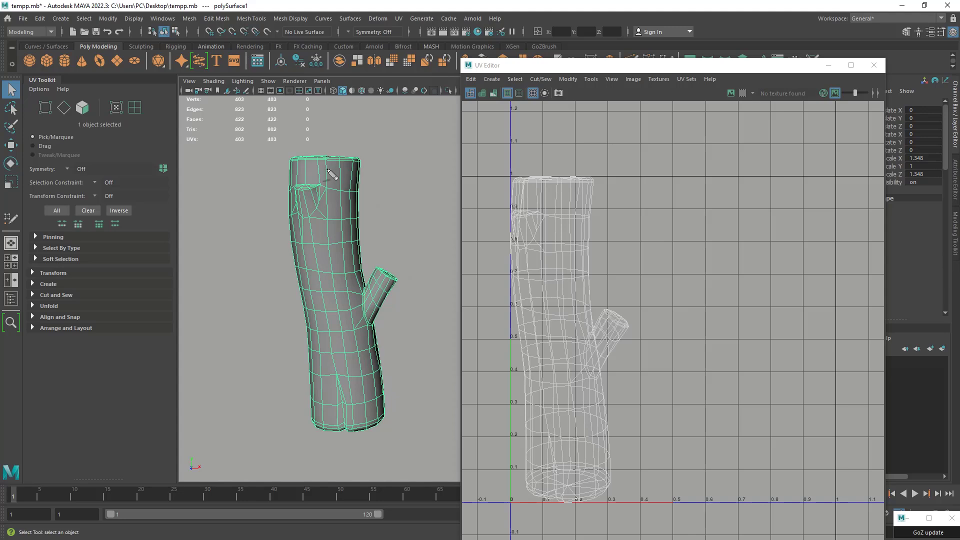
left_click_drag(352, 166, 389, 153)
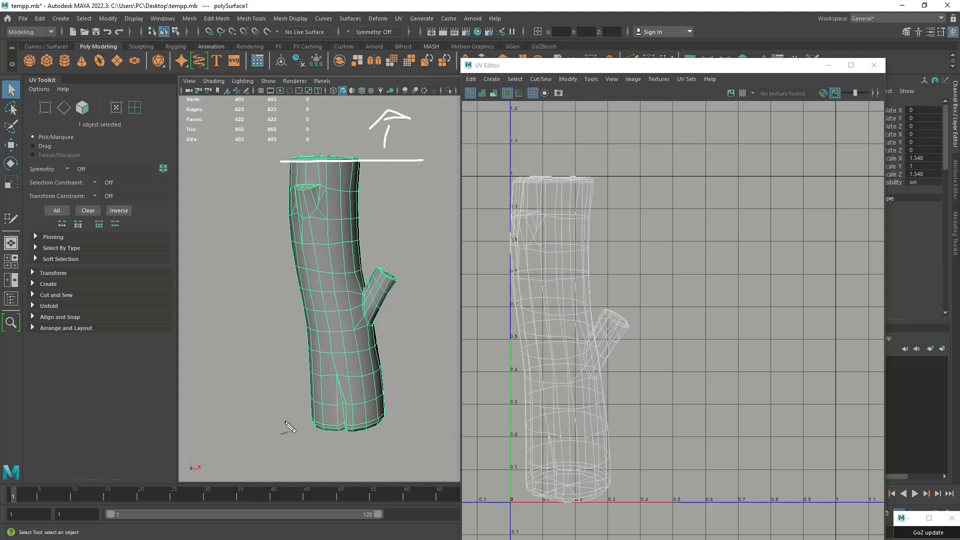
left_click_drag(281, 424, 465, 414)
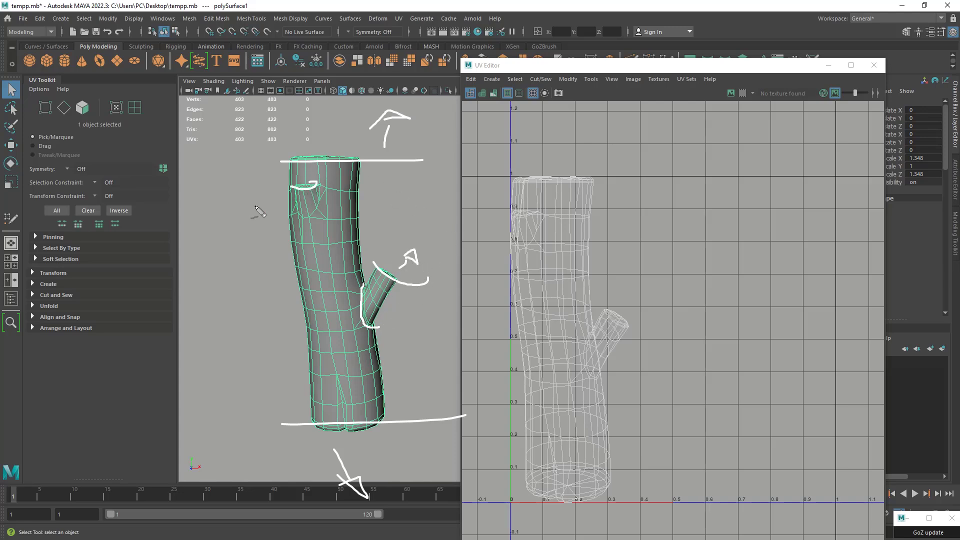
key("Escape")
- Cut the UVs along the edge loops around the log's top and bottom rims
left_click_drag(401, 220, 390, 240, "alt")
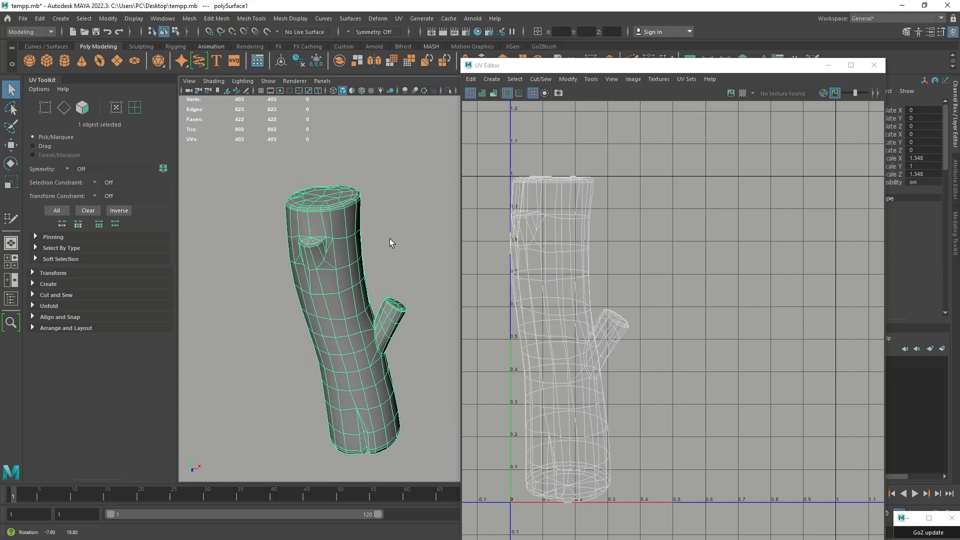
right_click_drag(349, 233, 345, 215)
scroll(328, 202, "up", 5)
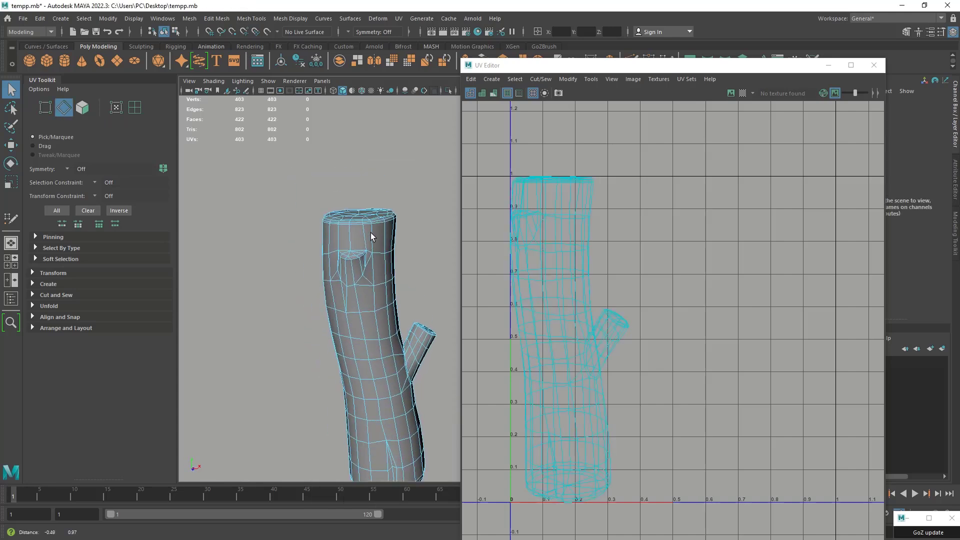
double_click(293, 174)
left_click_drag(295, 229, 288, 327, "alt")
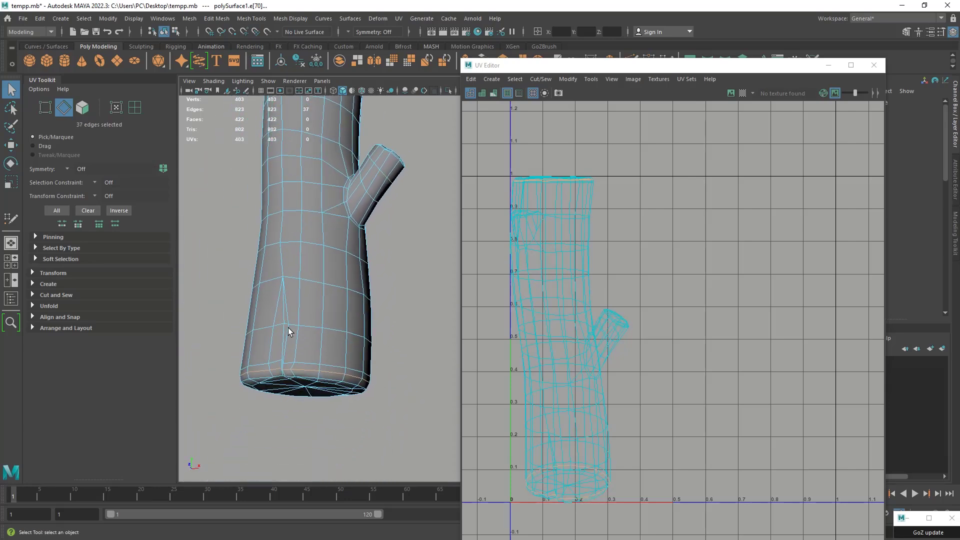
left_click(312, 379)
double_click(331, 383)
left_click_drag(332, 353, 334, 365, "alt")
double_click(263, 129, "shift")
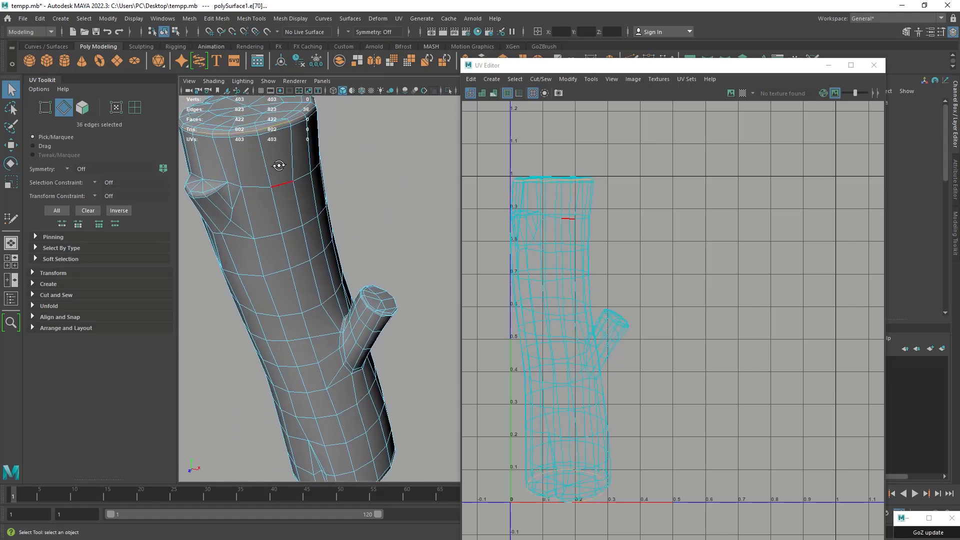
left_click_drag(279, 166, 322, 322, "alt")
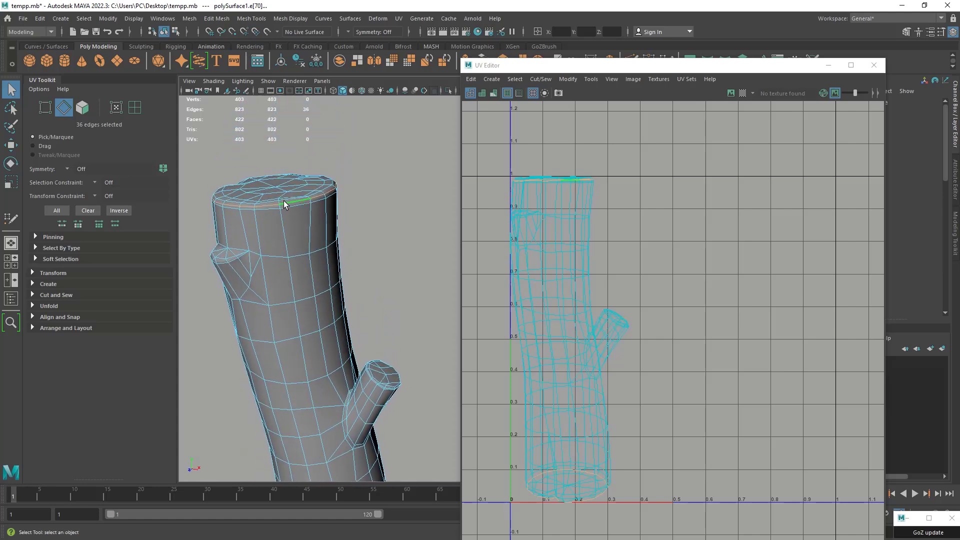
left_click_drag(284, 200, 298, 364, "alt")
double_click(313, 332, "shift")
right_click_drag(620, 265, 562, 258, "shift")
- Move the log body's UV shell sideways, clear of the flat top cap shell
key("w")
right_click(611, 271)
left_click(559, 271)
left_click_drag(645, 340, 849, 343)
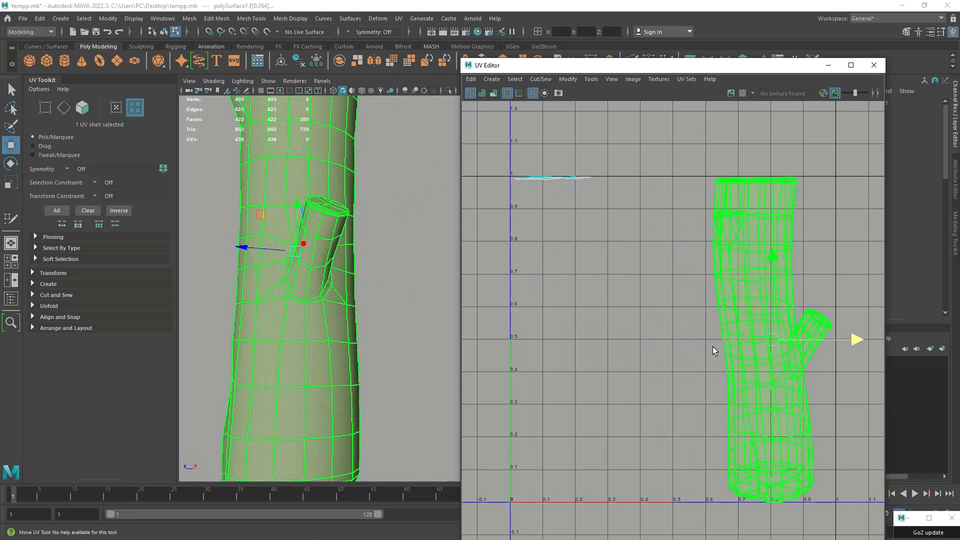
- Cut the UVs at the remaining uncut edge of the log's bottom rim
left_click_drag(398, 336, 364, 315, "alt")
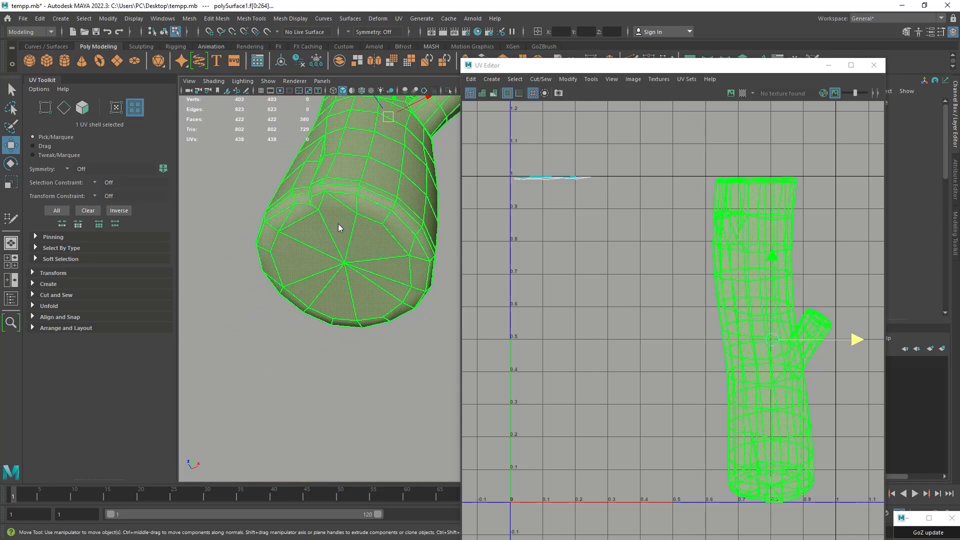
right_click_drag(338, 224, 323, 173)
left_click(319, 192)
right_click(368, 218, "shift")
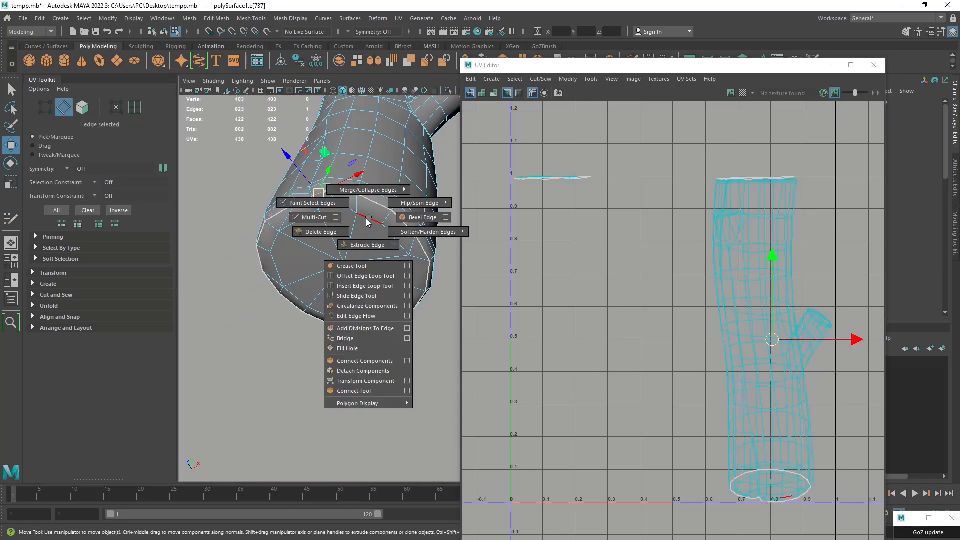
right_click_drag(598, 233, 635, 253, "shift")
- Separate the log body's UV shell from the bottom cap and move the cap shell into empty UV space
left_click(827, 335)
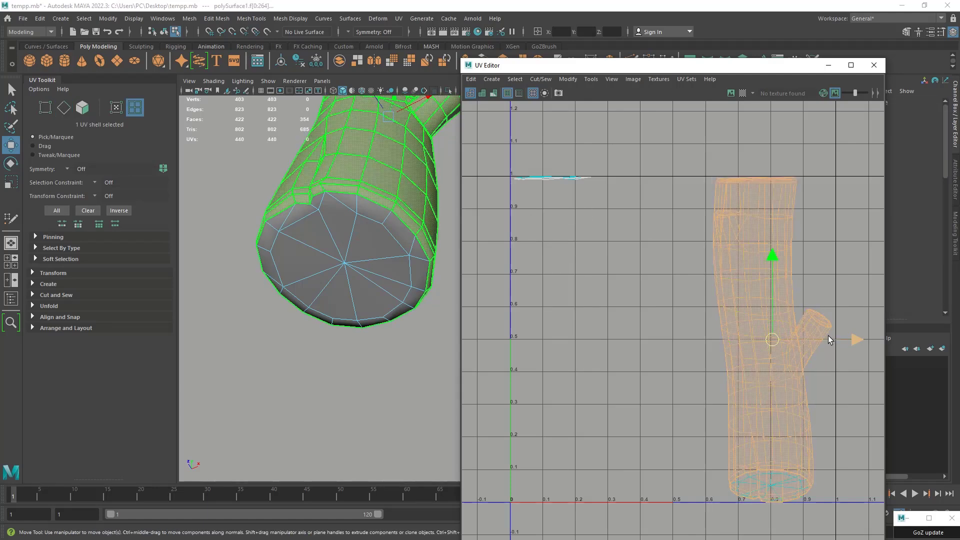
left_click_drag(828, 334, 877, 336)
left_click(745, 483, "shift")
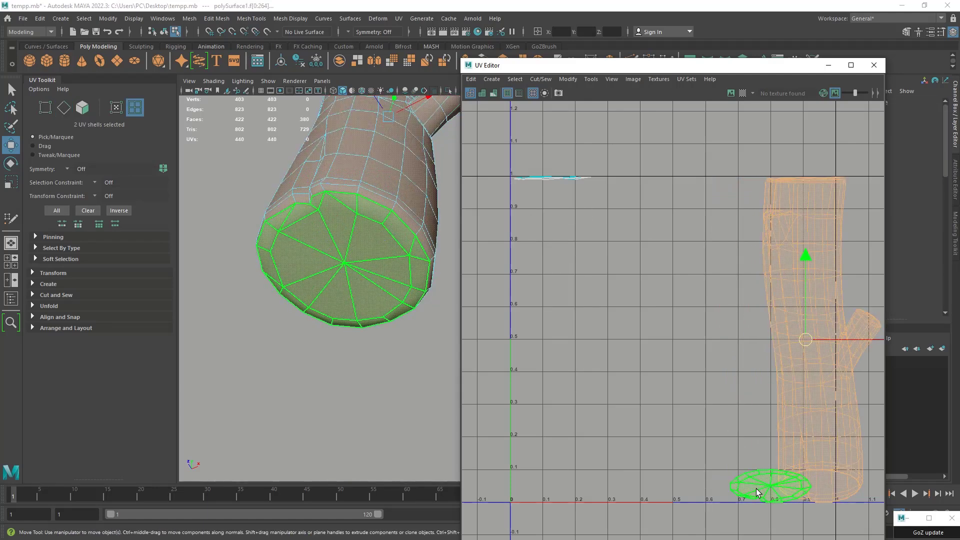
left_click(772, 485)
left_click_drag(771, 485, 601, 467)
- Unfold the top and bottom cap UV shells together and move the top cap shell near the bottom cap
left_click_drag(605, 415, 619, 481)
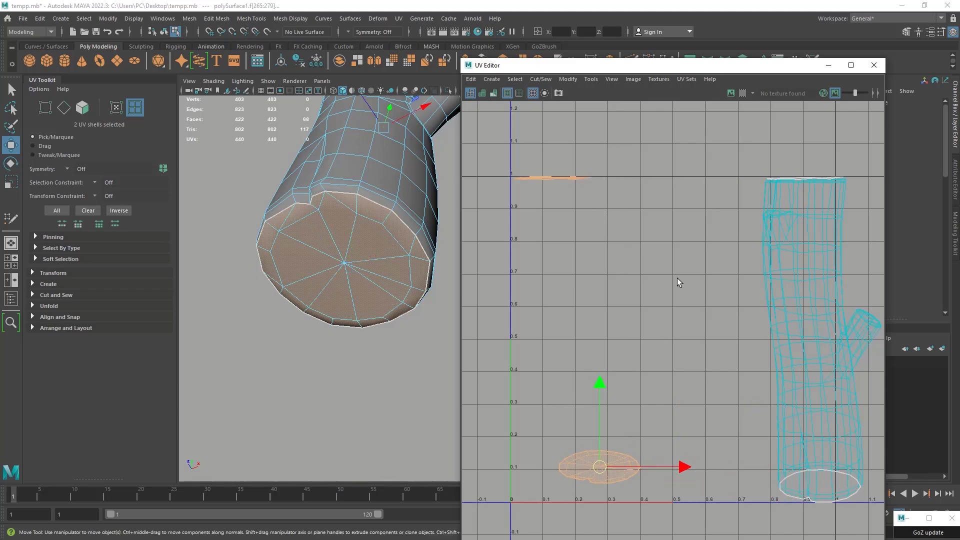
right_click_drag(678, 279, 595, 284, "shift")
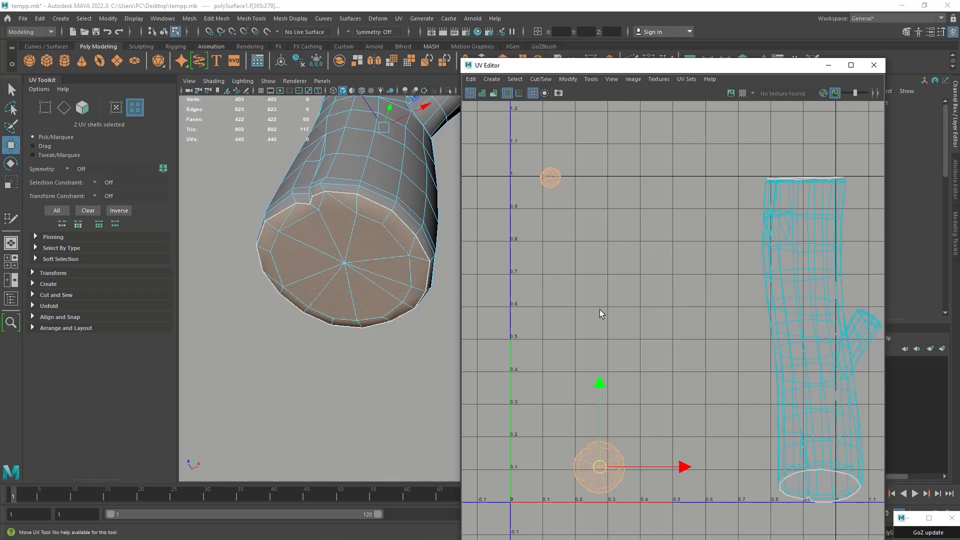
left_click(592, 419)
left_click(586, 447)
left_click_drag(549, 176, 696, 386)
- Scale the top cap's UV shell to match the bottom cap and place the two caps one above the other
key("r")
key("w")
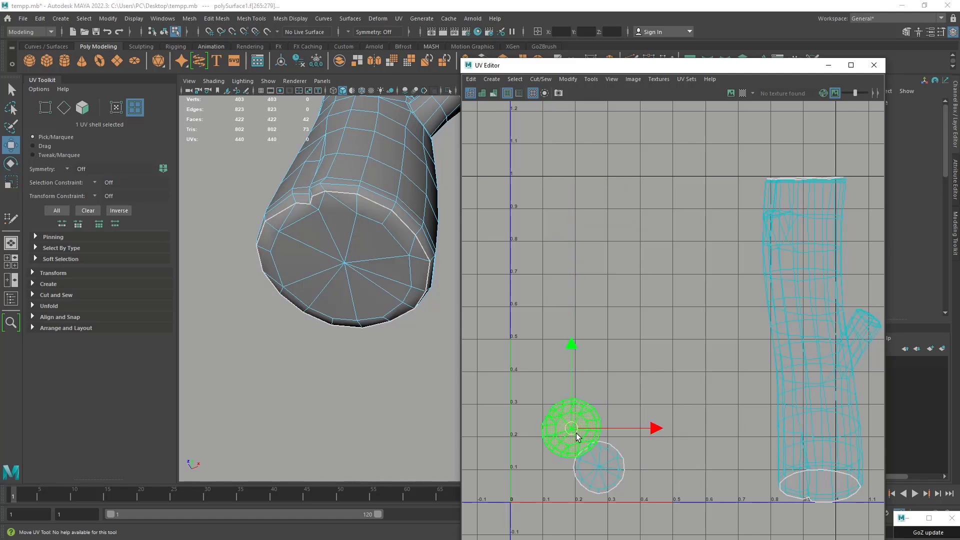
key("r")
left_click_drag(573, 430, 565, 405)
key("w")
left_click(598, 466)
left_click_drag(600, 464, 561, 461)
- Cut the UVs along the edge loop where the side branch joins the log
scroll(345, 289, "down", 4)
left_click_drag(345, 289, 384, 268, "alt")
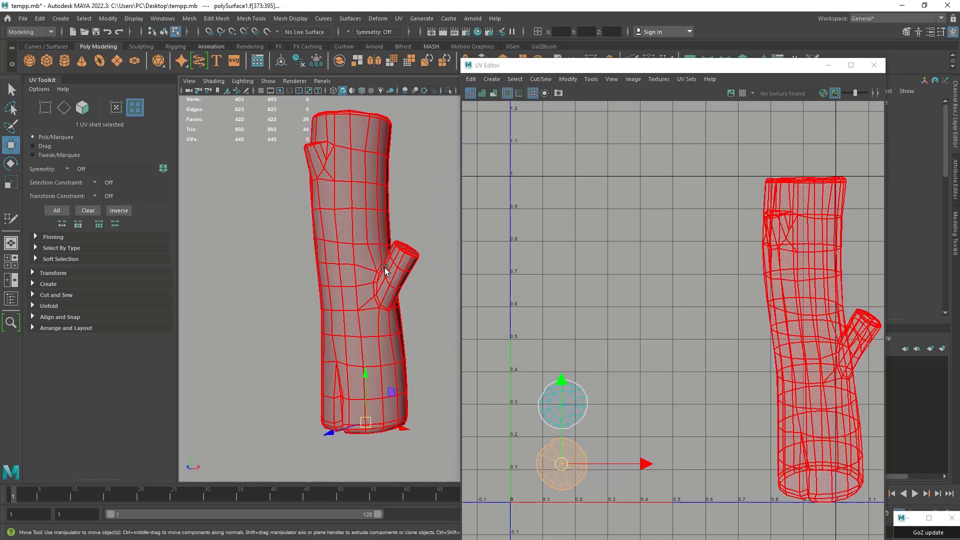
right_click_drag(385, 255, 381, 209)
scroll(314, 328, "up", 4)
middle_click_drag(390, 324, 307, 313, "alt")
scroll(306, 313, "up", 3)
left_click_drag(307, 313, 374, 322, "alt")
left_click(392, 291)
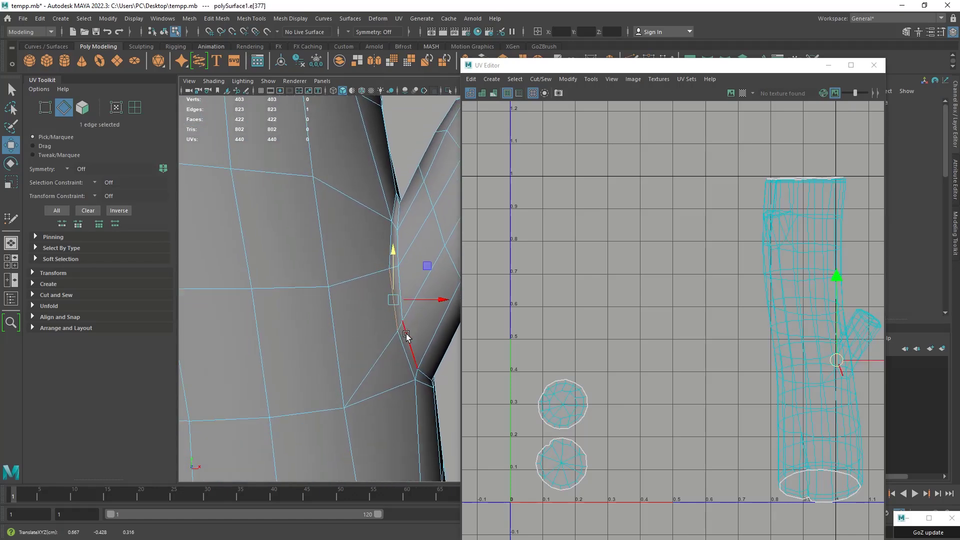
double_click(407, 334)
key("f")
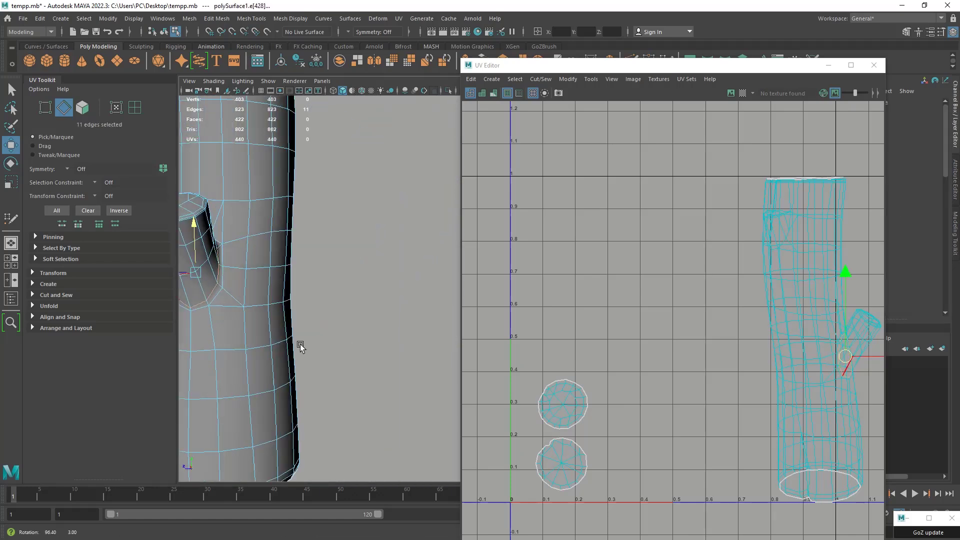
right_click_drag(646, 314, 606, 330, "shift")
- Move the side branch's UV shell off the log body into the empty space beside it
middle_click_drag(682, 305, 519, 270, "alt")
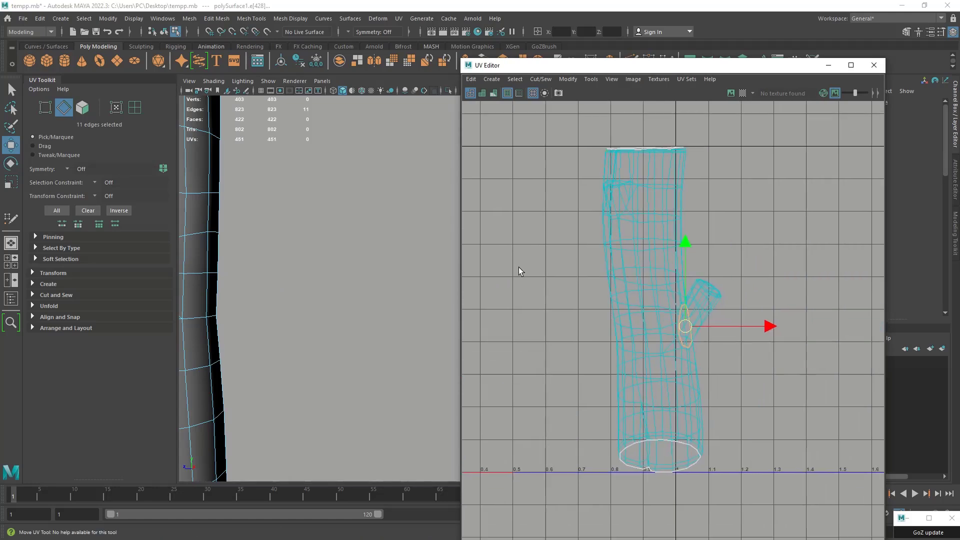
right_click_drag(683, 281, 657, 267)
left_click(709, 301)
left_click_drag(699, 312, 778, 310)
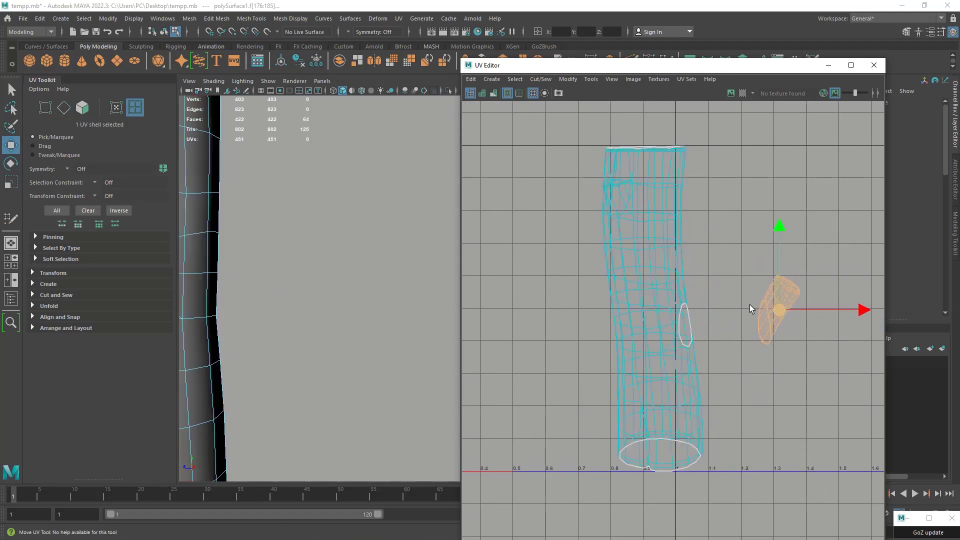
key("f")
- Cut the UVs along the rim edge loop around the side branch's flat end
right_click_drag(664, 275, 665, 256)
left_click_drag(390, 225, 396, 255, "alt")
middle_click_drag(345, 260, 338, 330, "alt")
mouse_move(339, 330)
left_mouse_down("alt")
mouse_move(353, 313)
mouse_move(340, 336)
left_mouse_up("alt")
scroll(340, 336, "up", 3)
double_click(330, 320)
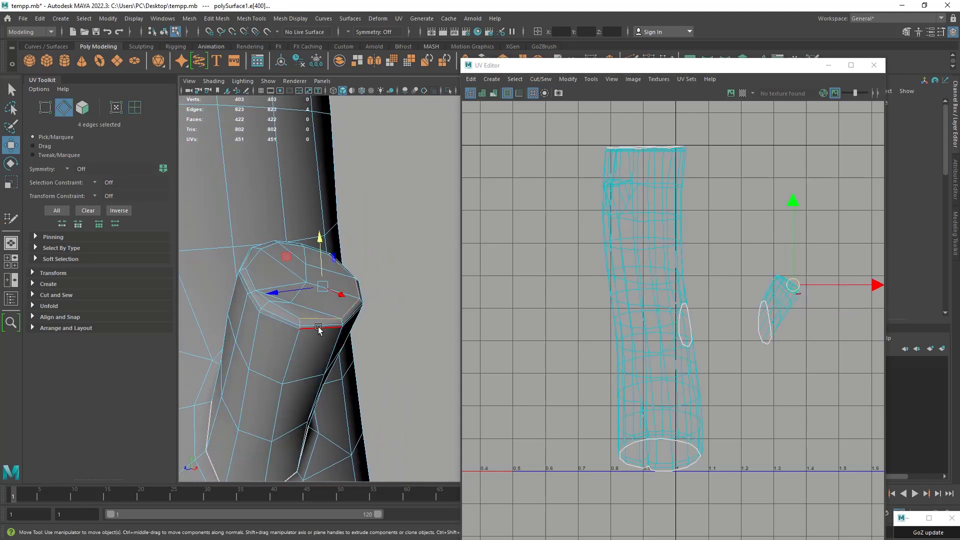
left_click(290, 312, "shift")
double_click(283, 319)
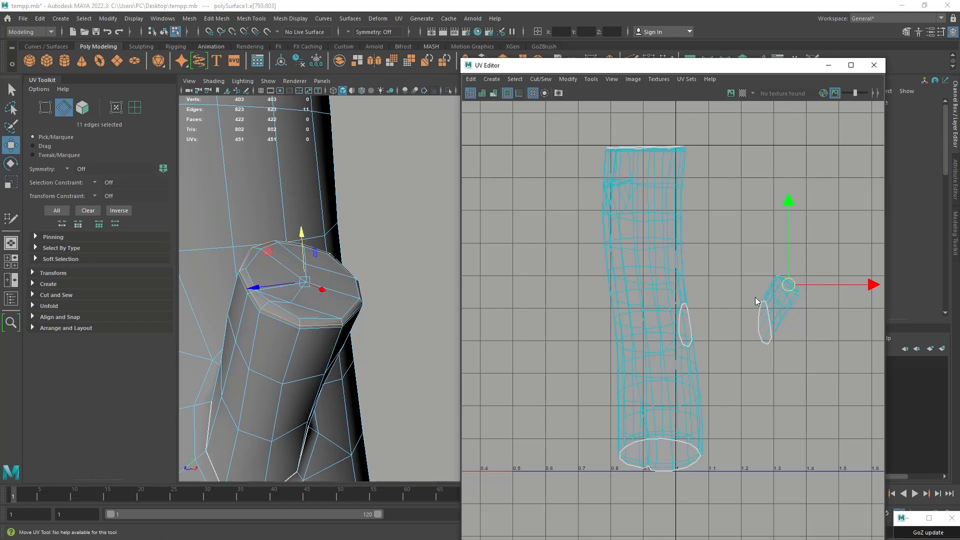
right_click_drag(755, 297, 707, 279, "shift")
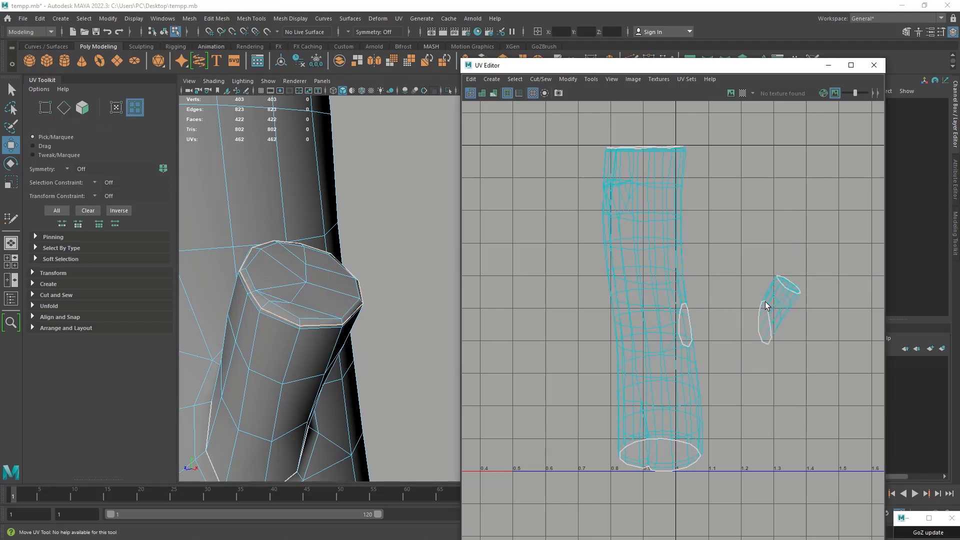
- Move the branch's UV shell away from its end cap and unfold the end cap shell
left_click(765, 301)
right_click_drag(763, 314, 691, 282, "shift")
left_click(795, 281)
left_click(788, 283)
- Enlarge the branch end cap's UV shell and move it clear of the branch shell
key("r")
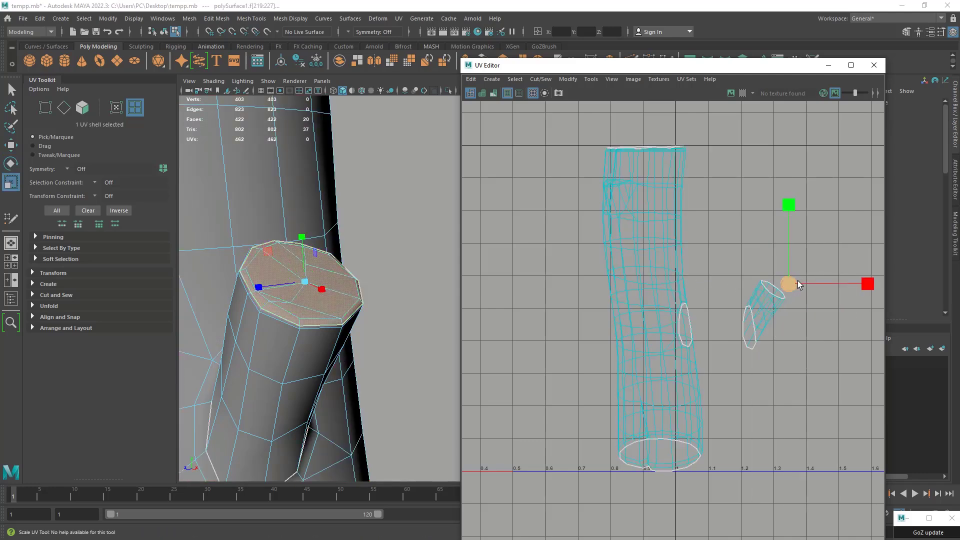
left_click_drag(789, 282, 877, 218)
scroll(700, 271, "down", 2)
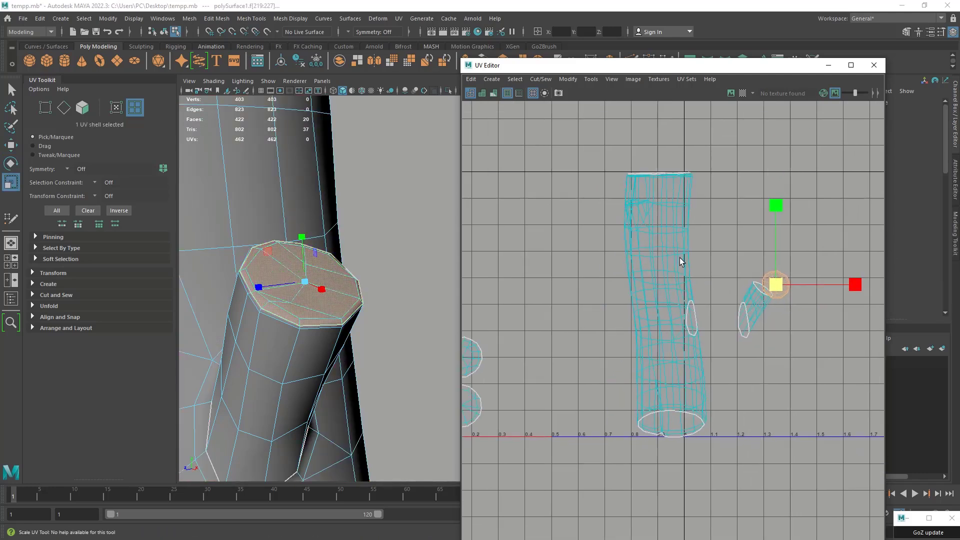
middle_click_drag(735, 286, 793, 268, "alt")
key("w")
left_click_drag(840, 268, 866, 266)
middle_click_drag(783, 297, 748, 266, "alt")
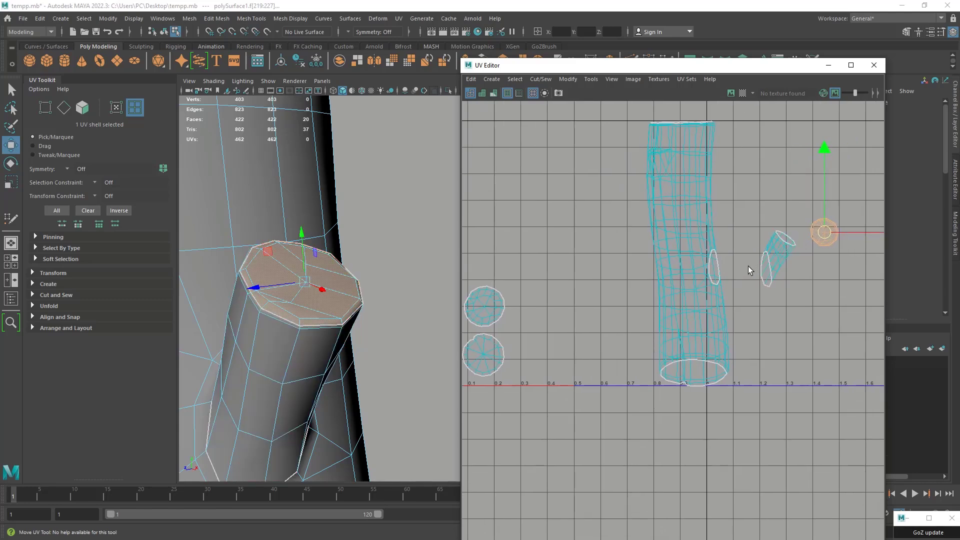
- Cut the UVs along the lengthwise edge line on the side branch's inner side, facing the log body
left_click_drag(374, 303, 395, 300, "alt")
right_click_drag(723, 265, 729, 252)
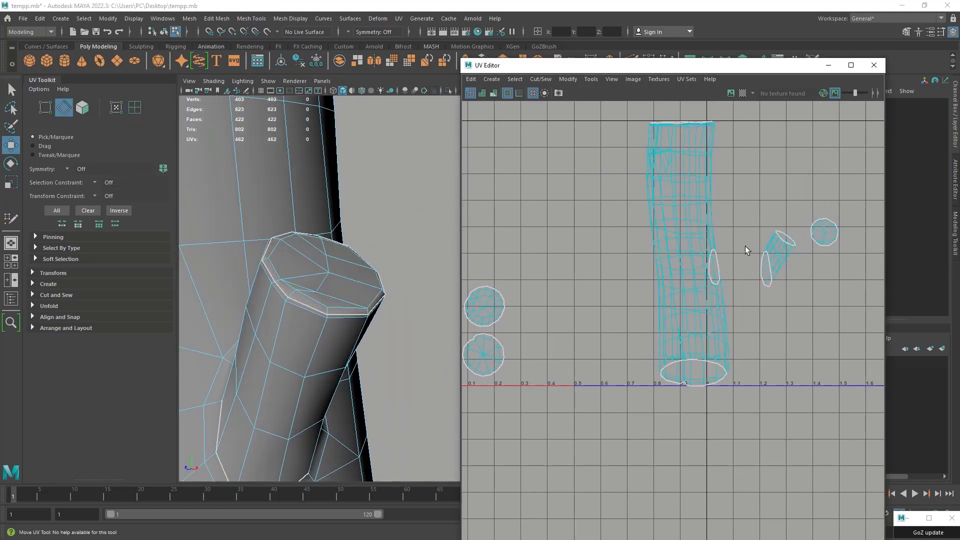
left_click_drag(324, 217, 355, 338, "alt")
left_click(343, 349)
double_click(328, 280)
left_click(326, 284)
left_click(347, 352, "shift")
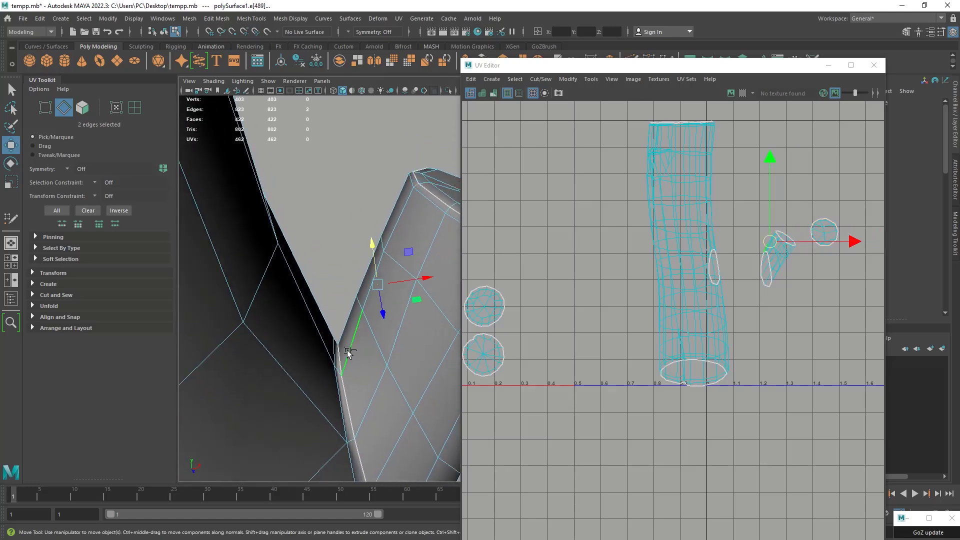
left_click_drag(433, 299, 691, 286, "alt")
right_click_drag(762, 270, 761, 274, "shift")
- Unfold the side branch's UV shell
left_click_drag(398, 316, 343, 243, "alt")
middle_click_drag(321, 291, 266, 303, "alt")
right_click_drag(768, 261, 685, 256)
left_click(776, 256)
left_click(776, 278)
left_click(777, 266)
left_click_drag(411, 283, 443, 281, "alt")
middle_click_drag(758, 262, 645, 266, "alt")
right_click_drag(644, 265, 639, 267, "shift")
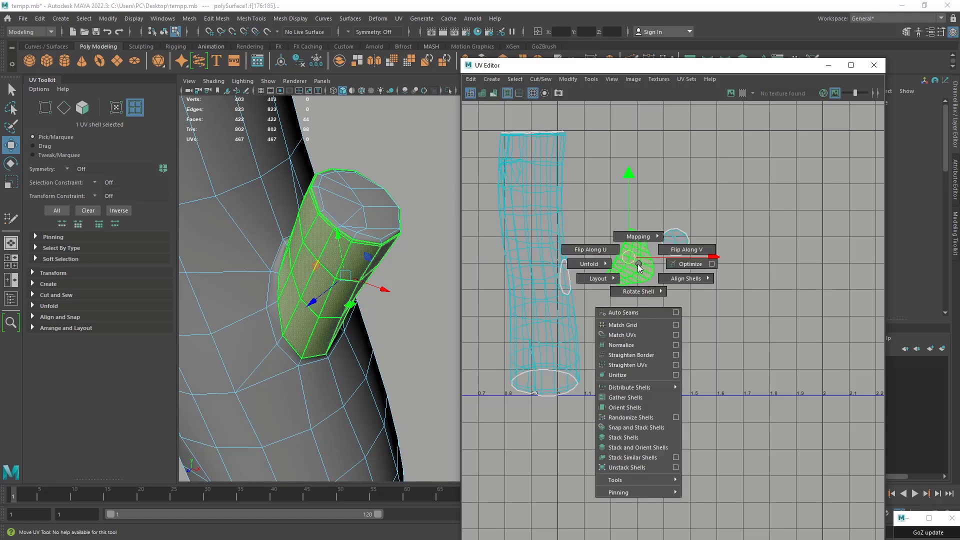
right_click(633, 264)
- Try to straighten all UVs of the unfolded branch shell, and undo it
right_click_drag(592, 237, 591, 233)
left_click_drag(586, 206, 653, 299)
right_click_drag(634, 270, 672, 271)
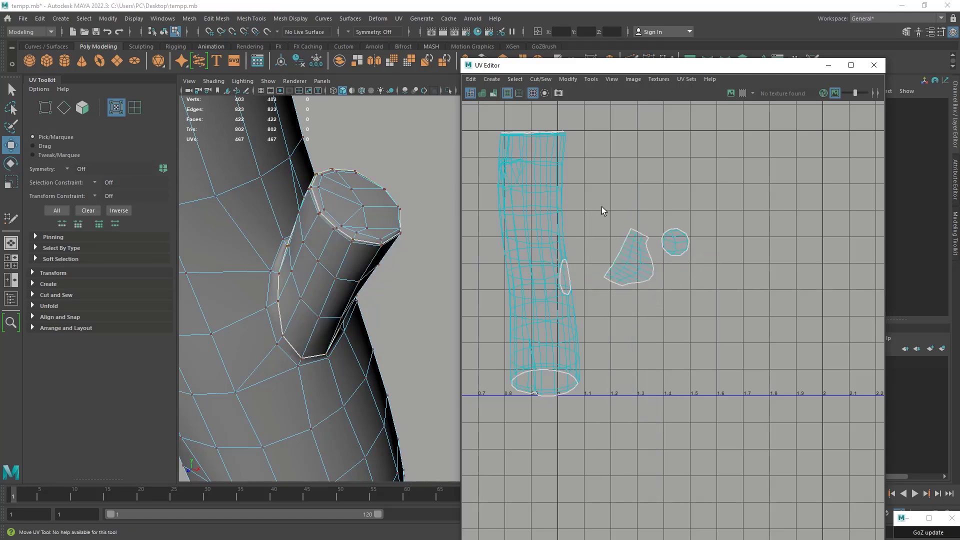
left_click_drag(654, 313, 656, 311)
right_click_drag(653, 262, 689, 241)
right_click_drag(641, 263, 685, 227, "shift")
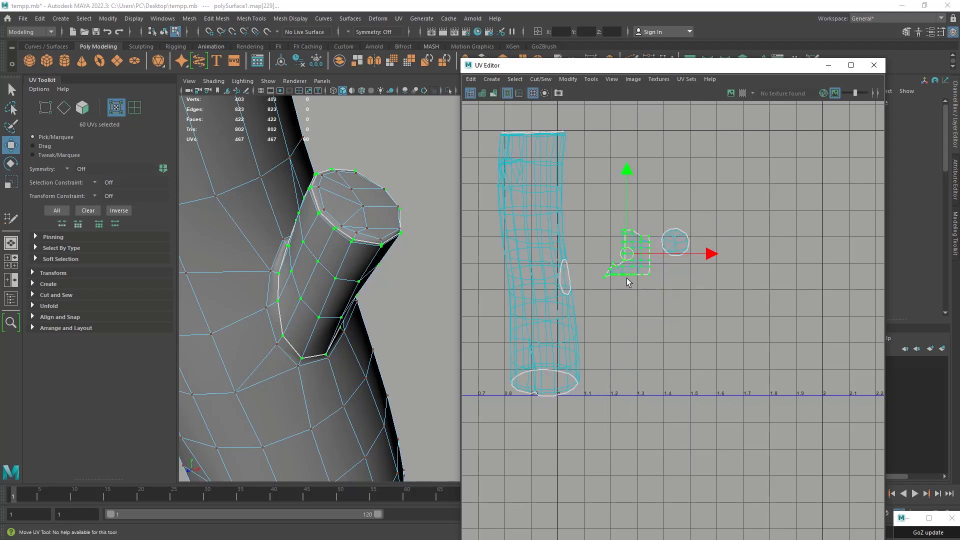
key("ctrl+z")
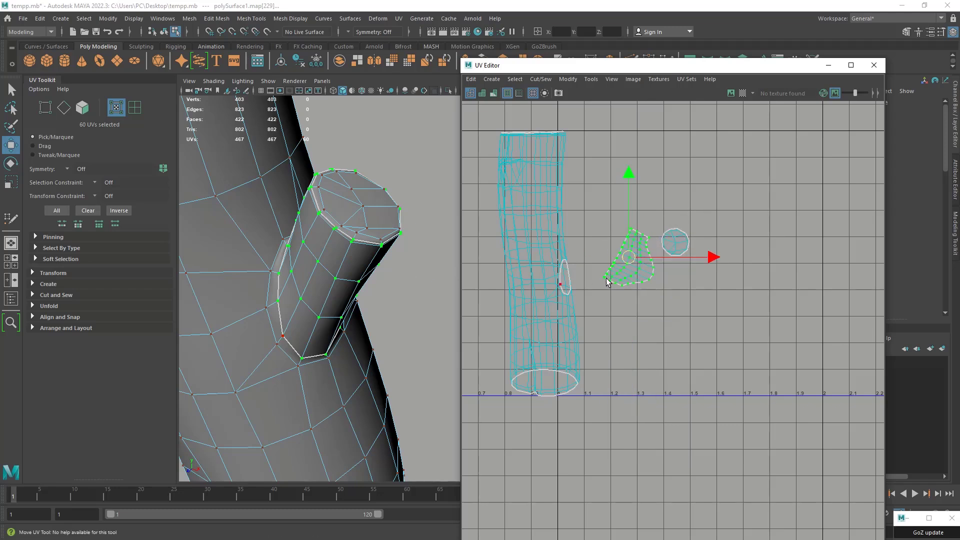
mouse_move(586, 325)
left_mouse_down()
mouse_move(765, 348)
mouse_move(600, 264)
left_mouse_up()
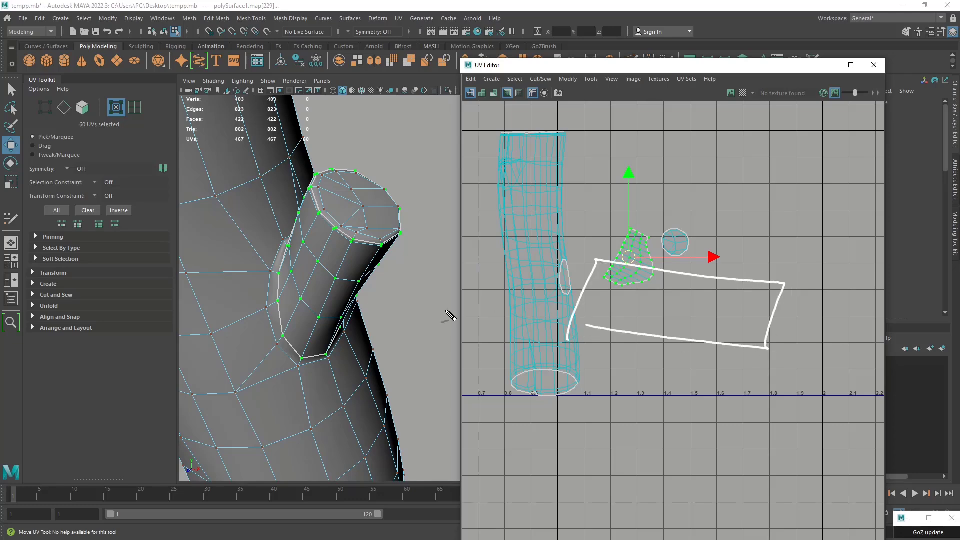
mouse_move(401, 302)
left_mouse_down("alt")
mouse_move(369, 364)
mouse_move(442, 324)
mouse_move(441, 295)
left_mouse_up("alt")
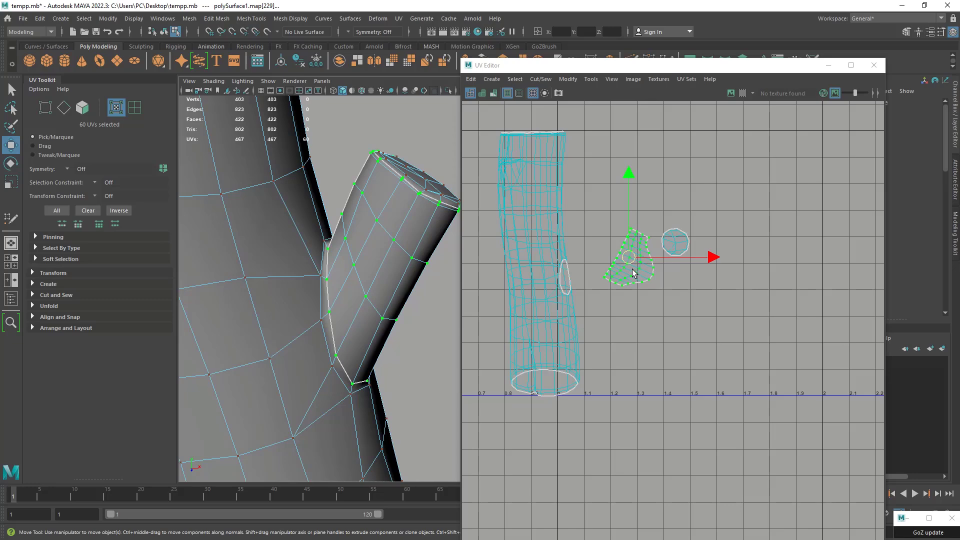
left_click_drag(385, 289, 324, 270, "alt")
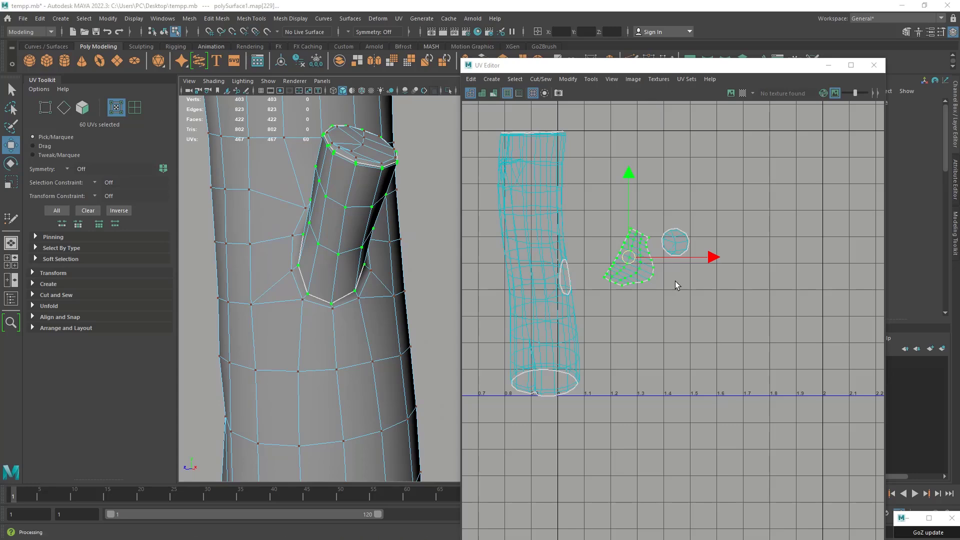
- Rotate the branch's UV shell until its two straight seam edges lie roughly horizontal
left_click(650, 287)
left_click(636, 273)
right_click_drag(646, 274, 614, 256)
left_click(628, 257)
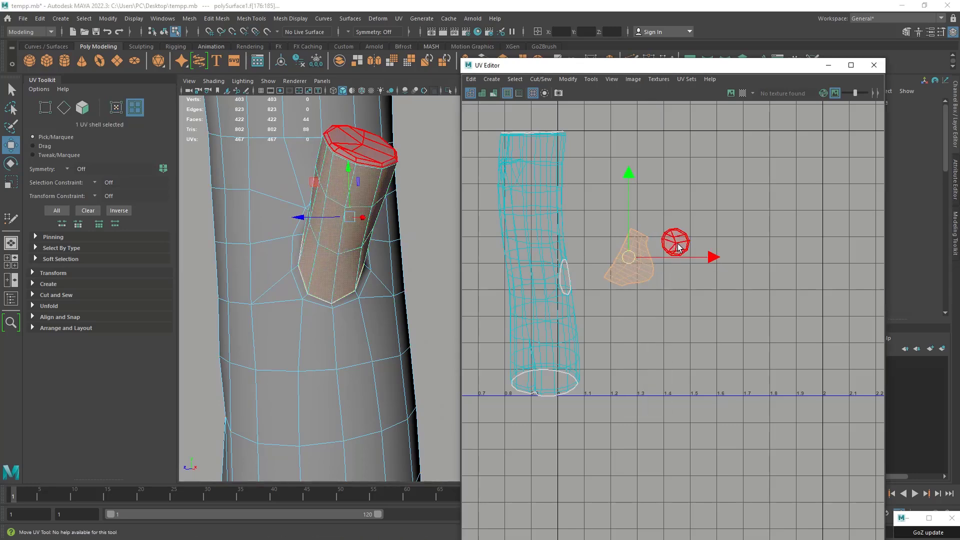
key("e")
left_click_drag(664, 193, 661, 192)
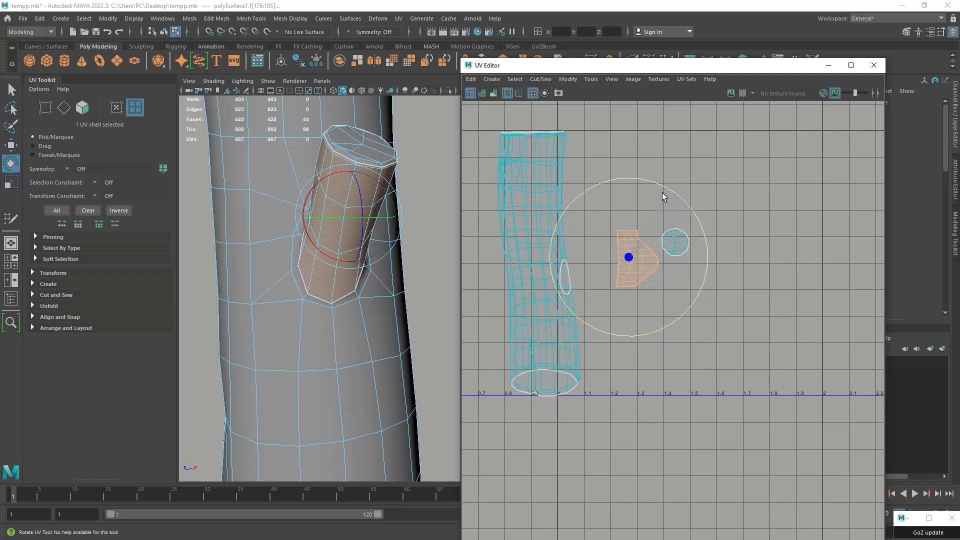
- Check one seam edge's UVs against the mesh and rotate the branch shell about 90 degrees so its curved edge faces up
left_click_drag(433, 222, 464, 281, "alt")
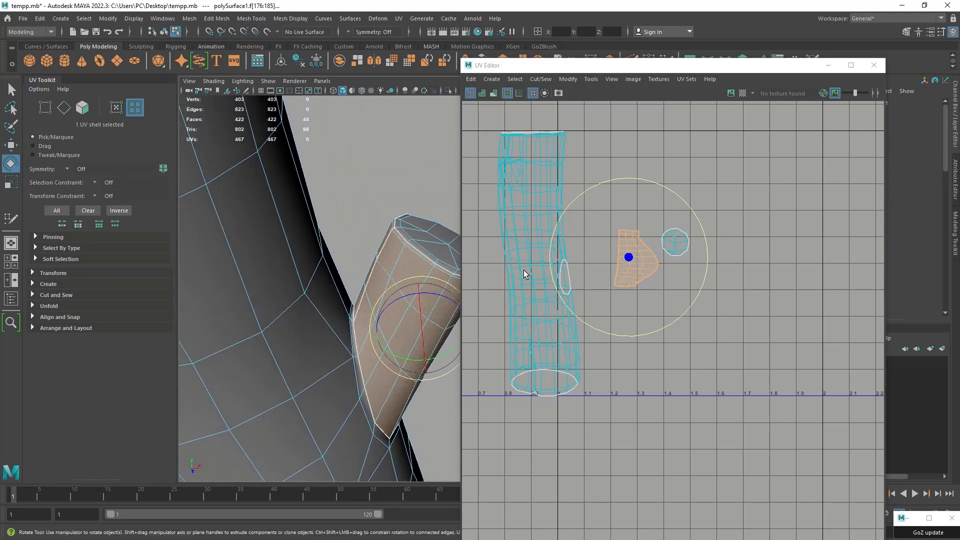
right_click_drag(638, 238, 611, 217)
scroll(610, 212, "up", 1)
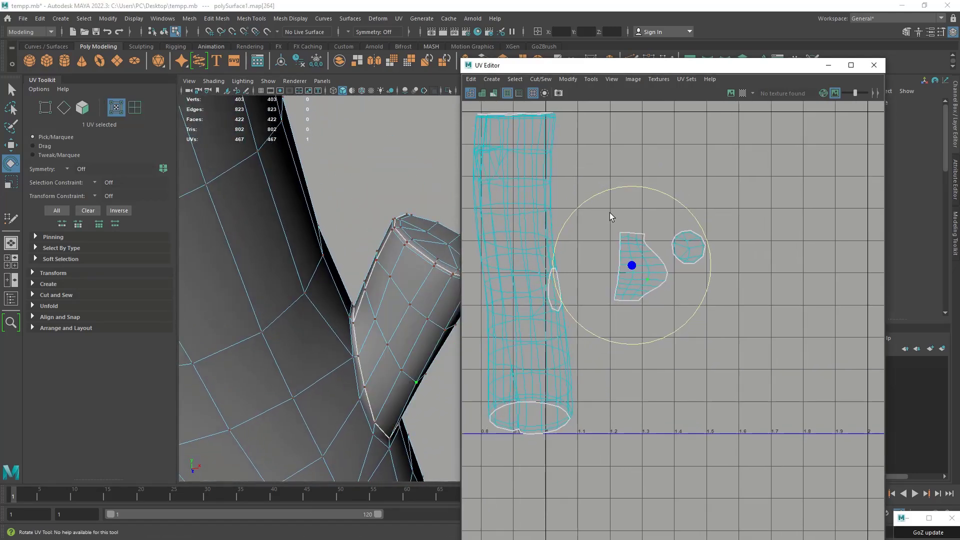
left_click_drag(655, 232, 655, 235)
left_click_drag(391, 297, 405, 290, "alt")
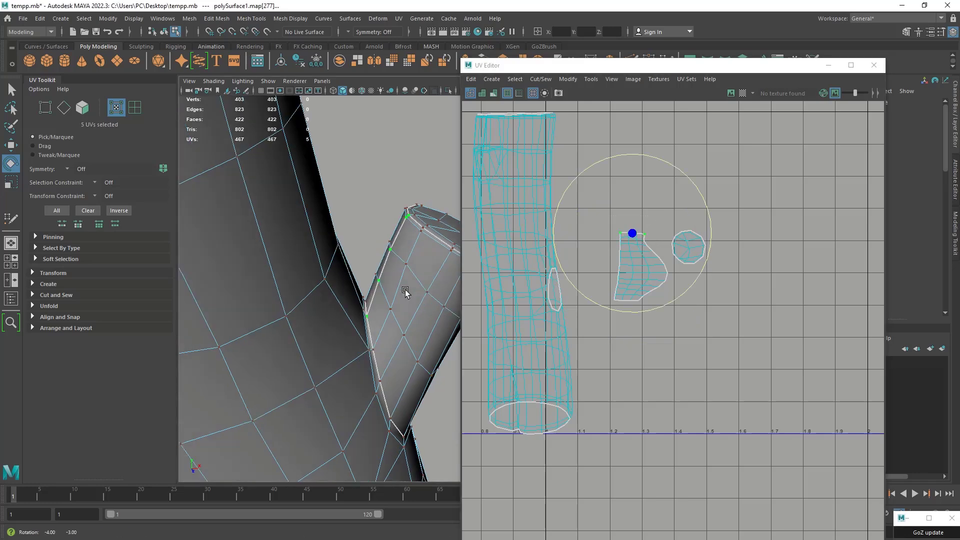
right_click_drag(633, 264, 584, 248)
left_click(628, 263)
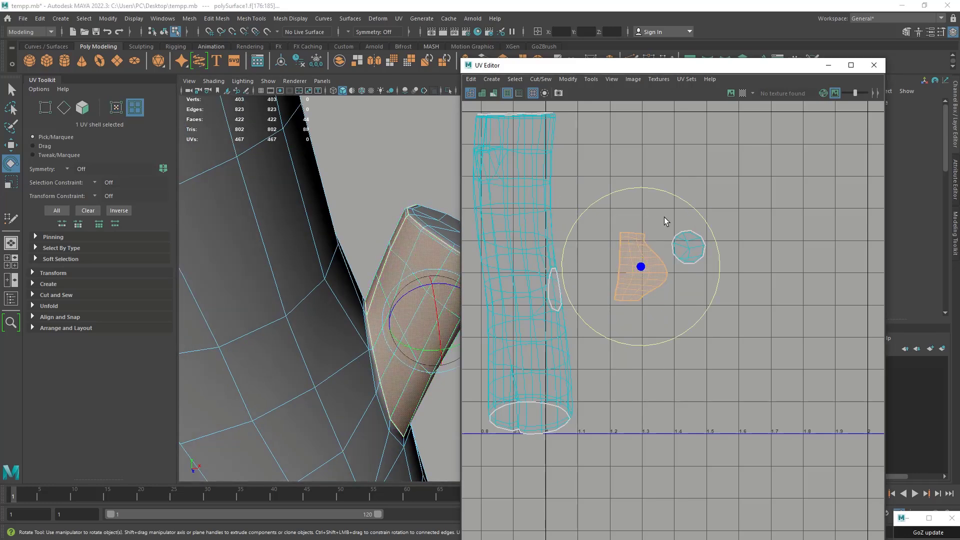
left_click_drag(670, 193, 580, 252)
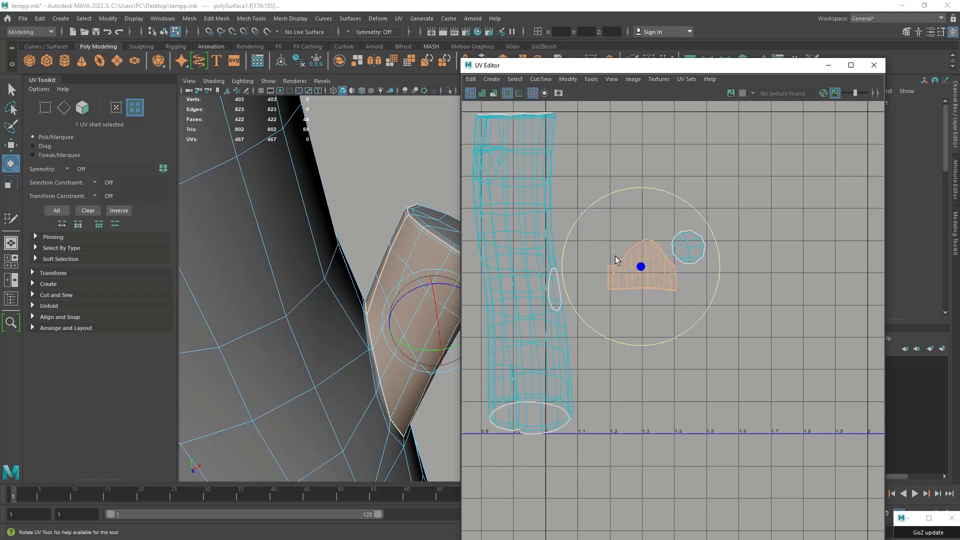
- Select the UVs along both upright seam edges of the branch shell
right_click_drag(627, 264, 660, 264)
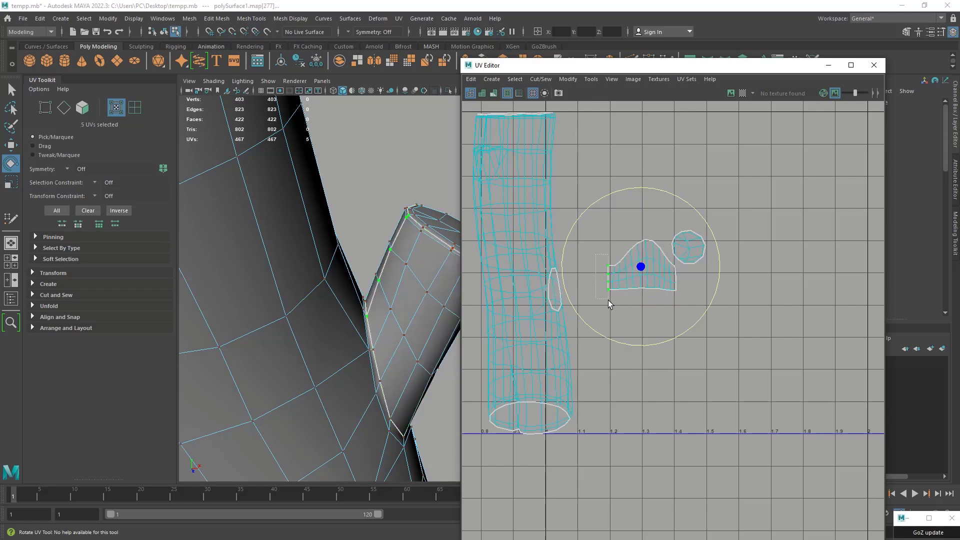
left_click_drag(608, 300, 609, 301)
middle_click_drag(697, 265, 621, 263, "alt")
scroll(621, 263, "up", 2)
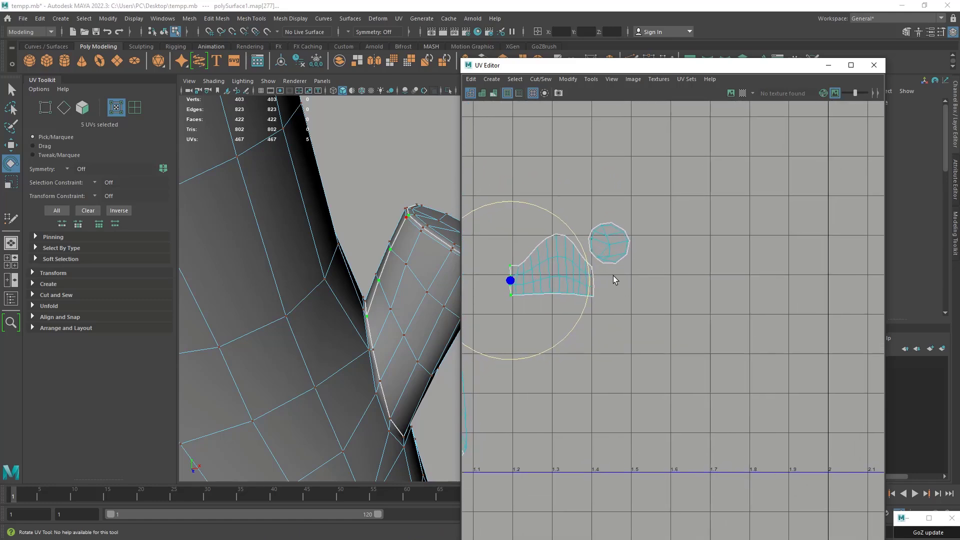
left_click_drag(586, 296, 586, 302, "shift")
- Move the branch's UV shell below the end cap shell and enlarge it
right_click_drag(607, 261, 565, 245)
left_click(553, 280)
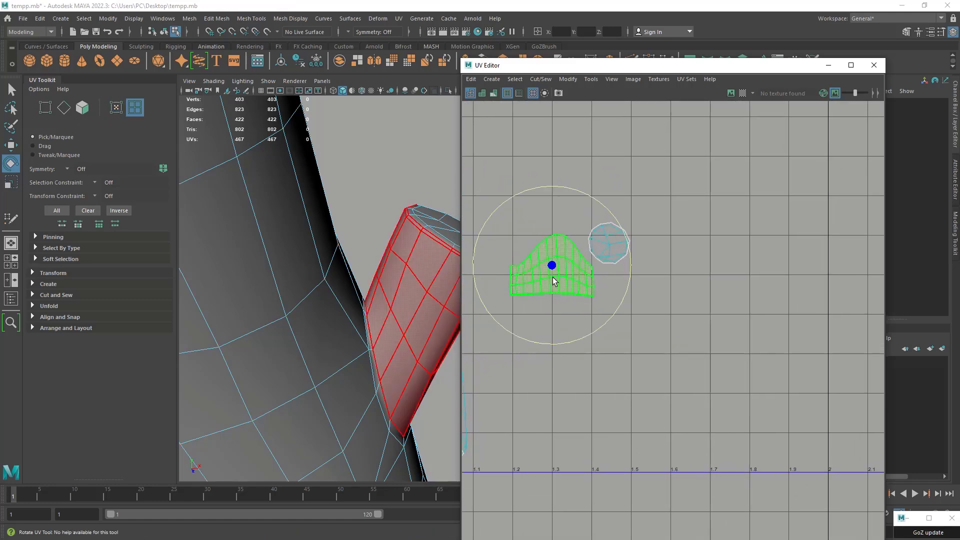
key("w")
left_click_drag(553, 265, 625, 326)
key("r")
- Scale the UVs of each of the branch shell's two seam edges horizontally into a straight vertical line
right_click_drag(680, 305, 728, 302)
left_click_drag(728, 303, 647, 391)
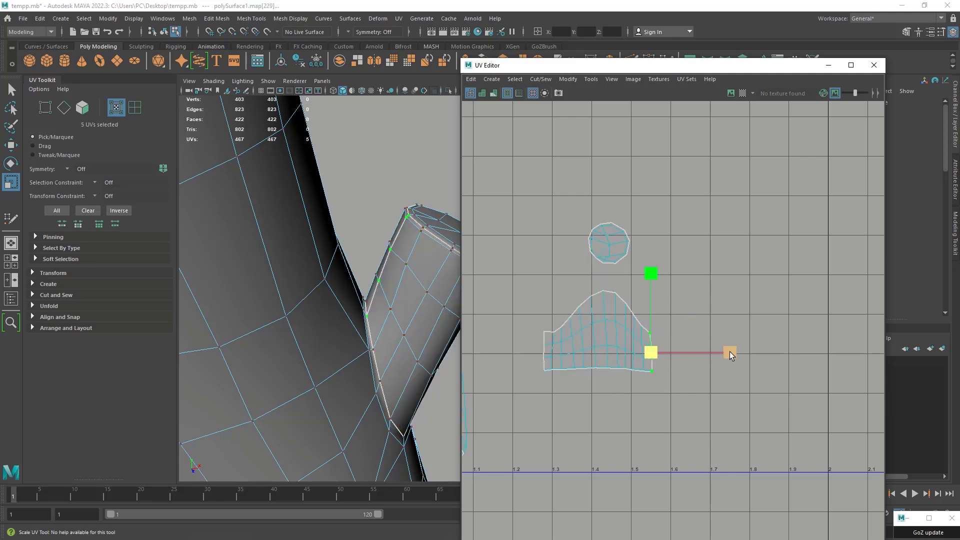
left_click_drag(729, 352, 662, 353)
left_click_drag(544, 388, 546, 388)
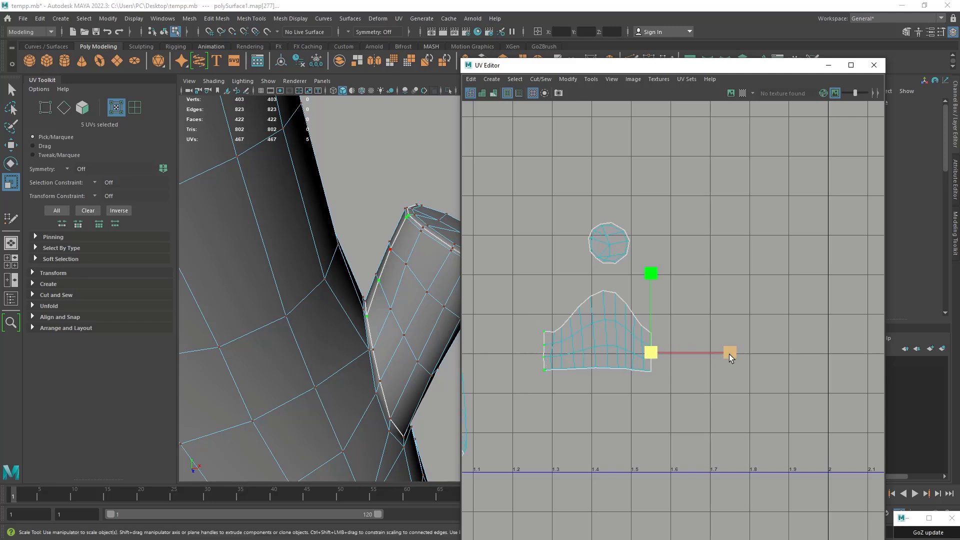
left_click_drag(728, 354, 689, 355)
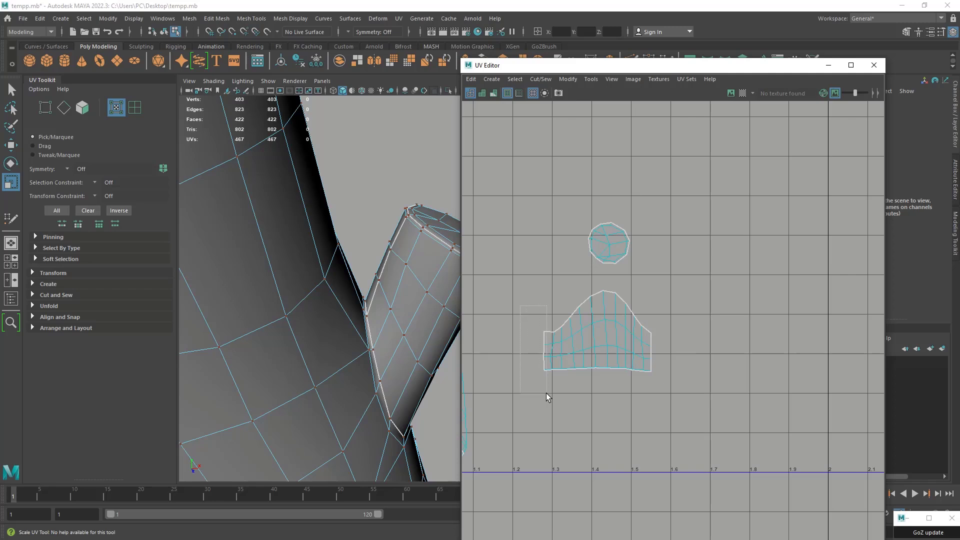
- Pin the UVs along both straightened seam edges of the branch shell
left_click_drag(546, 393, 547, 393)
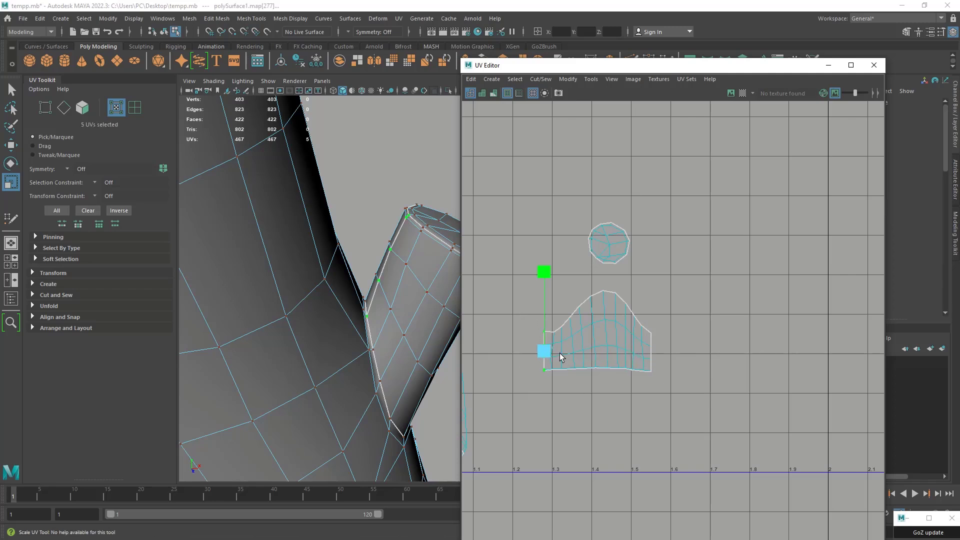
left_click_drag(647, 383, 648, 383, "shift")
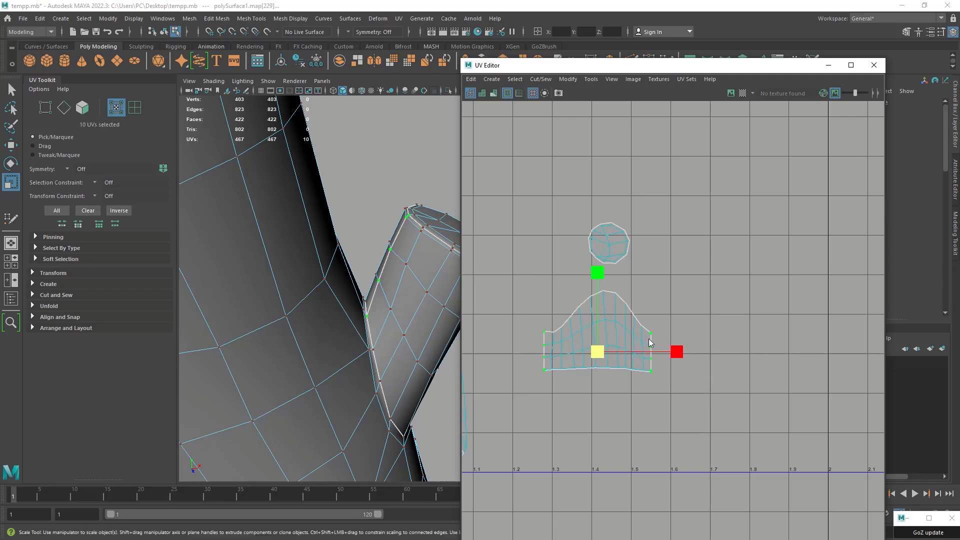
right_click(648, 337, "shift")
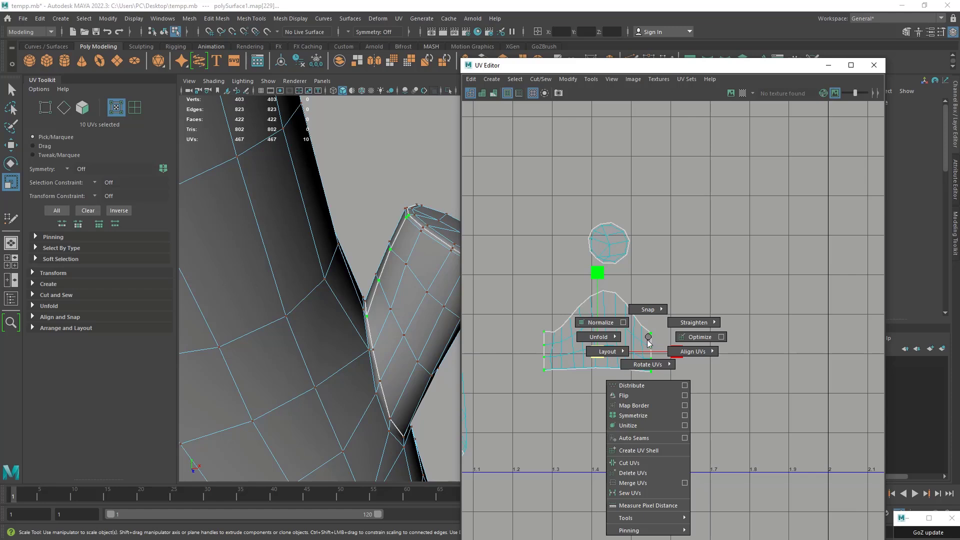
mouse_move(651, 533)
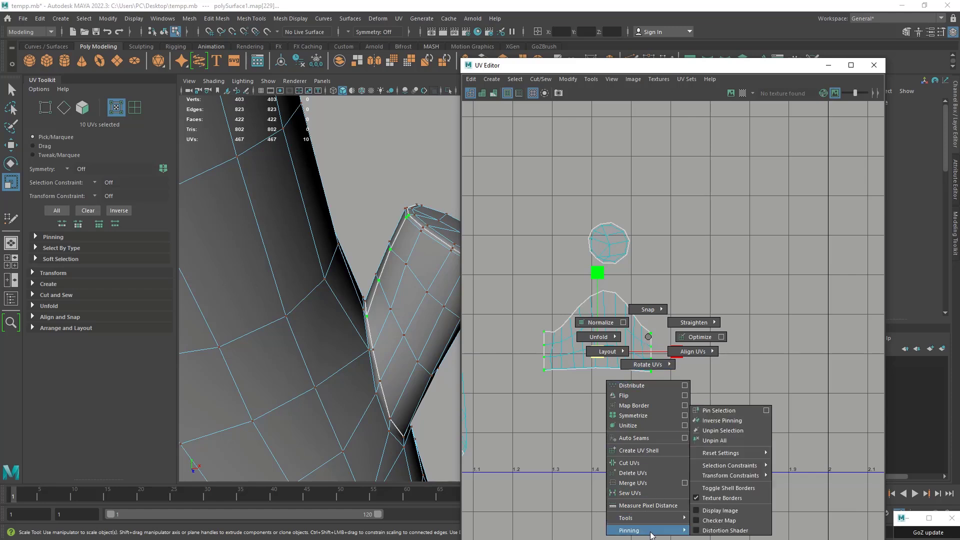
left_click(718, 409)
- Try Straighten UVs on the whole branch shell with its seam edges pinned, and undo it
right_click_drag(645, 337, 598, 321)
left_click(635, 351)
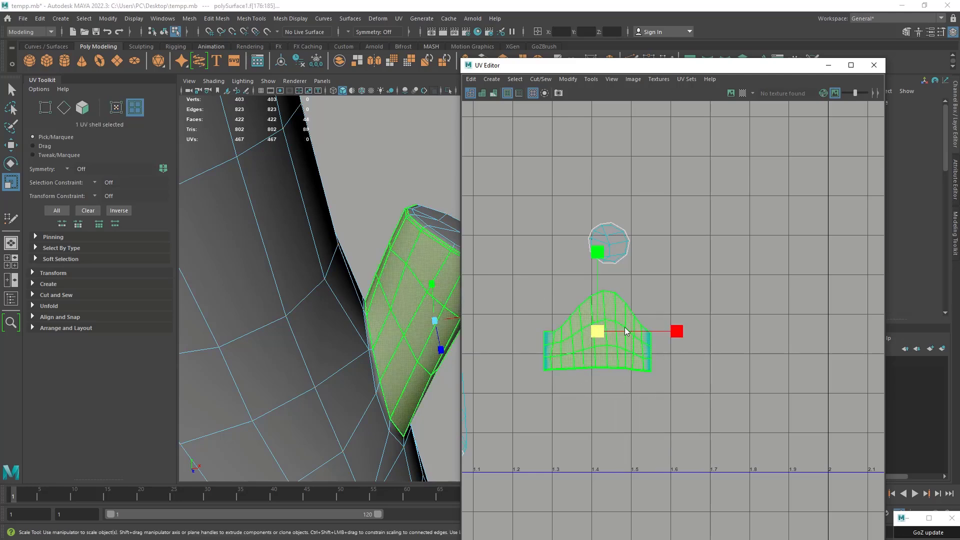
right_click(625, 331, "shift")
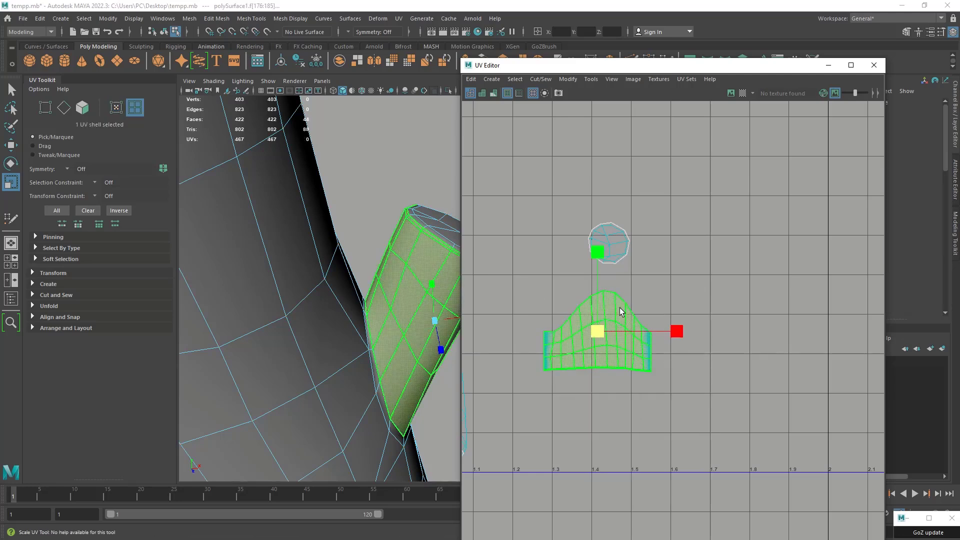
right_click(626, 303, "shift")
right_click(625, 304, "shift")
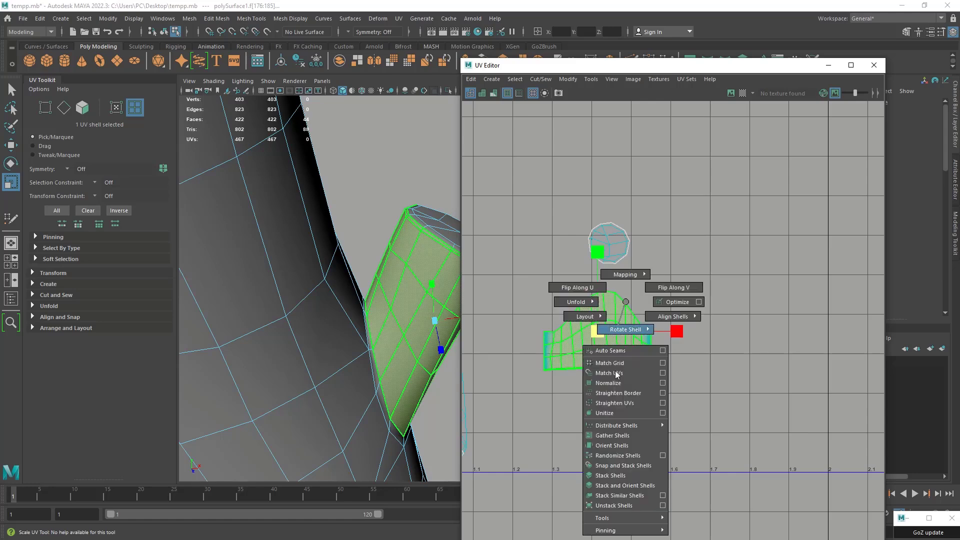
right_click_drag(615, 372, 624, 402, "shift")
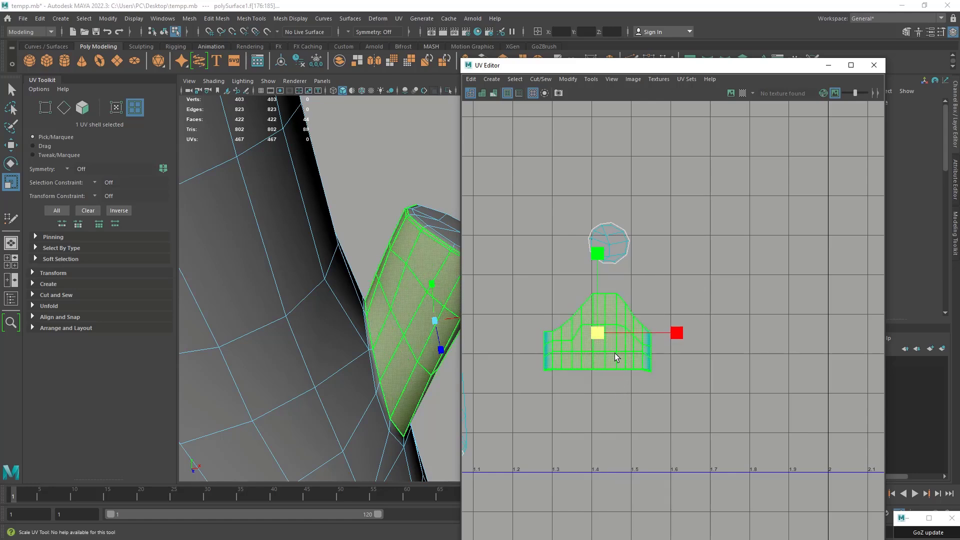
key("ctrl+z")
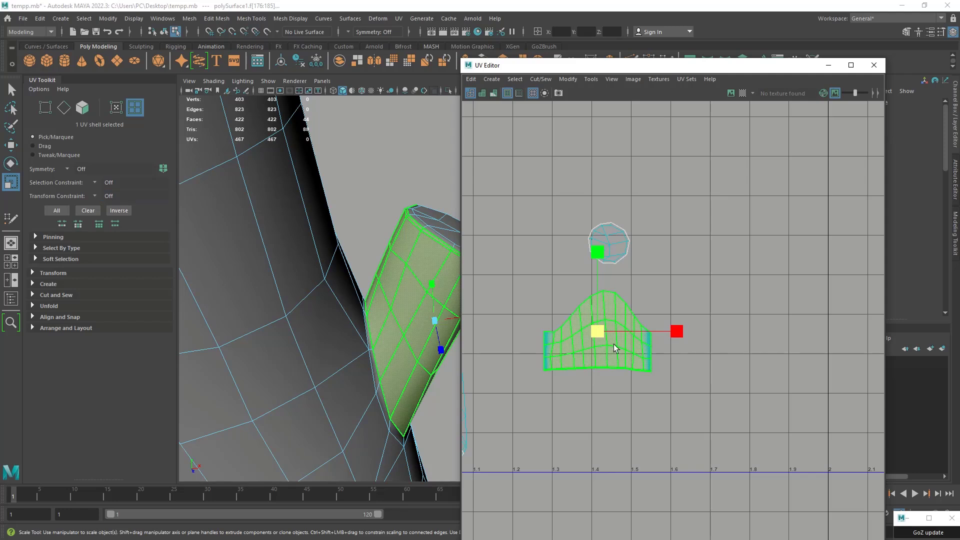
- Try to flatten the peak of the branch shell's curved edge by scaling its UVs vertically
right_click_drag(572, 325, 561, 292)
left_click(595, 296)
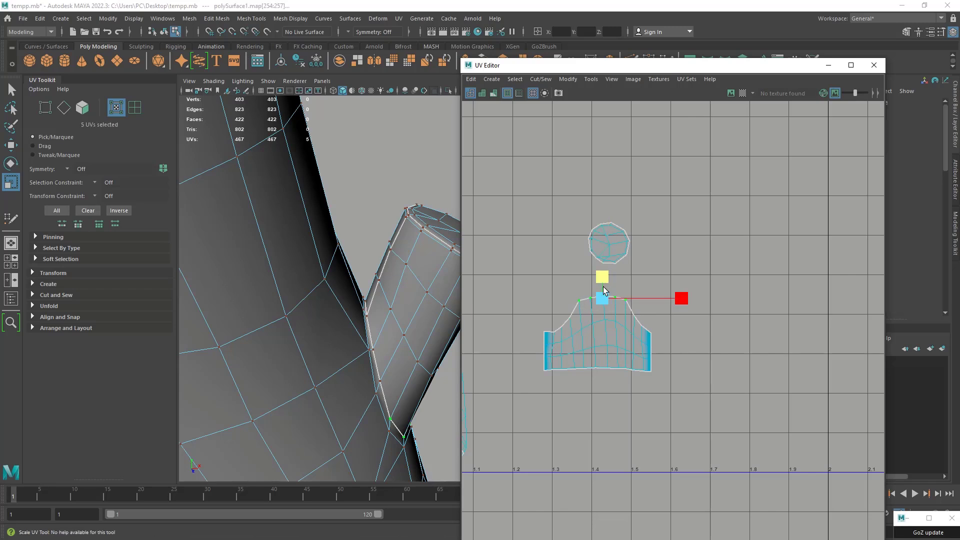
- Undo the peak flattening, pinning, seam straightening, enlarging and moving of the branch shell
key("ctrl+z")
key("ctrl+z")
key("ctrl+z")
key("ctrl+z")
key("ctrl+z")
key("ctrl+z")
key("ctrl+z")
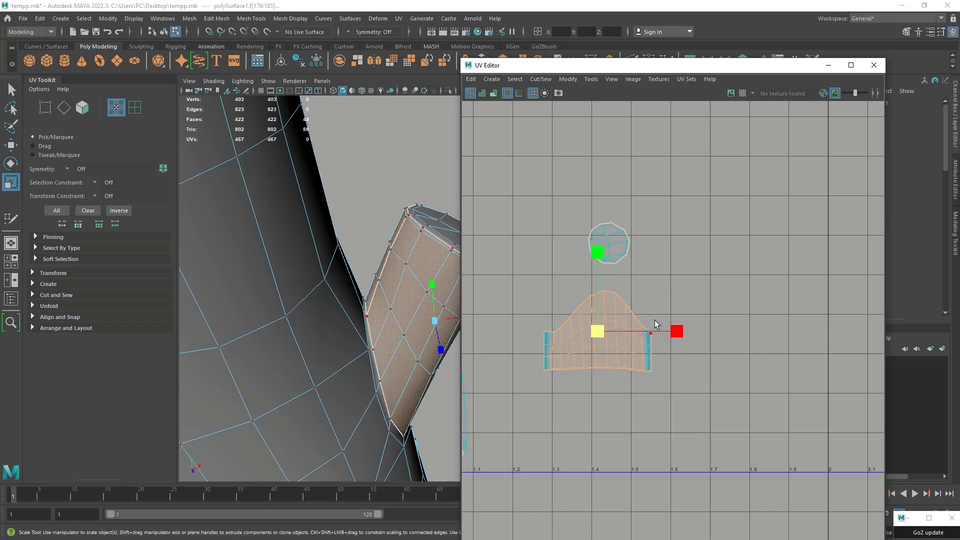
key("ctrl+z")
key("ctrl+z")
key("ctrl+z")
key("ctrl+z")
key("ctrl+z")
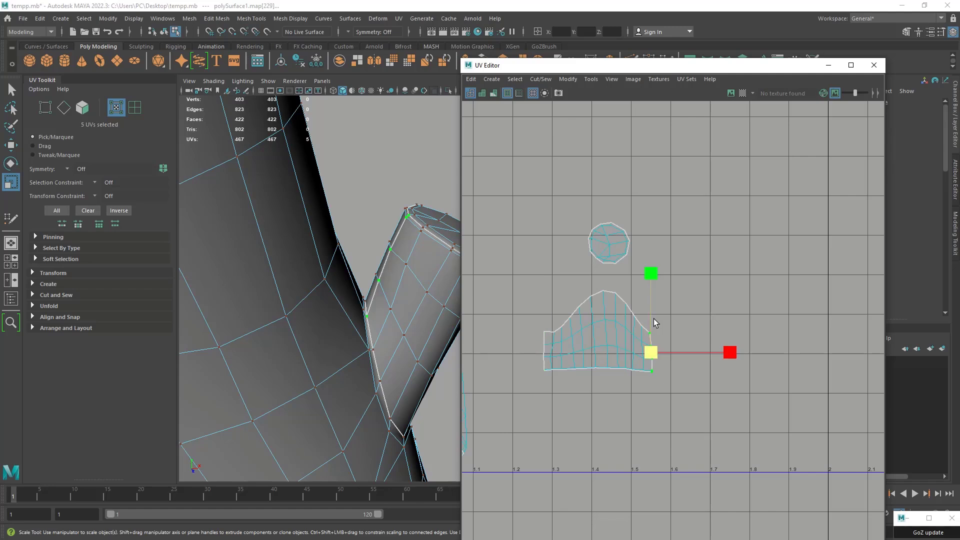
key("ctrl+z")
key("ctrl+z")
key("ctrl+z")
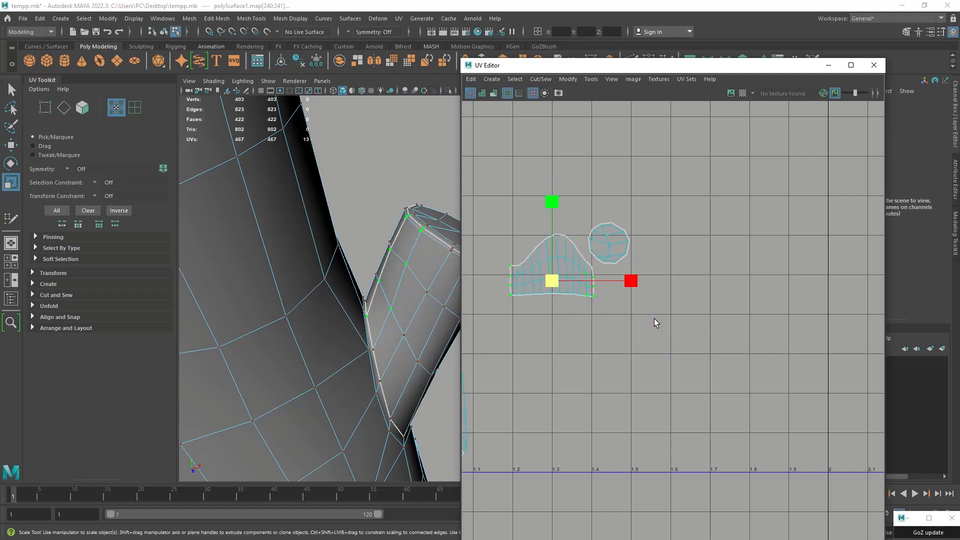
- Undo the rotation of the branch shell and the remaining edits made before it
right_click_drag(631, 319, 465, 263, "alt")
key("ctrl+z")
key("ctrl+z")
key("ctrl+z")
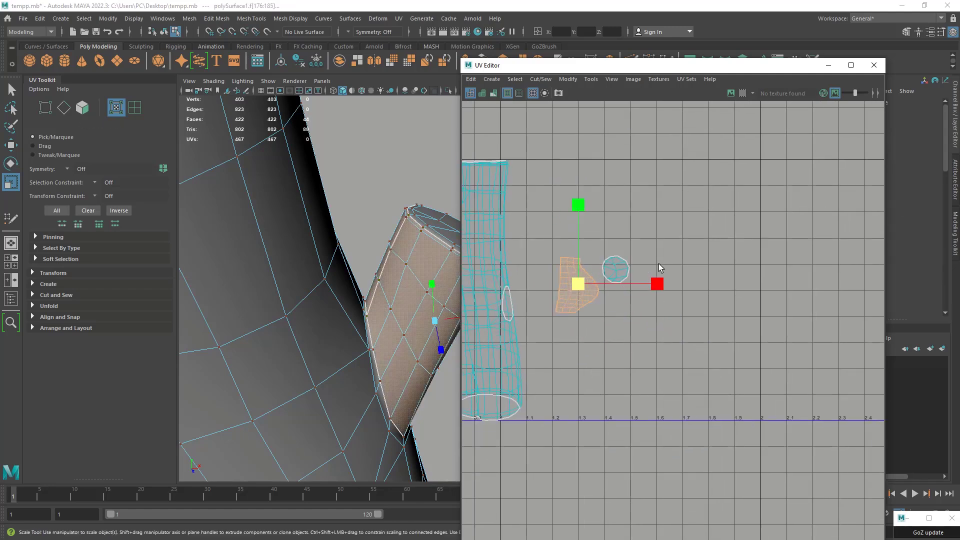
middle_click_drag(592, 300, 663, 281, "alt")
key("ctrl+z")
key("ctrl+z")
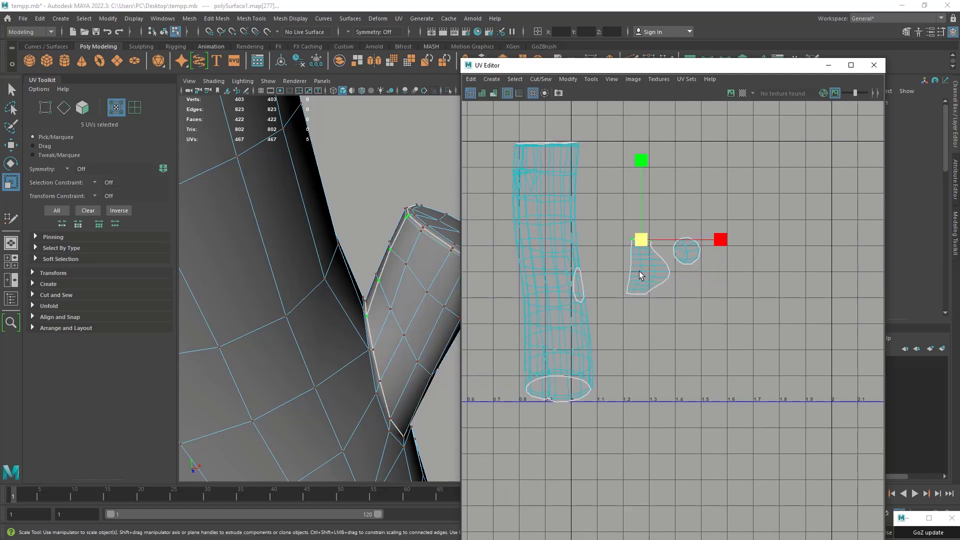
- Select the whole branch shell and scale it up uniformly in the UV layout
right_click_drag(640, 272, 603, 260)
left_click(658, 266)
right_click_drag(663, 266, 560, 267, "shift")
key("w")
key("r")
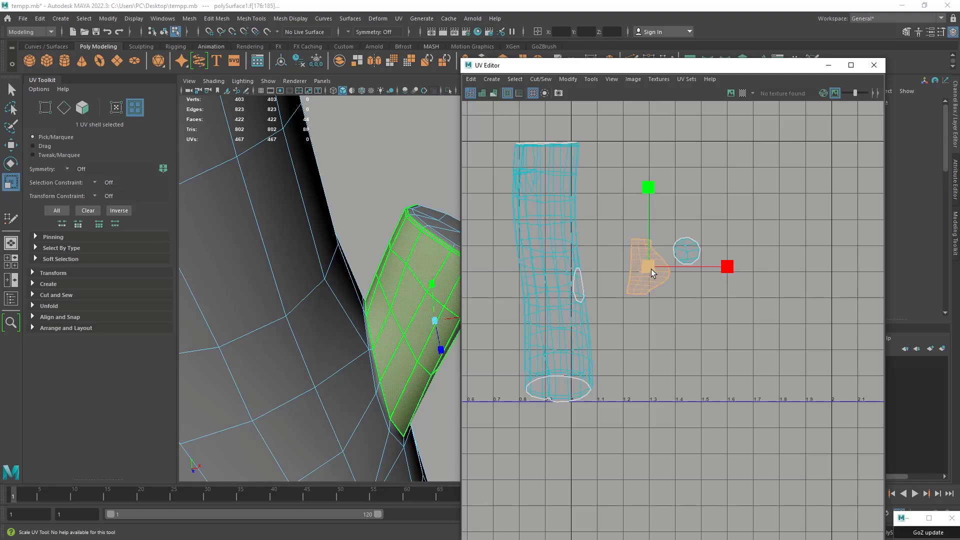
left_click_drag(651, 267, 674, 265)
mouse_move(404, 287)
left_mouse_down()
mouse_move(375, 354)
mouse_move(366, 345)
mouse_move(410, 304)
left_mouse_up()
right_click_drag(612, 283, 470, 274, "alt")
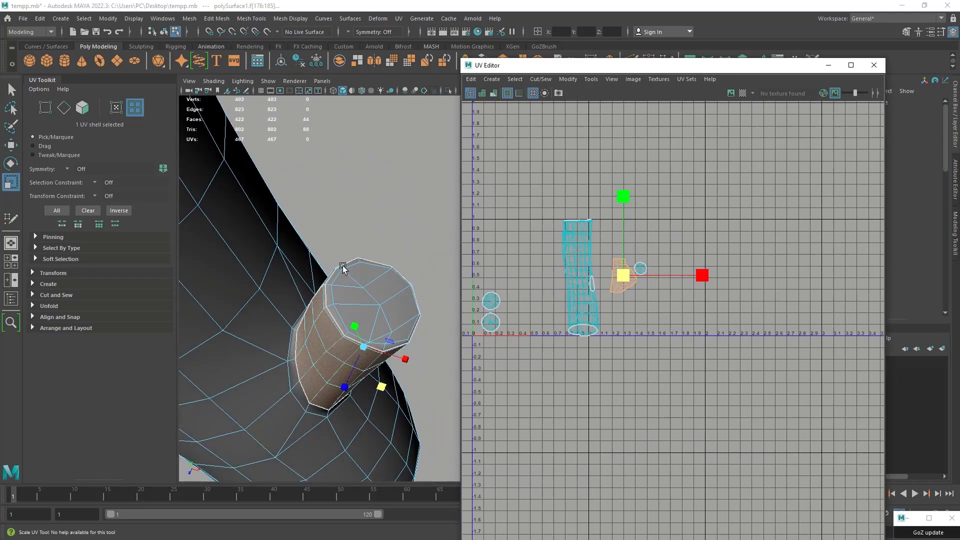
- Apply the checker map to the log and show the checker image behind the UV shells
left_click_drag(343, 268, 360, 280, "alt")
right_click_drag(359, 280, 324, 280, "alt")
middle_click_drag(325, 280, 384, 279, "alt")
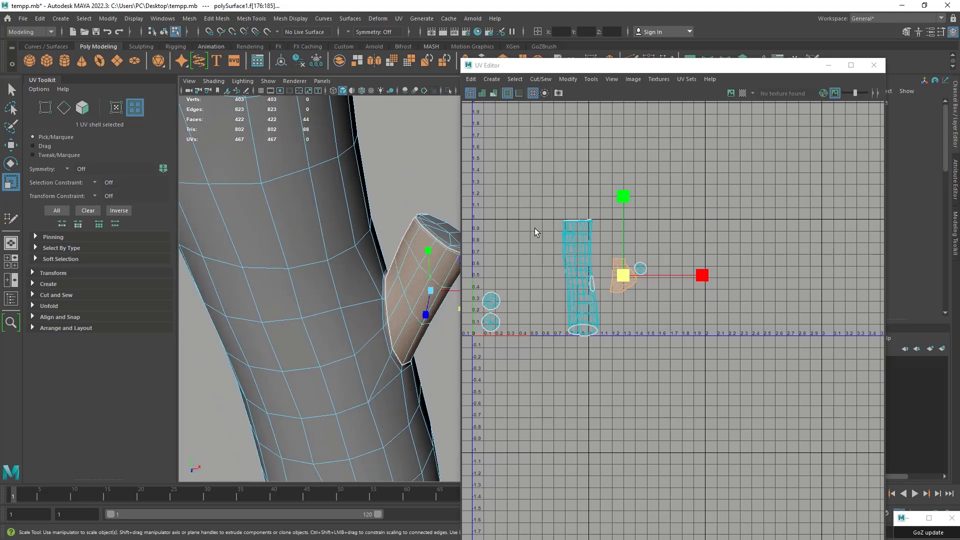
left_click(742, 93)
key("w")
key("e")
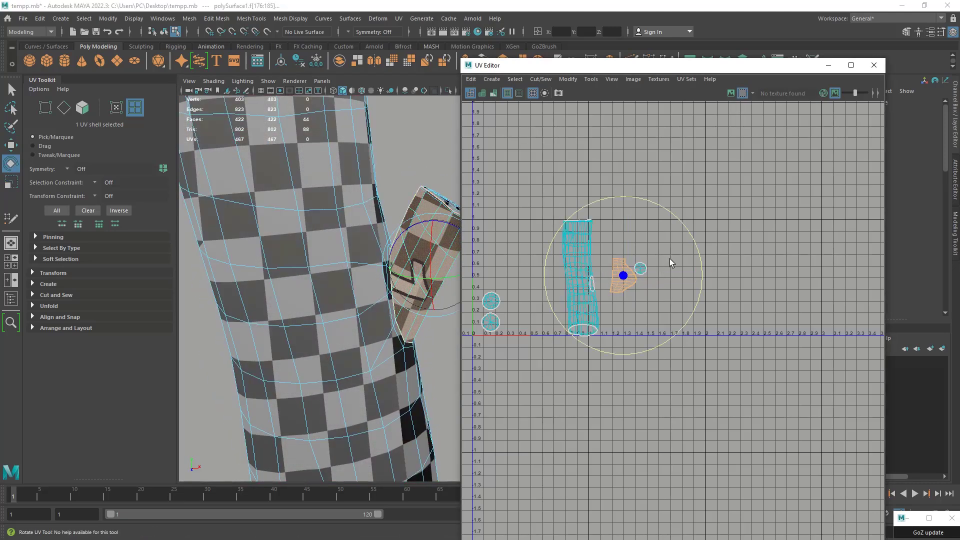
left_click(731, 93)
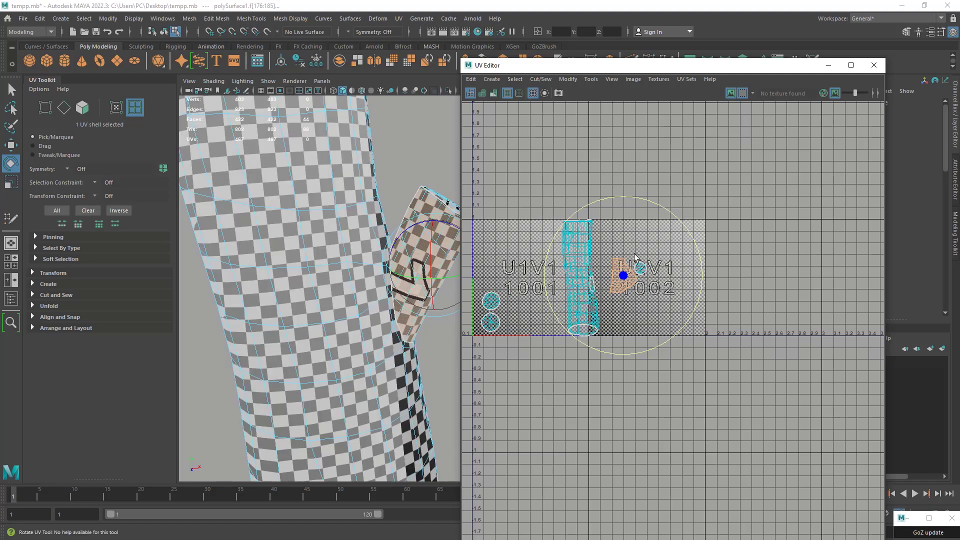
right_click_drag(649, 277, 654, 400, "alt")
- Rotate the branch shell 90 degrees clockwise so its peak points down, and position it over the U2V1 1002 tile label
key("w")
left_click_drag(592, 271, 590, 295)
left_click_drag(353, 299, 250, 309, "alt")
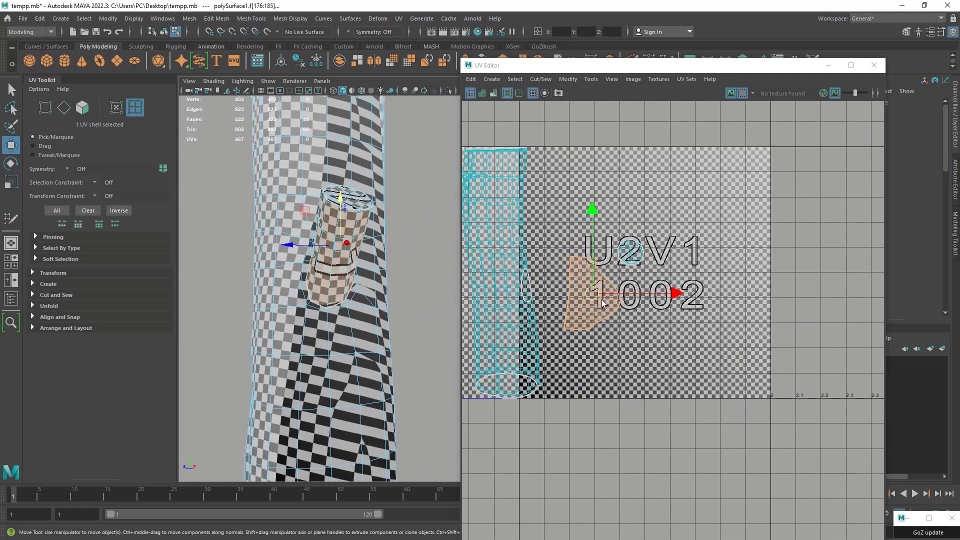
key("e")
left_click_drag(661, 271, 614, 341)
key("w")
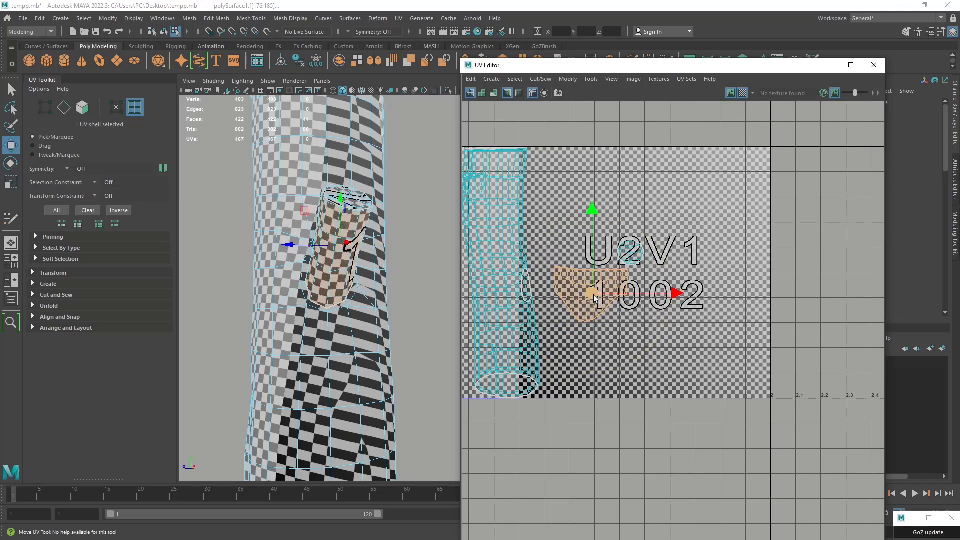
mouse_move(593, 294)
left_mouse_down()
mouse_move(616, 299)
mouse_move(604, 302)
left_mouse_up()
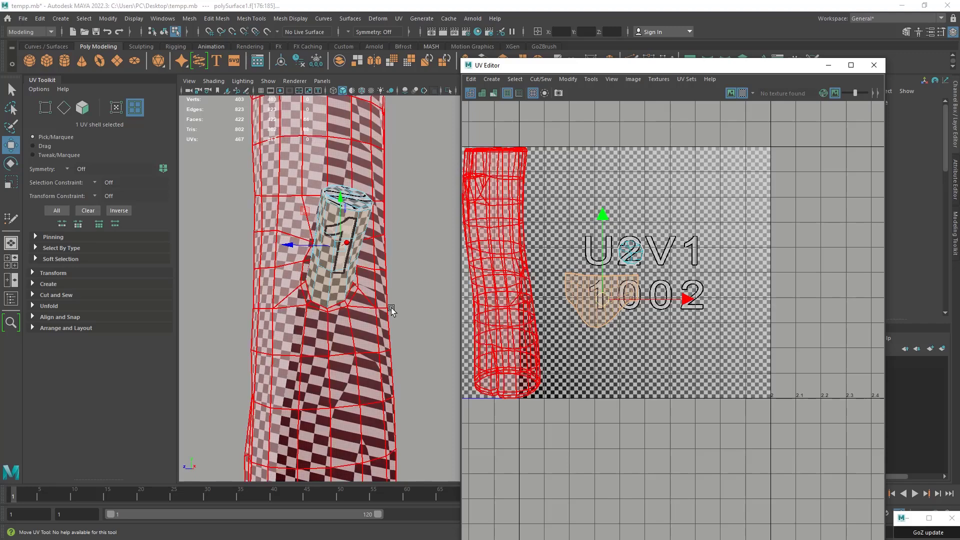
left_click_drag(368, 305, 411, 309, "alt")
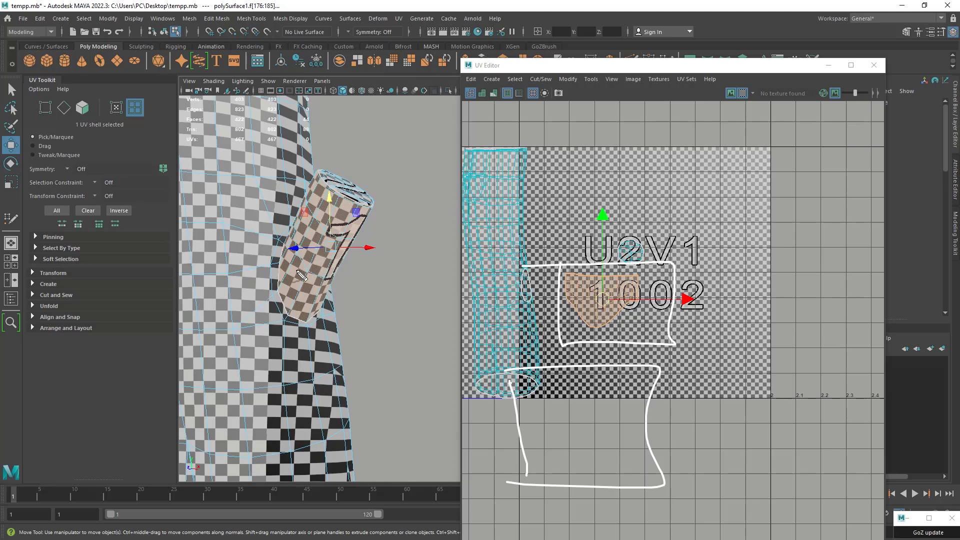
key("Escape")
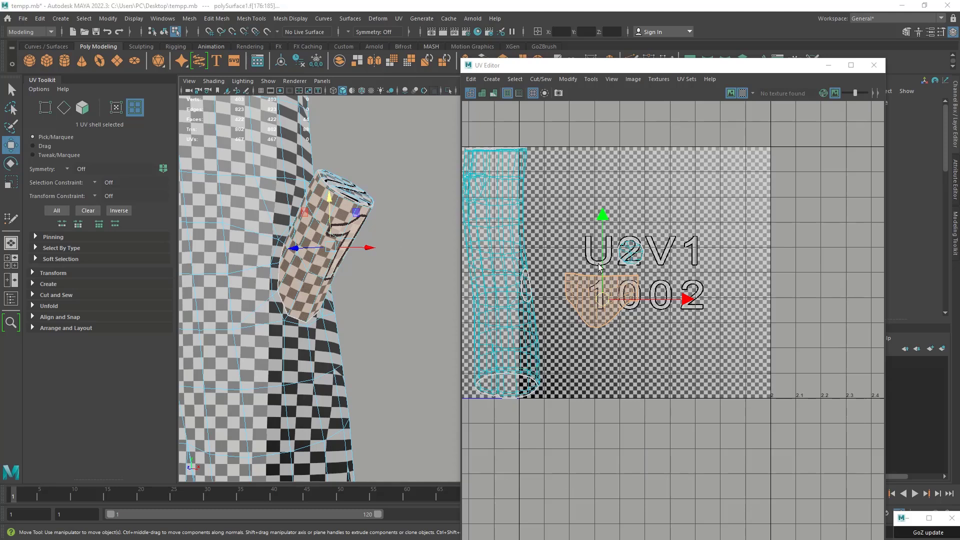
- Try the branch shell turned 180 degrees with its peak pointing up over the tile label
left_click_drag(600, 268, 659, 382)
key("e")
key("w")
left_click_drag(597, 328, 586, 297)
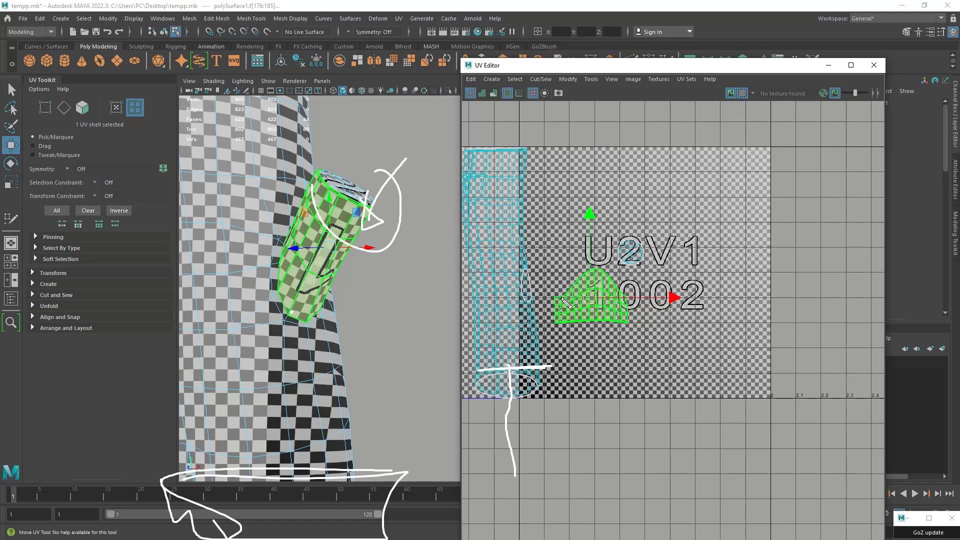
- Turn the branch shell so its peak points down and move it below the 1002 label, near the tile's lower edge
key("Escape")
key("e")
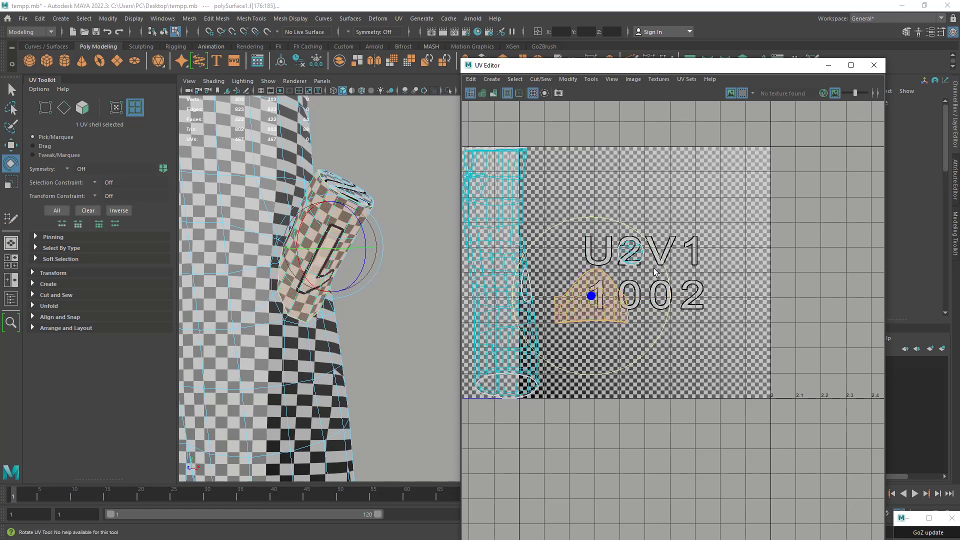
left_click_drag(519, 281, 588, 369)
key("w")
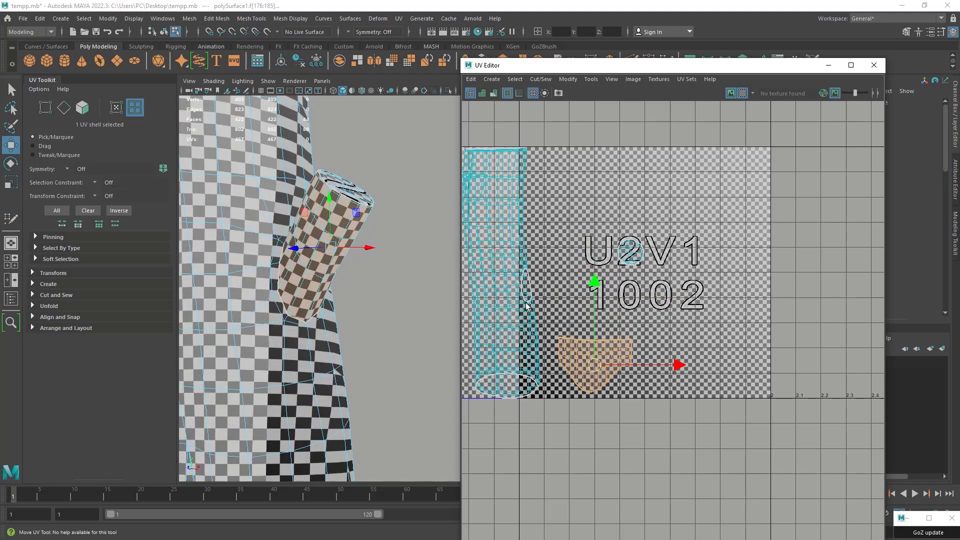
- Turn off the checker map on the log and the checker image behind the UV shells
middle_click_drag(279, 350, 320, 295, "alt")
right_click_drag(320, 295, 120, 293, "alt")
left_click(730, 95)
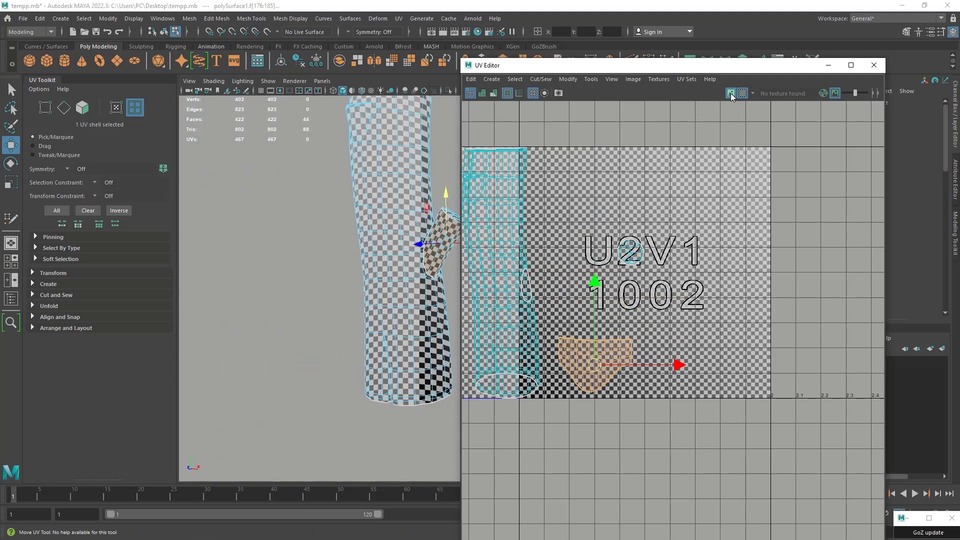
left_click(731, 94)
left_click(742, 94)
- Examine the trunk from all sides, including around the side branch, for a place to run a lengthwise seam
left_click_drag(309, 315, 364, 337, "alt")
left_click(295, 330)
middle_click_drag(320, 239, 299, 325, "alt")
right_click_drag(280, 323, 338, 322, "alt")
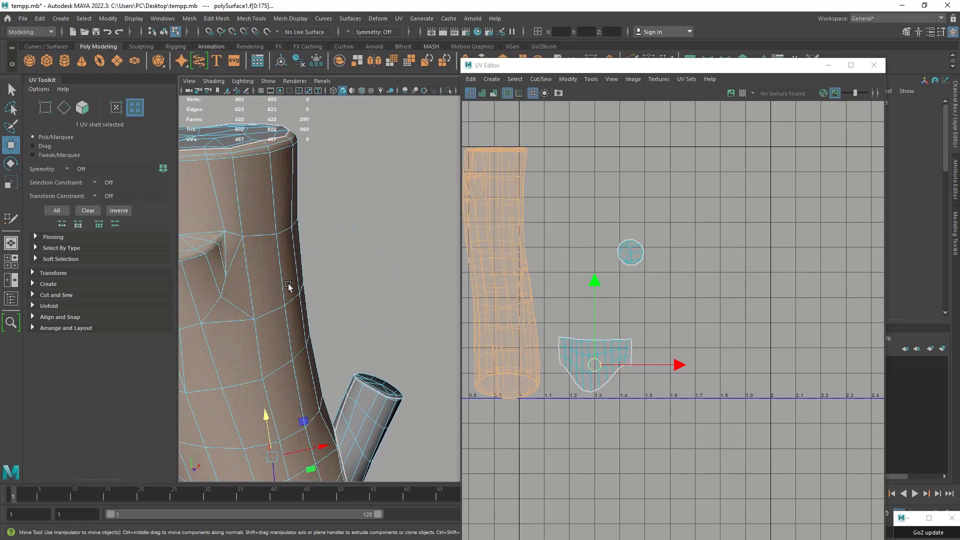
left_click_drag(288, 286, 242, 253, "alt")
right_click_drag(330, 252, 295, 253, "alt")
left_click_drag(295, 252, 310, 255, "alt")
middle_click_drag(420, 233, 370, 299, "alt")
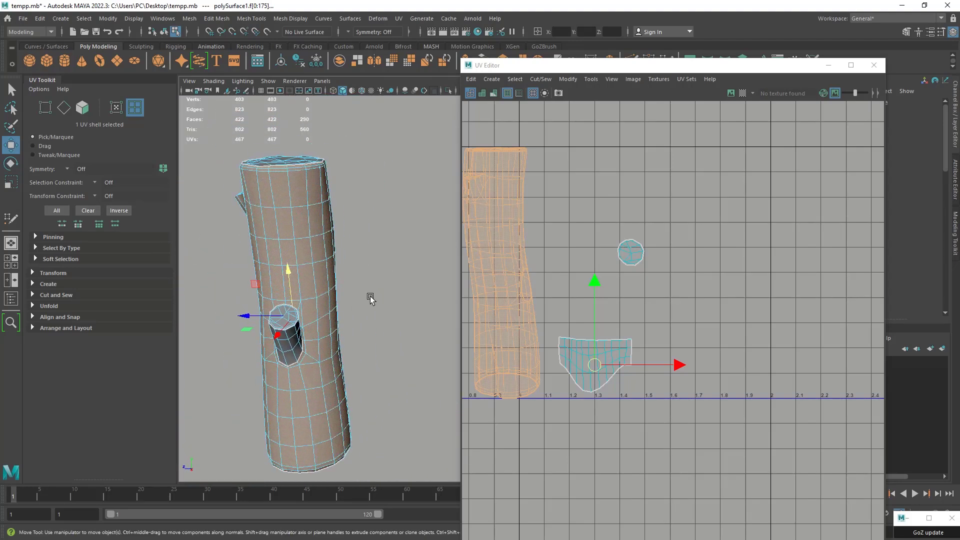
right_click_drag(380, 254, 371, 207)
left_click_drag(342, 240, 449, 225, "alt")
left_click_drag(272, 261, 416, 250, "alt")
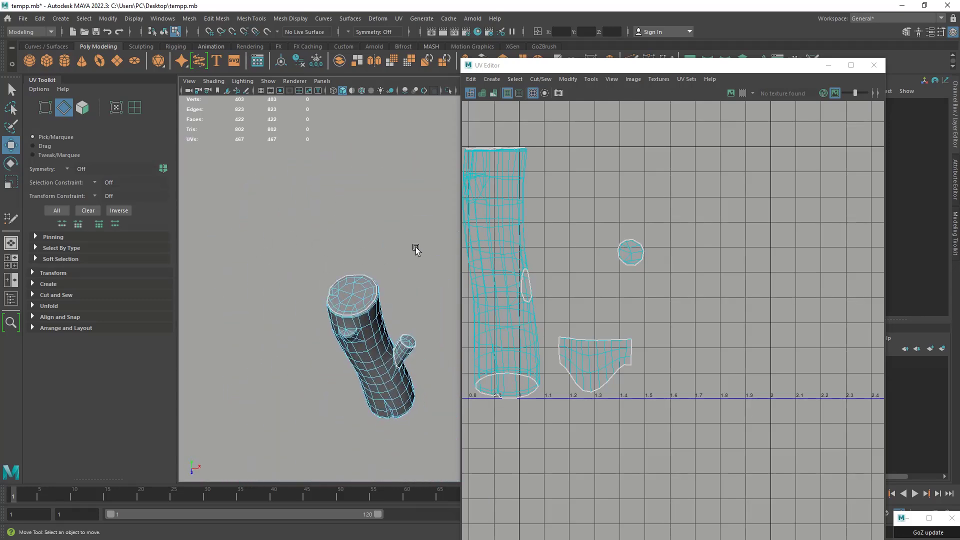
left_click_drag(386, 287, 333, 252, "alt")
right_click_drag(334, 260, 375, 335, "alt")
middle_click_drag(337, 285, 363, 310, "alt")
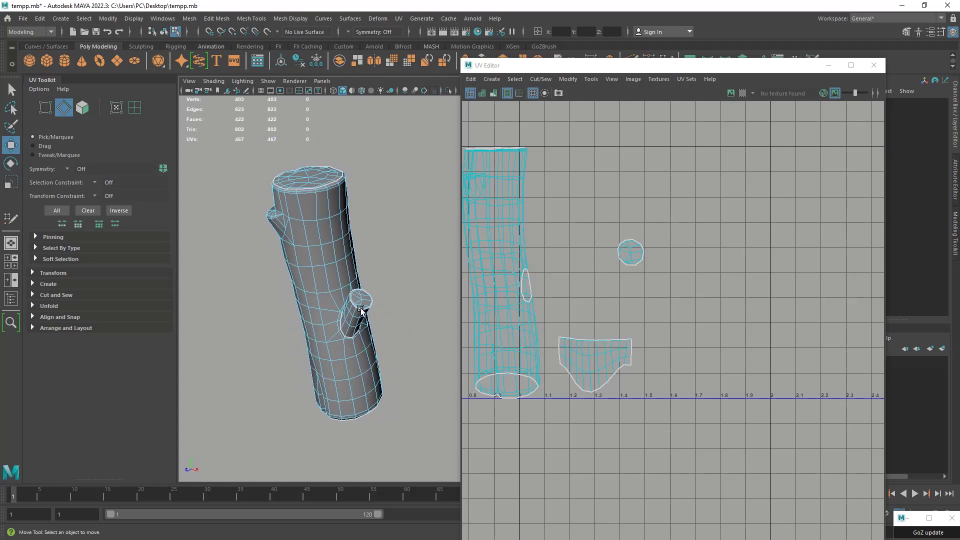
right_click_drag(363, 311, 380, 335, "alt")
middle_click_drag(398, 261, 341, 259, "alt")
left_click_drag(341, 260, 424, 154, "alt")
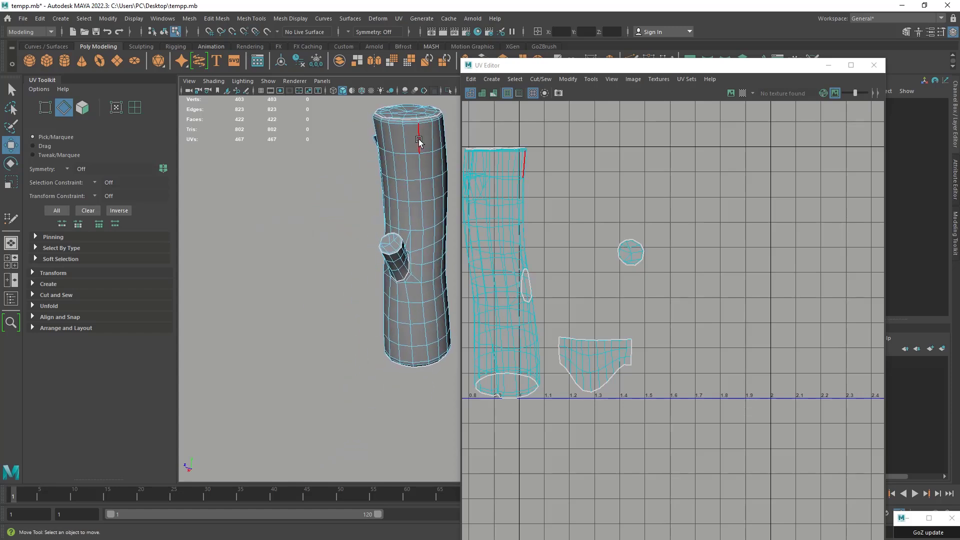
- Try selecting a lengthwise edge loop on the trunk and an edge near its base as the seam
double_click(419, 141)
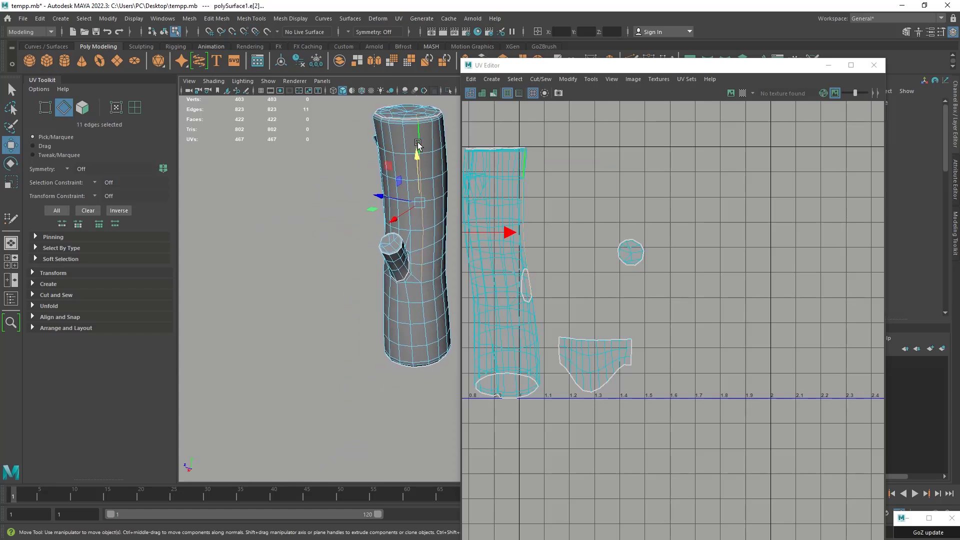
left_click(438, 344)
left_click_drag(437, 346, 404, 420, "alt")
key("f")
scroll(392, 343, "down", 5)
left_click_drag(392, 343, 339, 291, "alt")
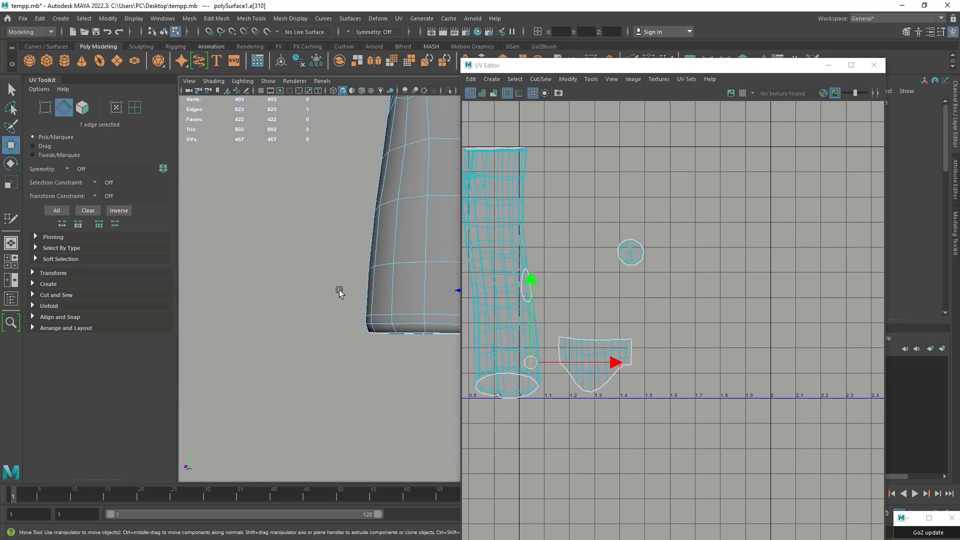
middle_click_drag(453, 321, 353, 311, "alt")
scroll(354, 316, "up", 3)
- Cut a lengthwise seam along the trunk from its bottom rim to its top rim, and unfold the trunk shell flat
left_click(354, 329)
scroll(369, 256, "down", 5)
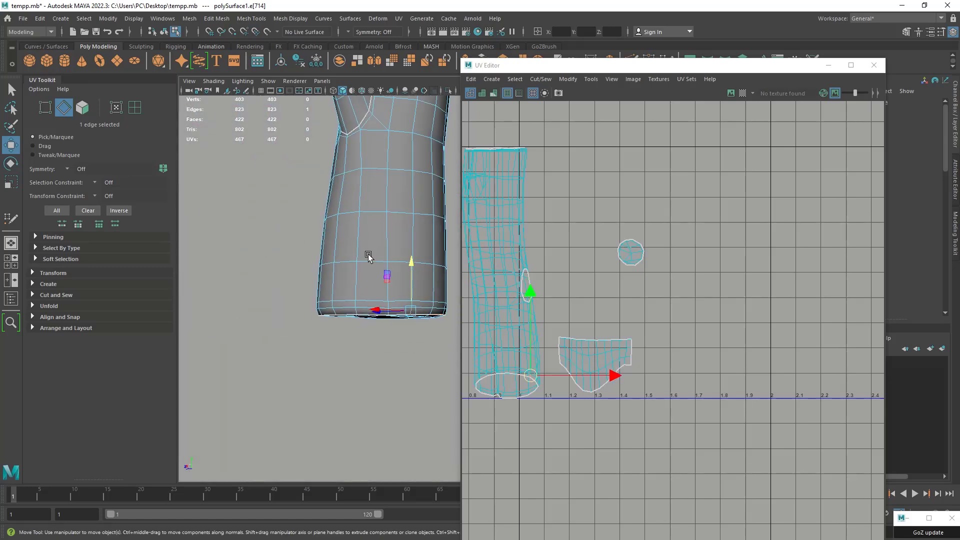
left_click_drag(368, 256, 331, 384, "alt")
middle_click_drag(331, 385, 358, 355, "alt")
scroll(332, 300, "up", 2)
left_click_drag(358, 354, 283, 285, "alt")
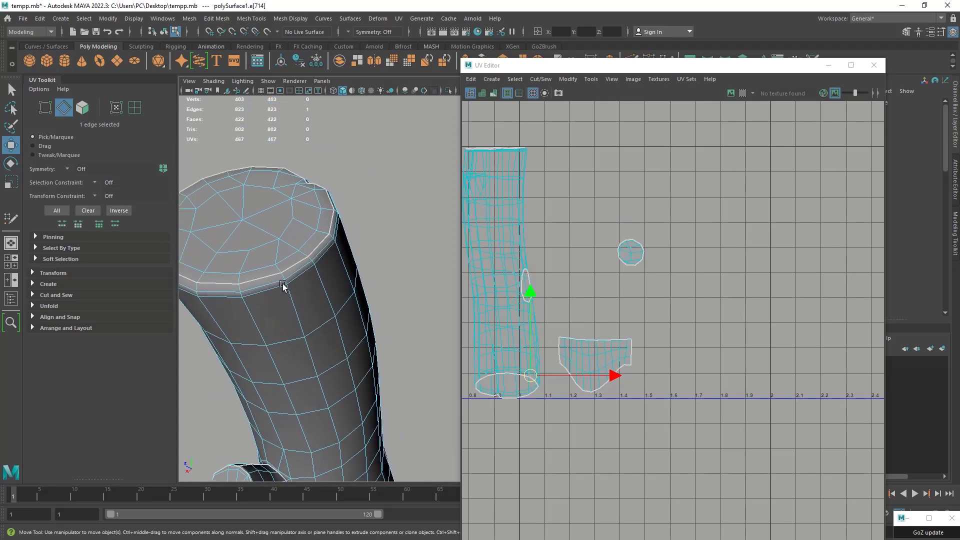
left_click(282, 278, "shift")
right_click_drag(570, 283, 526, 268, "shift")
left_click(509, 260)
middle_click_drag(526, 270, 625, 280, "alt")
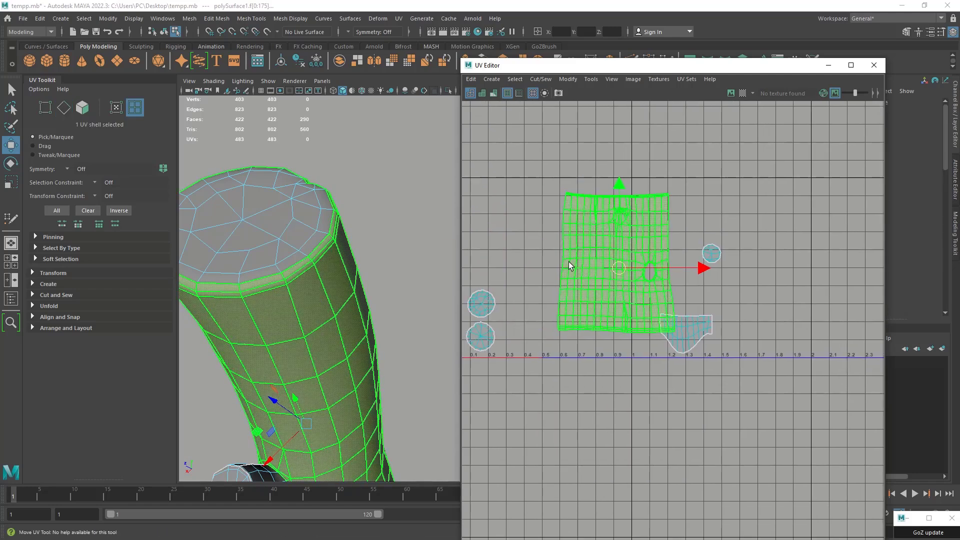
middle_click_drag(574, 262, 513, 261, "alt")
right_click_drag(513, 262, 529, 258, "alt")
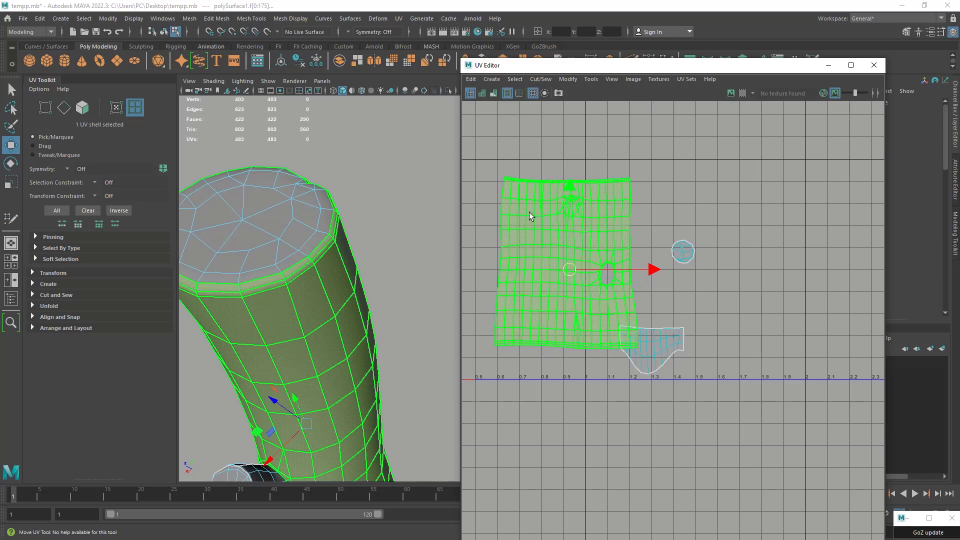
- Select the seam edges along the side border of the unfolded trunk shell, from its top edge to its bottom edge
left_click_drag(384, 282, 429, 265, "alt")
right_click_drag(520, 232, 508, 192)
middle_click_drag(542, 263, 585, 325, "alt")
right_click_drag(523, 258, 557, 282, "alt")
left_click(574, 209)
middle_click_drag(664, 346, 630, 231, "alt")
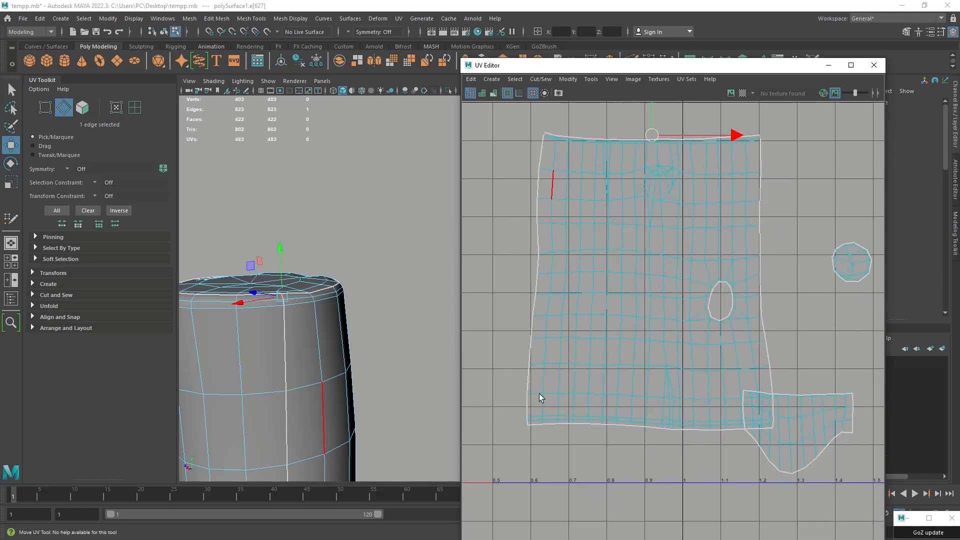
left_click(527, 424, "shift")
left_click(530, 424)
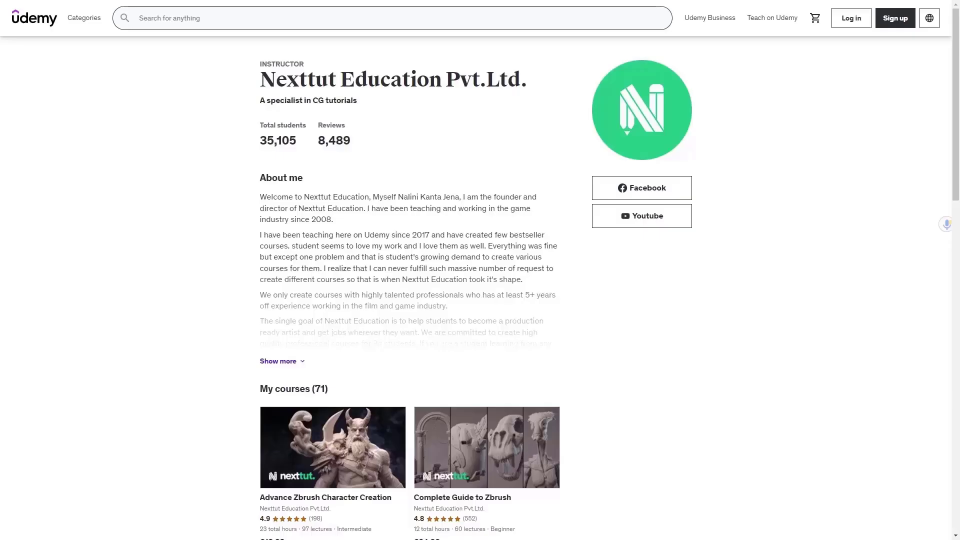
scroll(480, 270, "down", 1)
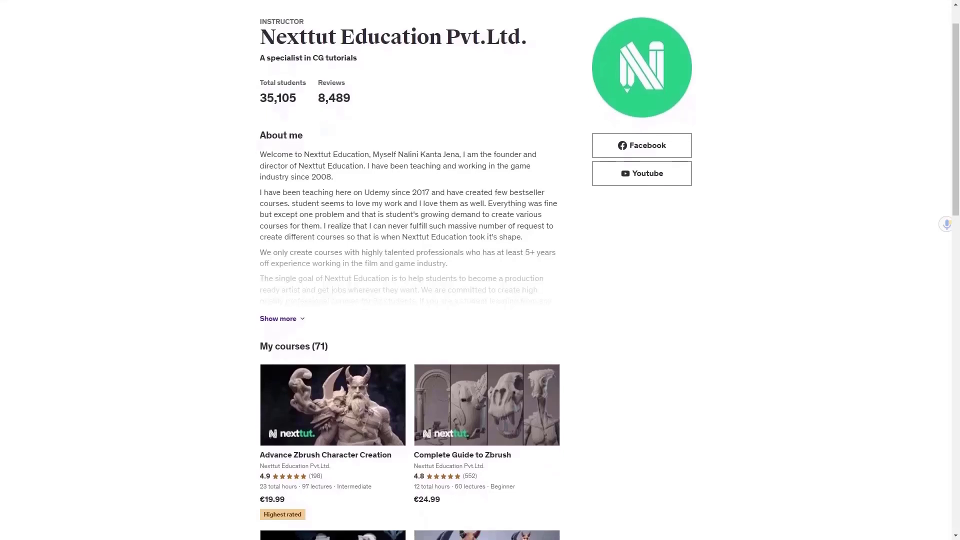
scroll(480, 270, "down", 2)
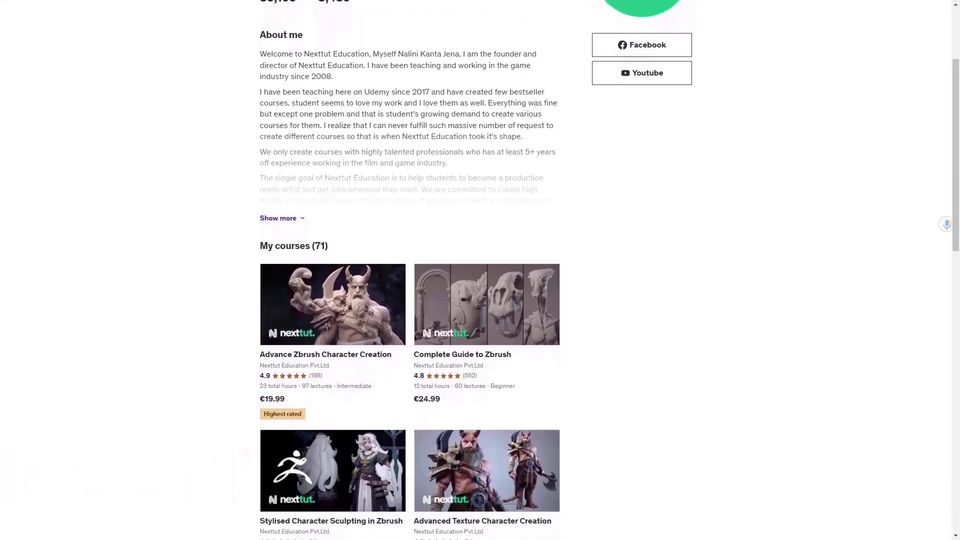
scroll(480, 270, "down", 2)
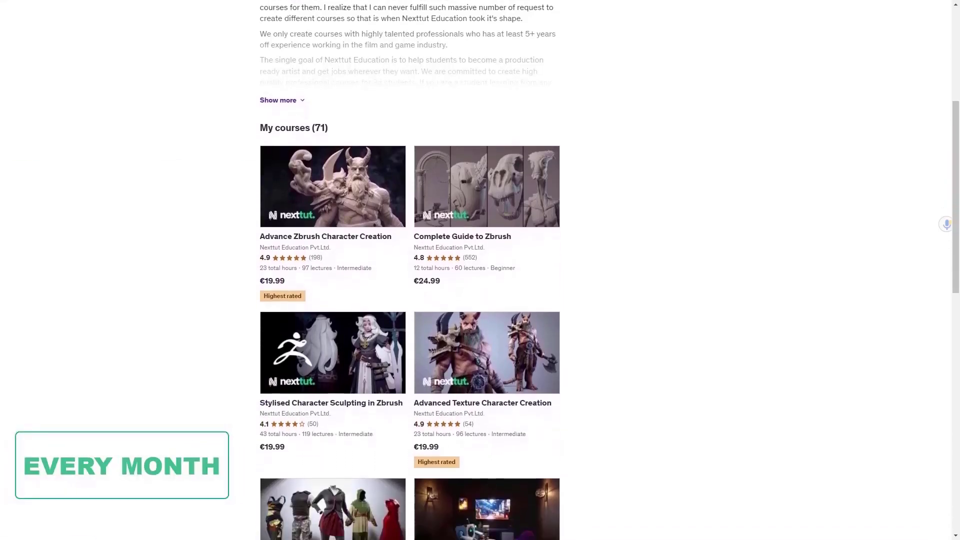
scroll(480, 270, "down", 2)
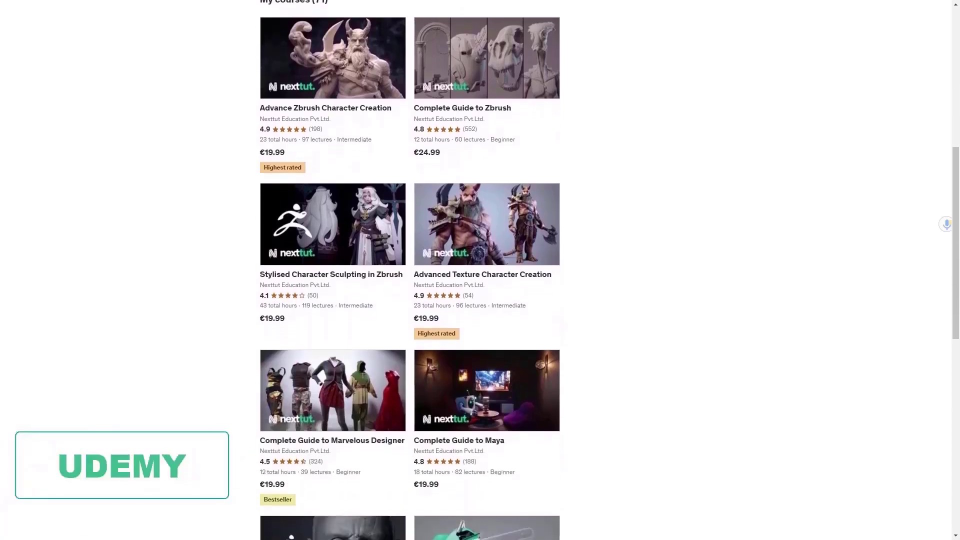
scroll(915, 474, "down", 2)
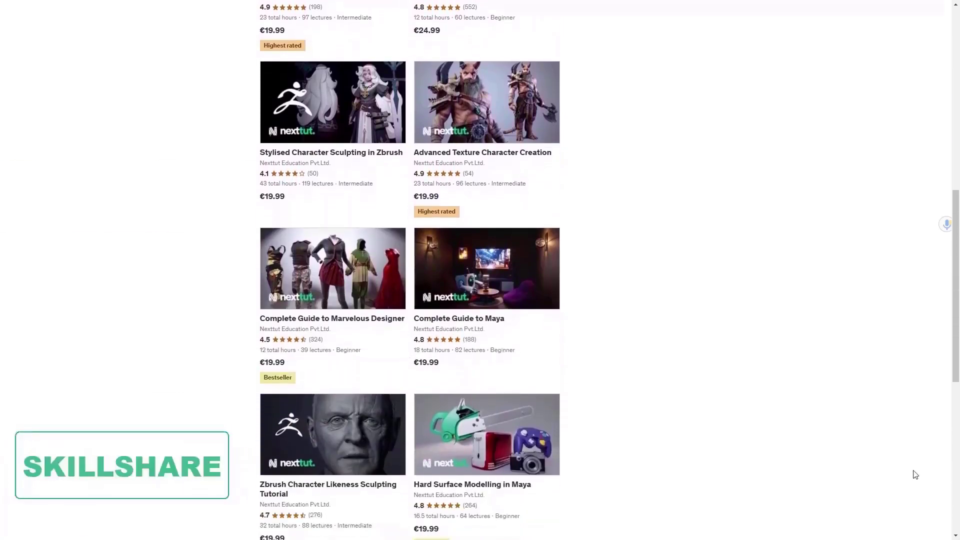
scroll(914, 474, "down", 2)
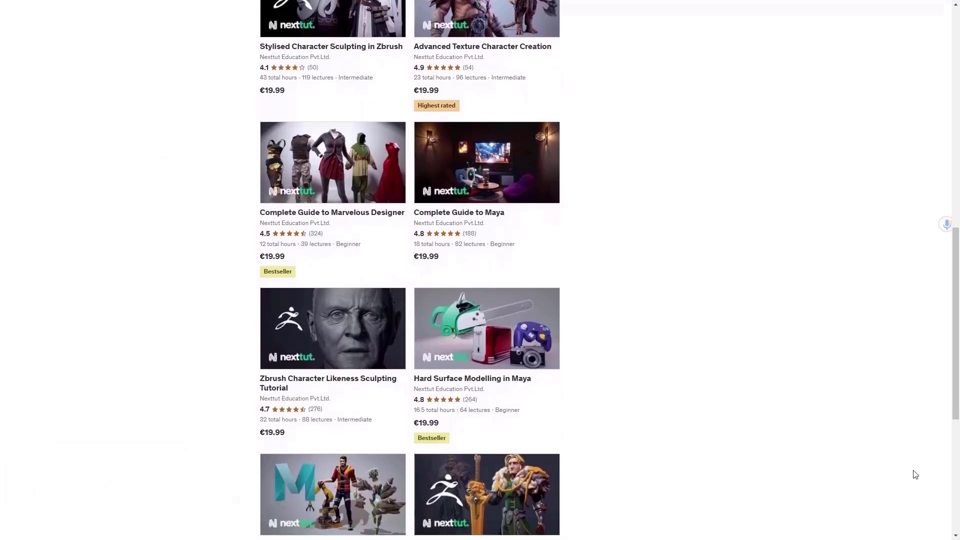
- Look through the Nexttut course listings, including the courses on its Skillshare teacher page
scroll(915, 473, "down", 2)
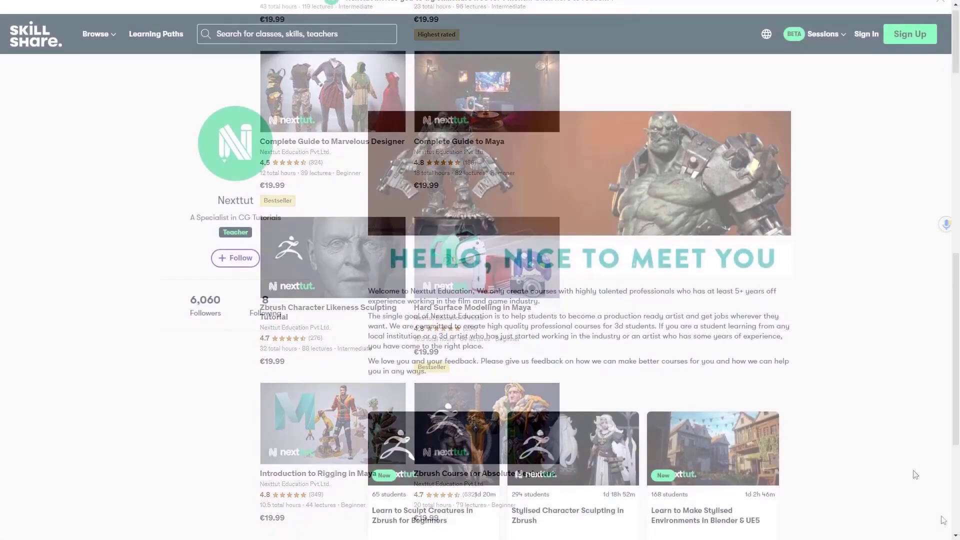
scroll(943, 520, "down", 2)
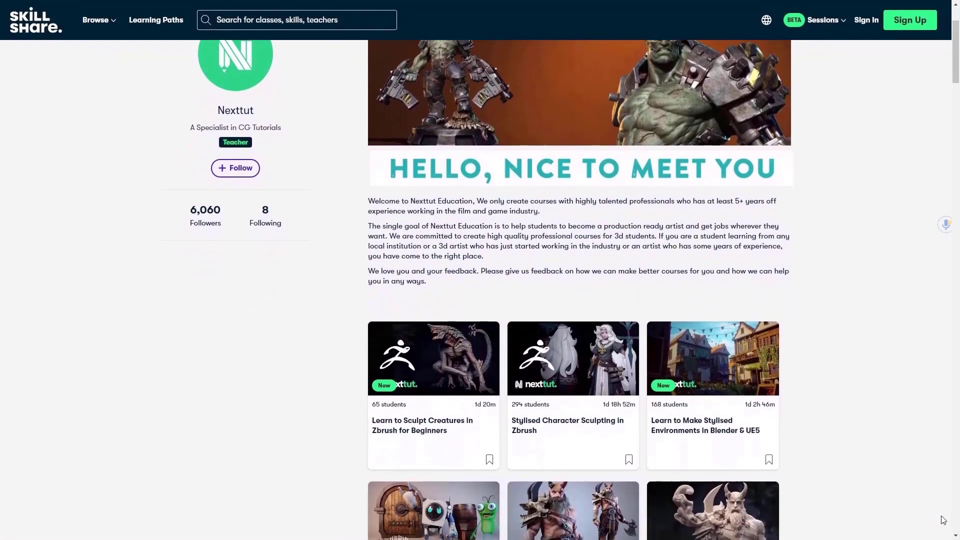
scroll(943, 520, "down", 2)
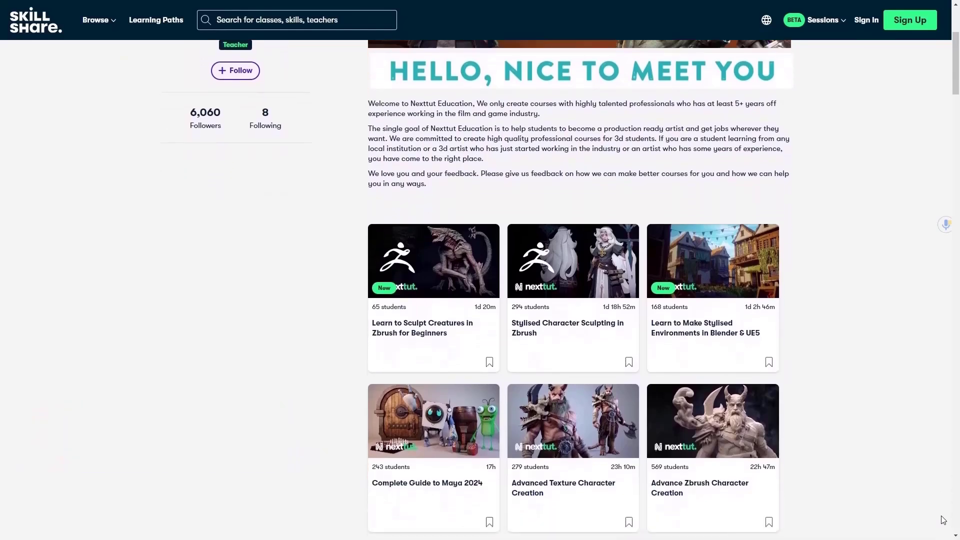
scroll(943, 520, "down", 1)
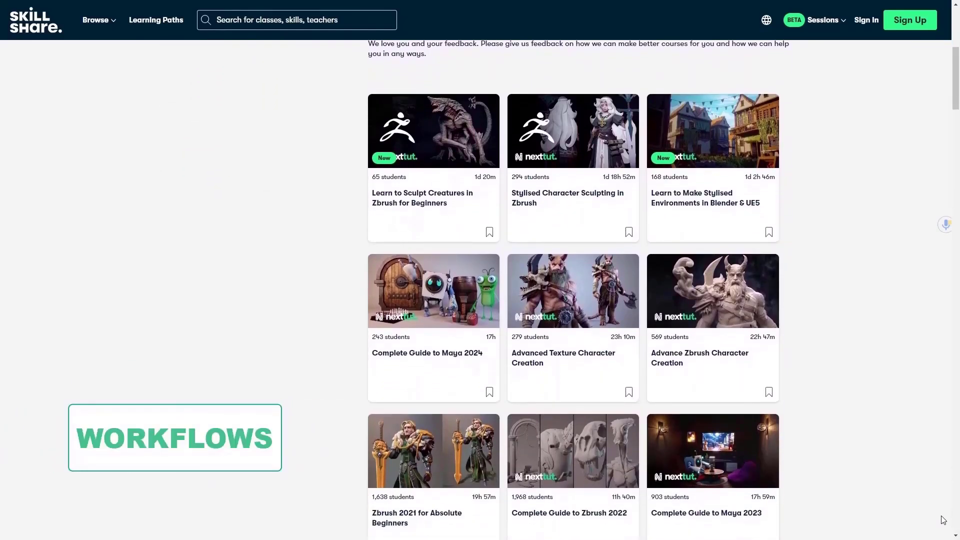
scroll(942, 519, "down", 2)
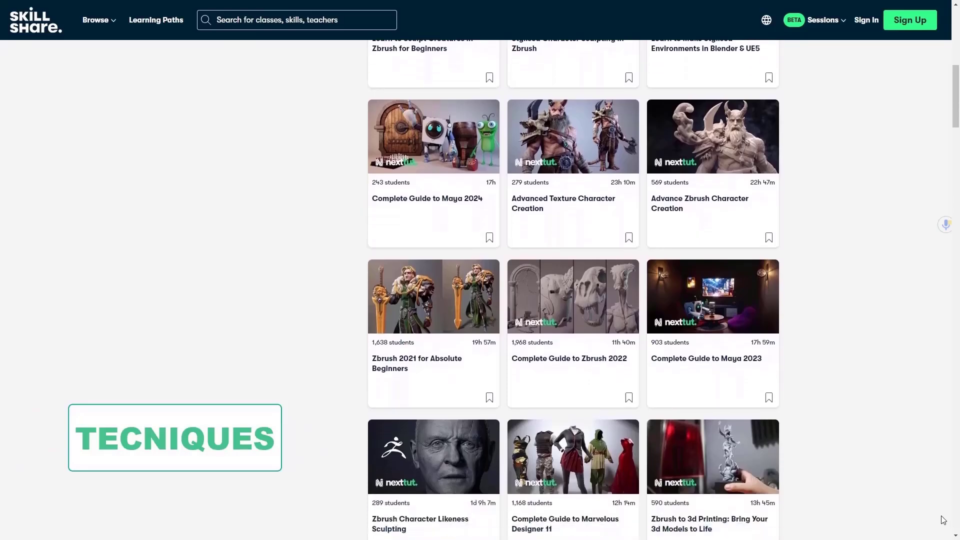
scroll(942, 520, "down", 1)
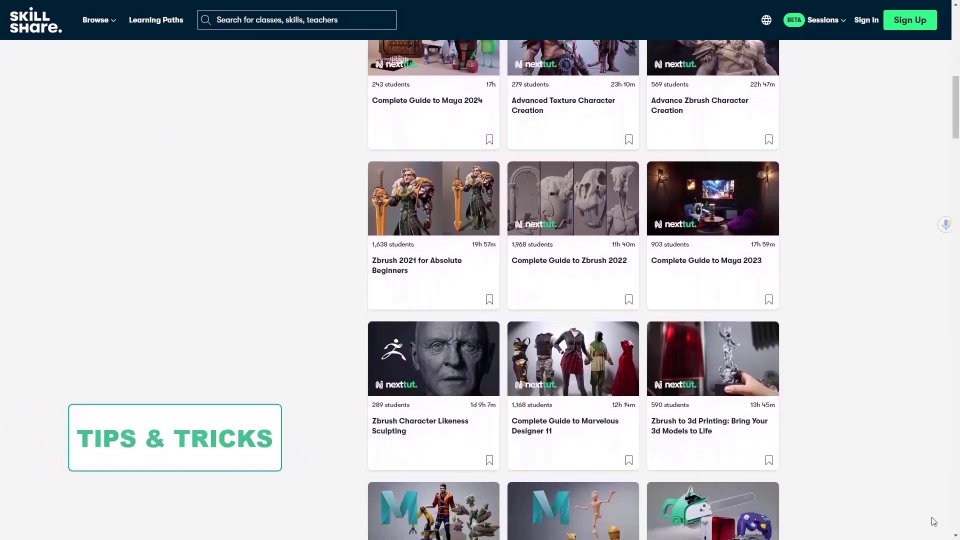
scroll(933, 521, "down", 1)
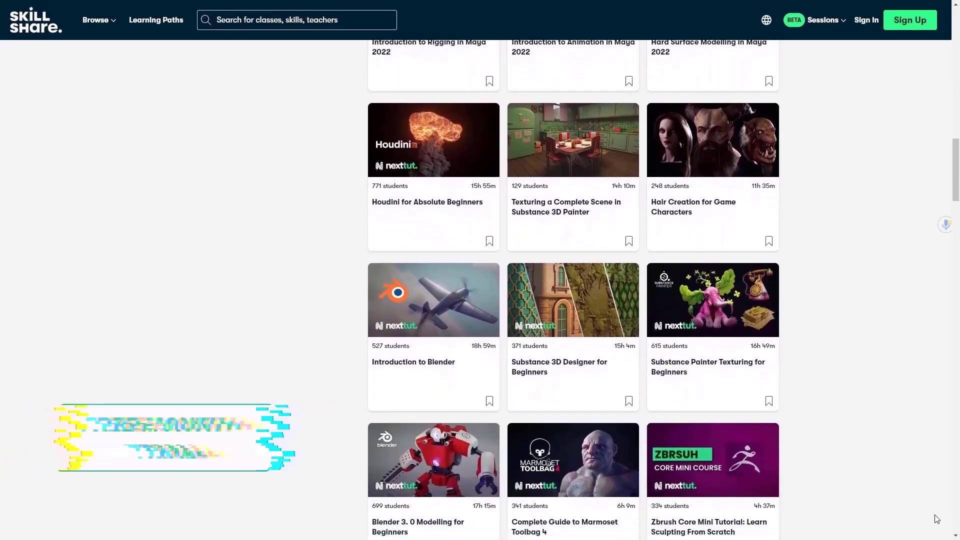
scroll(936, 519, "down", 2)
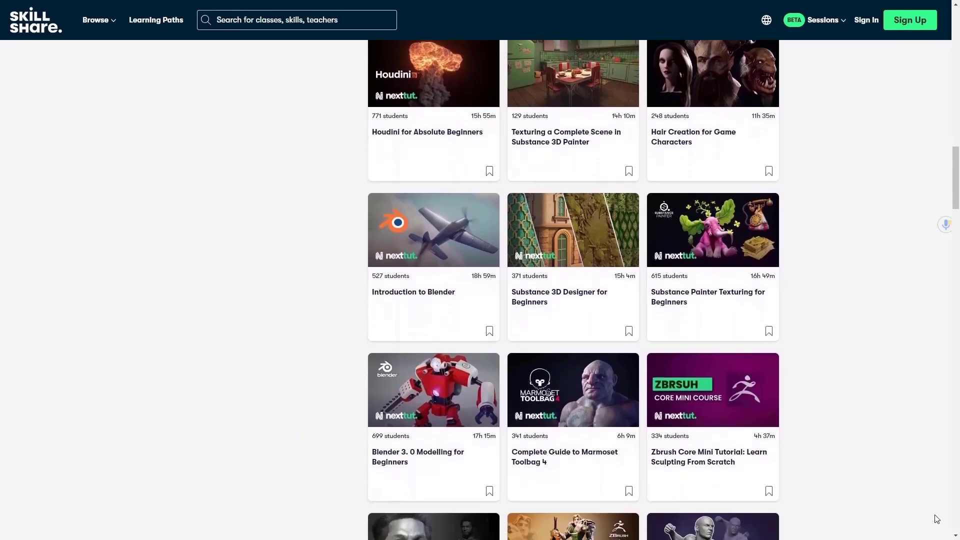
scroll(936, 518, "down", 2)
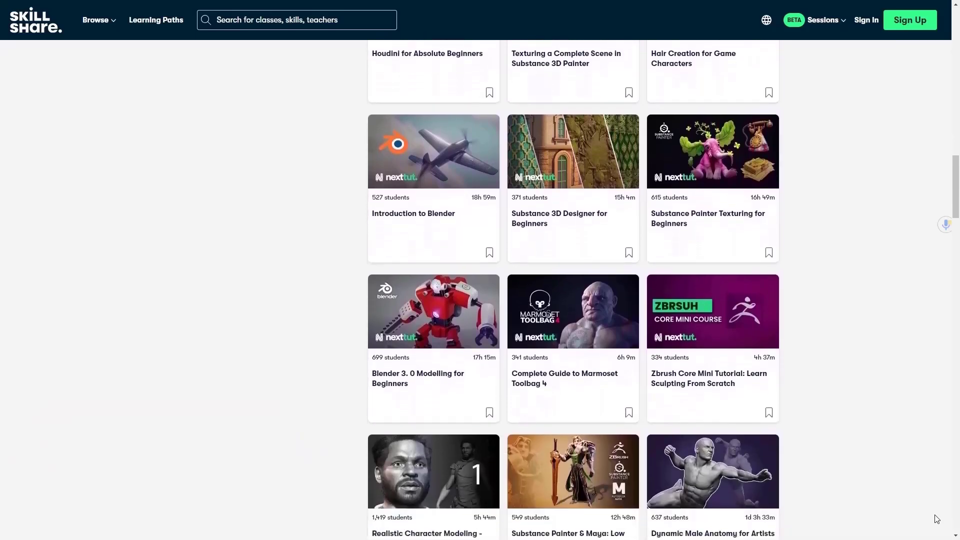
scroll(936, 518, "down", 2)
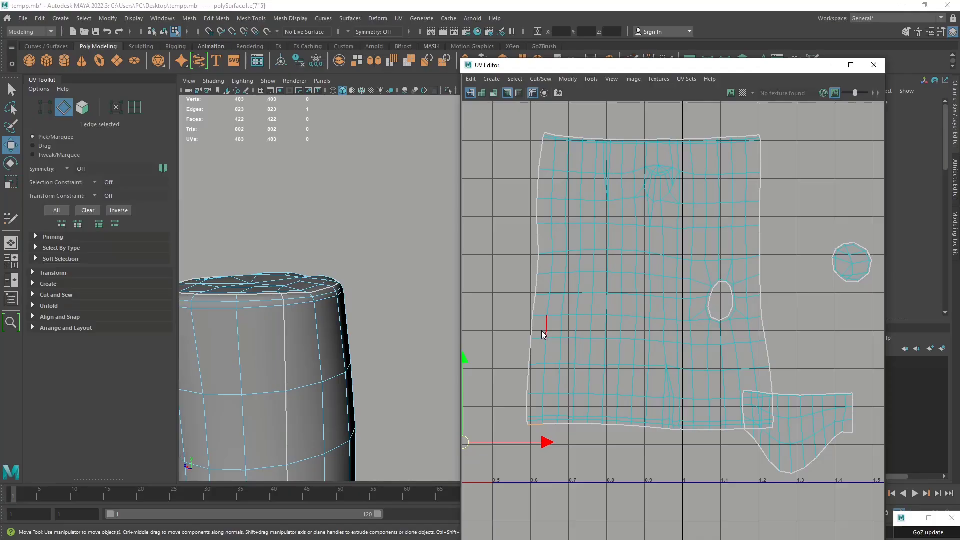
- Select all the UVs along the left side border of the trunk shell, including its top corner
right_click_drag(542, 332, 575, 319)
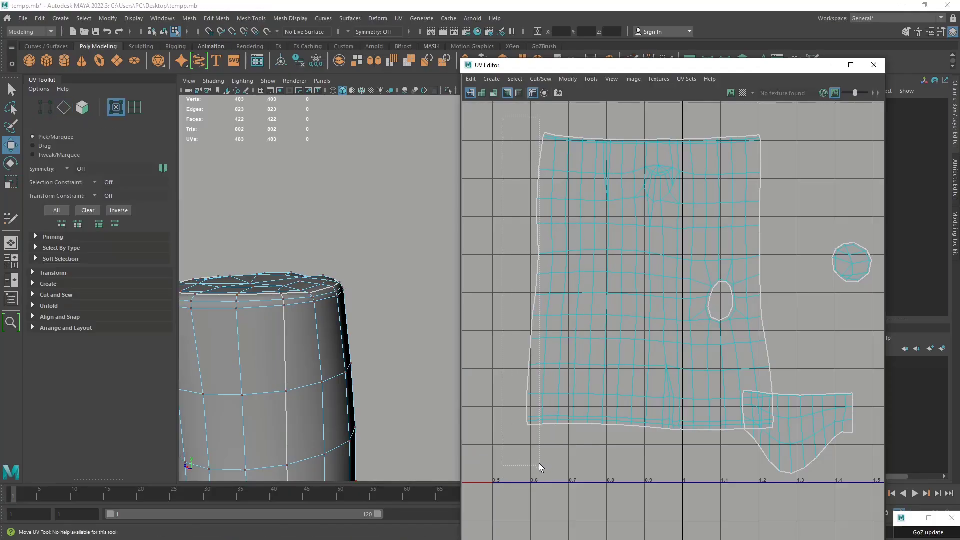
left_click_drag(538, 453, 539, 445)
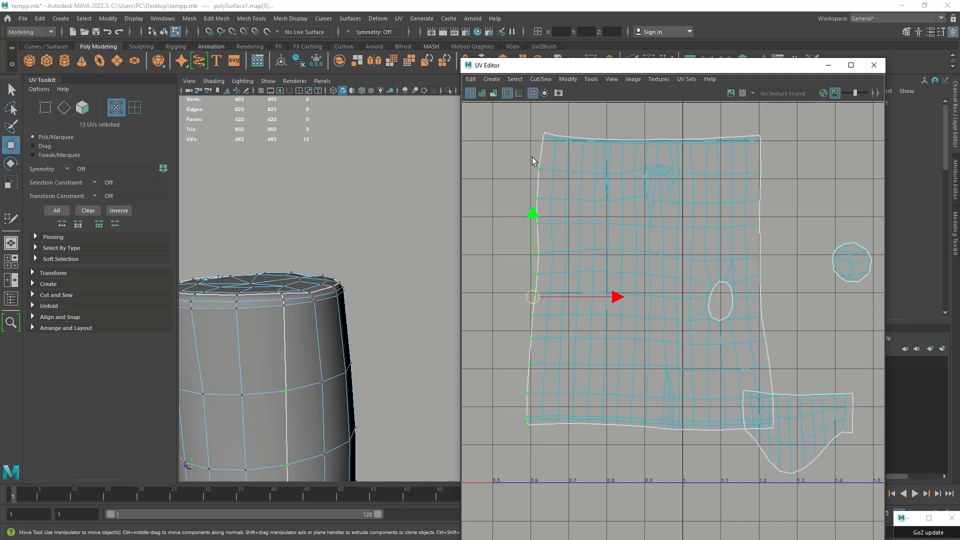
middle_click_drag(694, 294, 651, 284, "alt")
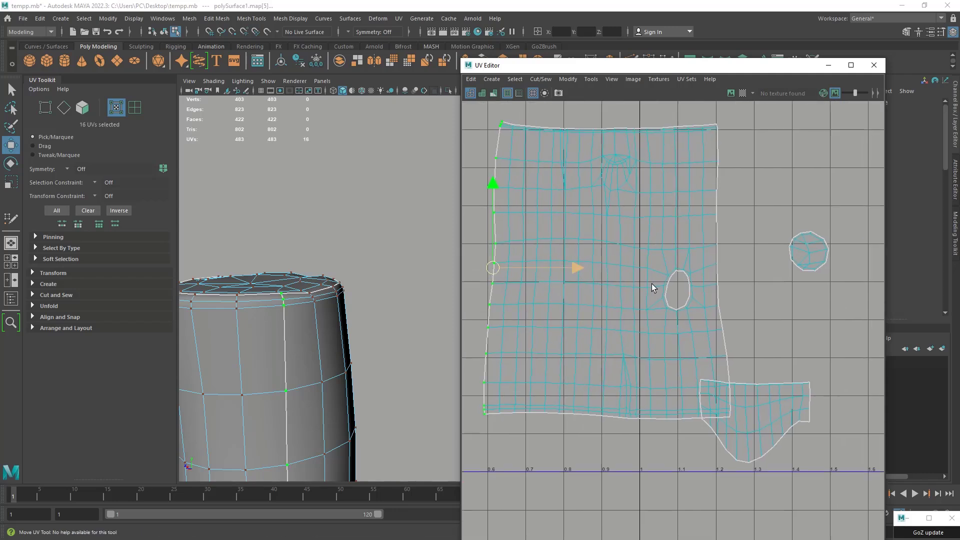
scroll(644, 269, "down", 1)
- Move the trunk shell into the 0–1 UV space beside the round cap shells, and return to UV selection with its left border selected
right_click_drag(587, 264, 555, 249)
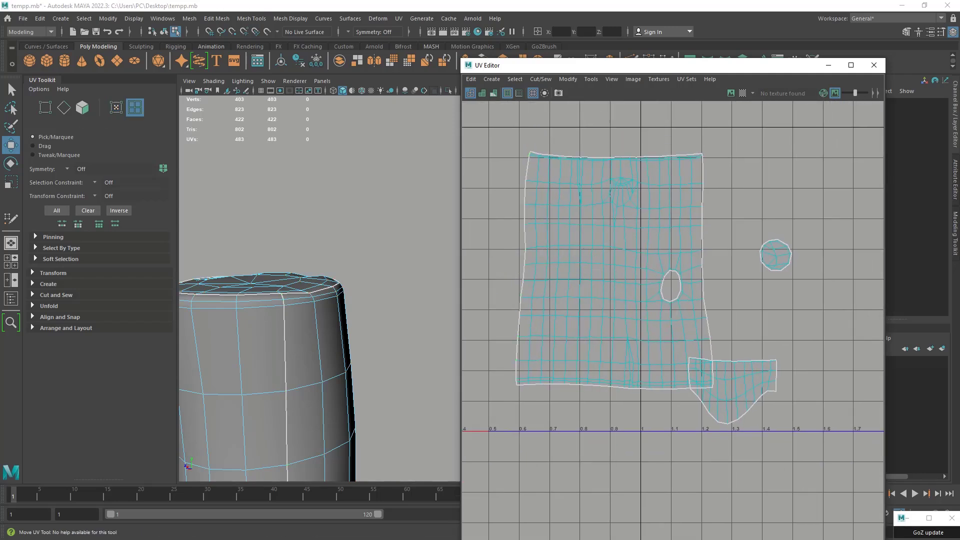
key("f")
mouse_move(632, 281)
middle_mouse_down("alt")
mouse_move(595, 281)
mouse_move(613, 289)
mouse_move(615, 281)
middle_mouse_up("alt")
key("a")
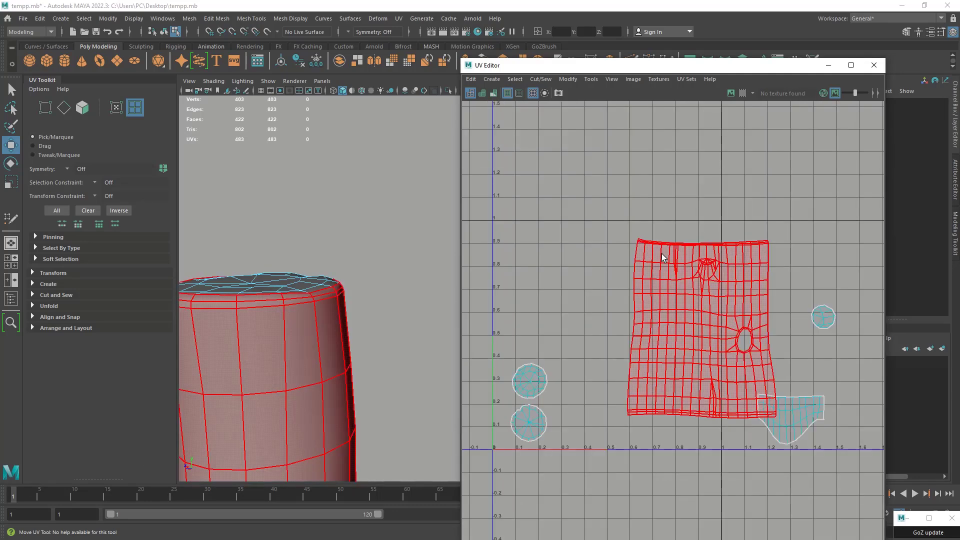
scroll(671, 290, "down", 2)
left_click(691, 313)
middle_click_drag(650, 325, 640, 292, "alt")
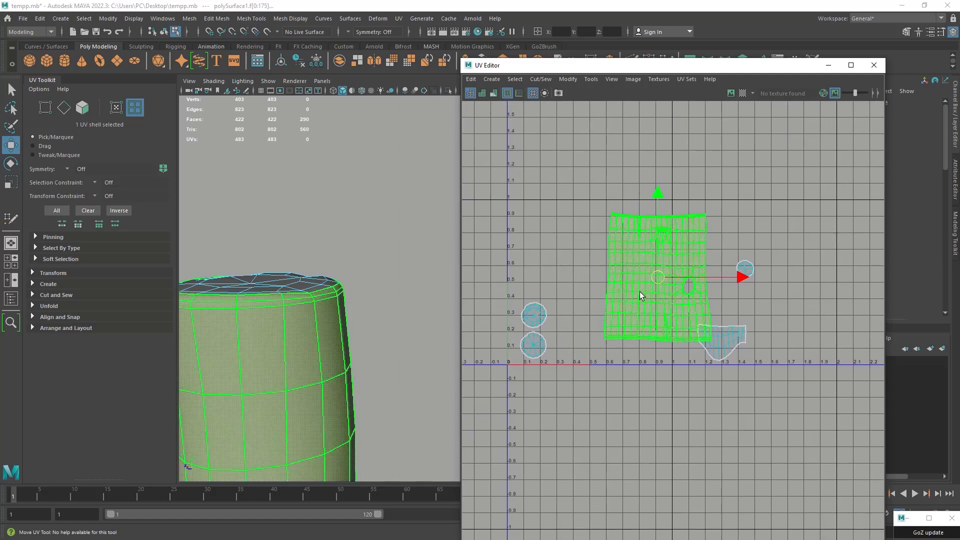
left_click_drag(656, 283, 604, 290)
scroll(555, 258, "down", 4)
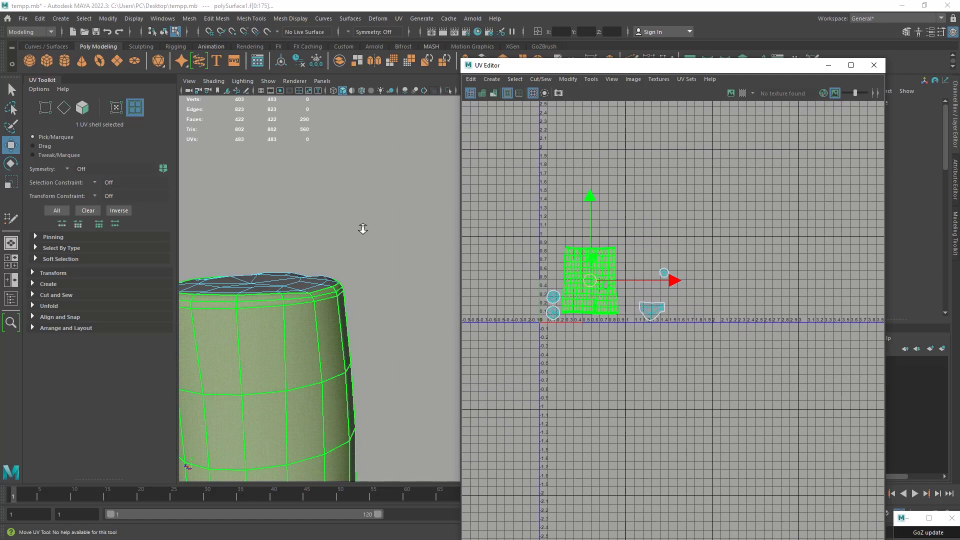
scroll(555, 253, "up", 4)
middle_click_drag(592, 350, 624, 319, "alt")
scroll(581, 260, "up", 2)
scroll(597, 279, "up", 2)
right_click_drag(594, 269, 649, 268)
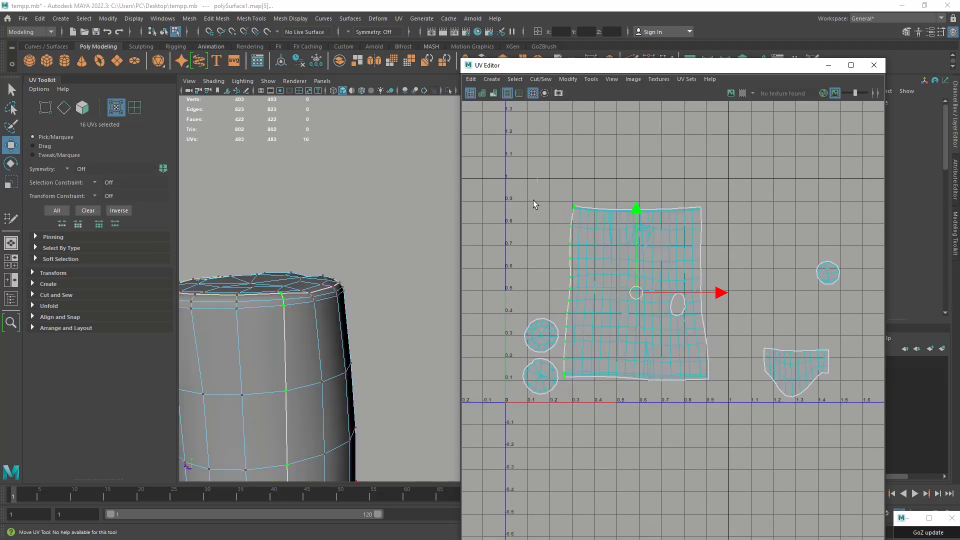
- Try adding the UVs along the trunk shell's right side border to the selection, and reduce it to the left border again
left_click_drag(730, 191, 703, 398, "shift")
scroll(682, 358, "up", 2)
middle_click_drag(783, 384, 640, 417, "alt")
scroll(618, 272, "up", 1)
left_click_drag(604, 161, 540, 311, "ctrl+shift")
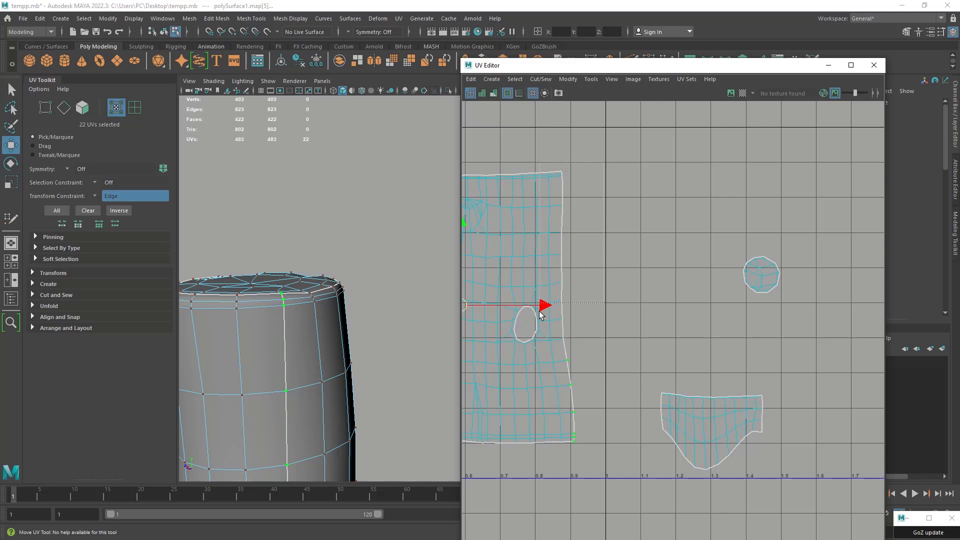
left_click_drag(554, 348, 555, 349, "ctrl+shift")
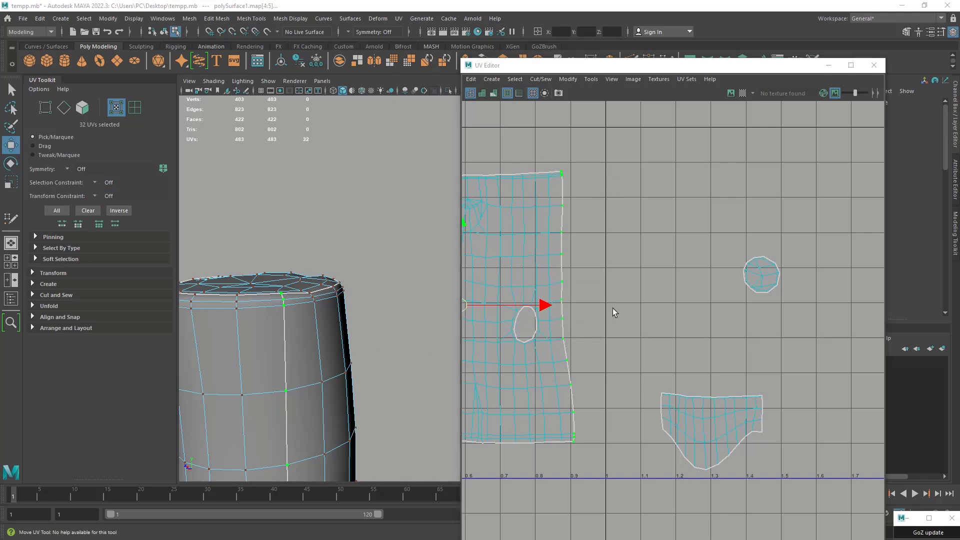
middle_click_drag(612, 310, 647, 296, "alt")
scroll(645, 292, "down", 1)
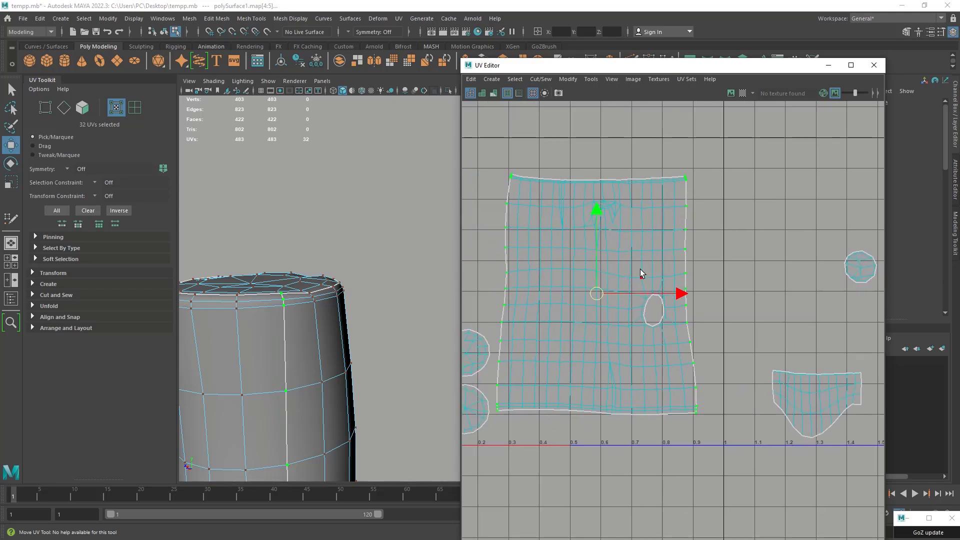
right_click(703, 249, "shift")
middle_click_drag(719, 293, 732, 275, "alt")
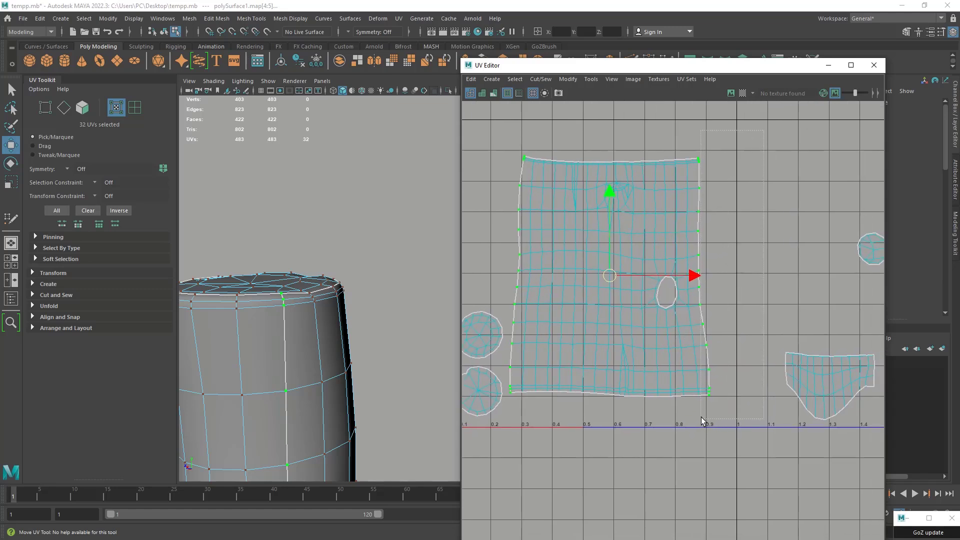
left_click_drag(701, 421, 698, 394, "ctrl")
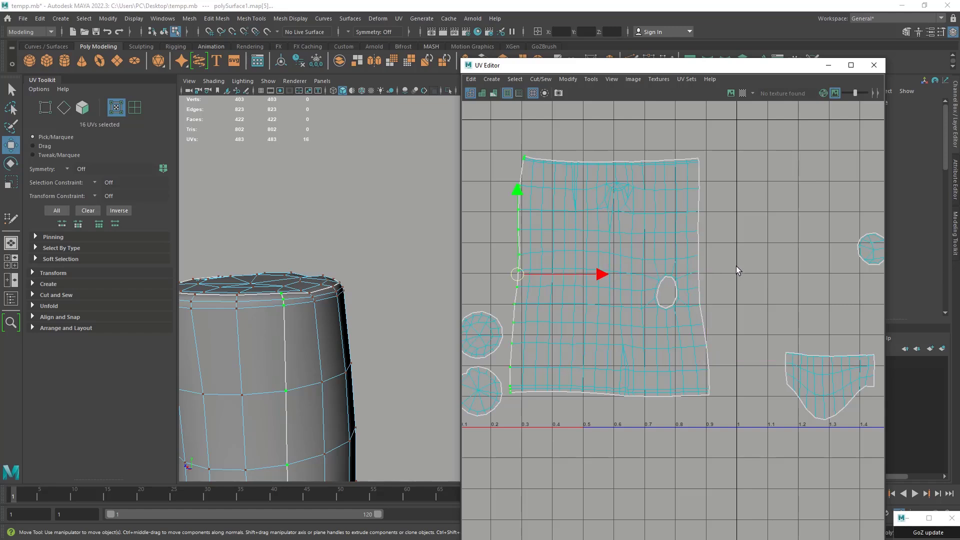
- Switch the layout to the UV Editing workspace and enlarge the UV Editor to about half of the working area
left_click_drag(782, 67, 665, 65)
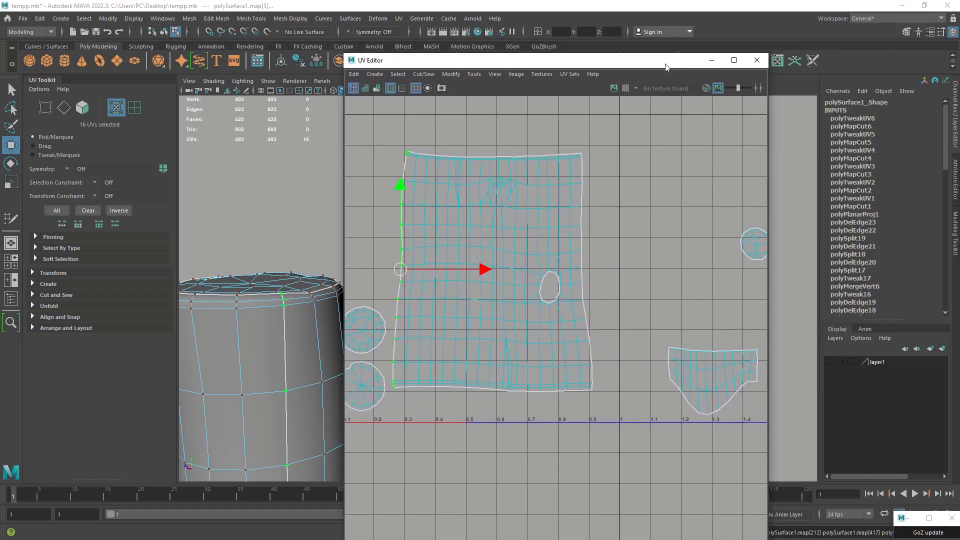
left_click(162, 18)
mouse_move(205, 52)
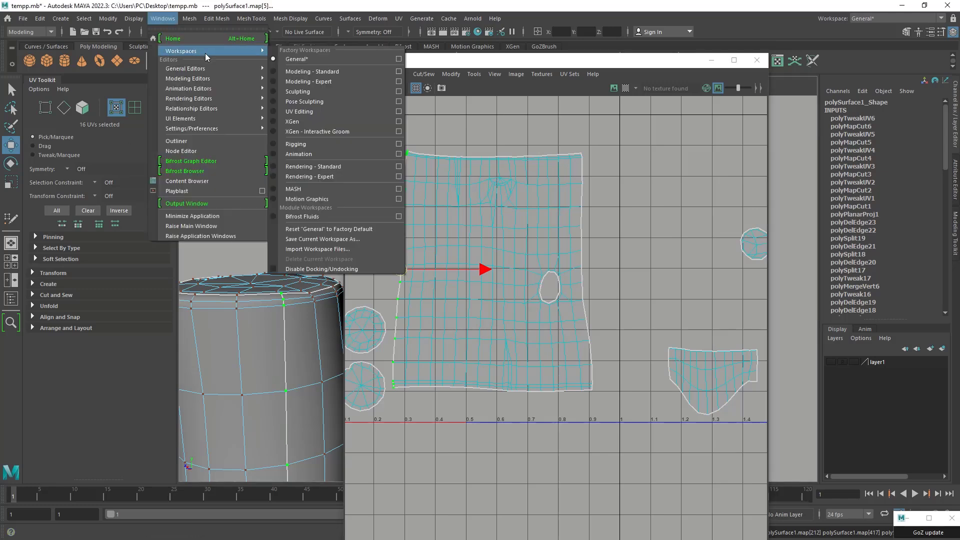
left_click(316, 112)
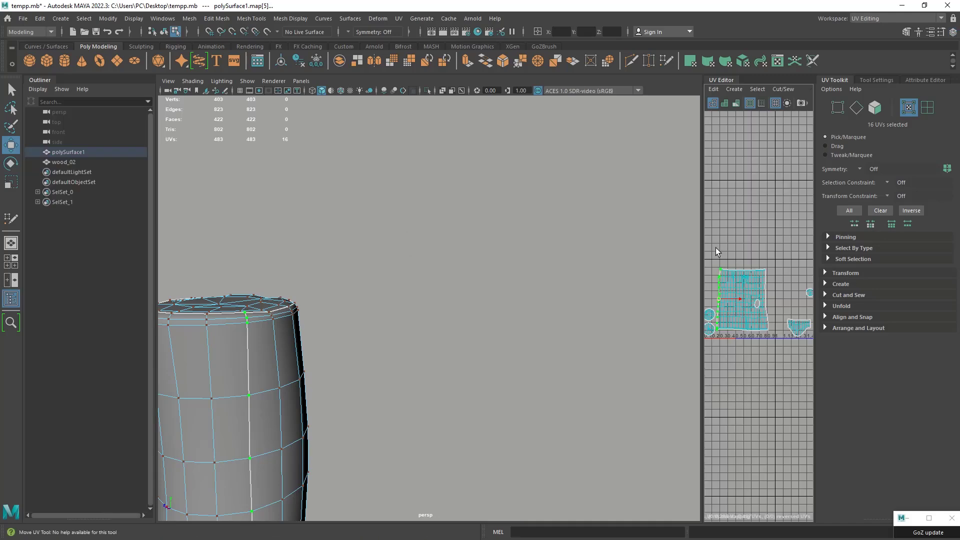
left_click_drag(701, 252, 415, 260)
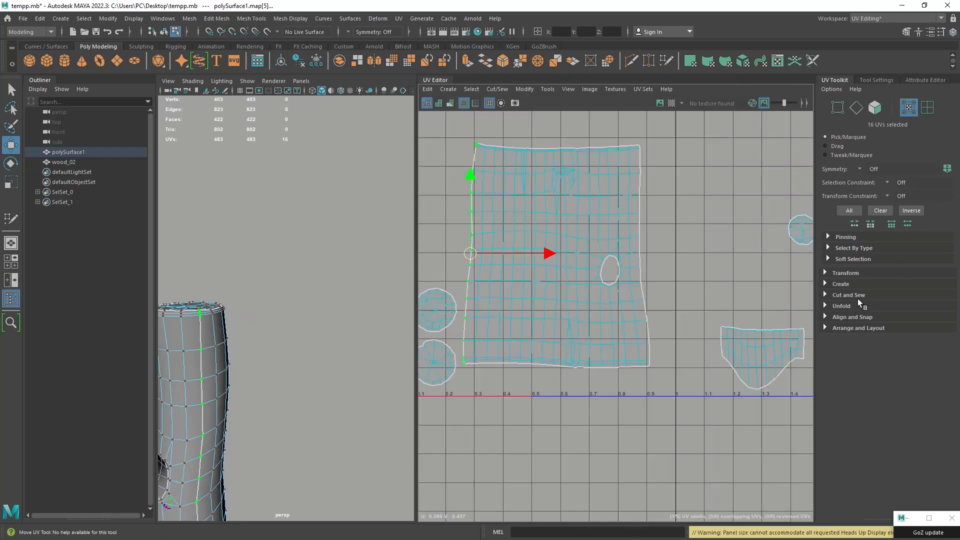
- Straighten the trunk shell's left border by aligning its UVs along U to the minimum
left_click(846, 275)
scroll(882, 379, "down", 5)
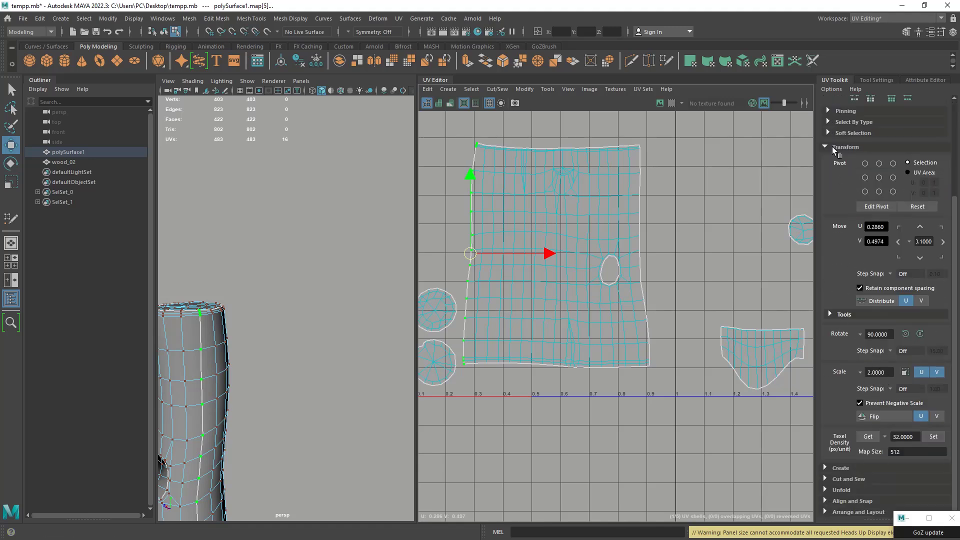
left_click(826, 501)
scroll(835, 466, "down", 6)
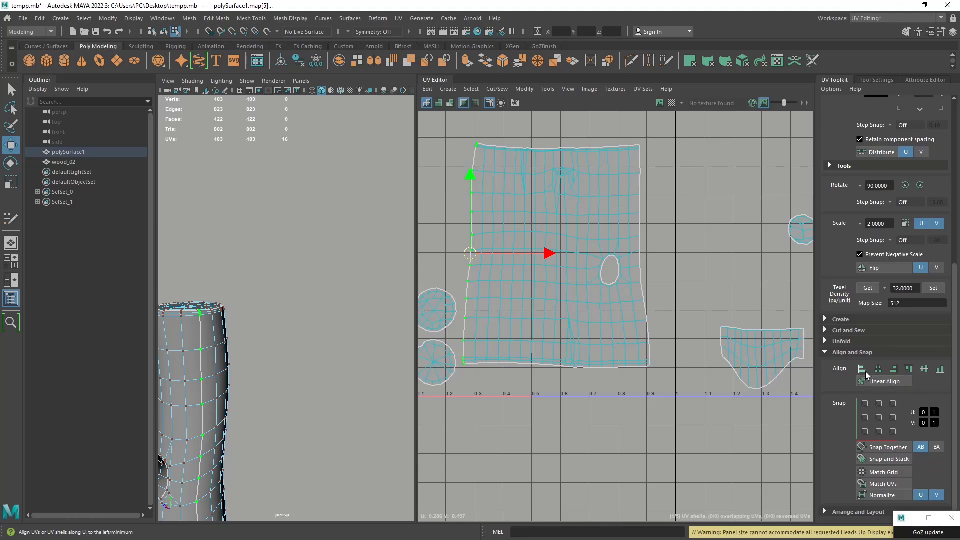
left_click(865, 371)
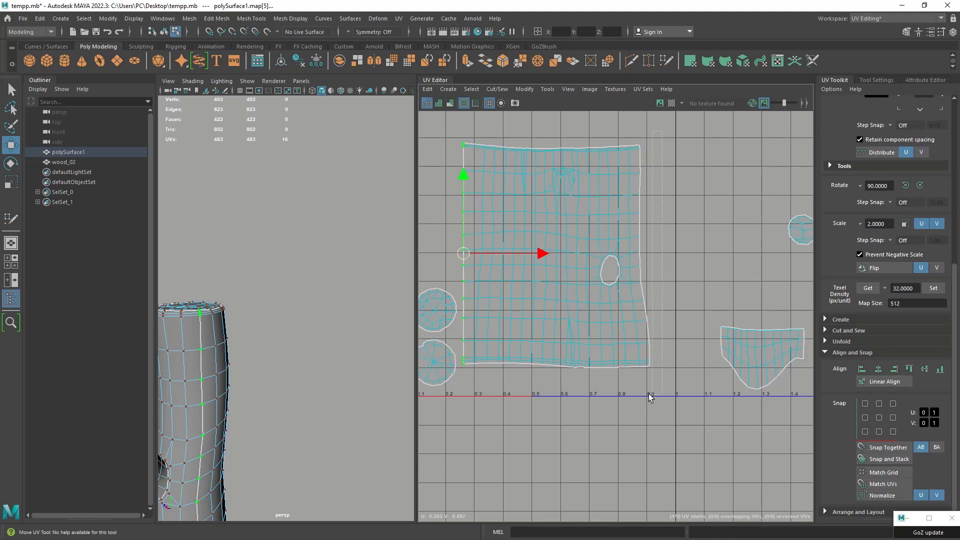
- Straighten the trunk shell's right border by aligning all of its UVs along U to the maximum
left_click_drag(649, 394, 642, 388)
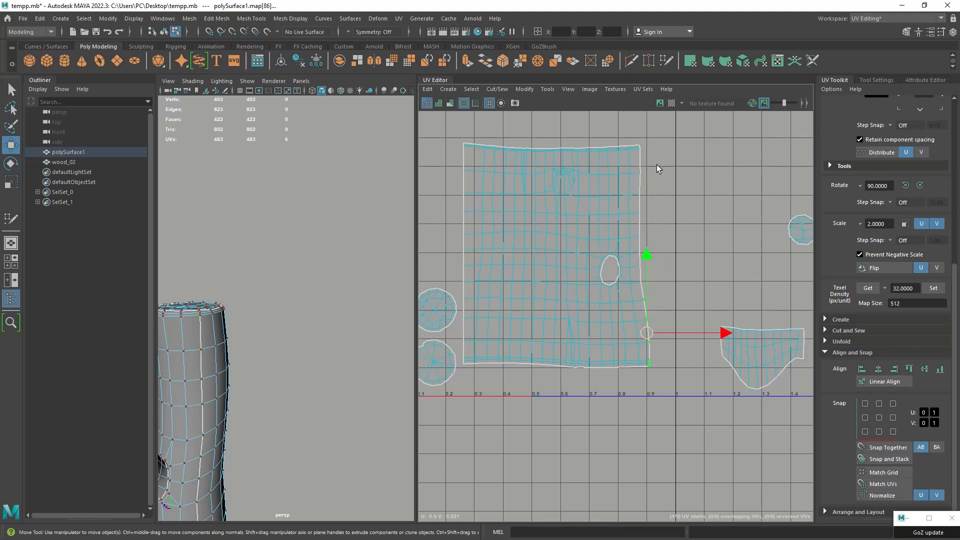
left_click_drag(664, 129, 633, 290)
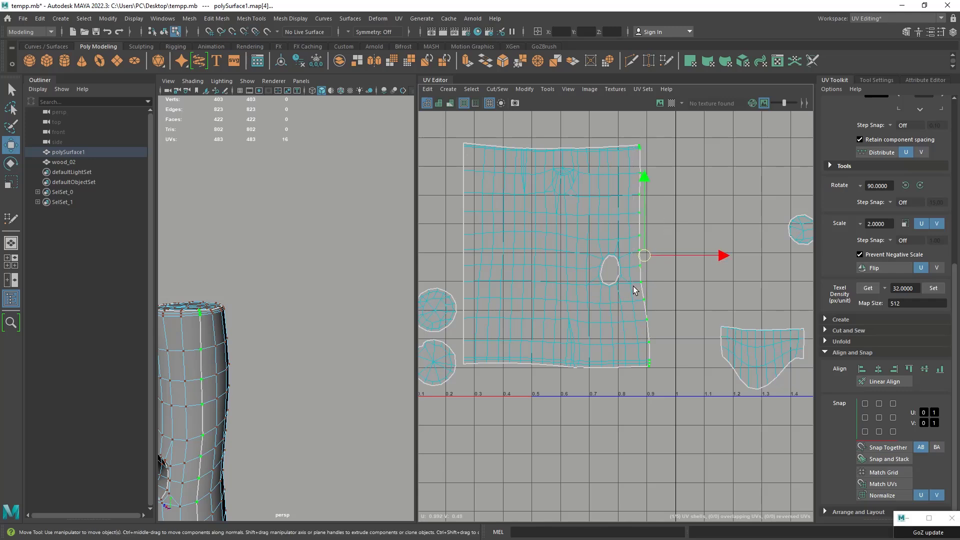
left_click(894, 369)
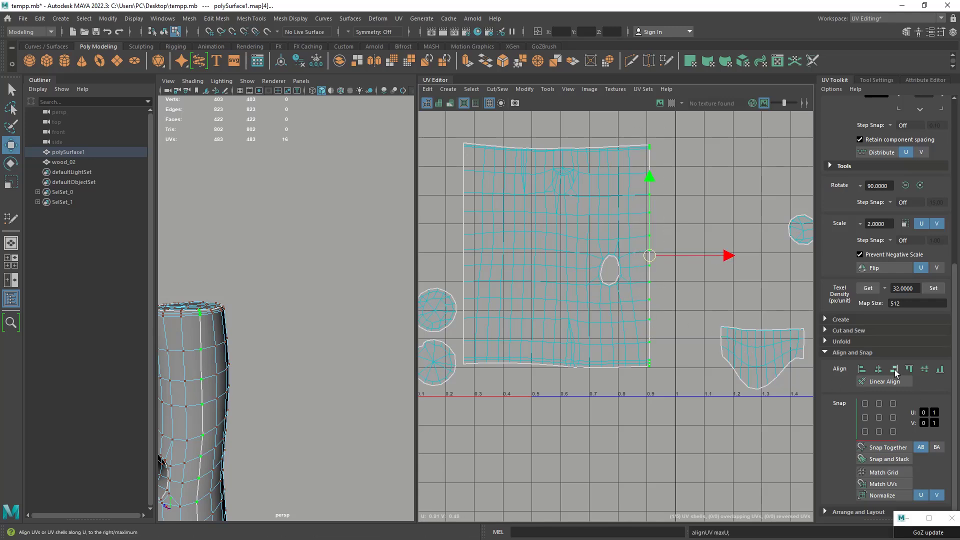
- Pin the UVs along the trunk shell's right border, and pin those along its left border as well
right_click(691, 224, "shift")
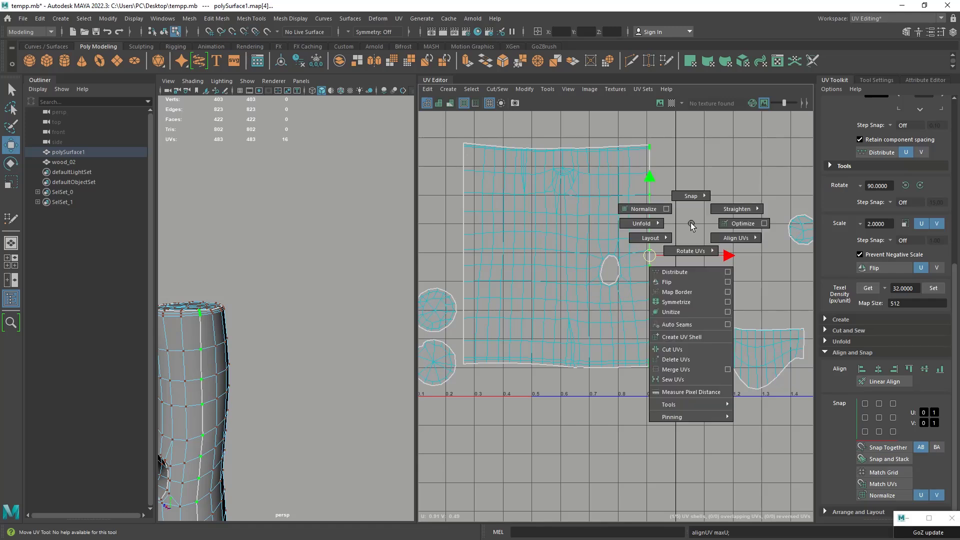
mouse_move(713, 415)
left_click(759, 415)
left_click_drag(455, 131, 483, 371)
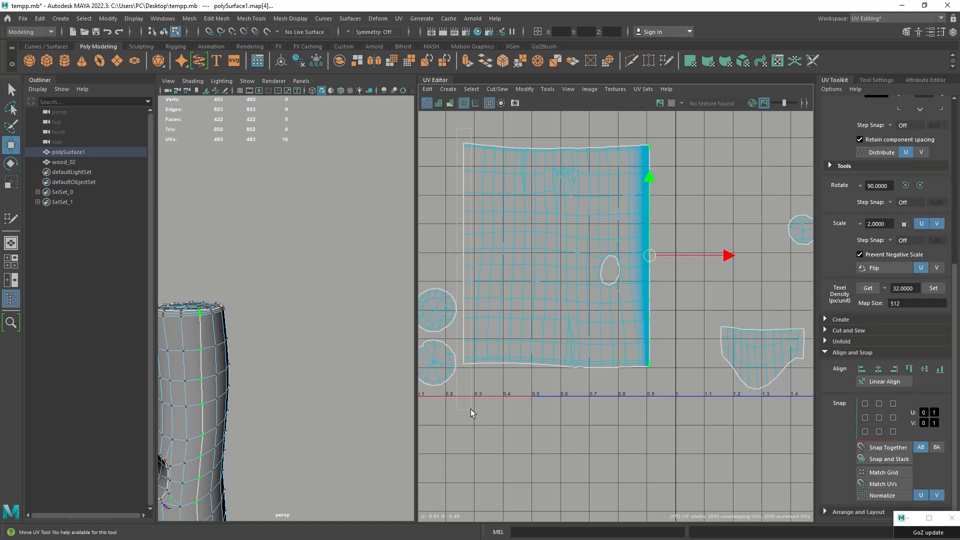
left_click_drag(467, 409, 472, 407)
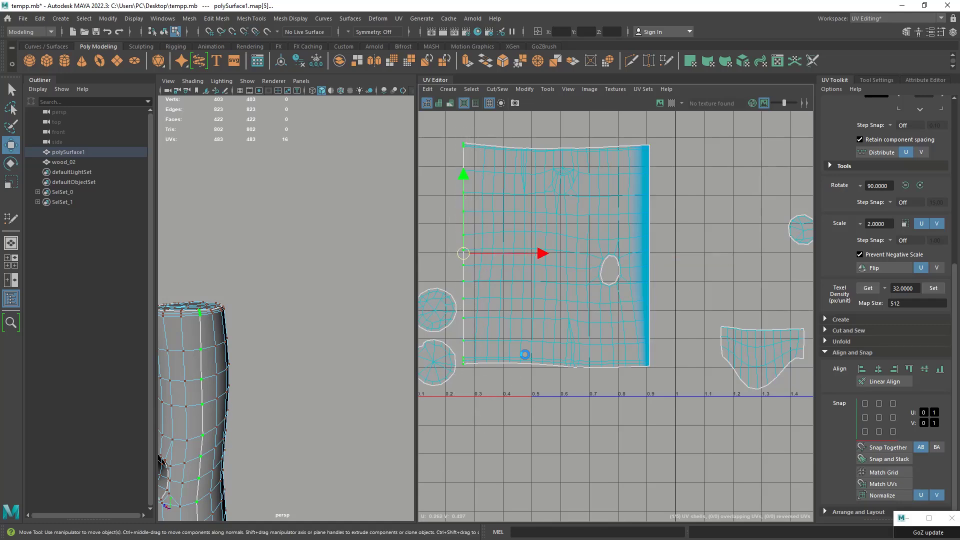
key("g")
- Unfold the trunk shell between its pinned side borders and display the checker map on the log
right_click_drag(584, 243, 541, 227)
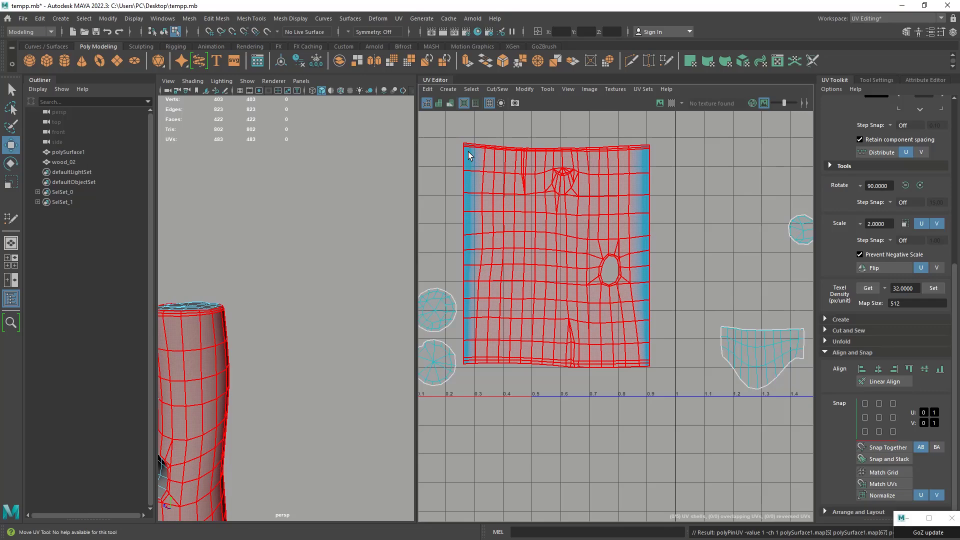
left_click(502, 166)
right_click_drag(576, 179, 460, 184, "shift")
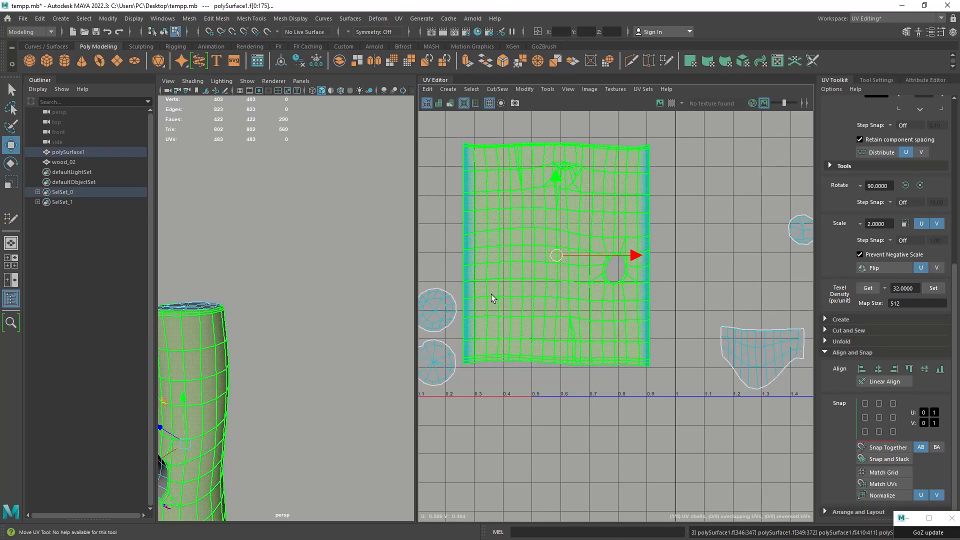
left_click(673, 104)
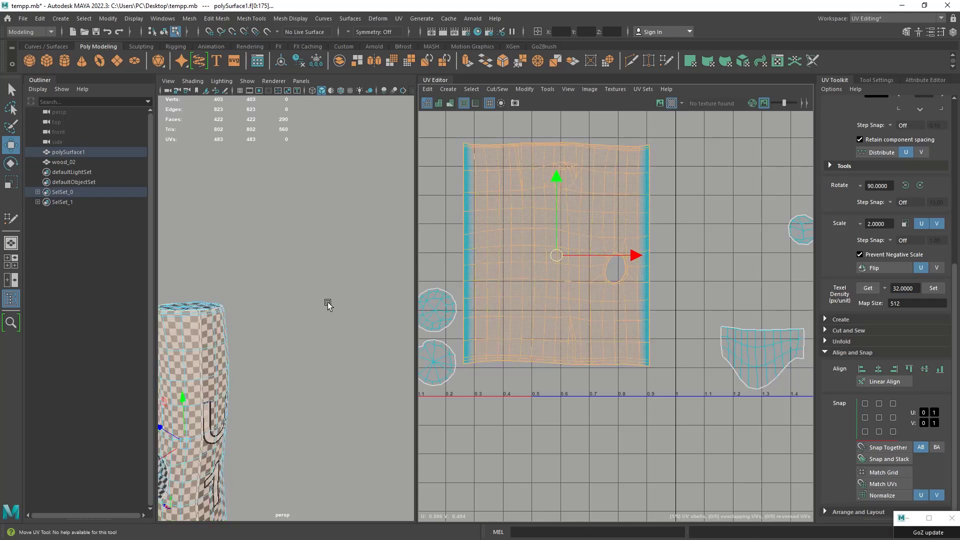
left_click_drag(326, 300, 318, 279, "alt")
right_click_drag(556, 239, 475, 218)
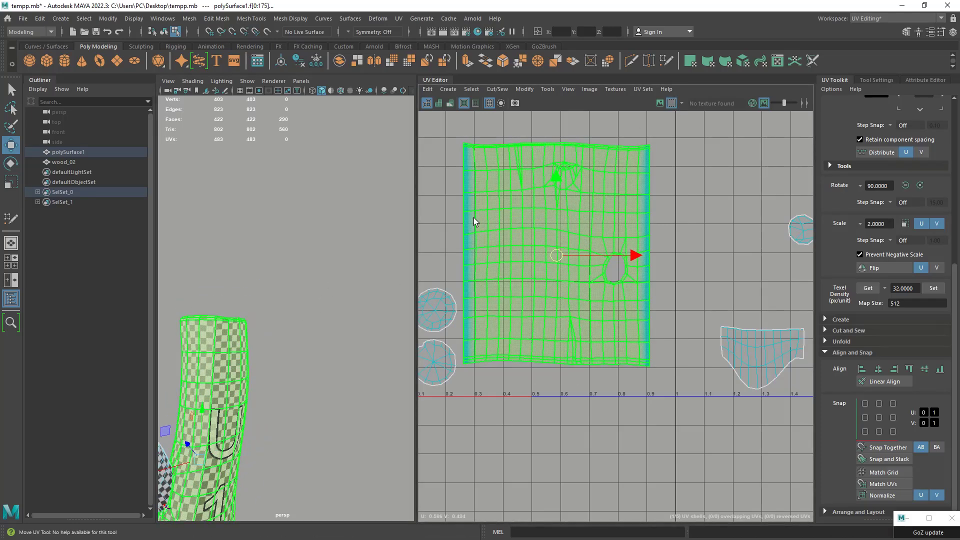
left_click(456, 209)
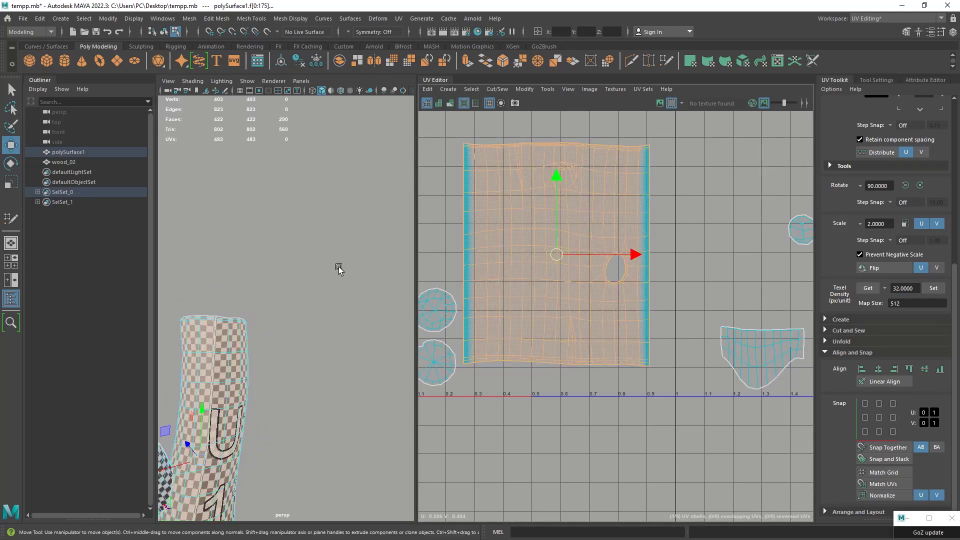
left_click(563, 437)
- Examine how the checker pattern lines up across the log's vertical seam, up close and from a distance
left_click_drag(344, 296, 327, 235, "alt")
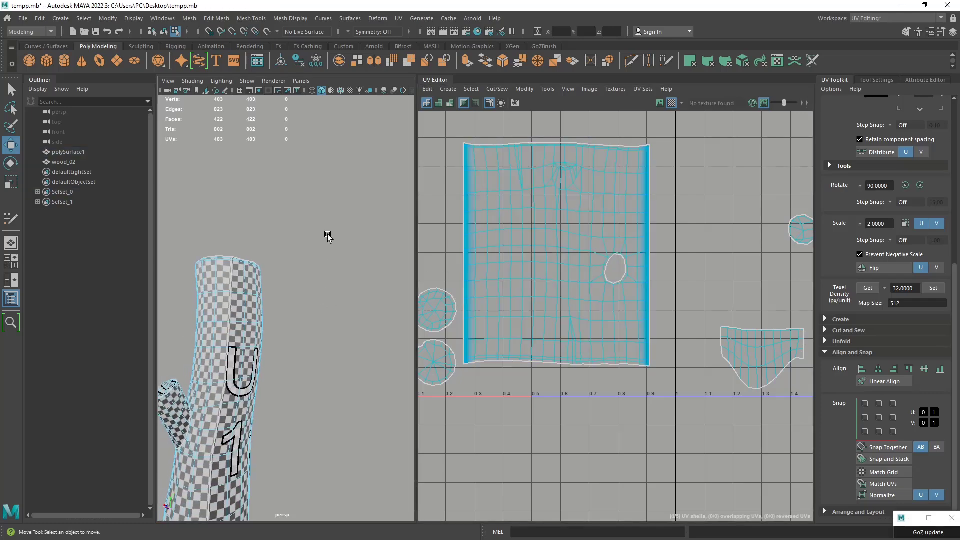
right_click_drag(296, 250, 345, 233)
left_click_drag(317, 247, 269, 281, "alt")
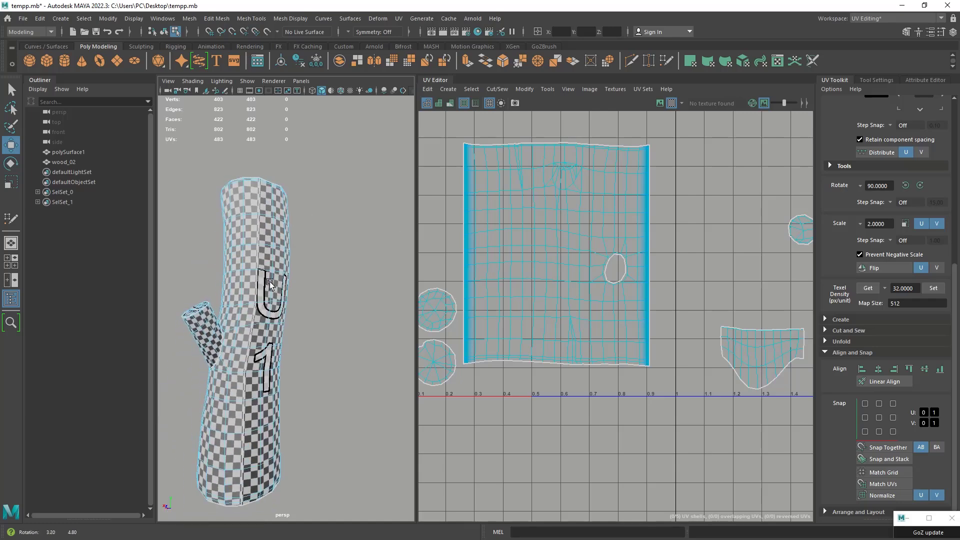
middle_click_drag(268, 281, 262, 249, "alt")
right_click_drag(262, 248, 273, 439, "alt")
middle_click_drag(207, 375, 281, 452, "alt")
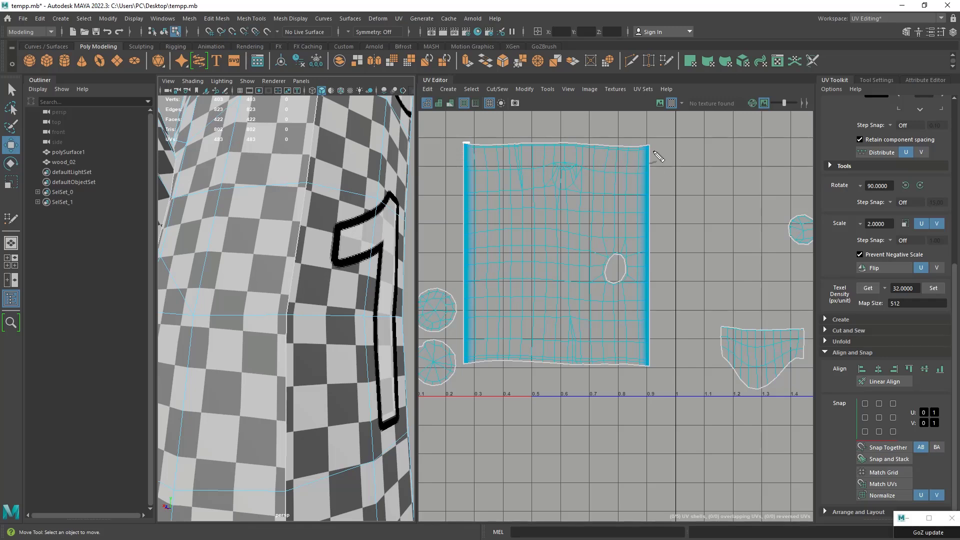
left_click_drag(345, 332, 337, 350, "alt")
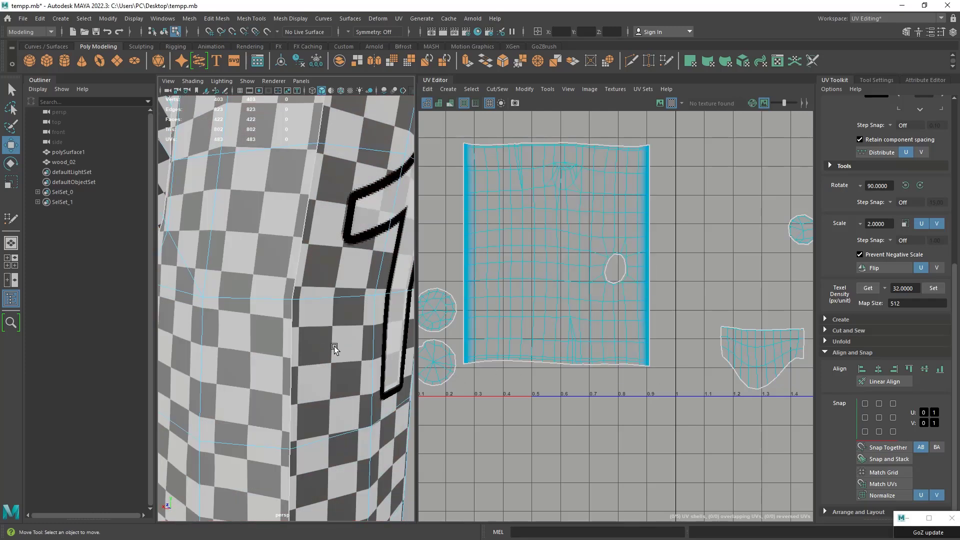
right_click_drag(336, 349, 330, 271, "alt")
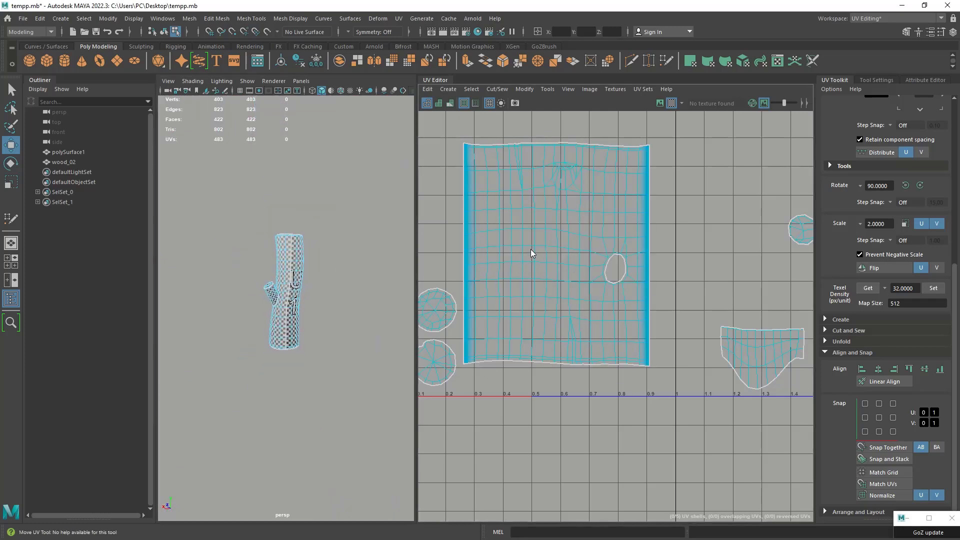
- Select the whole trunk shell and apply Straighten UVs to it
left_click(566, 241)
right_click_drag(566, 241, 471, 241, "shift")
right_click_drag(539, 234, 539, 238, "shift")
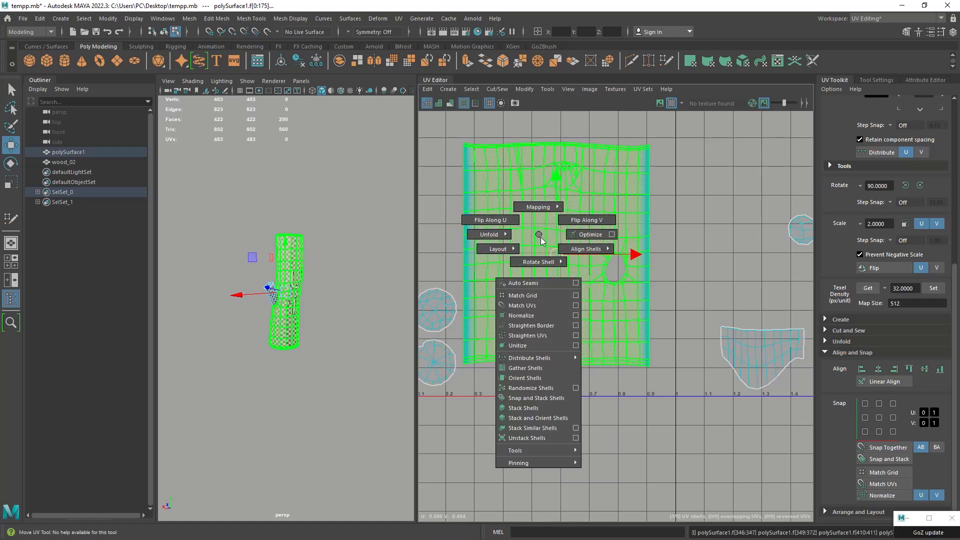
right_click_drag(540, 238, 530, 338, "shift")
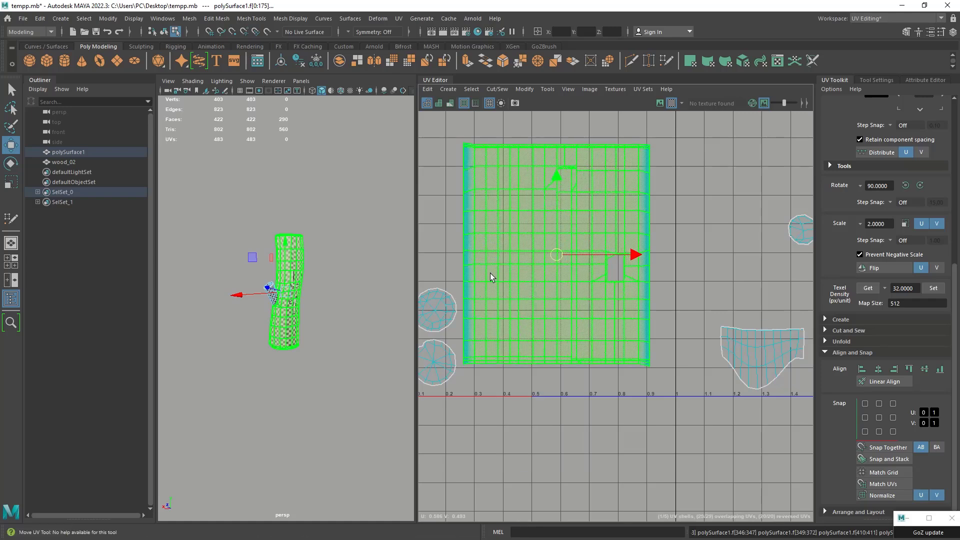
- Examine the straightened layout on the log around its seam and at the trunk shell's upper left corner
right_click_drag(333, 316, 390, 445, "alt")
left_click_drag(322, 323, 353, 331, "alt")
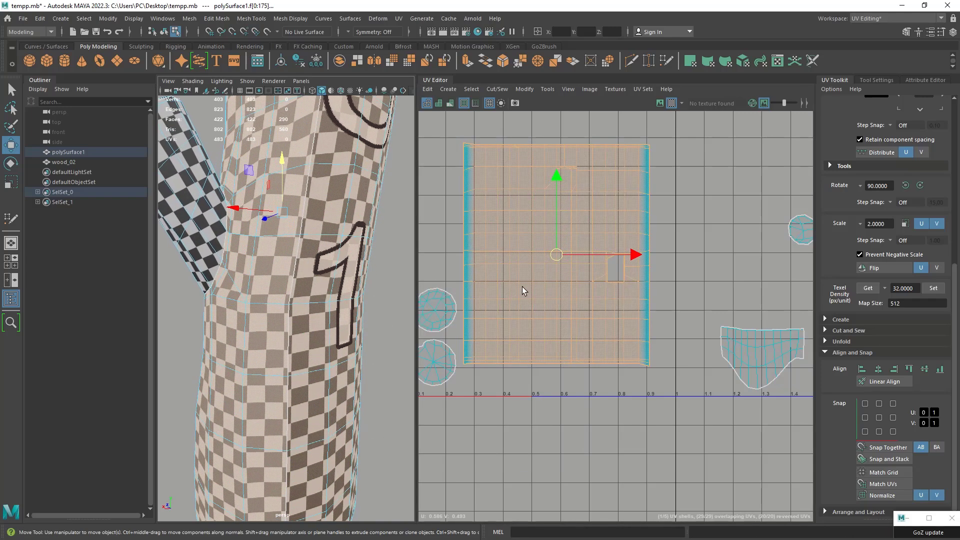
right_click_drag(318, 280, 345, 239)
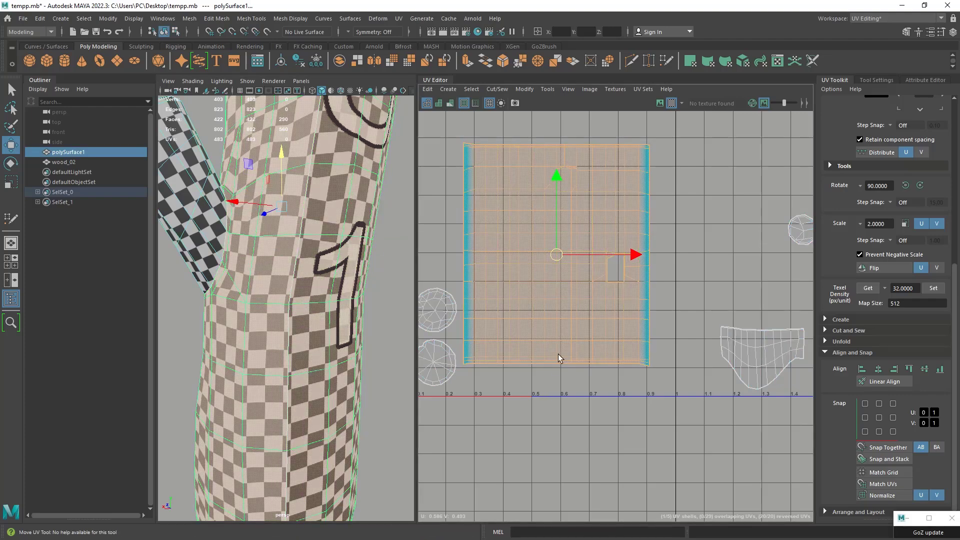
scroll(531, 242, "up", 6)
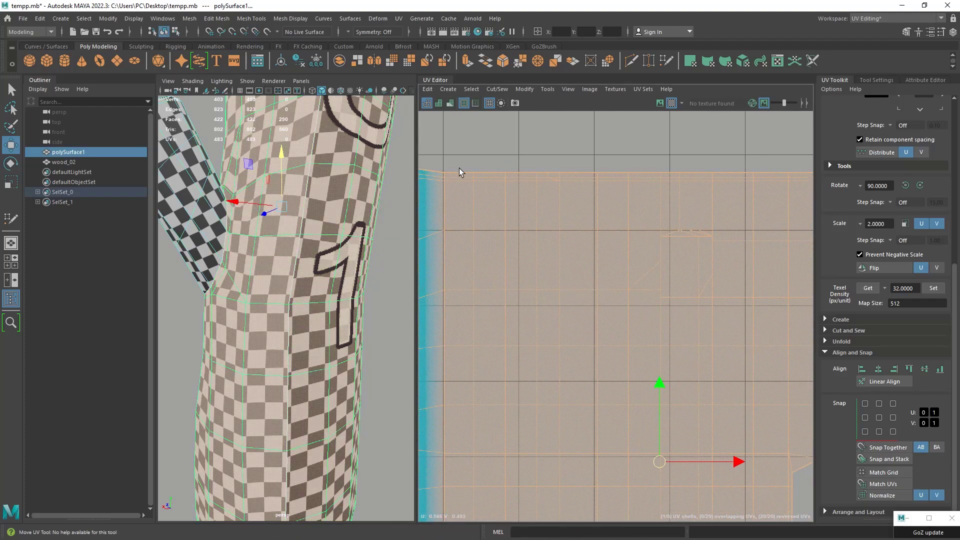
middle_click_drag(439, 193, 470, 232, "alt")
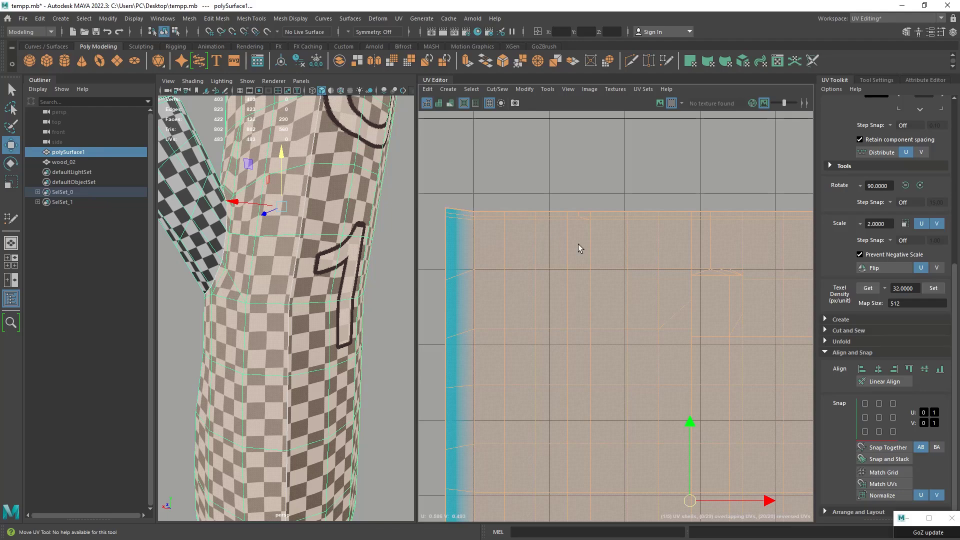
scroll(632, 258, "down", 5)
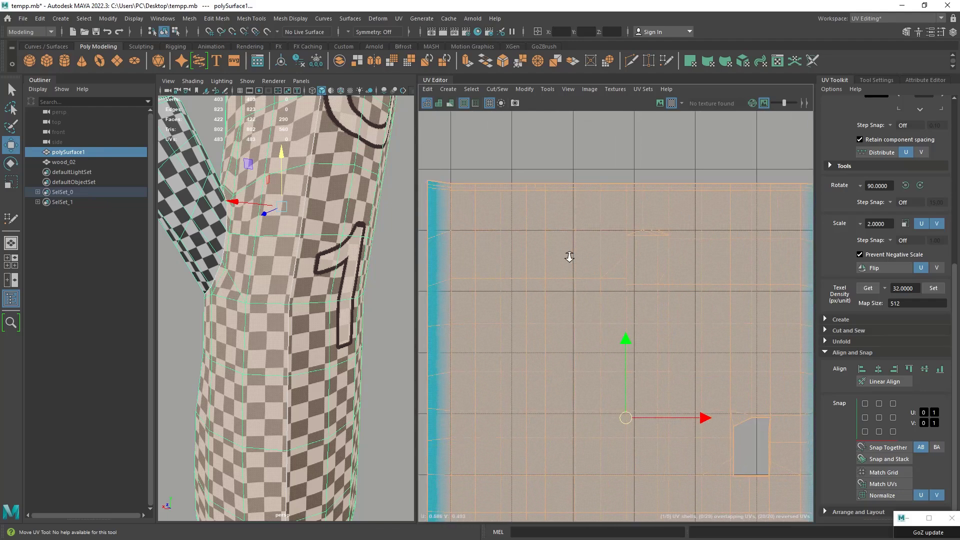
middle_click_drag(589, 276, 557, 209, "alt")
scroll(604, 224, "up", 2)
- Select the vertical edge in the knot area near the trunk shell's upper edge and locate it on the log
right_click_drag(608, 227, 608, 190)
left_click(610, 176)
key("f")
scroll(295, 274, "down", 5)
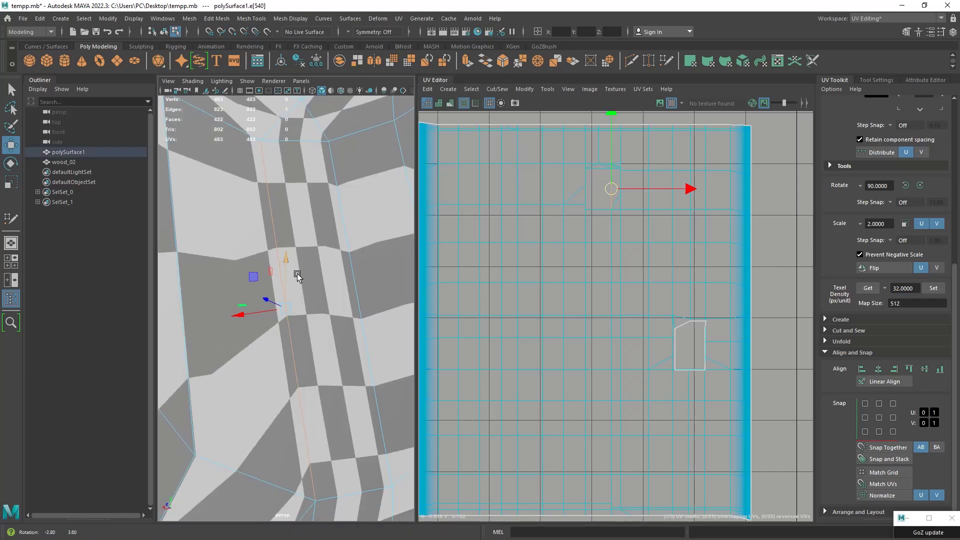
scroll(287, 259, "up", 3)
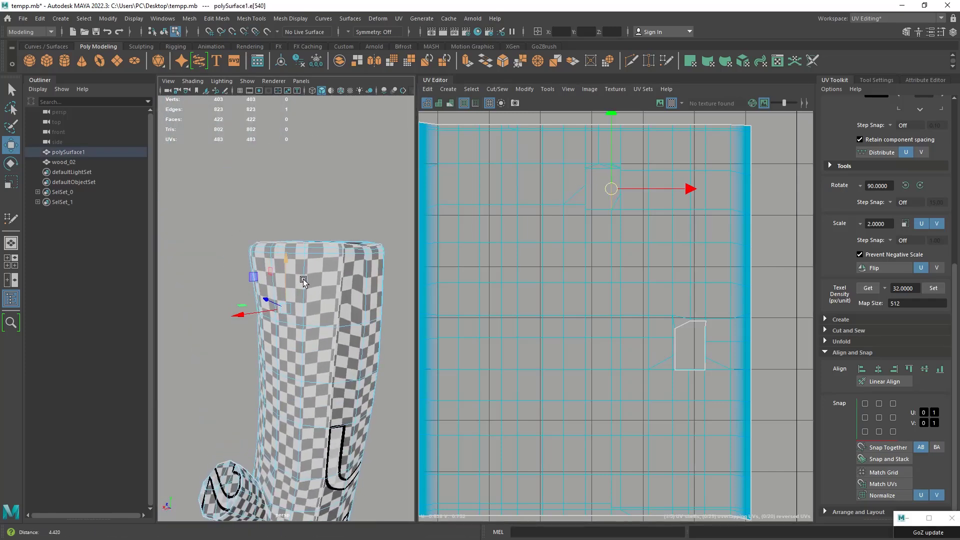
left_click(596, 176)
left_click_drag(327, 282, 332, 240, "alt")
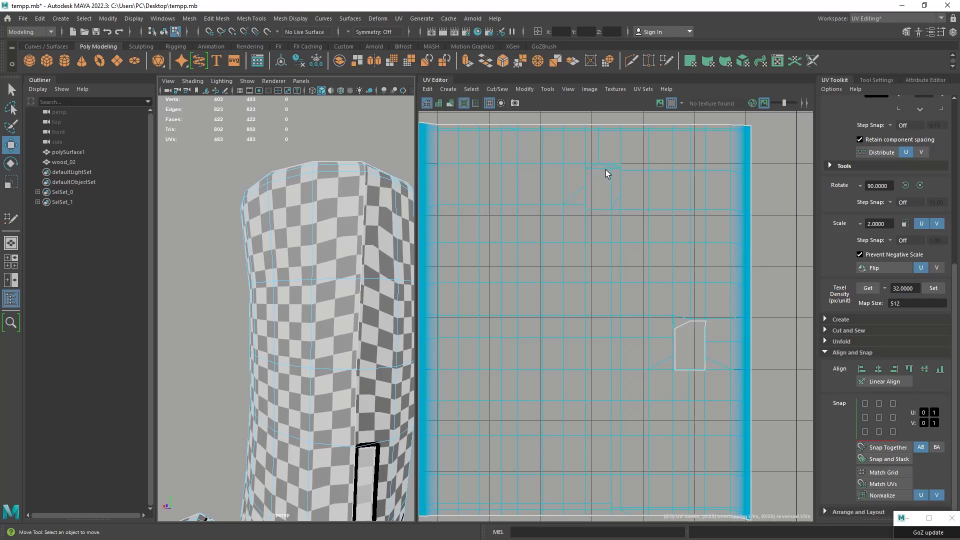
left_click(610, 188)
scroll(300, 310, "up", 5)
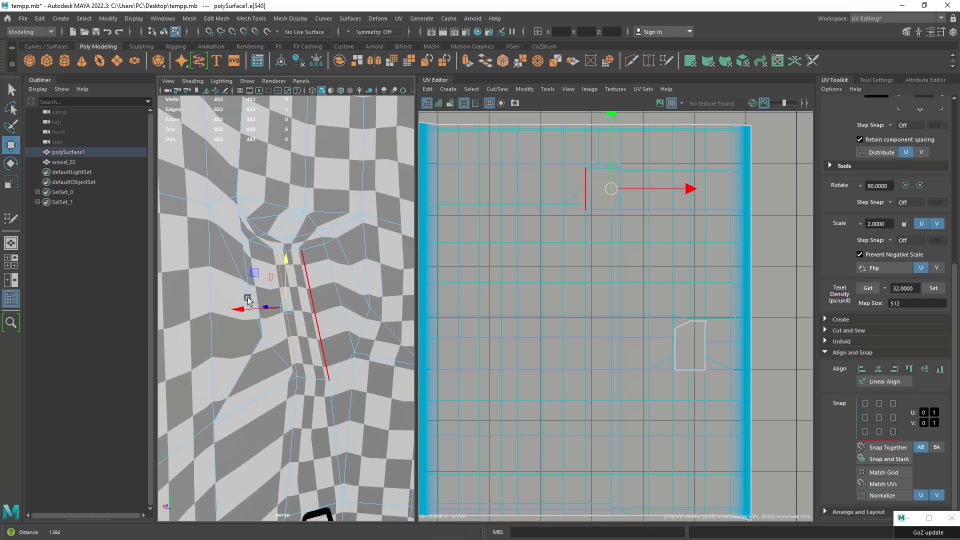
scroll(247, 298, "down", 5)
left_click_drag(253, 276, 389, 281, "alt")
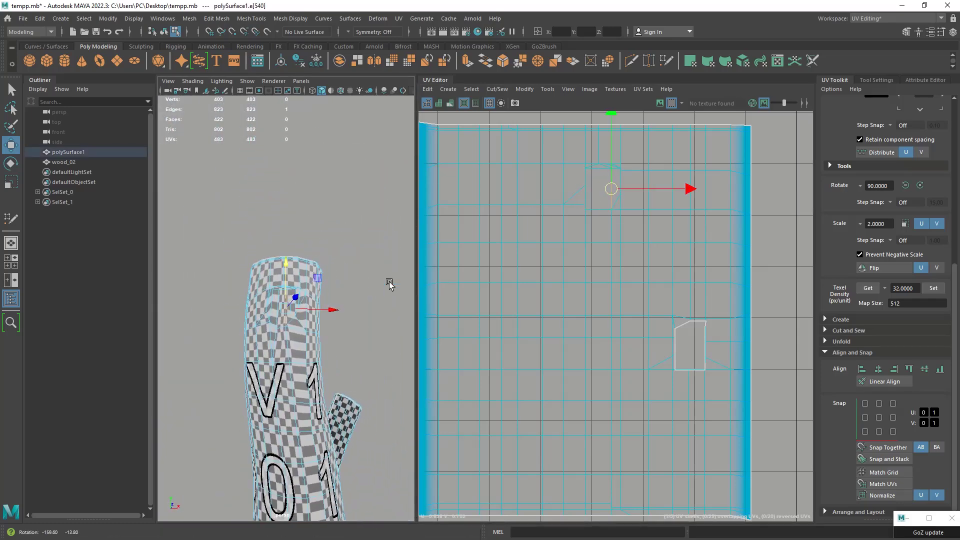
scroll(395, 295, "up", 3)
- Select the UVs around the knot near the trunk shell's upper edge and unfold only those
right_click_drag(616, 201, 639, 192)
left_click_drag(573, 159, 636, 215)
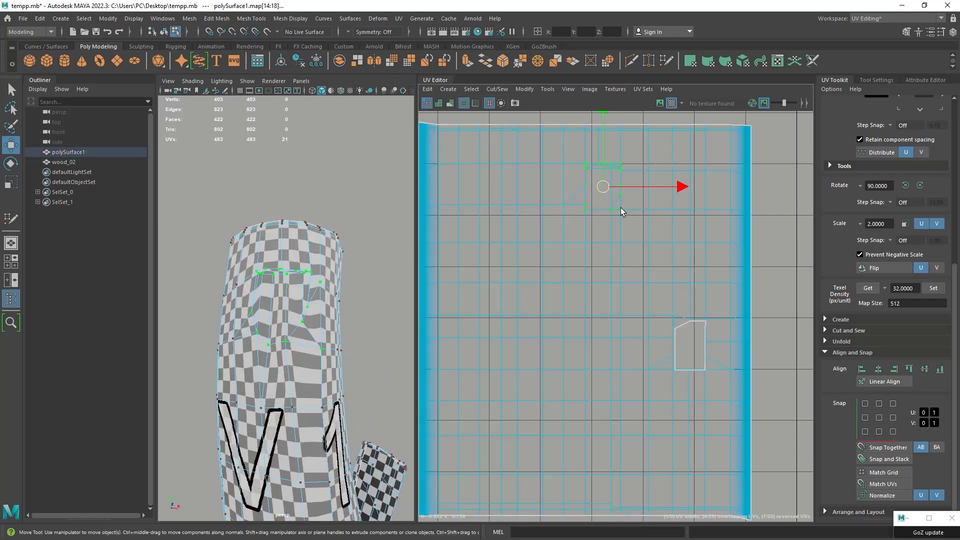
right_click_drag(619, 206, 529, 204, "shift")
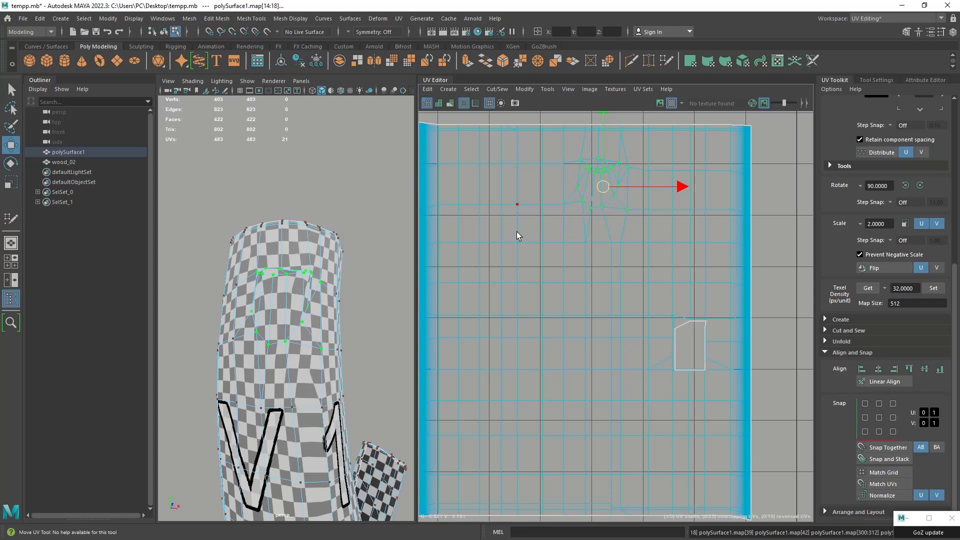
scroll(603, 277, "down", 3)
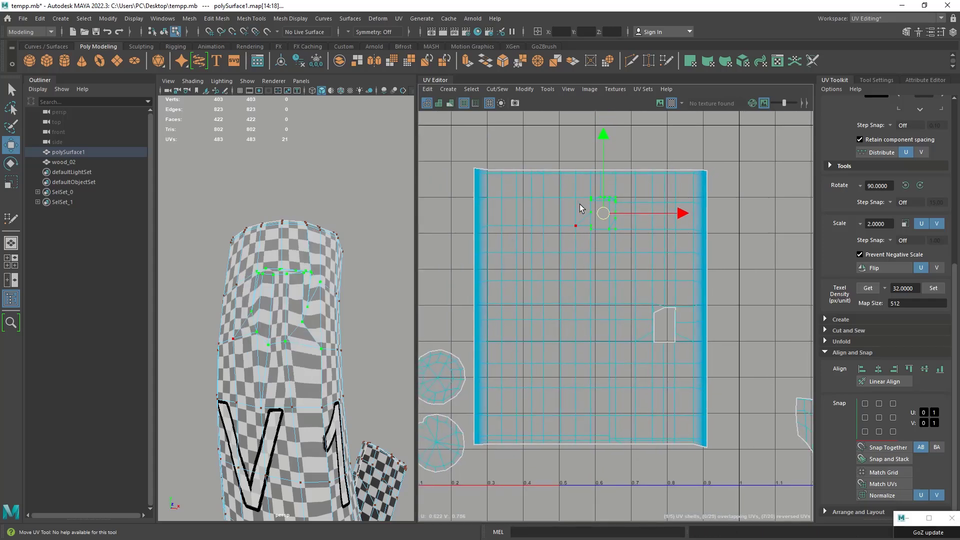
left_click_drag(632, 454, 632, 455)
- Undo the latest changes to the knot area and unfold only the knot's UVs again
left_click_drag(351, 333, 259, 296, "alt")
key("ctrl+z")
scroll(590, 232, "up", 3)
scroll(265, 300, "up", 5)
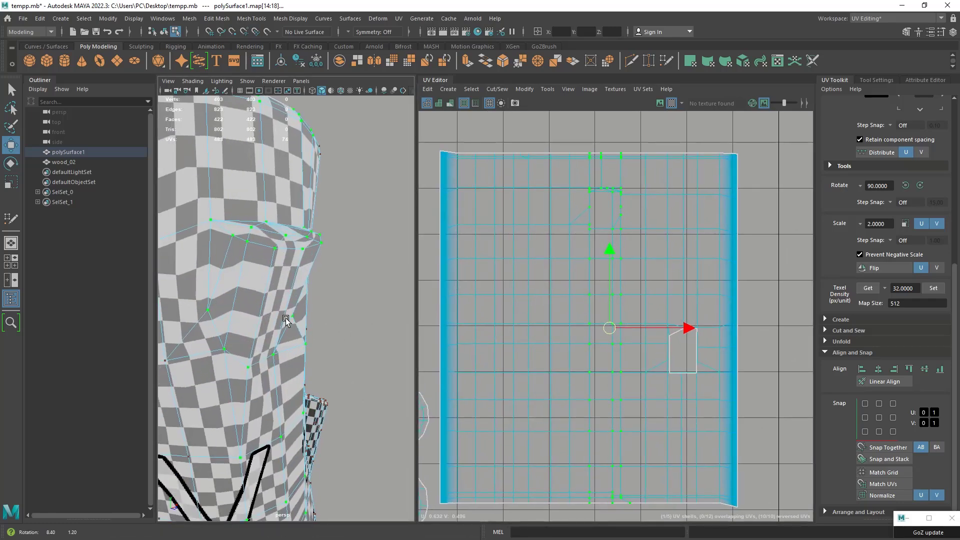
scroll(299, 314, "up", 2)
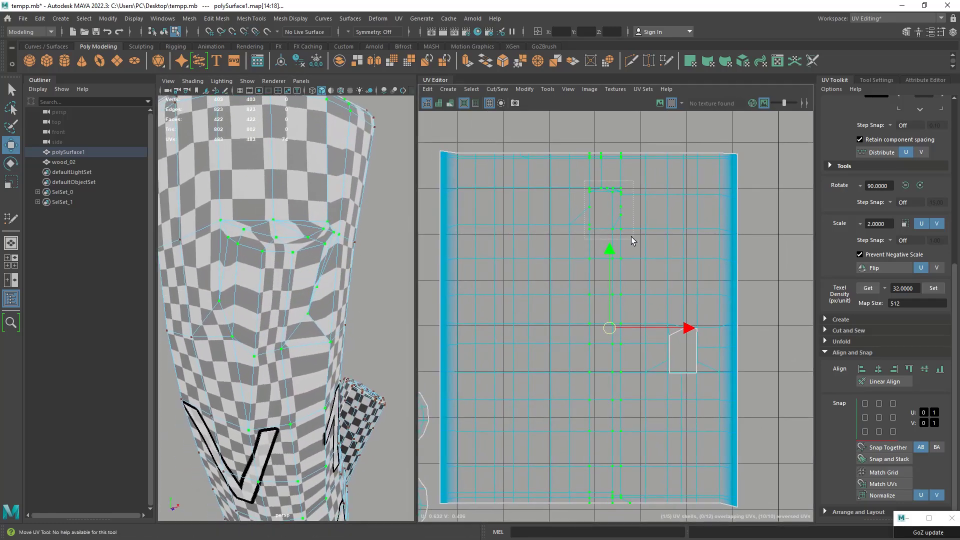
key("ctrl+z")
scroll(314, 300, "down", 5)
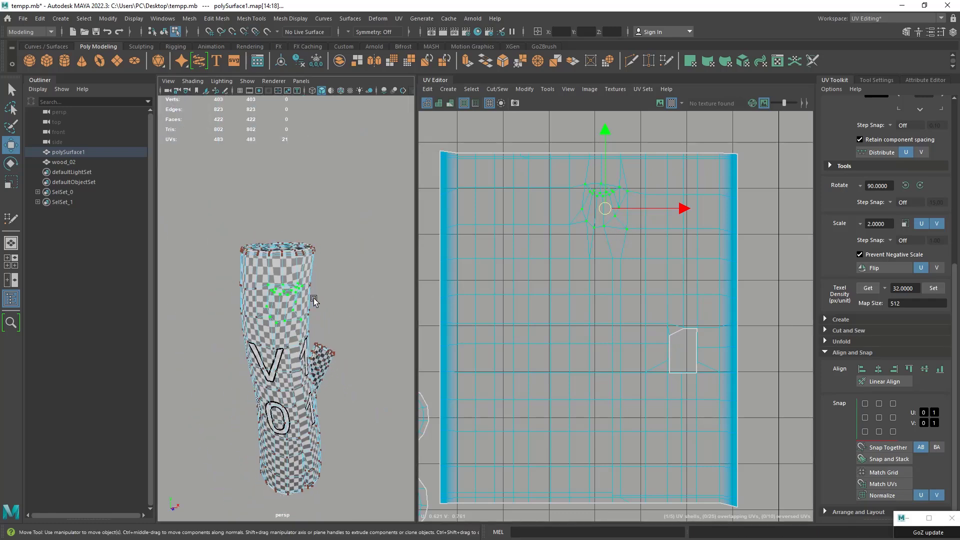
scroll(532, 242, "down", 3)
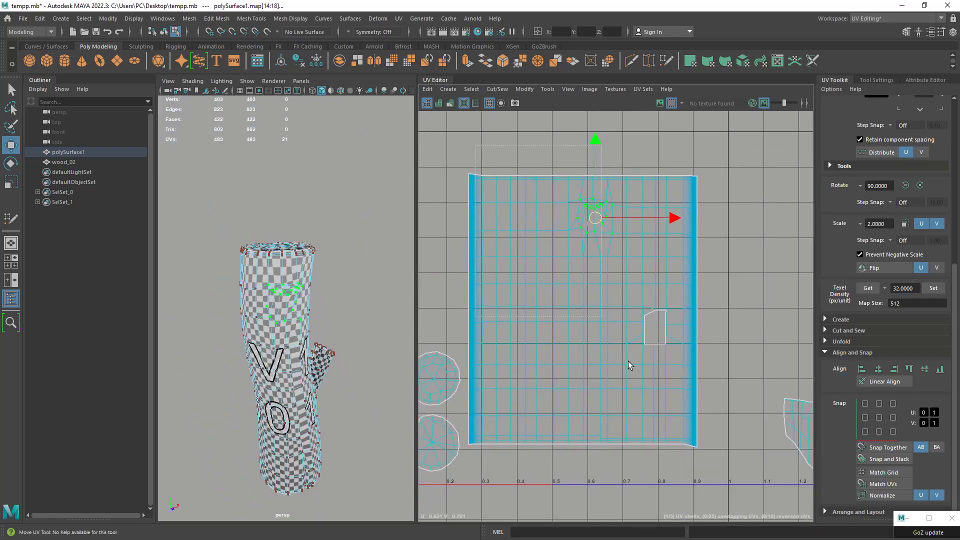
- Unfold all of the trunk shell's UVs between the pinned borders and check the seam on the log
left_click_drag(673, 431, 699, 458)
right_click_drag(638, 293, 519, 298, "shift")
right_click_drag(318, 305, 372, 236)
left_click(371, 238)
left_click_drag(339, 286, 211, 288, "alt")
left_click(303, 275)
middle_click_drag(319, 320, 296, 251, "alt")
left_click_drag(297, 253, 215, 260, "alt")
- Unpin all UVs of the trunk shell, unfold the shell without pins, and return to selecting the log as an object
right_click_drag(555, 253, 457, 221, "alt")
right_click_drag(609, 240, 652, 239)
left_click_drag(584, 379, 483, 412)
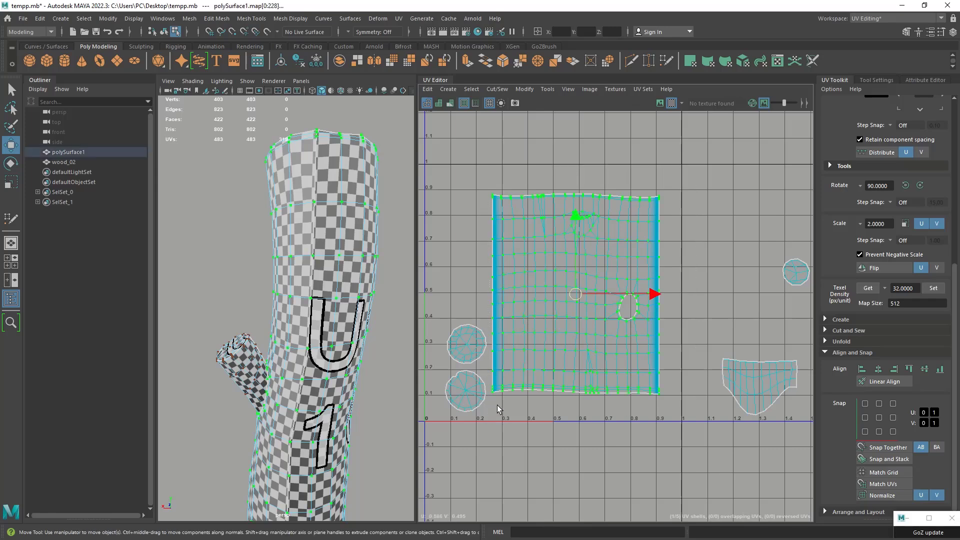
right_click_drag(523, 337, 594, 442, "shift")
right_click_drag(599, 276, 542, 247)
right_click_drag(626, 241, 564, 242, "shift")
left_click(684, 234)
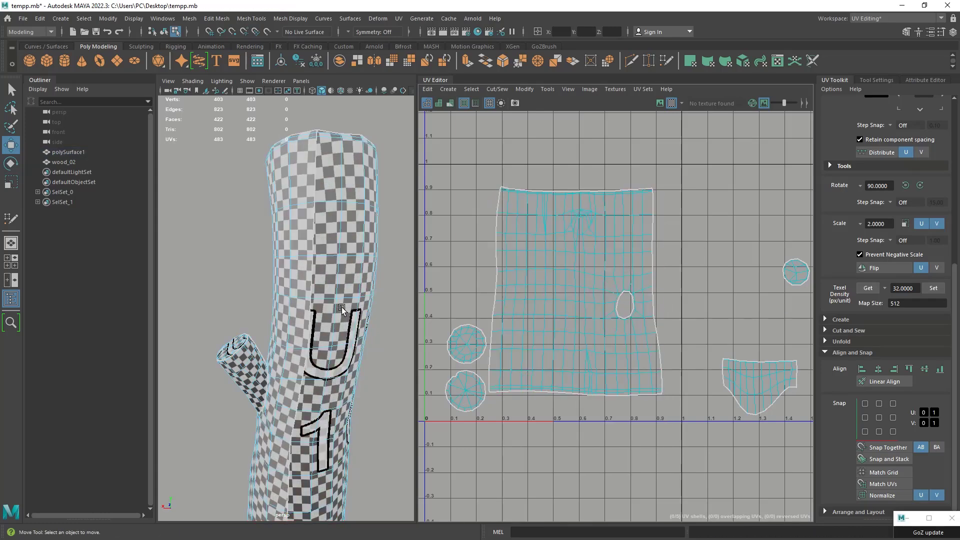
right_click_drag(328, 255, 378, 226)
left_click(332, 295)
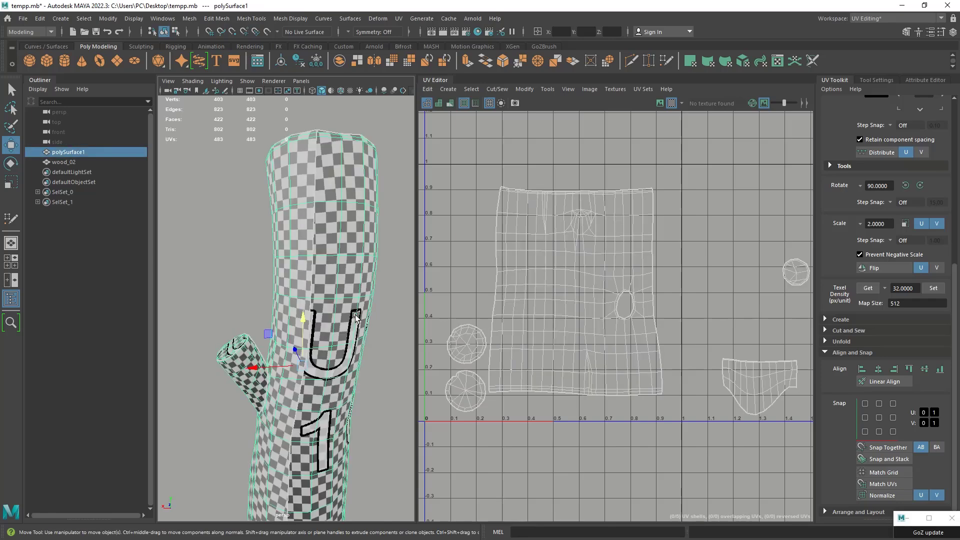
- Compare the checker pattern on the log with and without the unpinned unfold by undoing and restoring that unfold
mouse_move(333, 299)
left_mouse_down("alt")
mouse_move(315, 330)
mouse_move(322, 305)
left_mouse_up("alt")
middle_click_drag(314, 386, 310, 304, "alt")
left_click_drag(310, 303, 340, 334, "alt")
scroll(552, 284, "down", 2)
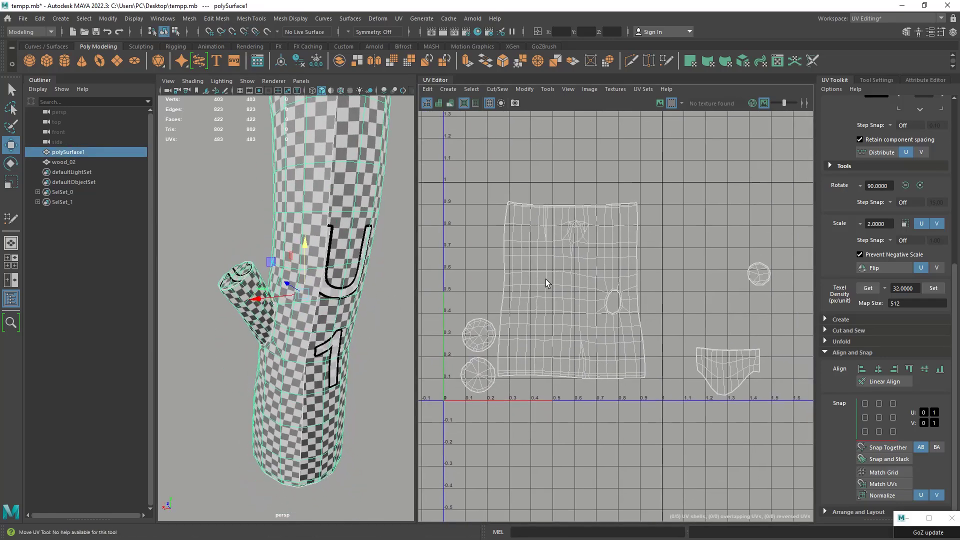
key("ctrl+z")
key("ctrl+z")
key("ctrl+z")
key("ctrl+z")
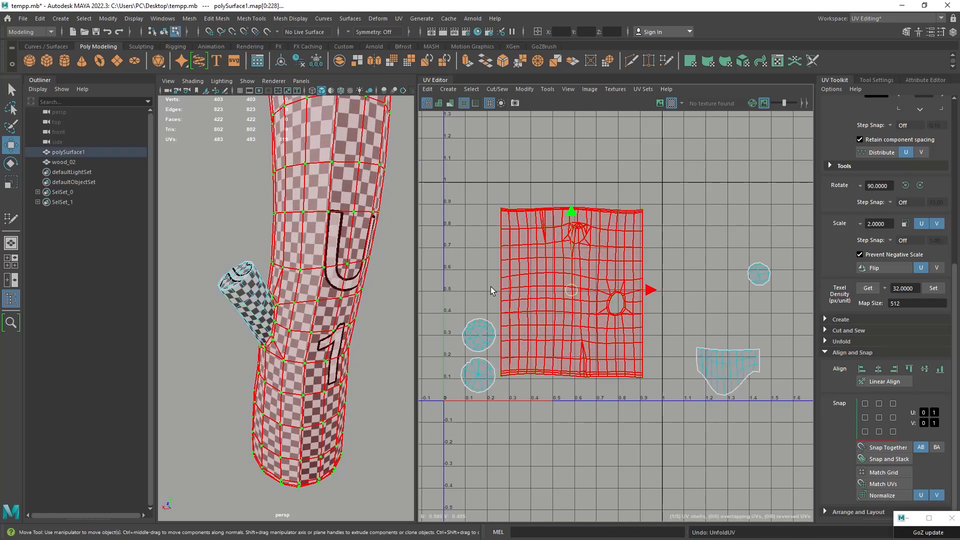
left_click_drag(367, 321, 371, 315, "alt")
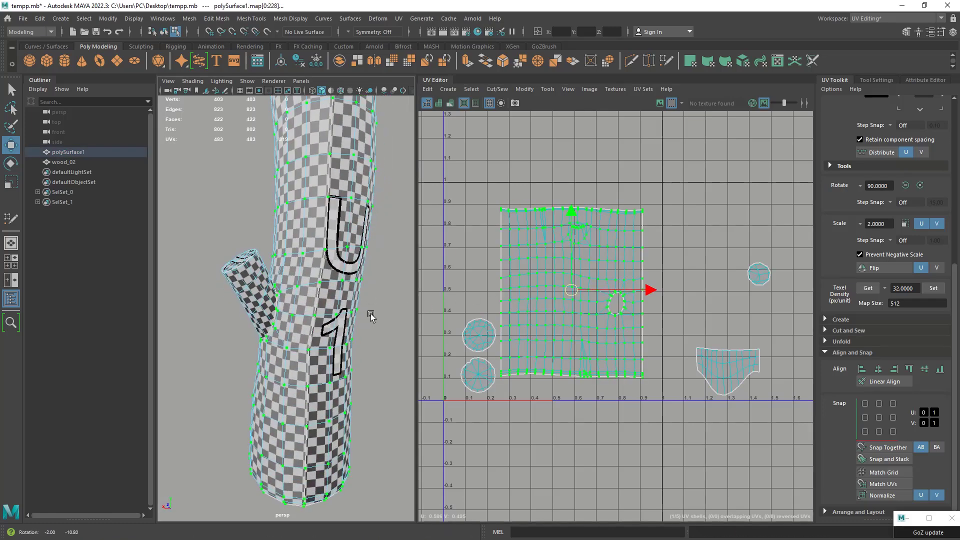
left_click(375, 318)
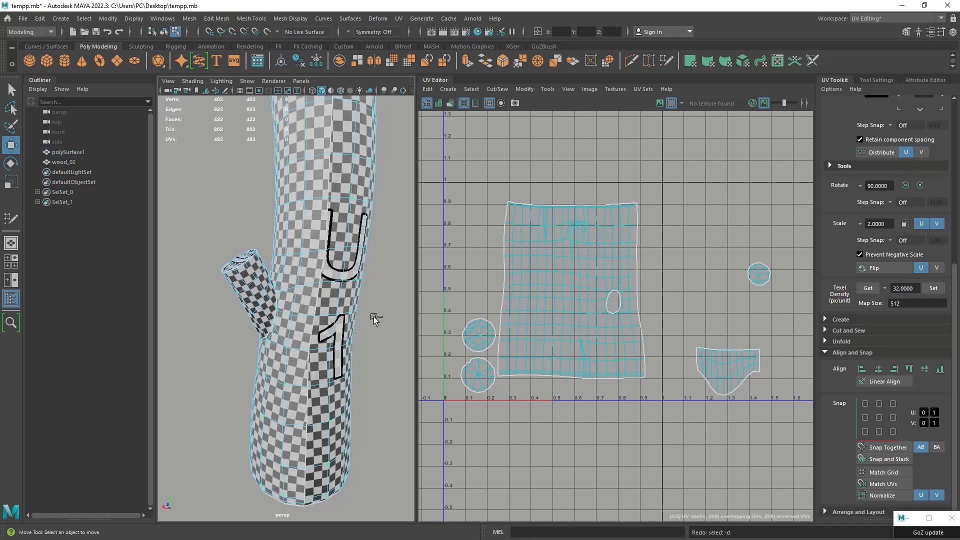
- Scale down the trunk's UV shell to fit inside the 0–1 tile and display the checker image behind the UVs
right_click_drag(345, 254, 393, 235)
left_click(375, 253)
scroll(374, 253, "down", 3)
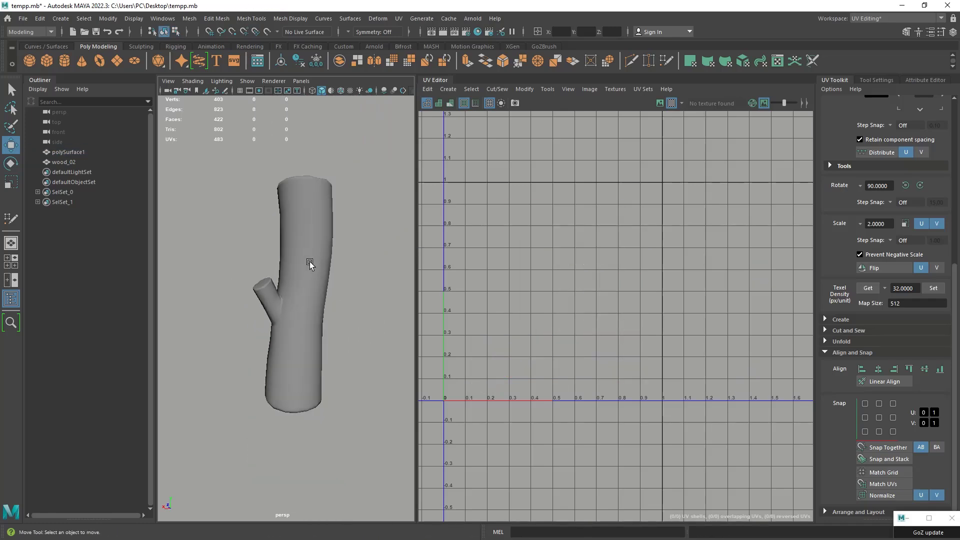
left_click(310, 261)
right_click(575, 299)
right_click_drag(572, 299, 533, 286)
left_click(593, 281)
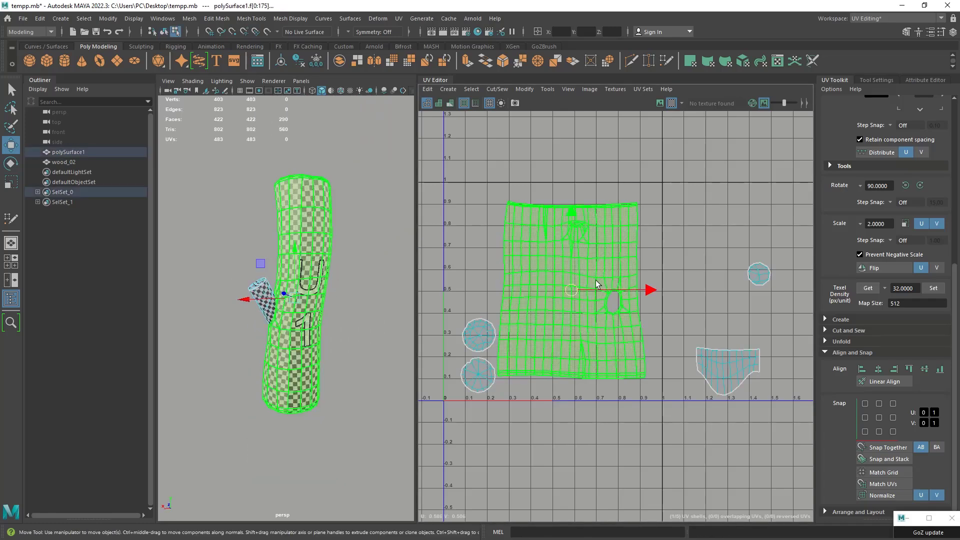
key("r")
left_click_drag(572, 290, 525, 275)
left_click(660, 103)
key("w")
- Move the branch shell and its small cap shell into the free strip beside the trunk shell in tile 1001, shrinking the branch shell slightly
left_click(478, 375)
middle_click_drag(717, 320, 680, 304, "alt")
left_click(690, 349)
left_click_drag(691, 352, 591, 349)
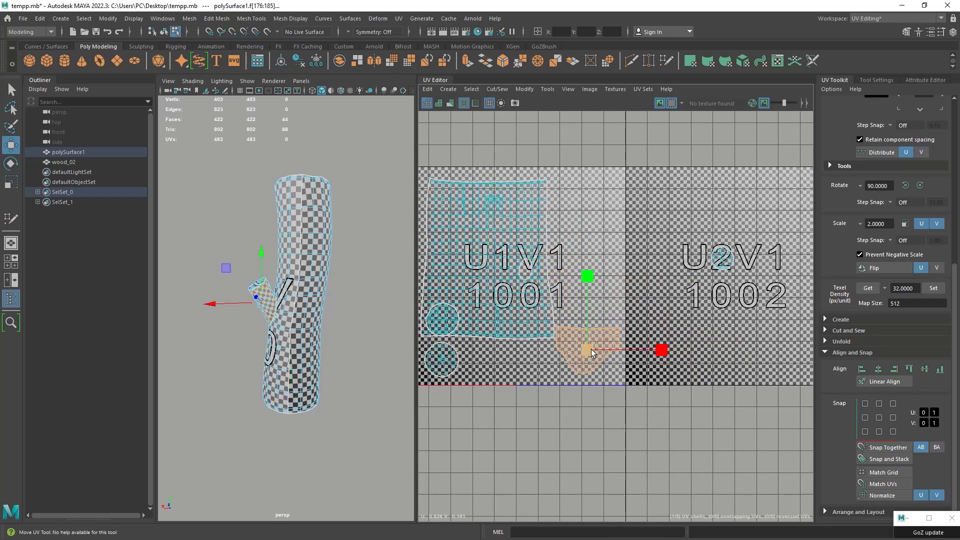
key("r")
left_click(721, 258)
key("w")
left_click_drag(719, 262, 585, 307)
- Move the log's bottom cap shell into the upper corner of the tile beside the trunk shell and enlarge it to fit
left_click(449, 345)
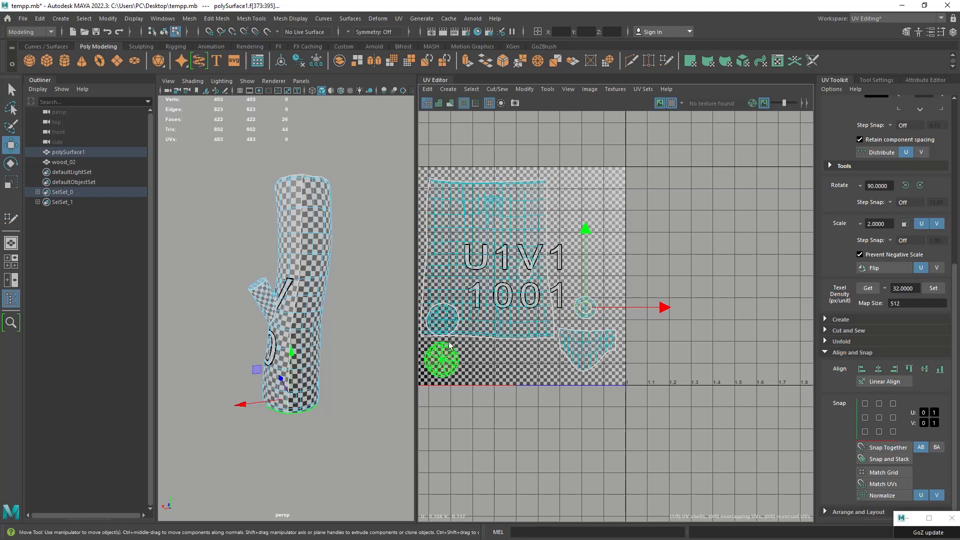
left_click(528, 281)
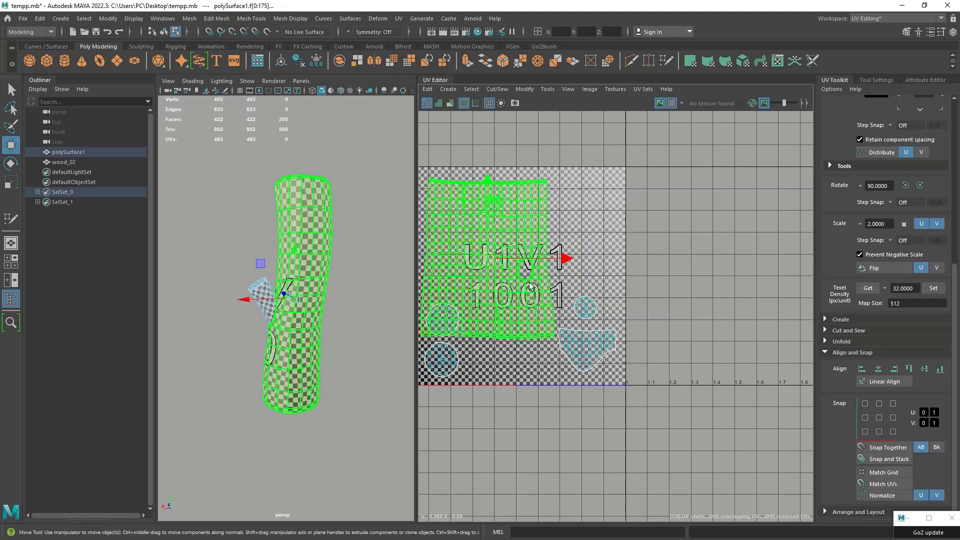
left_click(453, 362)
left_click_drag(457, 333, 590, 202)
key("r")
key("w")
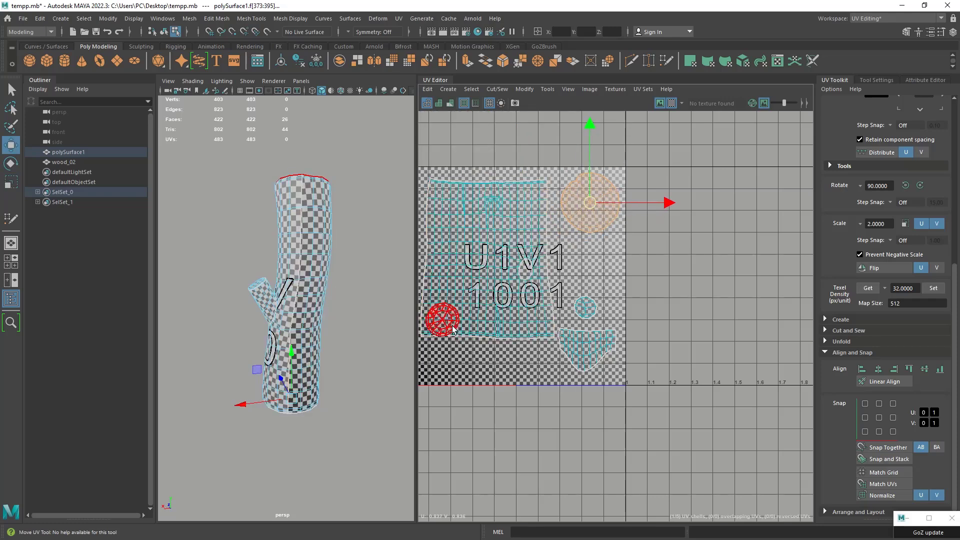
- Place the log's top cap shell directly below the other large cap shell and scale it up to a similar size
left_click(441, 320)
left_click_drag(443, 320, 580, 271)
key("r")
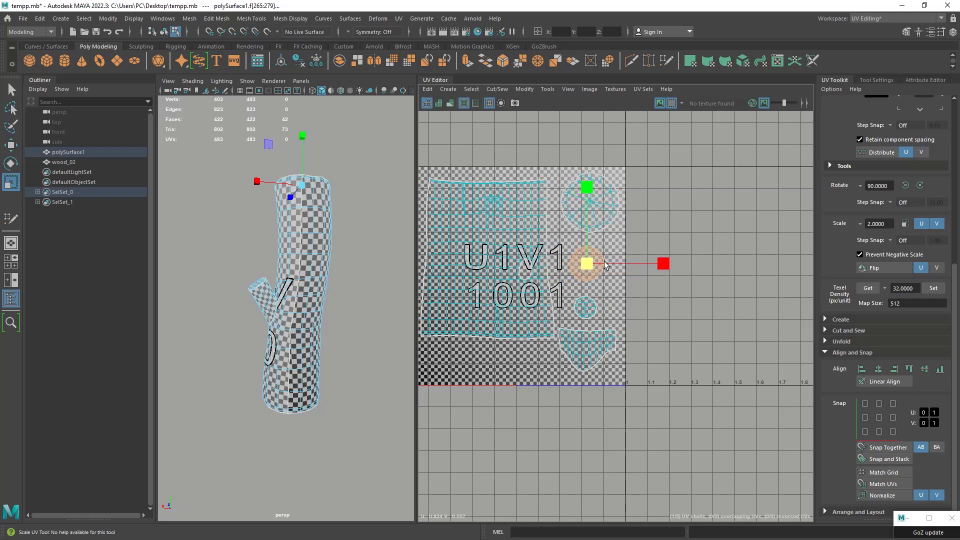
key("w")
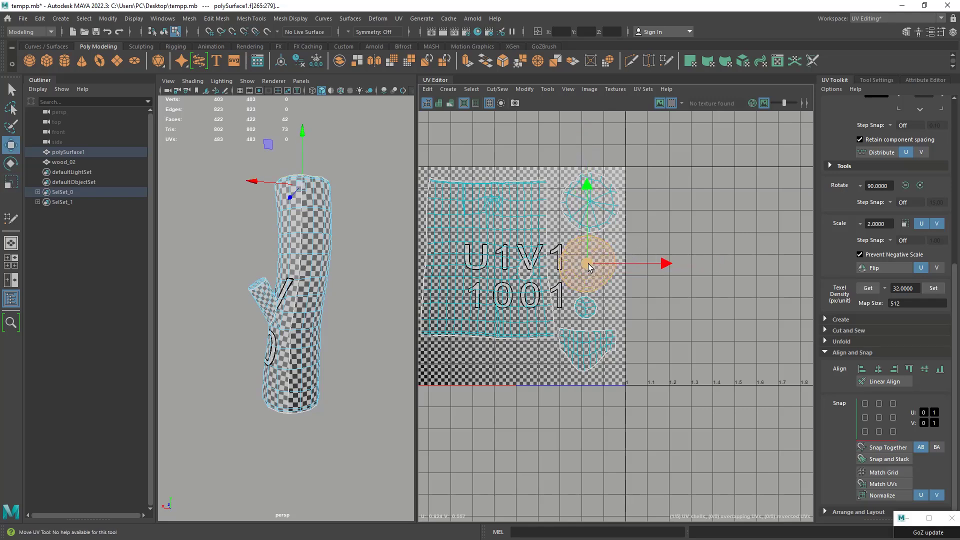
- Move the small branch cap shell down toward the branch shell, enlarge it, and adjust the branch shell's placement
left_click(588, 308)
left_click_drag(590, 311, 582, 334)
key("r")
key("w")
left_click(580, 353)
- With the checker map off, enlarge the trunk shell to fill the free tile area and shift the small cap and branch shells clear of it
left_click(520, 322)
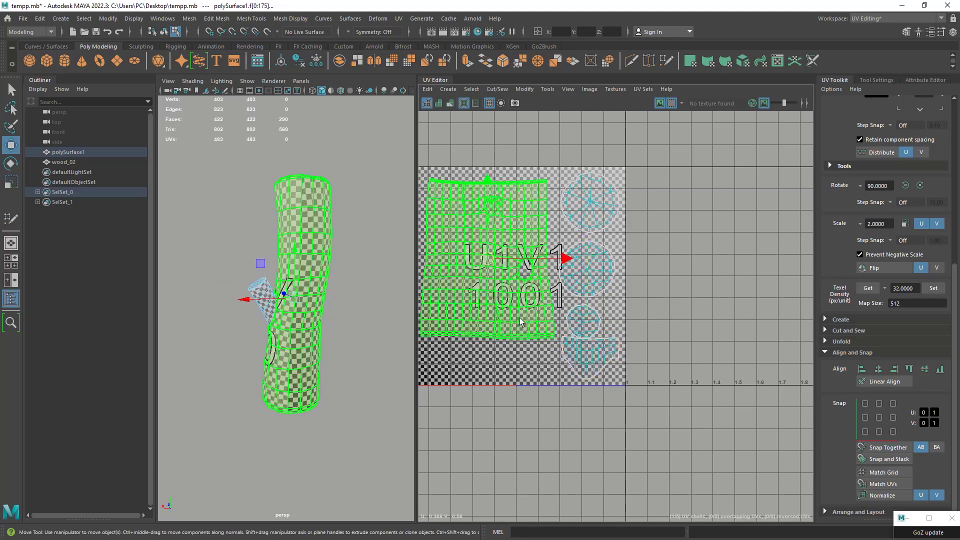
middle_click_drag(493, 271, 554, 275, "alt")
left_click(672, 104)
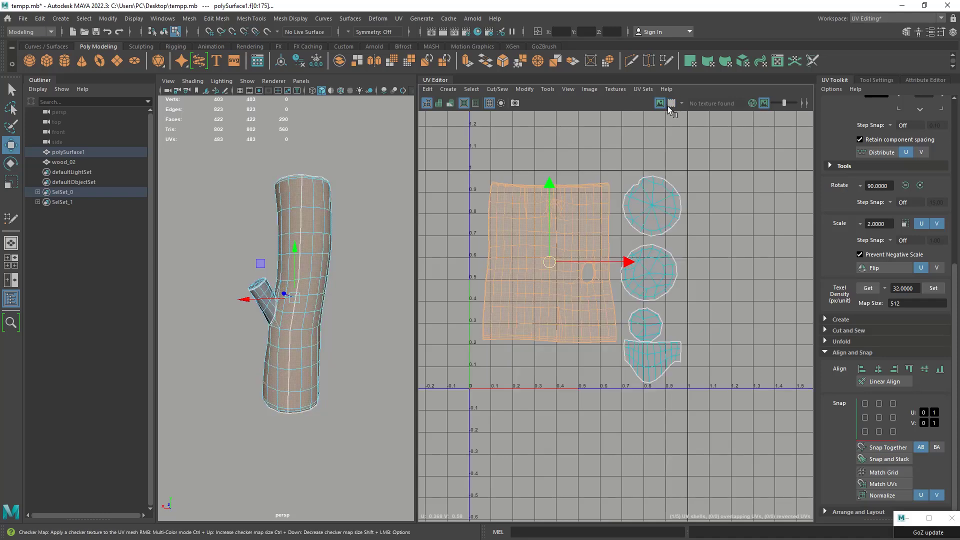
key("r")
left_click_drag(550, 262, 575, 287)
key("w")
key("r")
key("w")
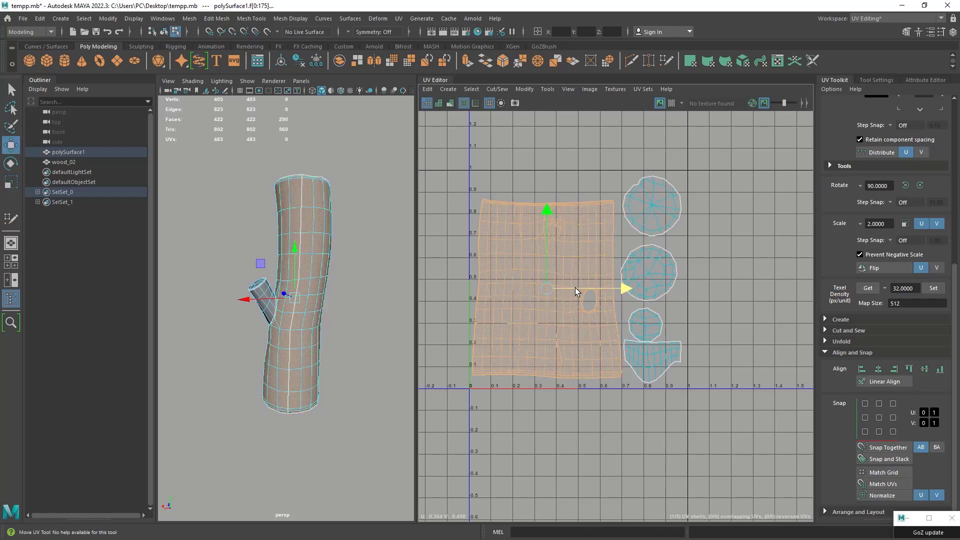
left_click(652, 324)
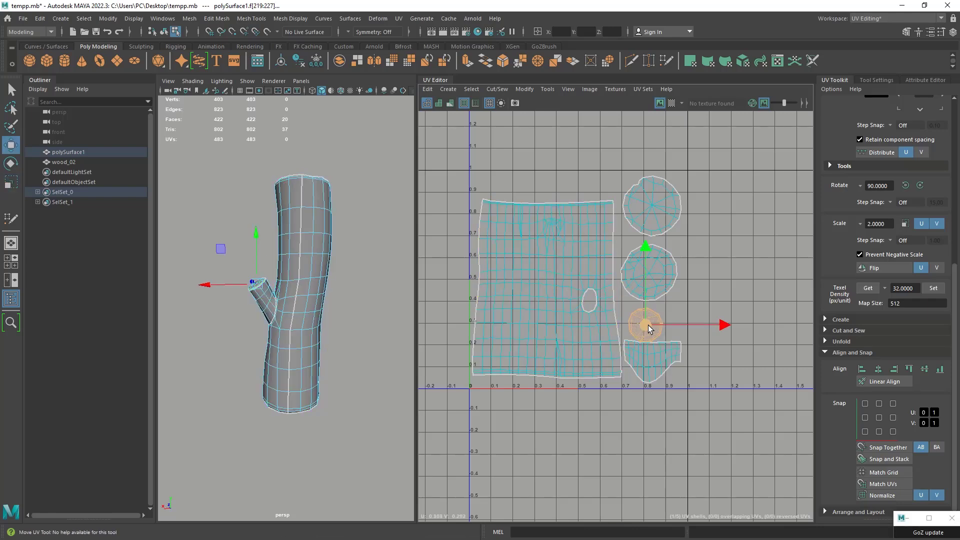
left_click(653, 361)
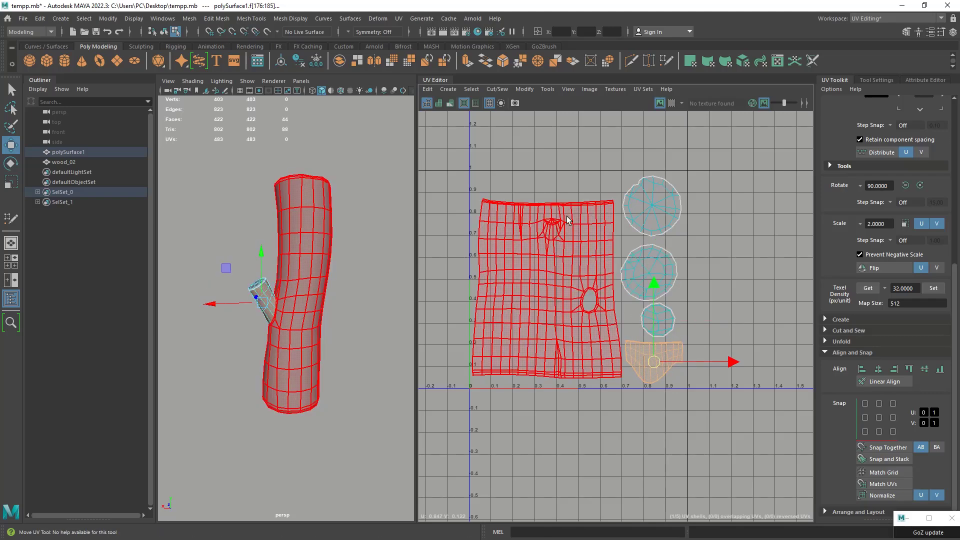
- Return the log to object selection mode, deselect it, and save the scene
left_click_drag(320, 224, 435, 240, "alt")
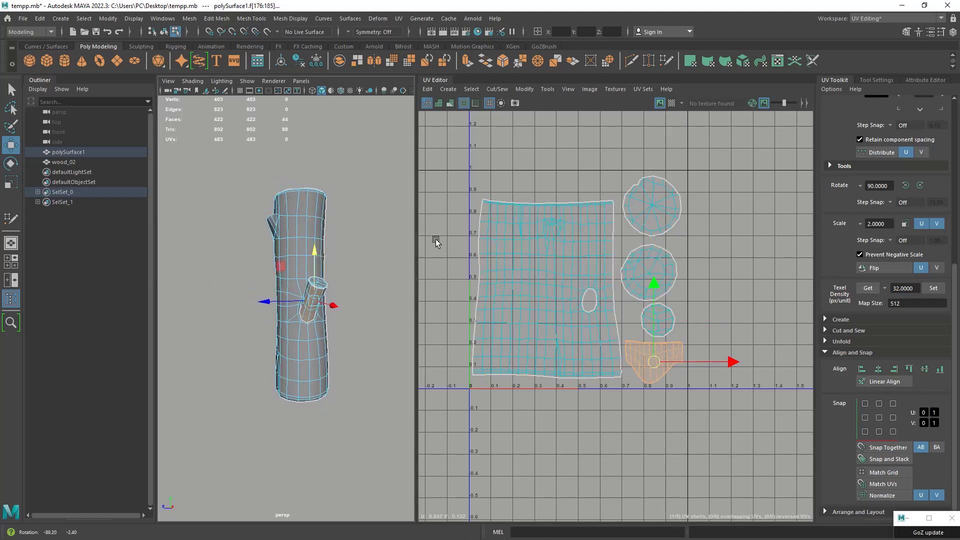
right_click_drag(306, 221, 351, 197)
left_click(351, 197)
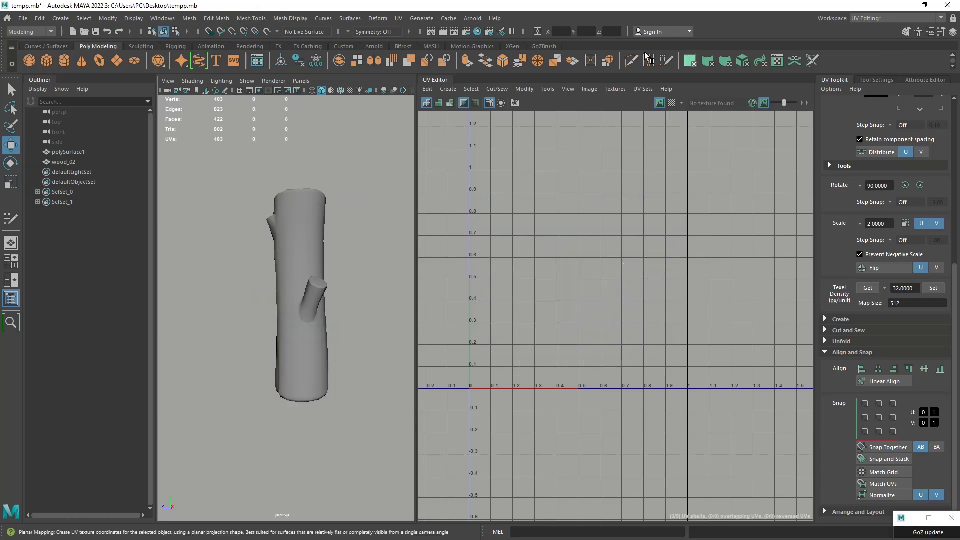
left_click_drag(351, 207, 382, 213, "alt")
key("ctrl+s")
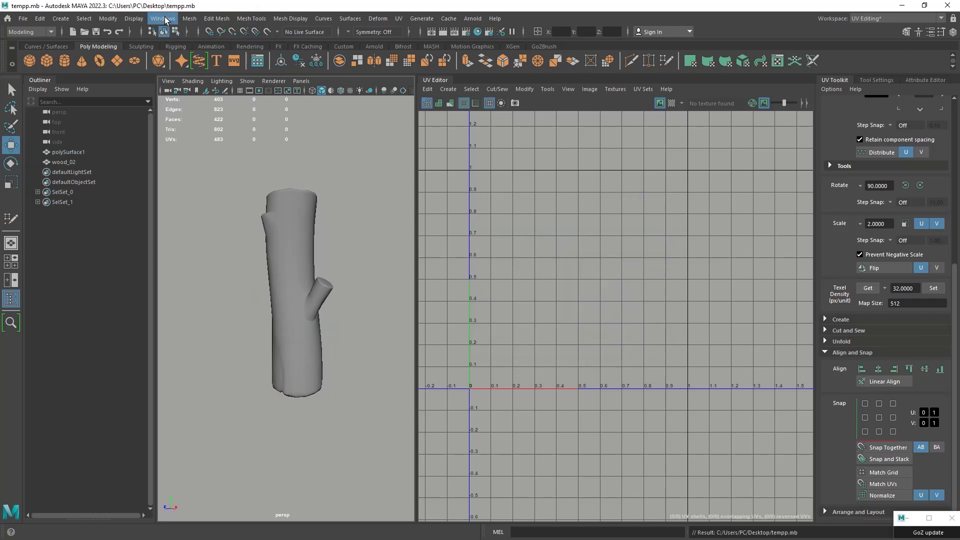
- Switch to the General workspace, close the floating UV Editor, and select the log mesh
left_click(162, 18)
mouse_move(187, 54)
left_click(301, 58)
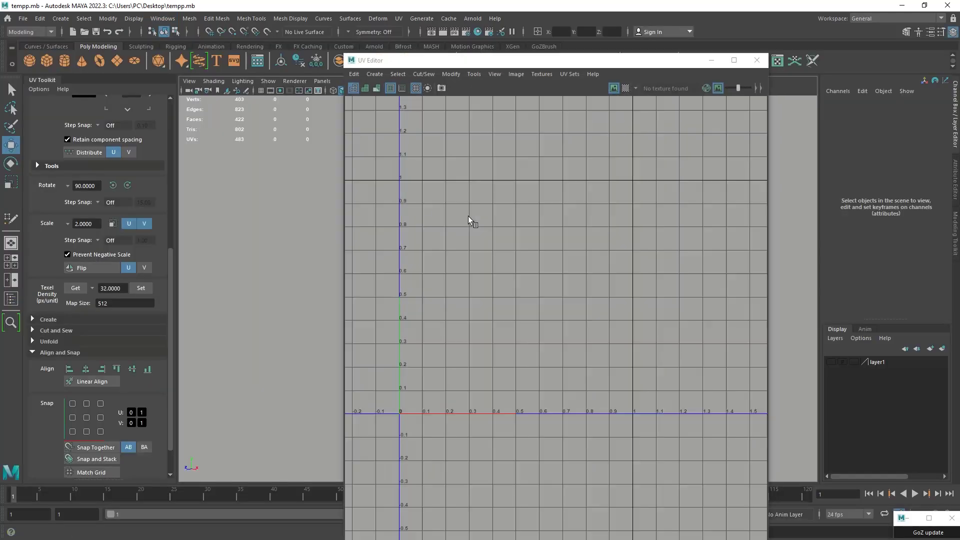
left_click(541, 218)
scroll(338, 193, "down", 5)
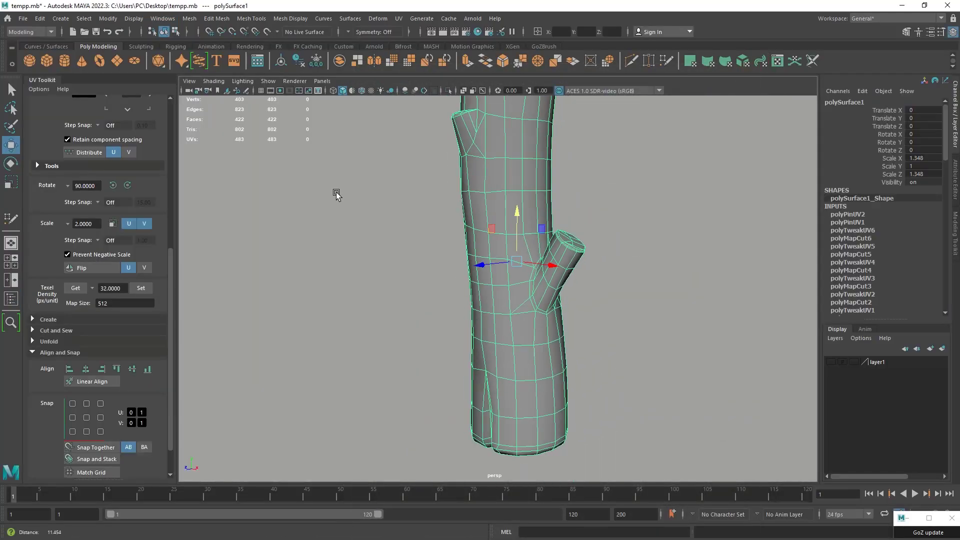
- Export the selected log as FBX to trunk_lp.fbx in the 02_Bakes folder, replacing the existing file
left_click_drag(337, 194, 442, 213, "alt")
left_click(23, 18)
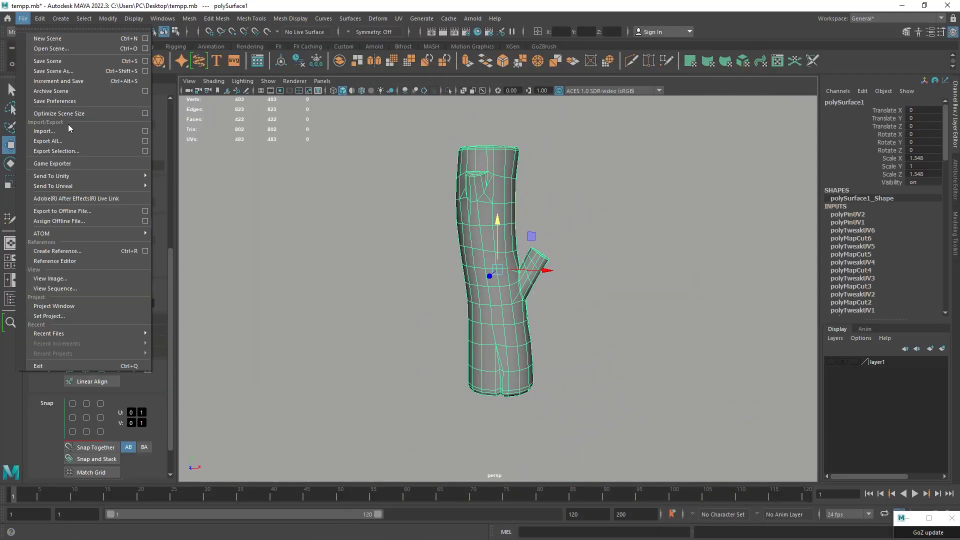
left_click(76, 151)
double_click(418, 208)
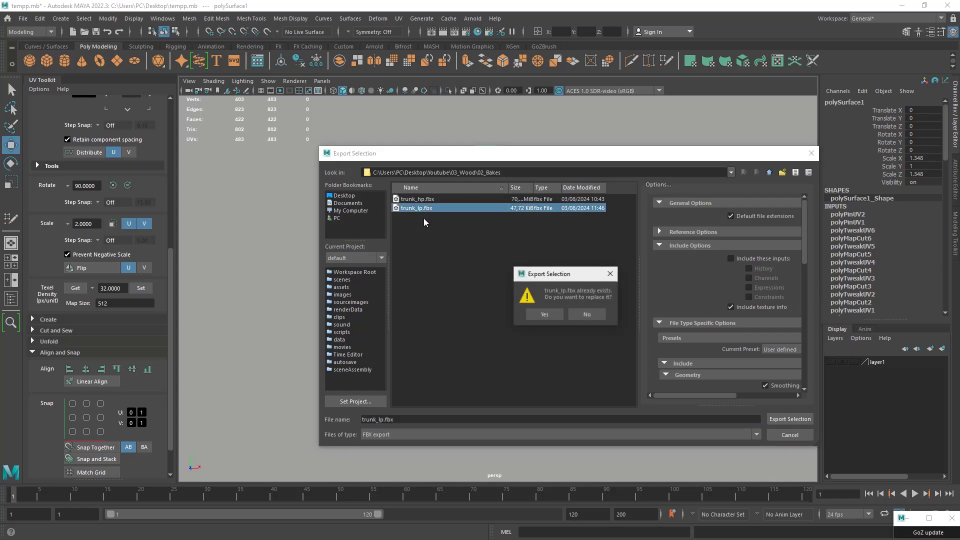
left_click(545, 315)
left_click(821, 386)
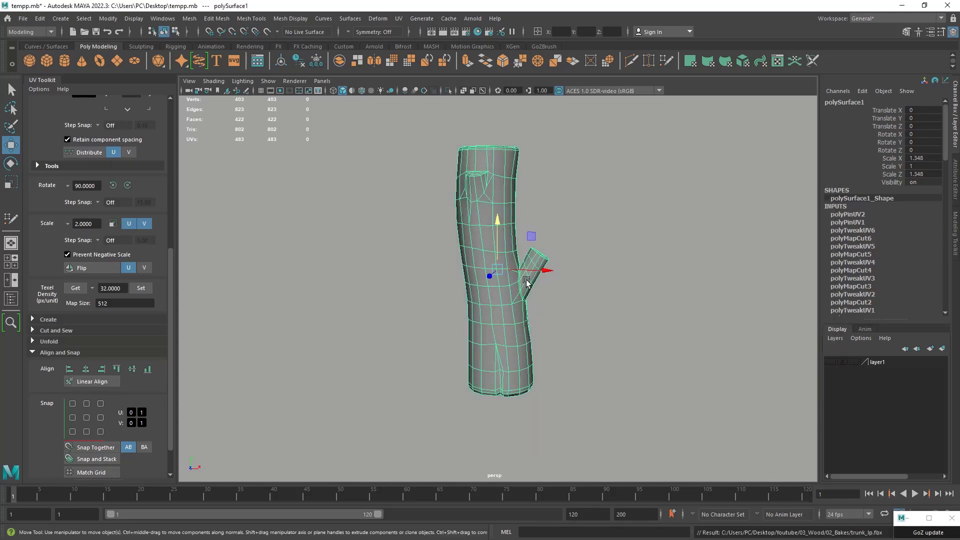
- Assign a new Lambert material to the log and delete its construction history
right_click_drag(527, 282, 510, 497)
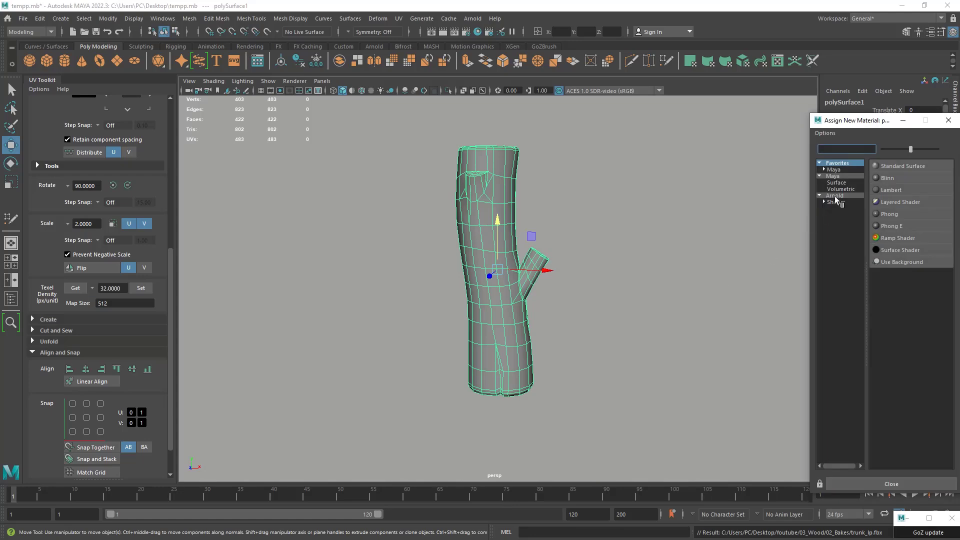
left_click_drag(855, 124, 704, 111)
left_click(749, 178)
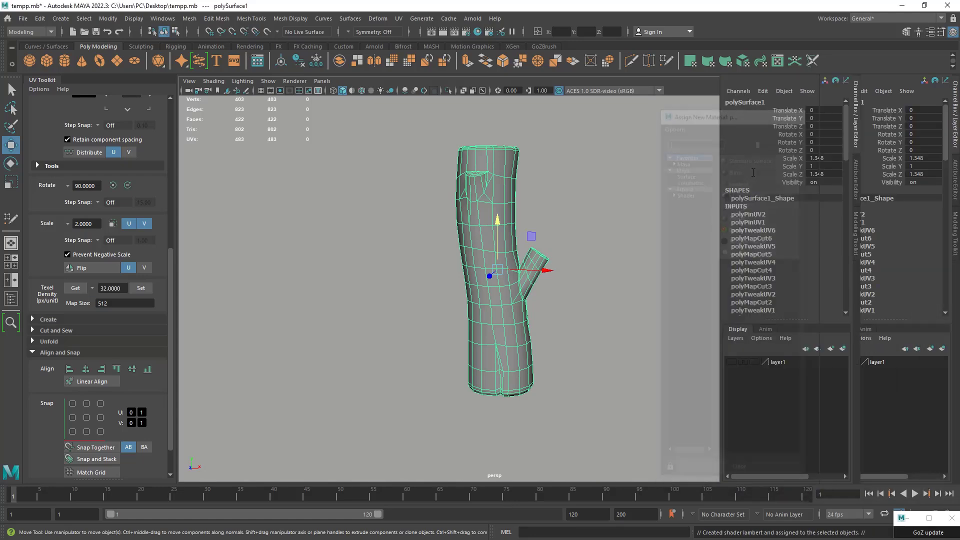
left_click(40, 18)
mouse_move(75, 130)
left_click(215, 133)
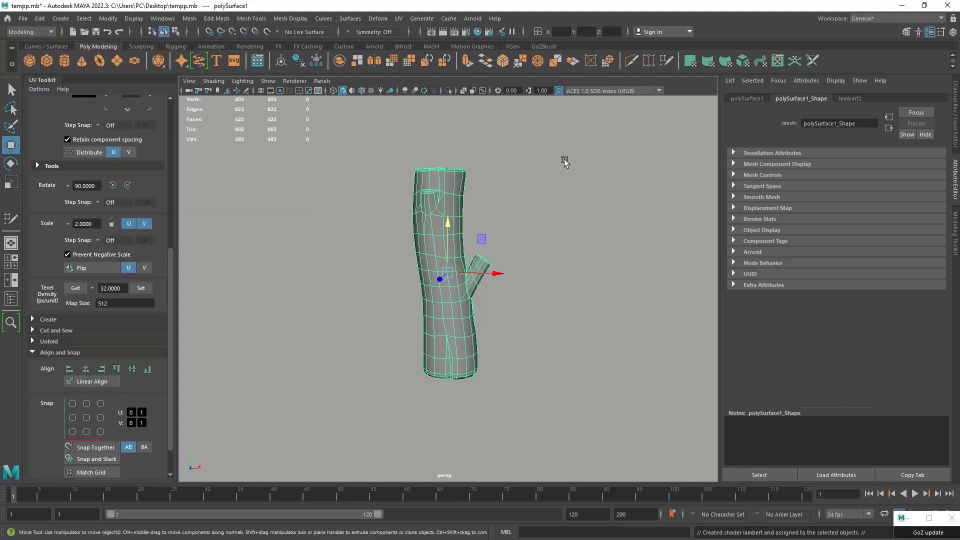
- Rename the log's mesh shape as trunk_y and soften all of its edges
double_click(810, 123)
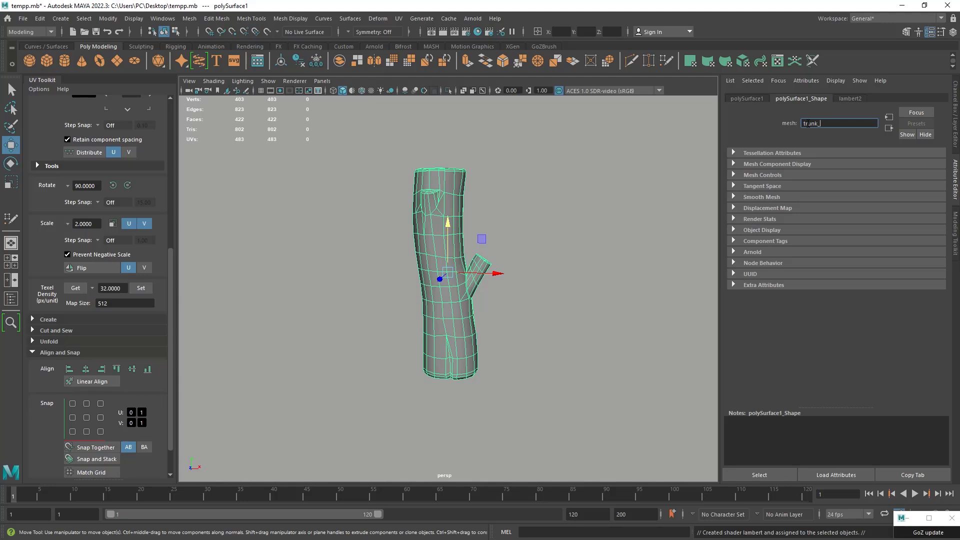
key("Return")
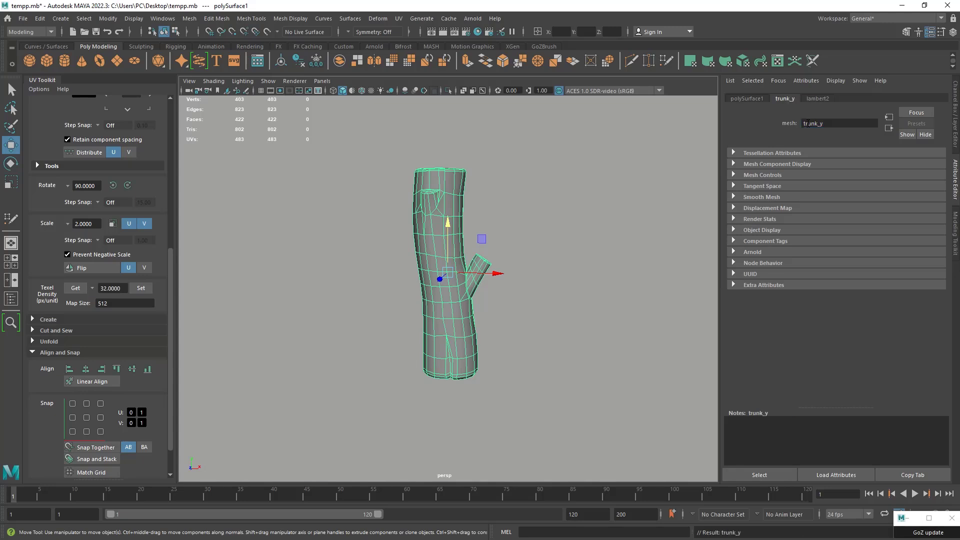
left_click(290, 18)
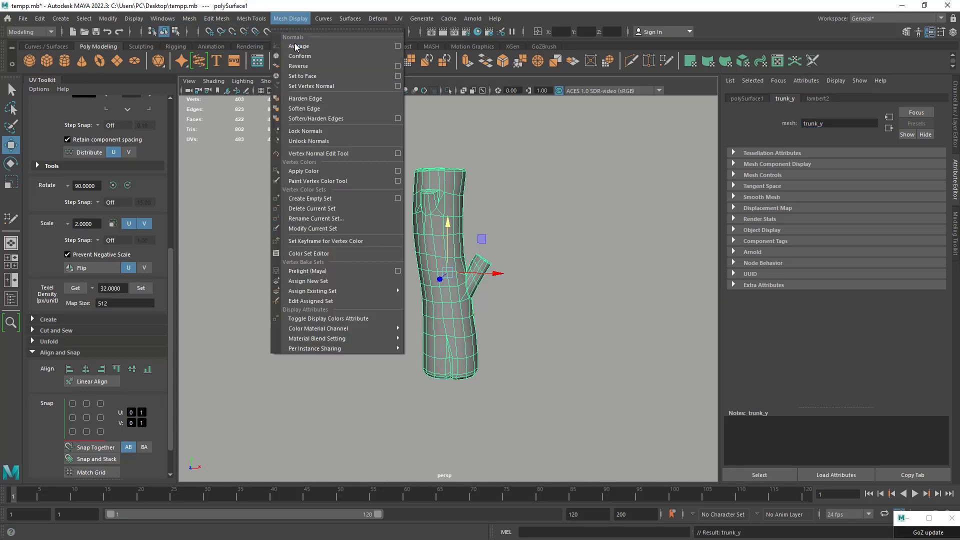
left_click(304, 109)
- Delete the log's history again and re-export it as FBX over trunk_lp.fbx in the 02_Bakes folder
left_click(39, 19)
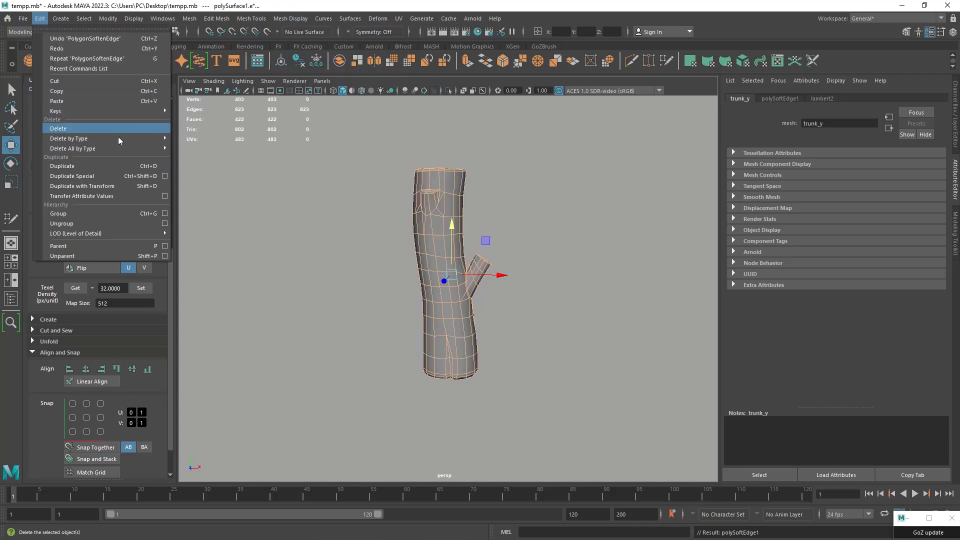
mouse_move(145, 138)
left_click(198, 138)
left_click(23, 18)
left_click(45, 150)
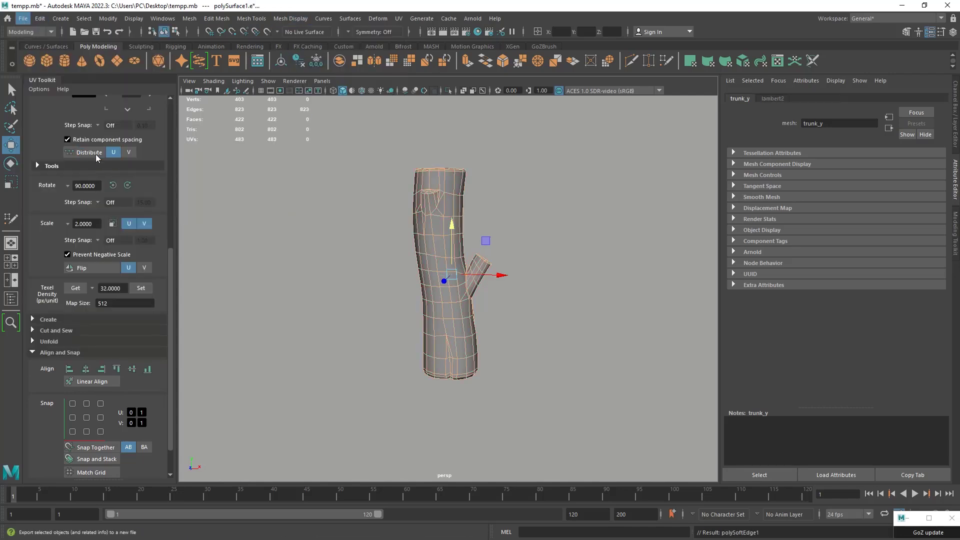
scroll(695, 296, "down", 6)
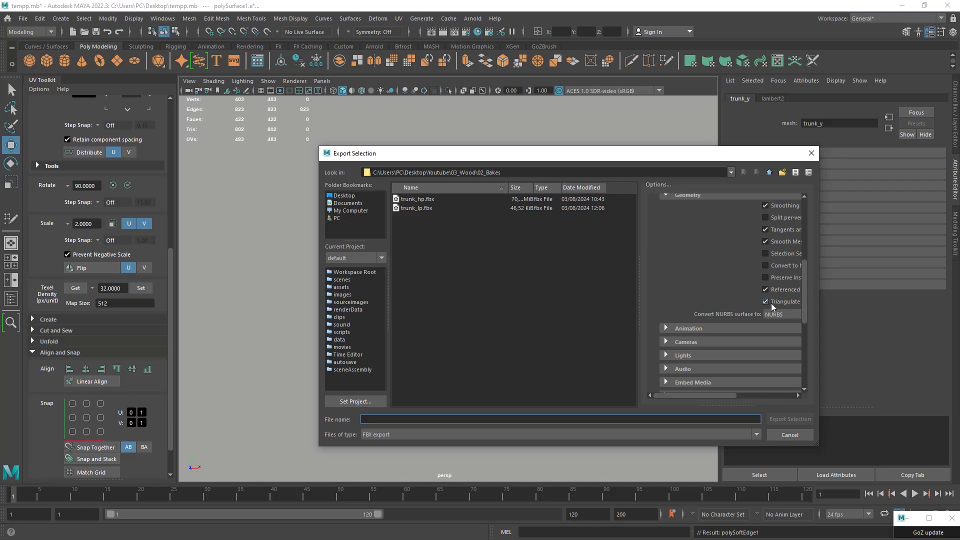
double_click(424, 207)
left_click(542, 313)
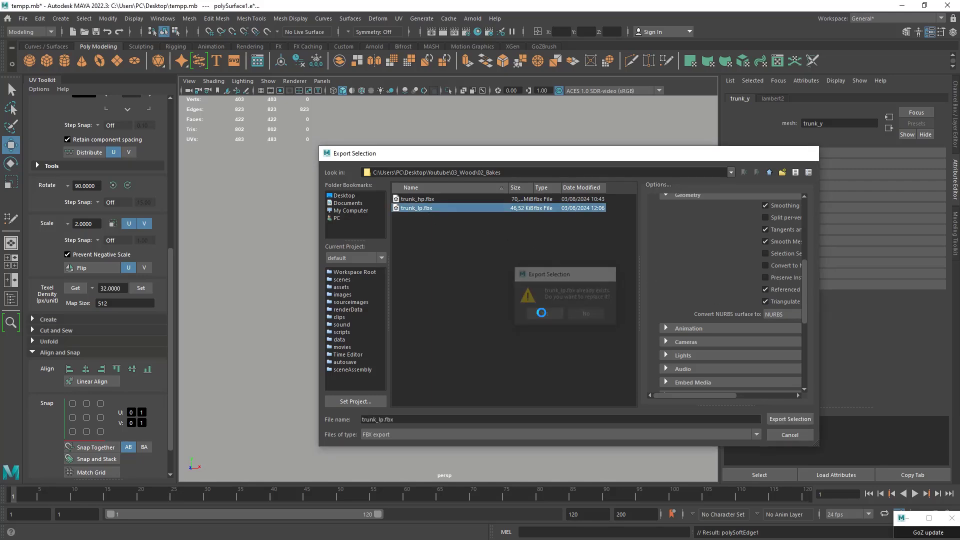
- In Substance 3D Painter, create a new project from trunk_lp.fbx at 4096 resolution, discarding the old project's changes, and open mesh map baking
left_click(821, 386)
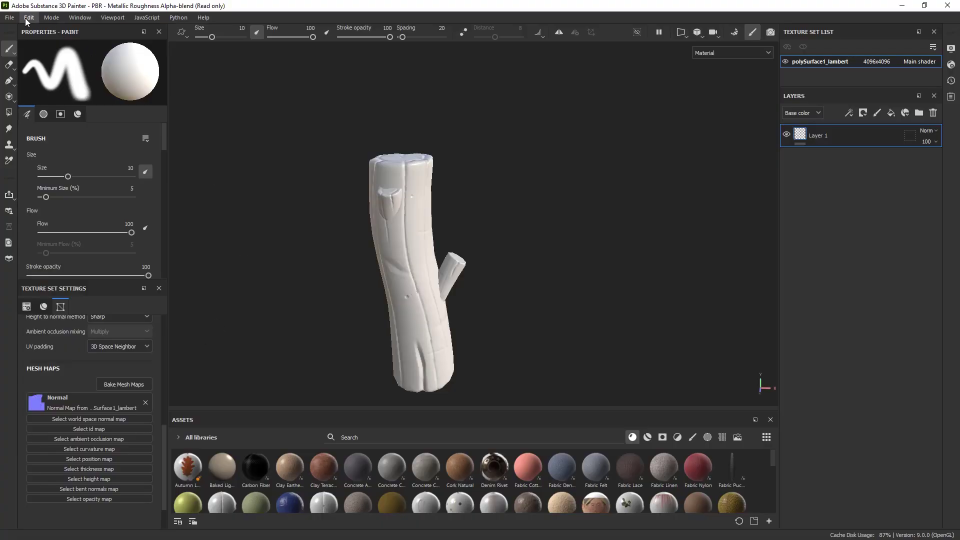
left_click(9, 17)
left_click(20, 26)
left_click(574, 161)
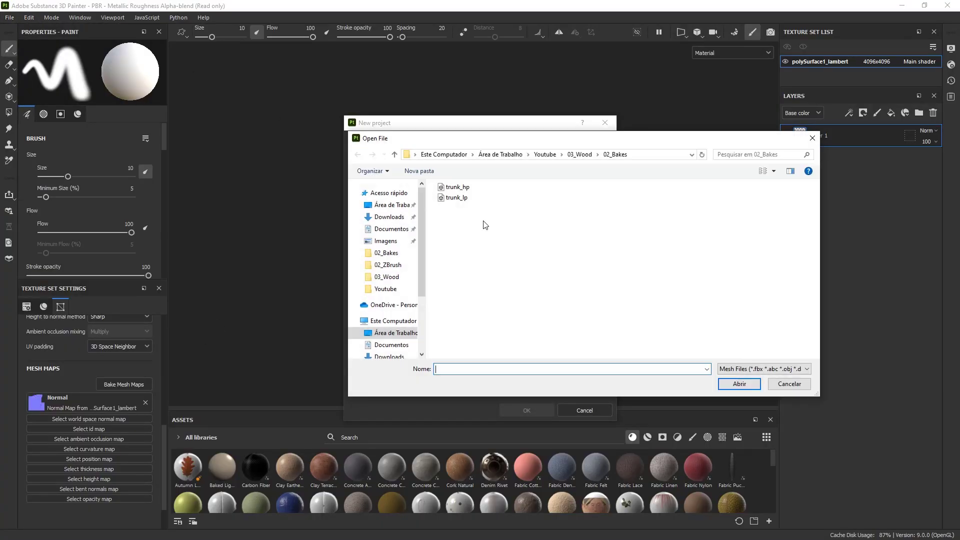
double_click(456, 197)
left_click(439, 192)
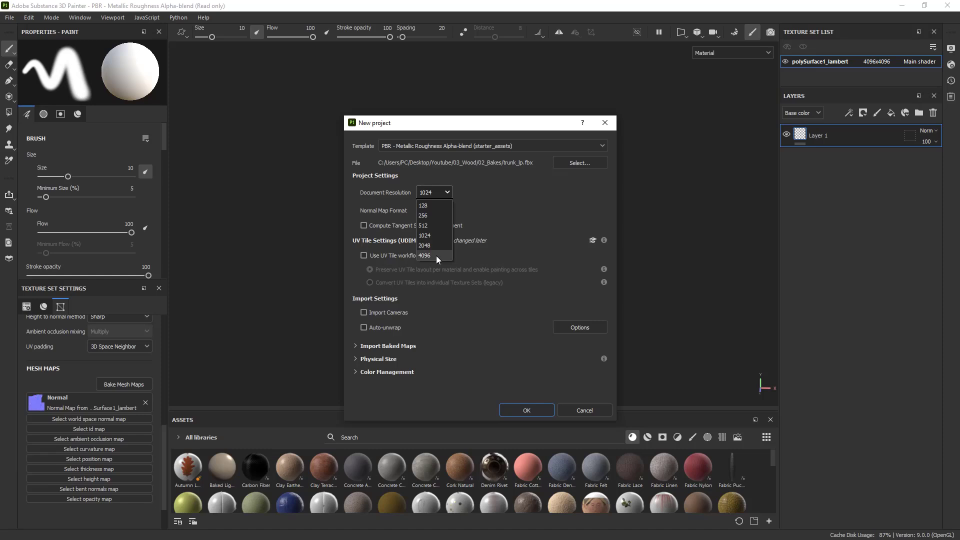
left_click(436, 255)
left_click(525, 410)
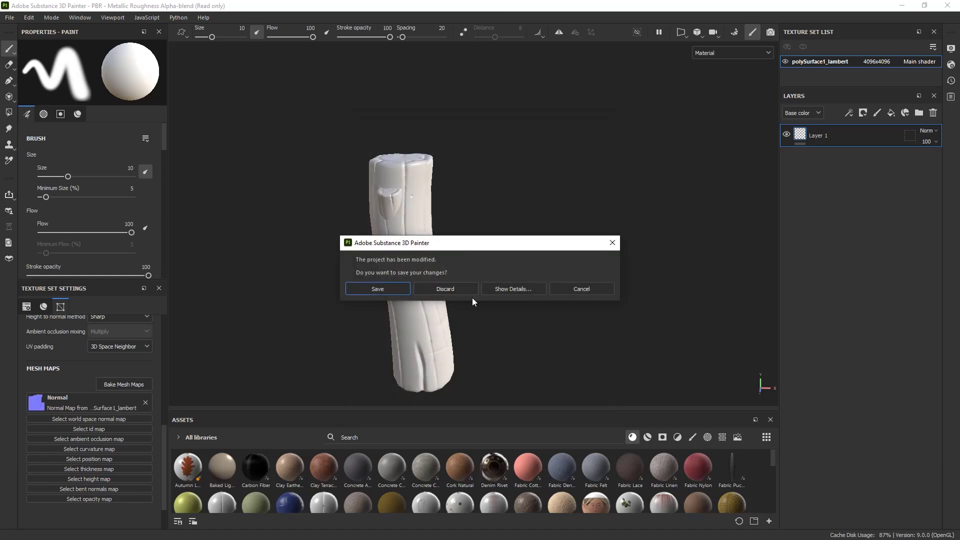
left_click(460, 286)
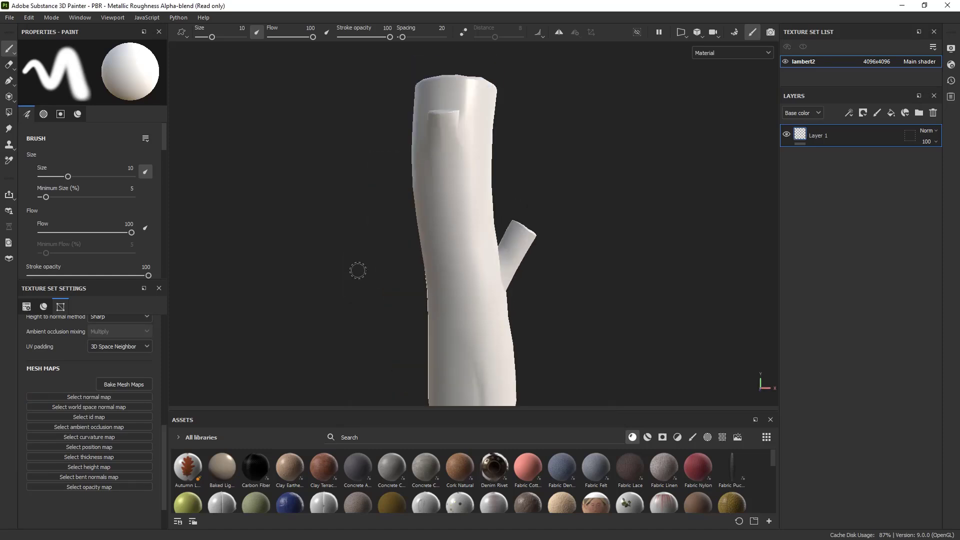
left_click(141, 383)
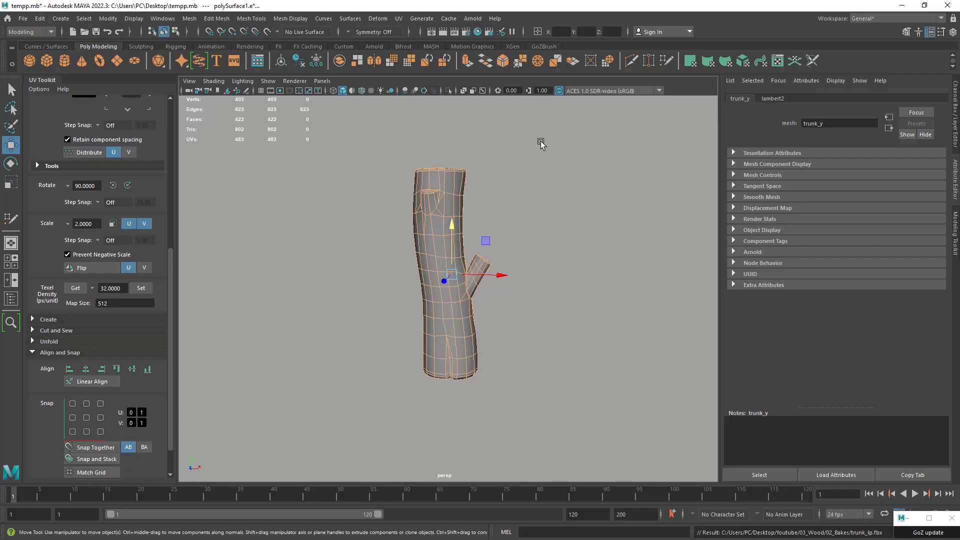
- Back in Maya, rename the log's Lambert material as trunk_y_pose
left_click(771, 98)
left_click(748, 98)
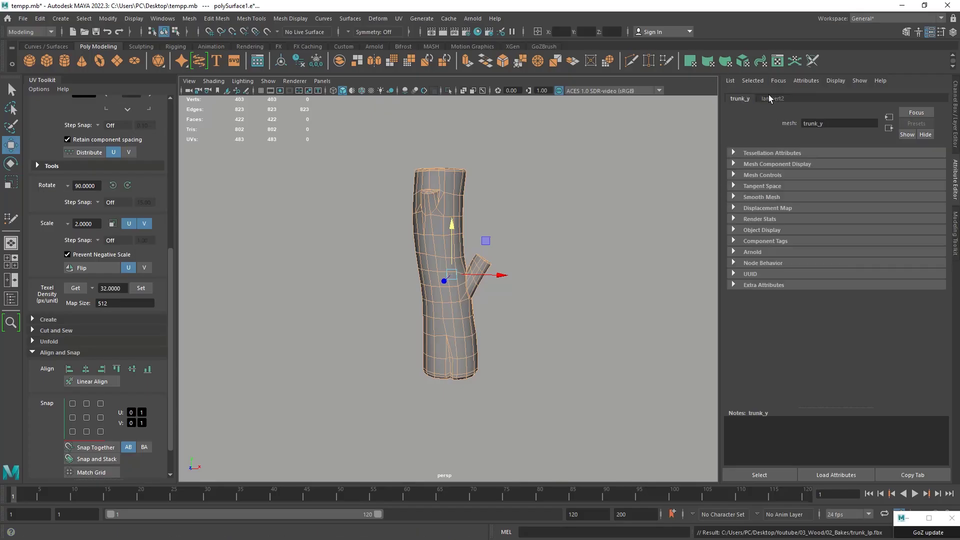
left_click(771, 98)
double_click(812, 125)
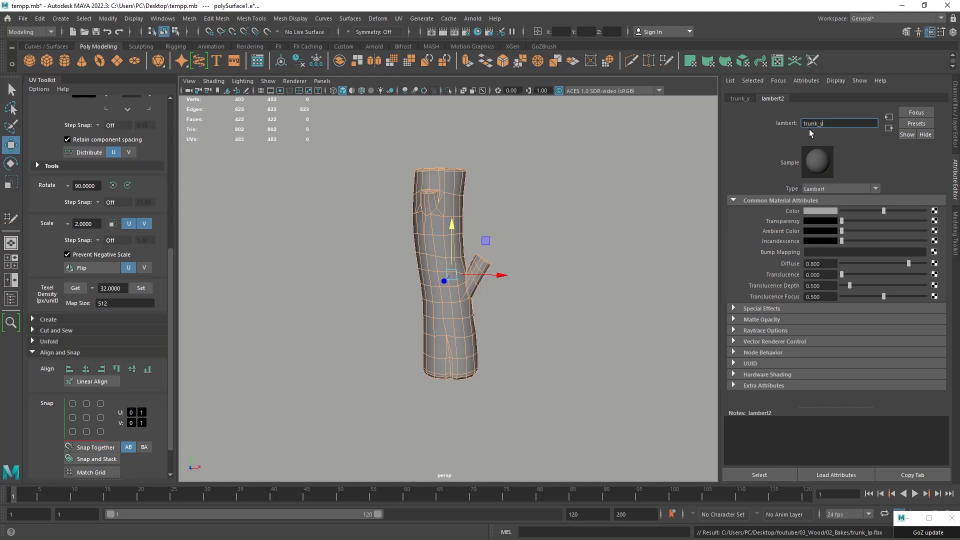
type("trunk_y_pose")
key("Return")
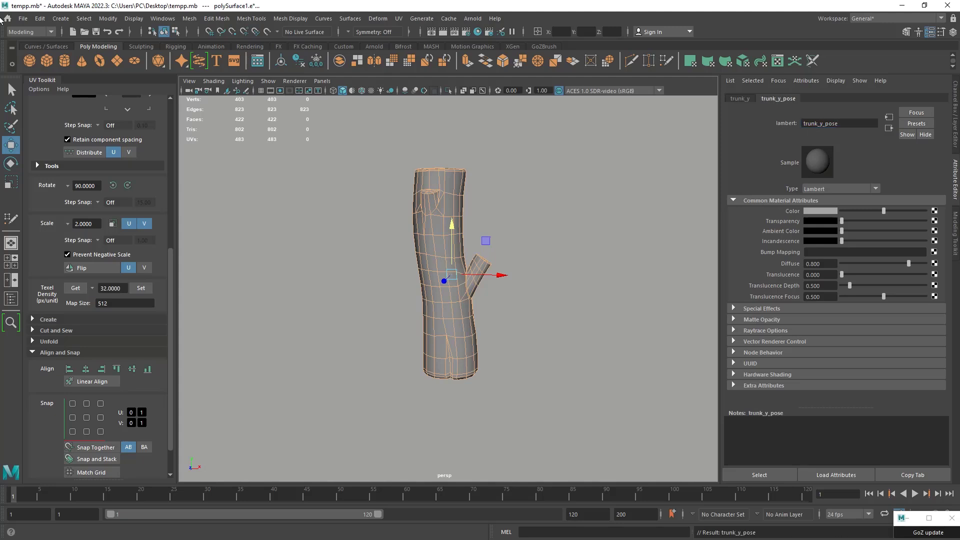
- Export the selected log as FBX over trunk_lp.fbx in the 02_Bakes folder with the renamed material and dismiss the export warnings
left_click(28, 19)
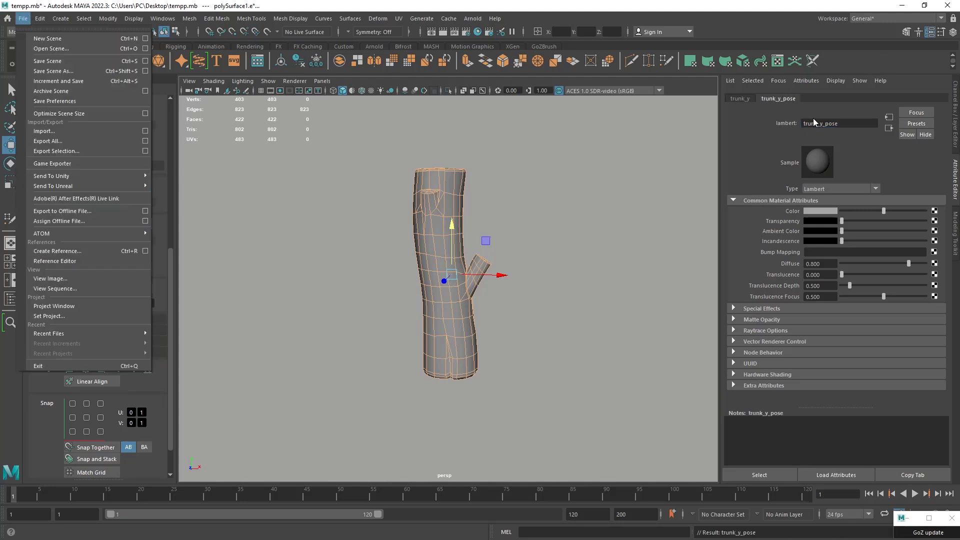
left_click(56, 150)
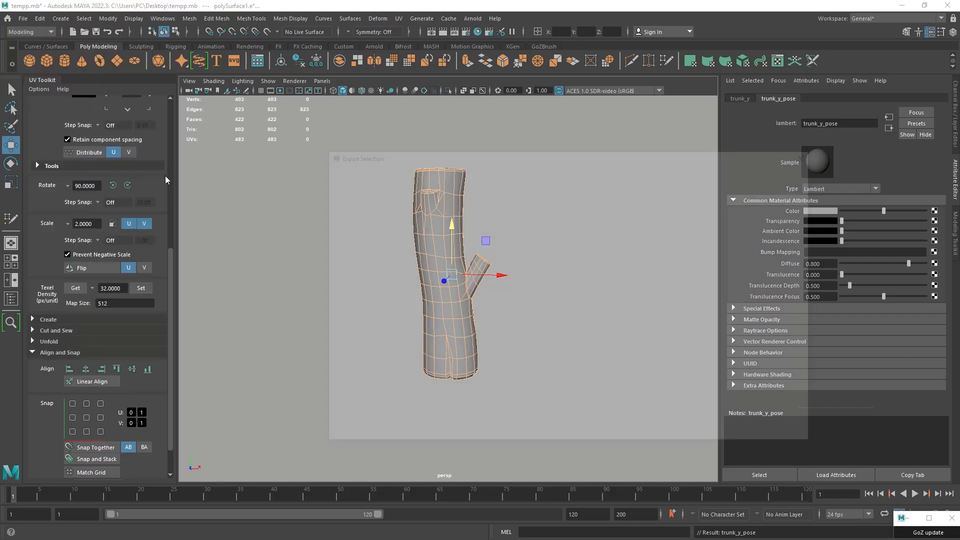
double_click(412, 208)
left_click(545, 316)
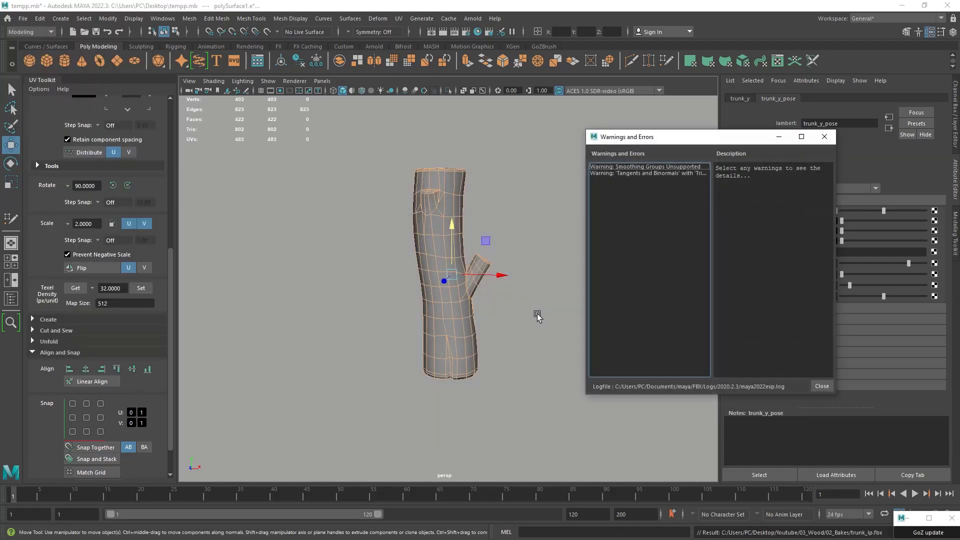
left_click(814, 389)
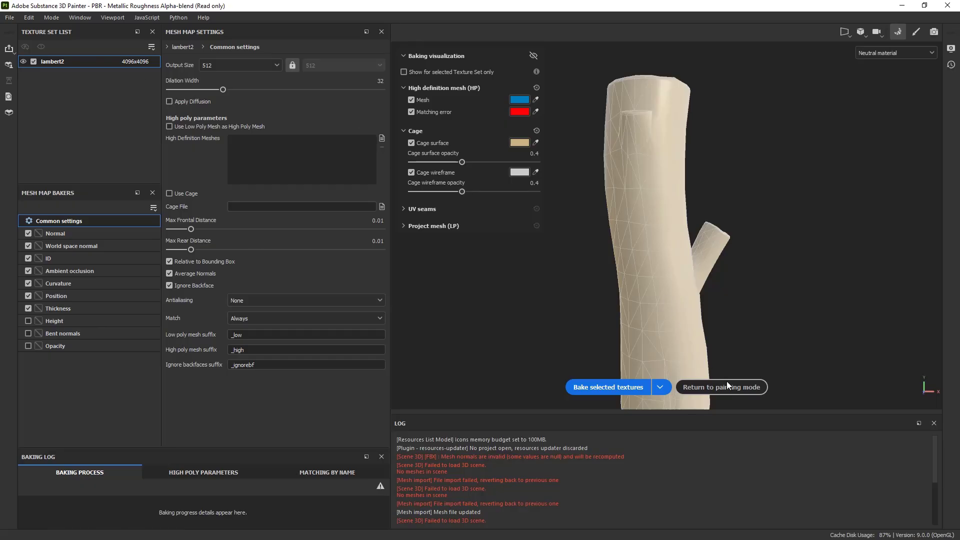
- Switch to Substance 3D Painter and leave mesh map baking to return to painting mode
left_click(727, 386)
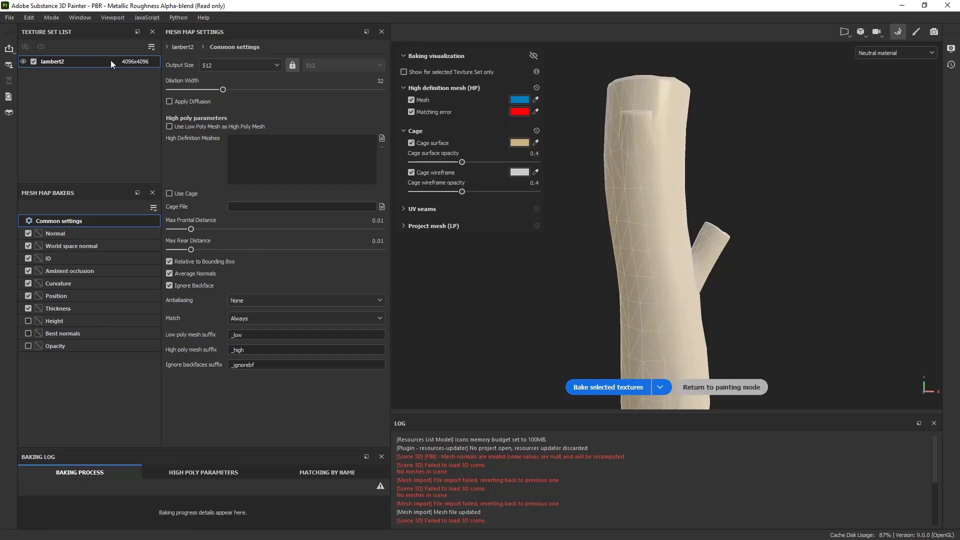
- Close the current project and discard its unsaved changes to start a new project
left_click(30, 19)
left_click(53, 60)
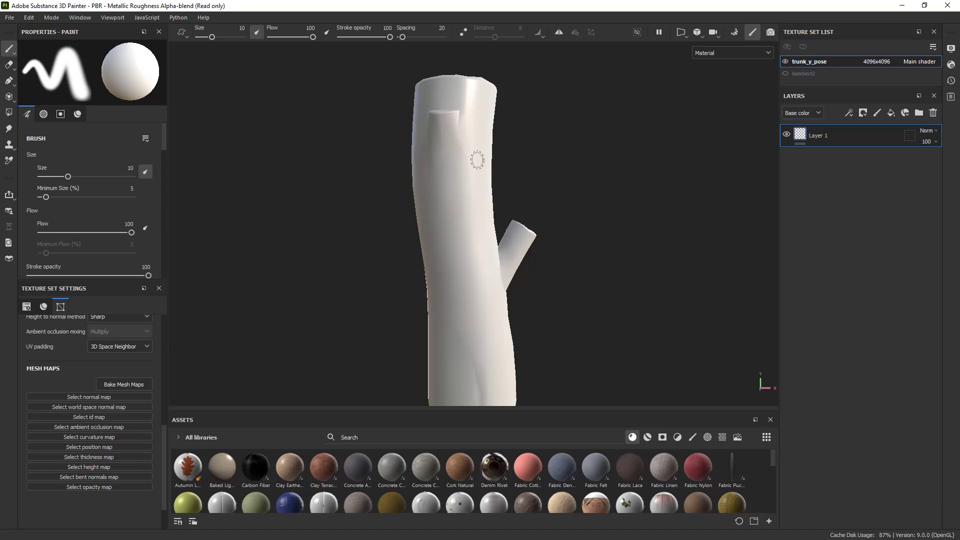
left_click(12, 19)
left_click(35, 35)
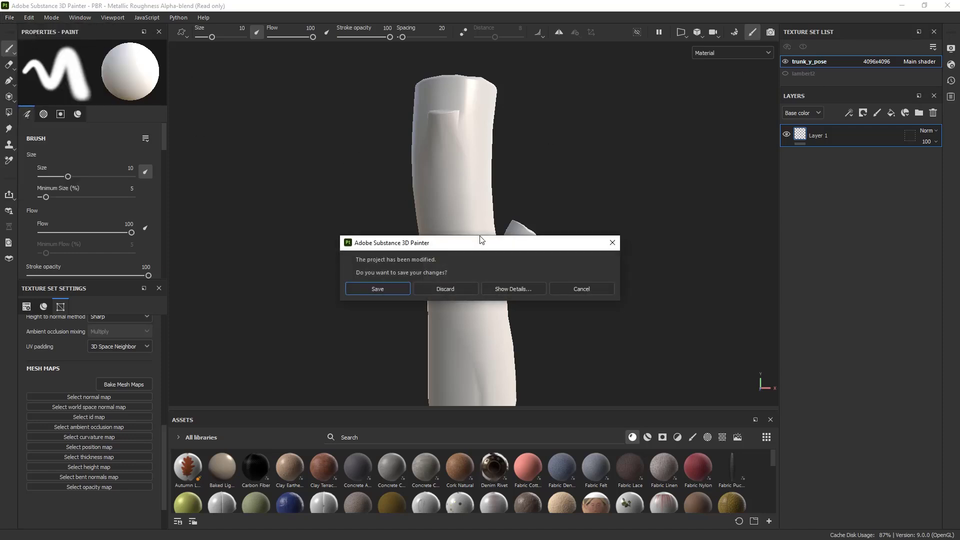
left_click(458, 290)
left_click(440, 261)
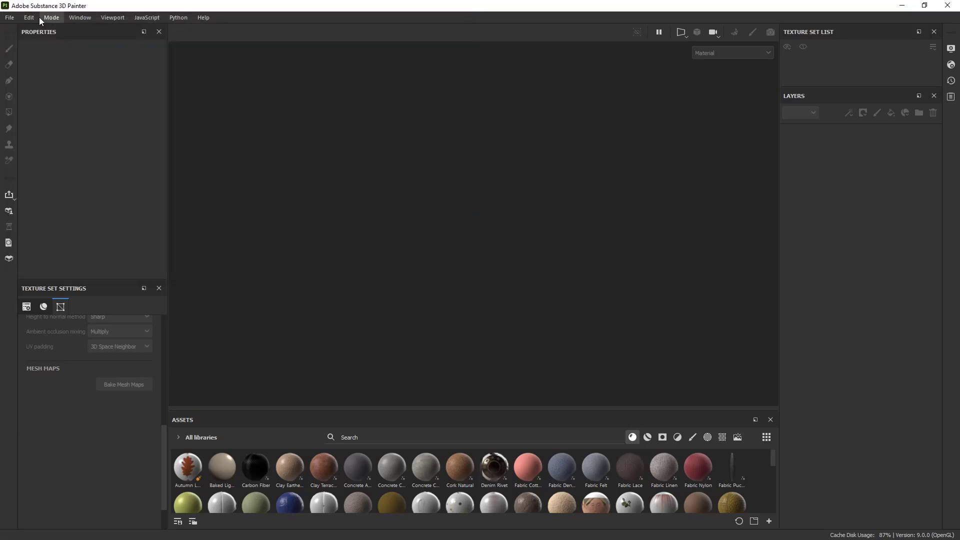
- Create a new project from trunk_lp.fbx with the PBR - Metallic Roughness Alpha-blend template and a document resolution of 4096
left_click(10, 17)
left_click(24, 31)
left_click(443, 190)
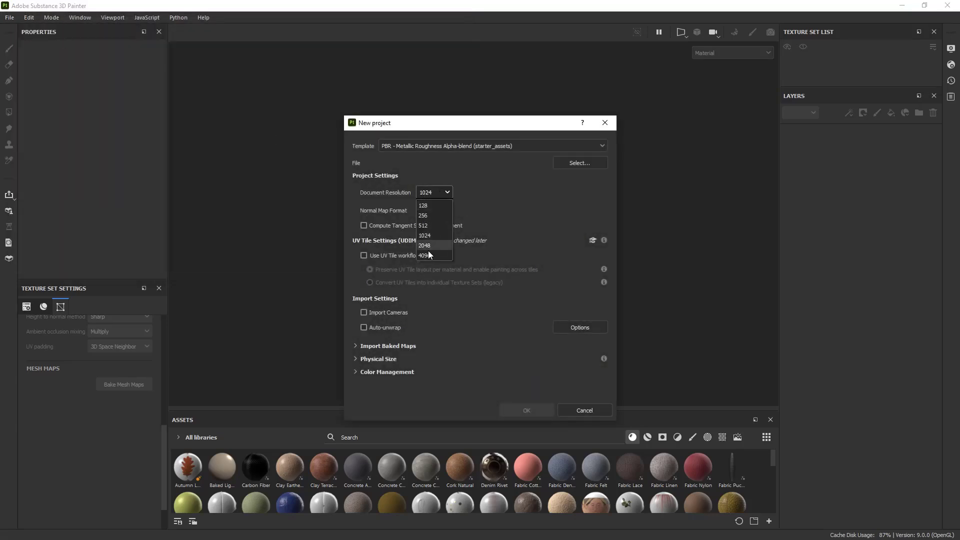
left_click(429, 255)
left_click(580, 163)
double_click(465, 199)
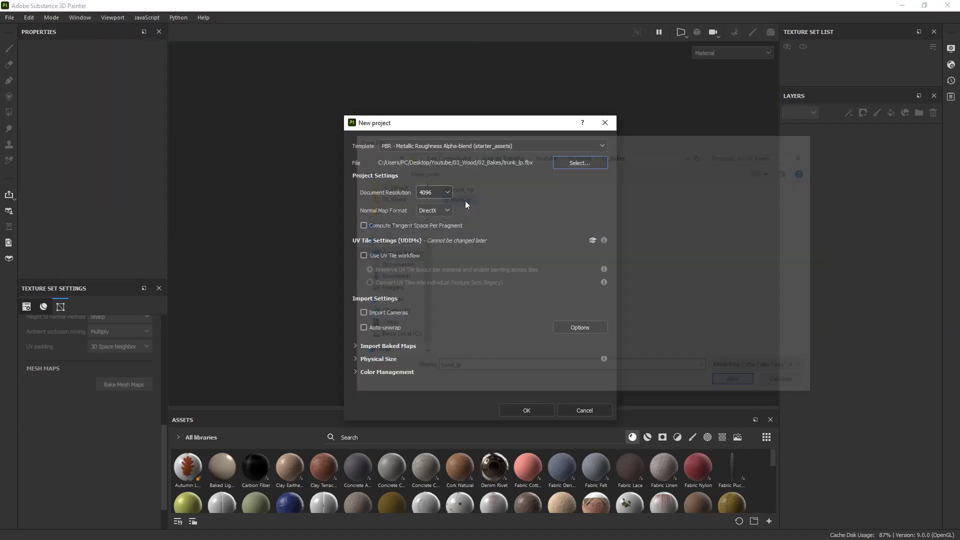
left_click(523, 408)
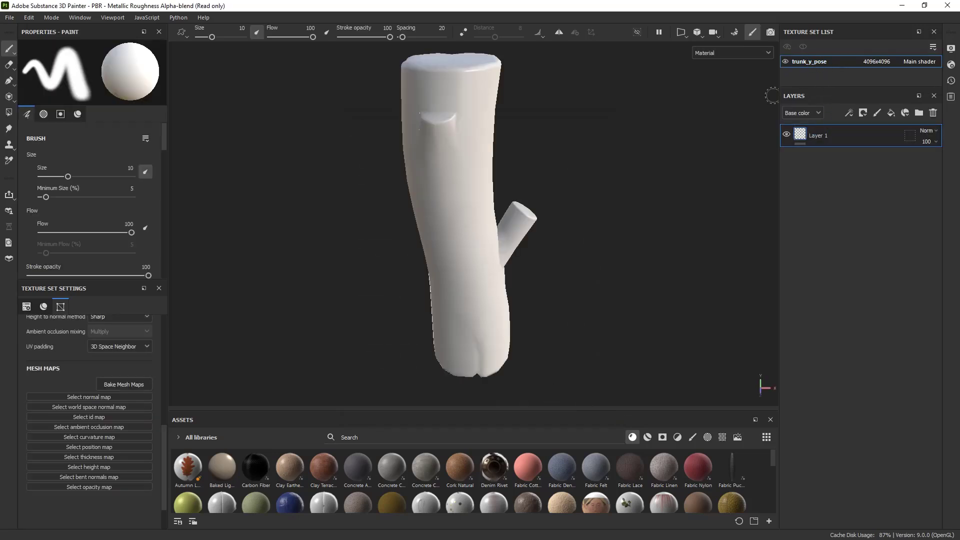
- Open mesh map baking, set the output size to 4096, and load trunk_hp as the high definition mesh
left_click_drag(598, 188, 575, 144, "alt")
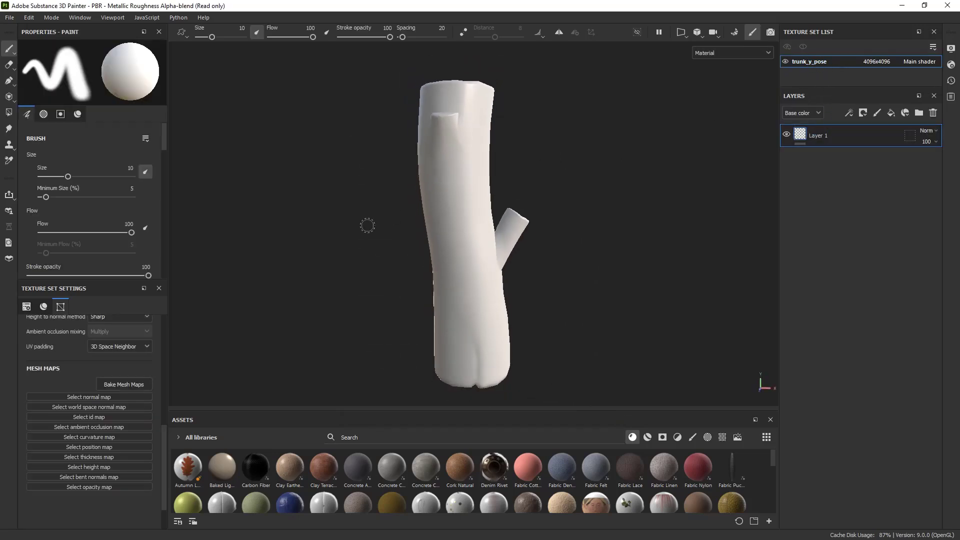
left_click(137, 386)
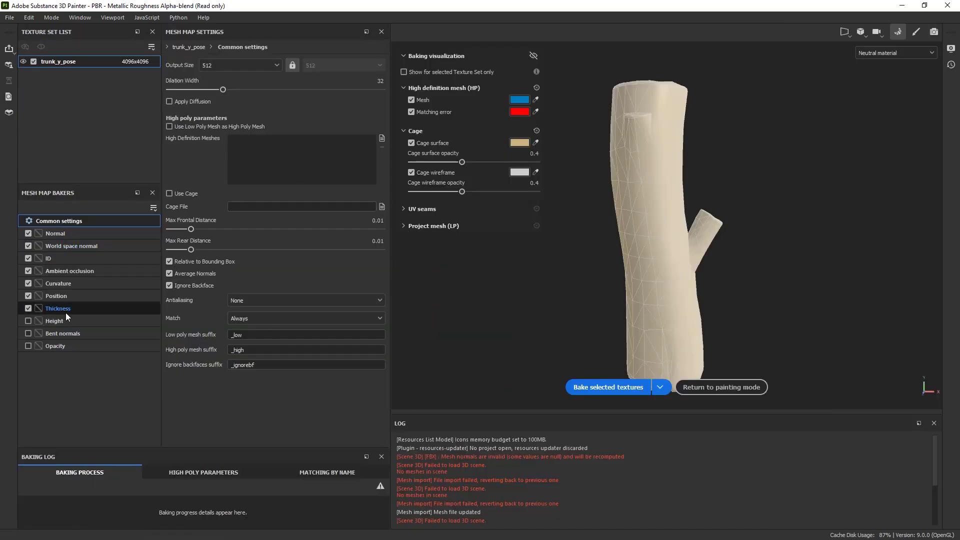
left_click(256, 64)
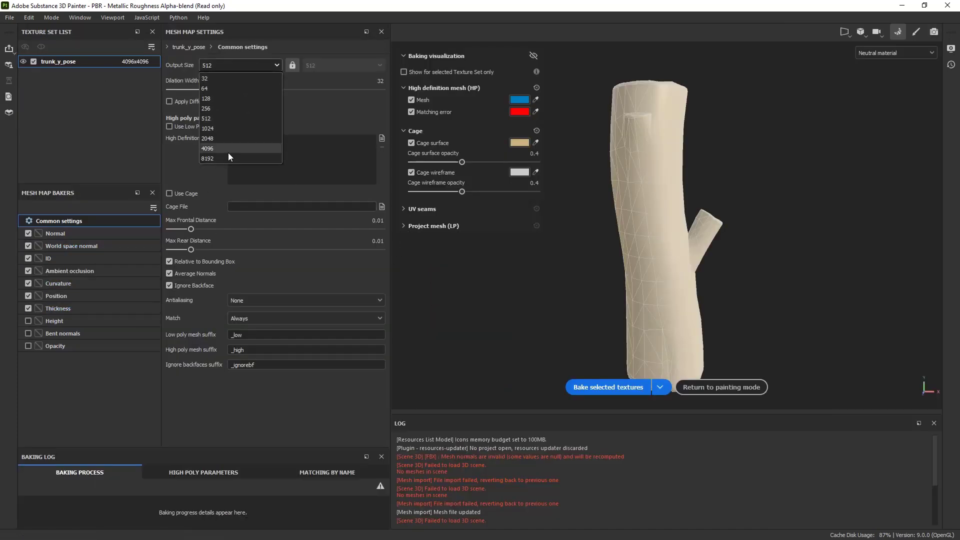
left_click(229, 150)
left_click(384, 138)
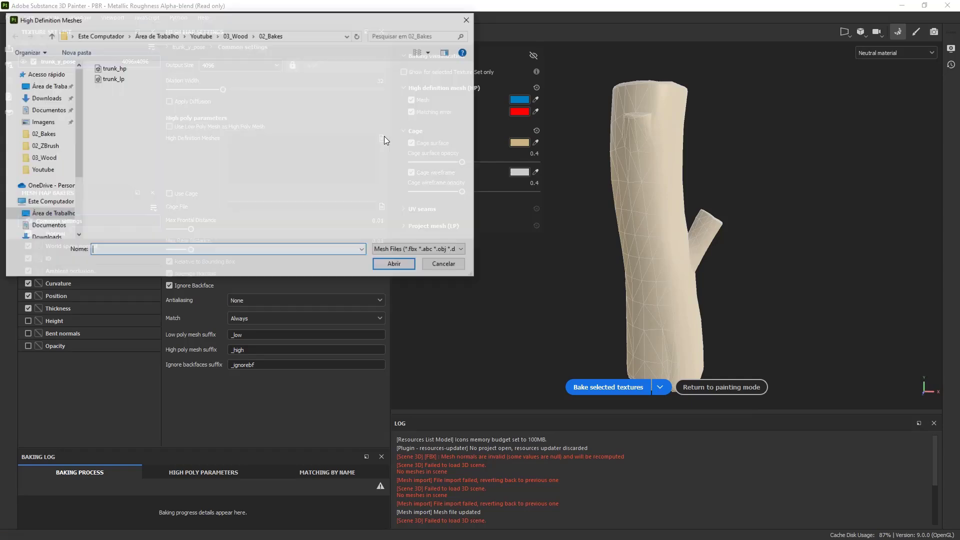
double_click(116, 67)
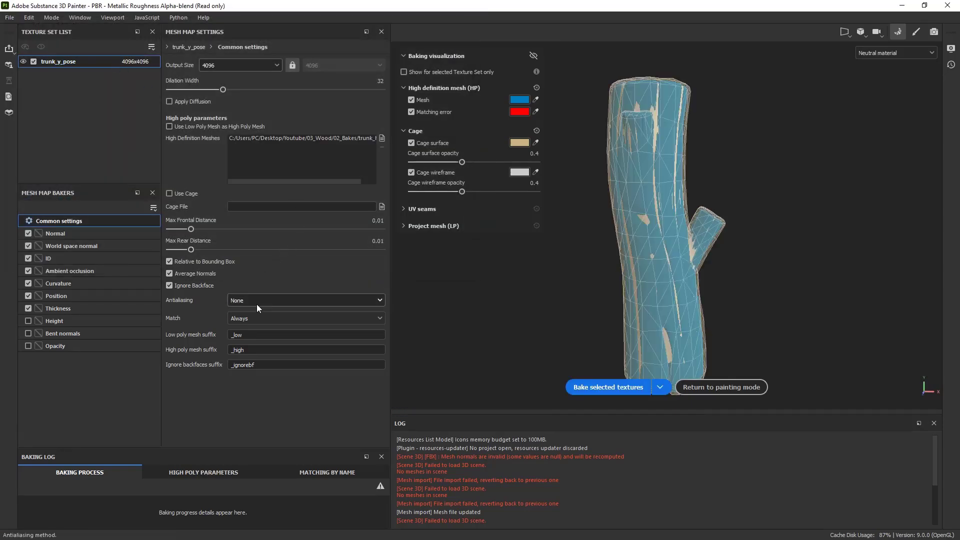
- Set the antialiasing to Supersampling 16x and bake the selected mesh maps for the trunk
left_click(256, 301)
left_click(270, 345)
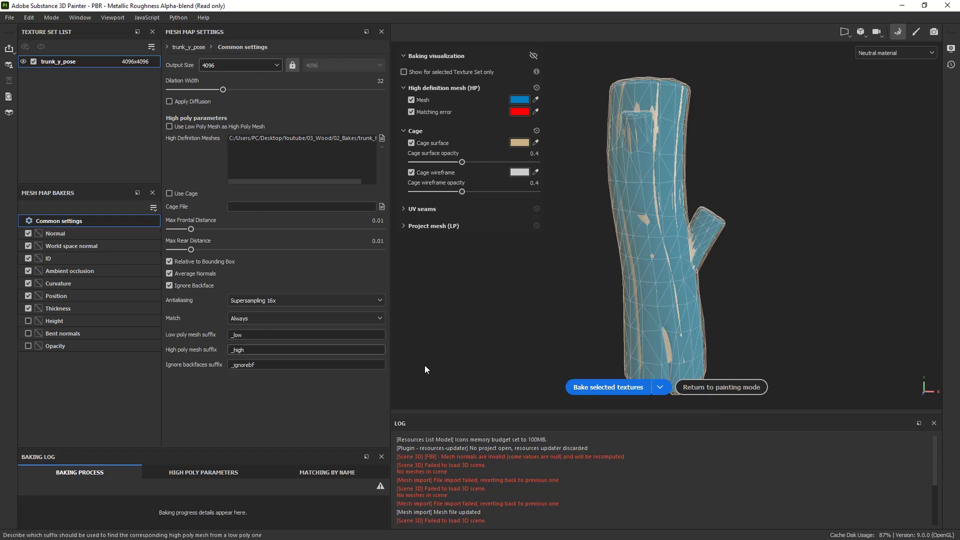
left_click_drag(591, 305, 579, 259, "alt")
left_click(610, 381)
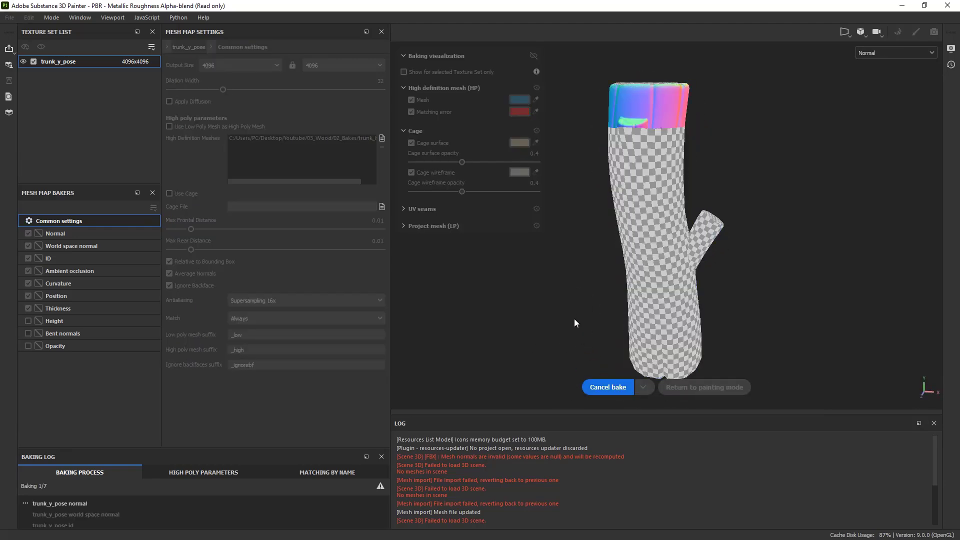
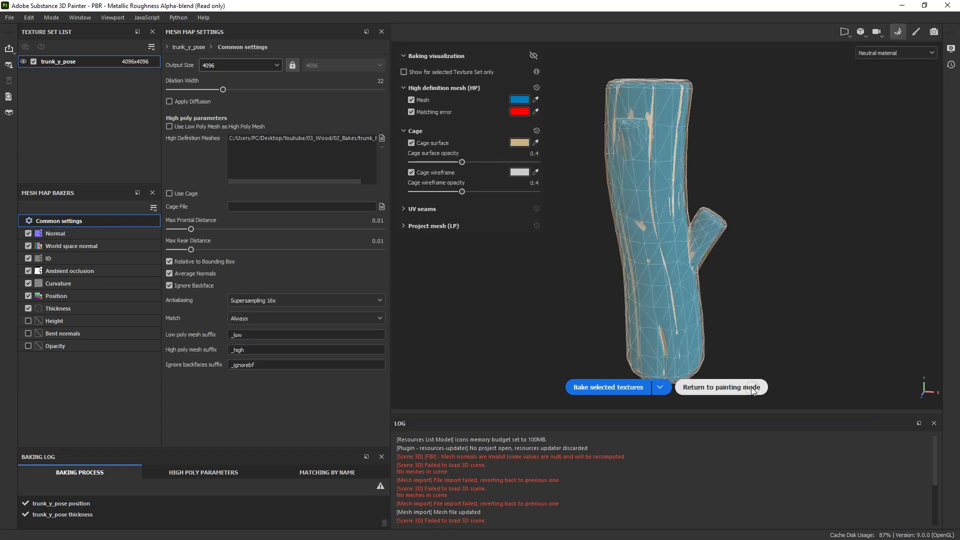
- Return to painting mode and examine the baked detail on the trunk under different lighting and angles
left_click(751, 387)
left_click_drag(491, 291, 520, 307, "alt")
middle_click_drag(522, 294, 431, 300, "alt")
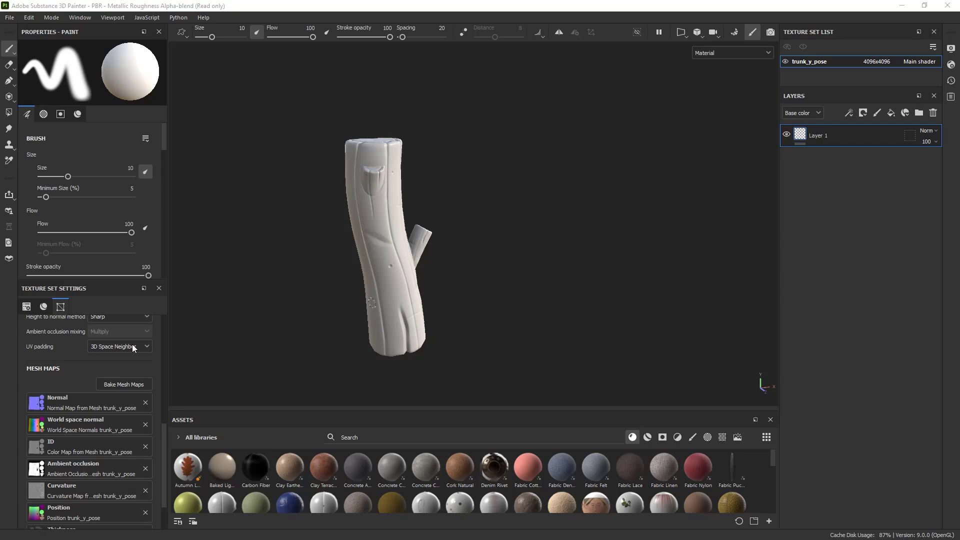
left_click_drag(574, 320, 467, 306, "alt")
right_click_drag(466, 308, 499, 325, "shift")
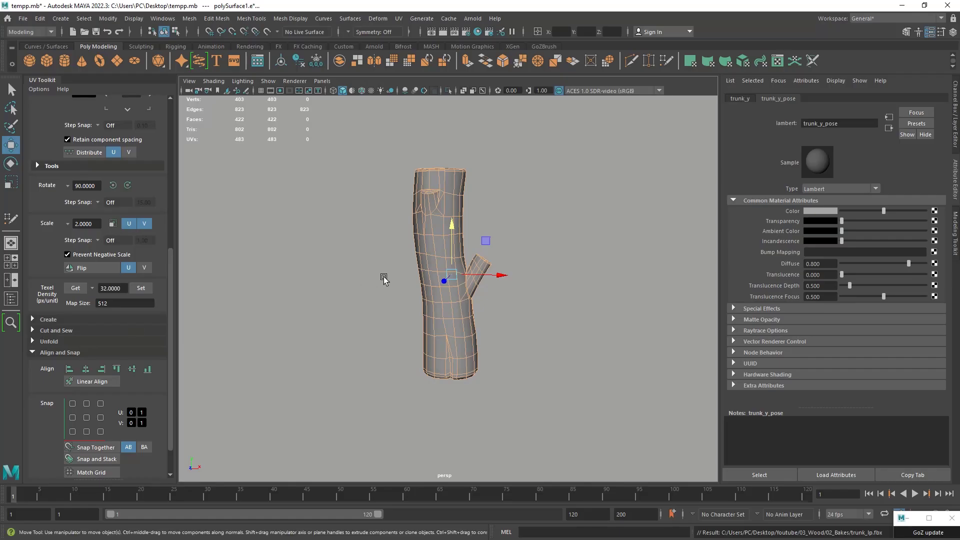
- Switch to Maya and compare the low-poly trunk with the baked trunk in Substance 3D Painter from several angles
left_click_drag(522, 286, 529, 328, "alt")
left_click(526, 327)
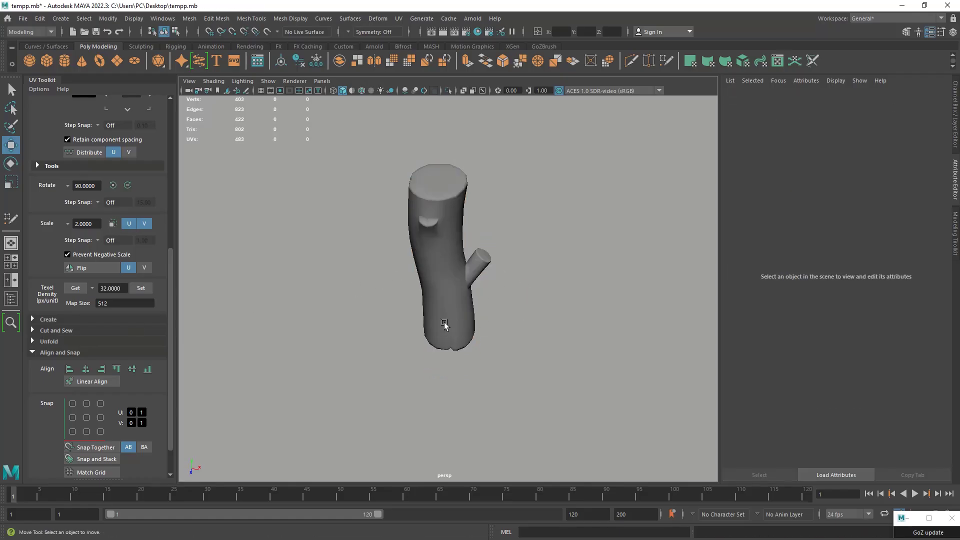
left_click(445, 324)
key("r")
mouse_move(491, 300)
left_mouse_down("alt")
mouse_move(506, 305)
mouse_move(512, 295)
mouse_move(499, 317)
left_mouse_up("alt")
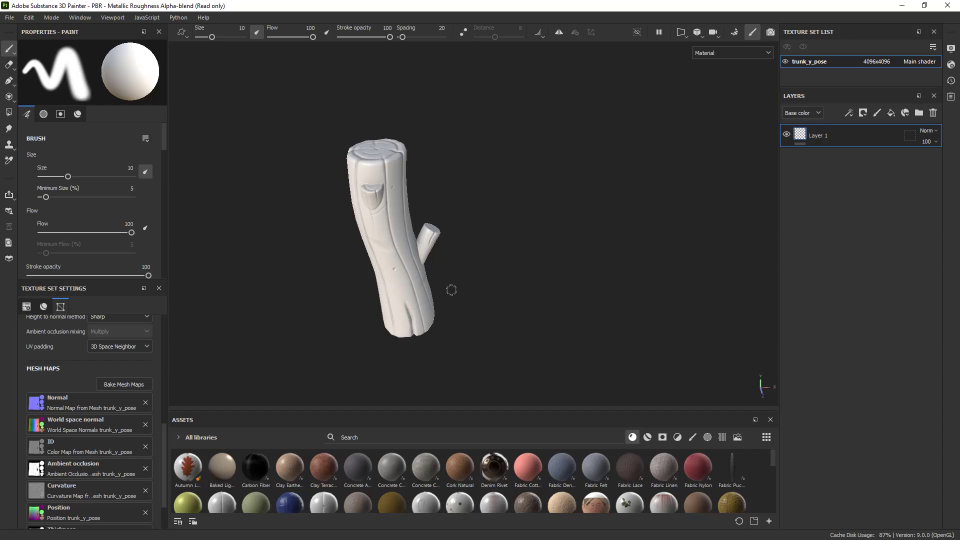
key("alt+Tab")
left_click_drag(517, 314, 536, 301, "alt")
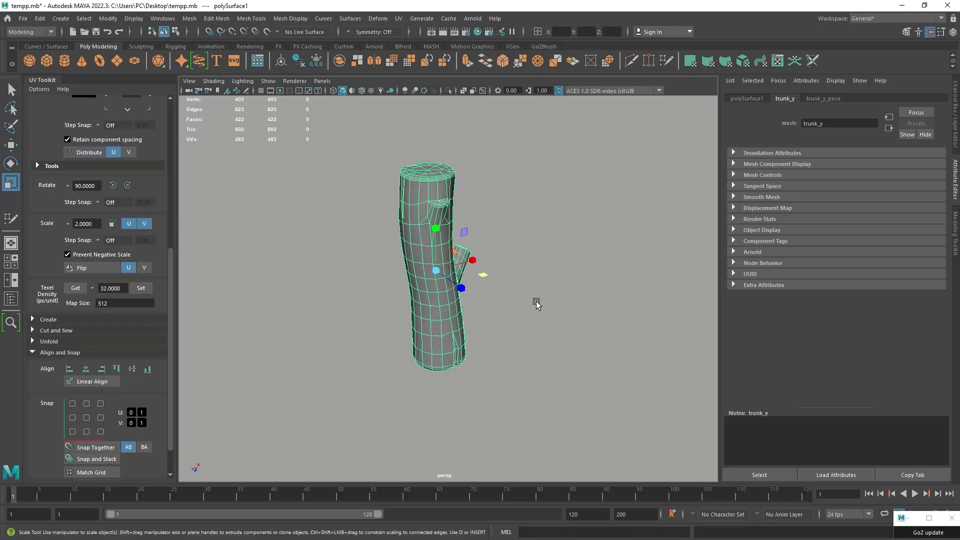
mouse_move(484, 285)
left_mouse_down("alt")
mouse_move(457, 290)
mouse_move(449, 306)
mouse_move(435, 299)
mouse_move(476, 299)
mouse_move(449, 305)
mouse_move(436, 295)
mouse_move(501, 274)
mouse_move(482, 298)
left_mouse_up("alt")
left_click(475, 315)
key("ctrl+z")
key("ctrl+z")
key("ctrl+s")
left_click(483, 314)
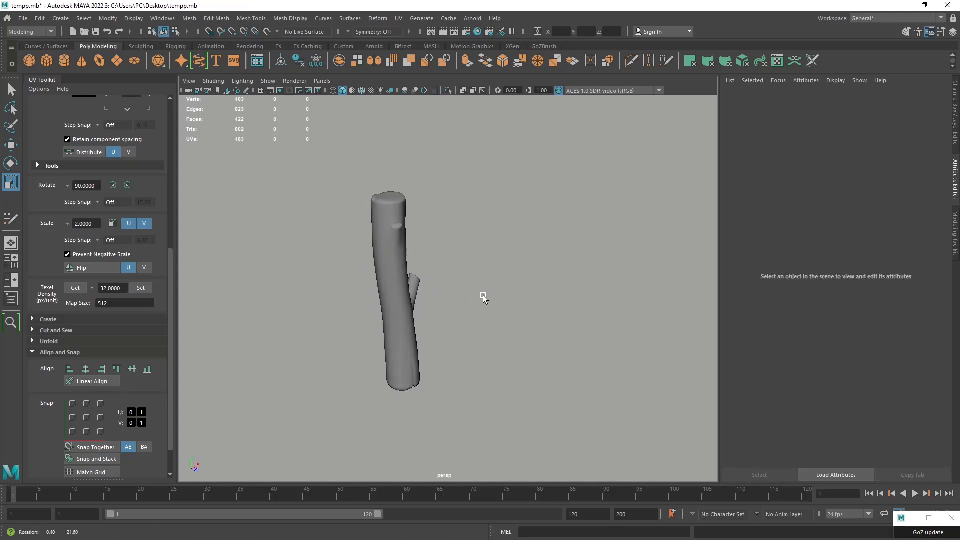
- Duplicate the trunk, offset the copy about 4.04 cm along Z, and show the viewport grid
key("ctrl+z")
key("w")
left_click_drag(423, 315, 530, 338)
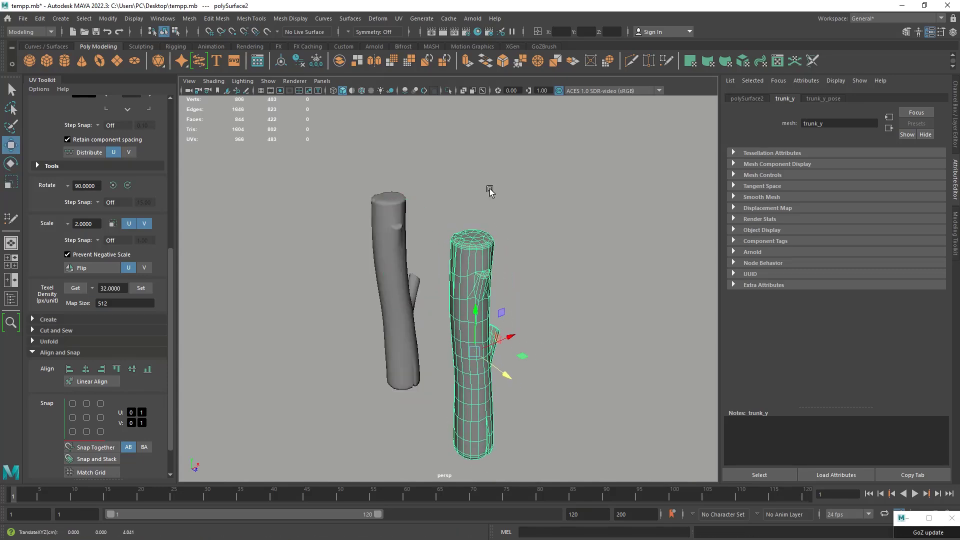
left_click(259, 91)
left_click_drag(471, 229, 529, 215, "alt")
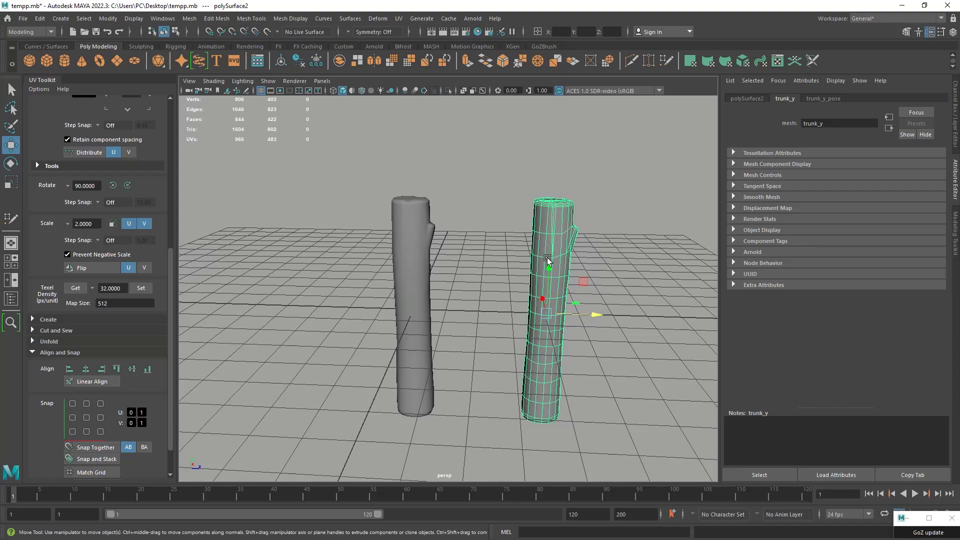
- Adjust the copy's distance from the original along Z and rotate both upright trunks about their vertical axes
left_click_drag(583, 316, 554, 324)
key("e")
left_click_drag(505, 388, 523, 286)
left_click(419, 281)
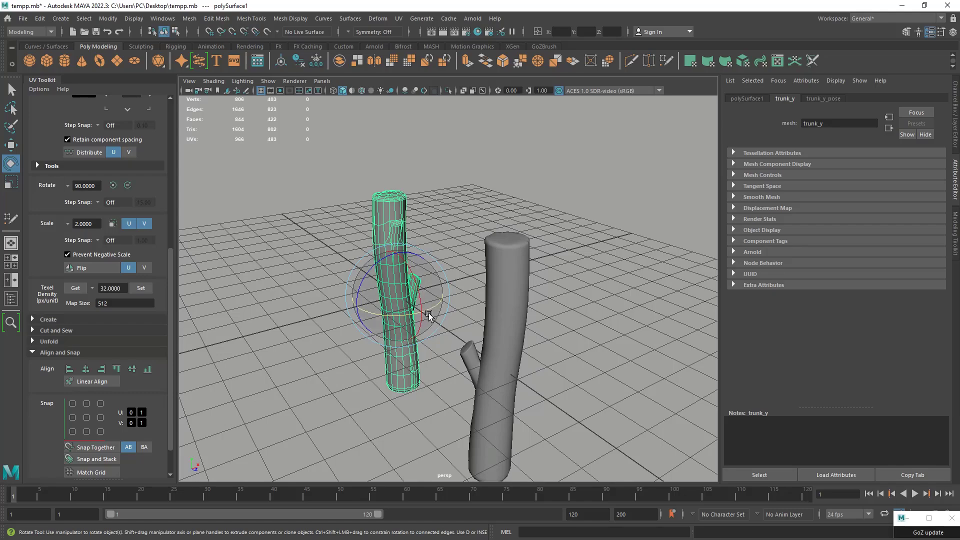
left_click_drag(429, 315, 504, 310)
left_click(511, 273)
- Duplicate the original trunk again and place the new copy between the two uprights, about 1.95 along Z
middle_click_drag(482, 293, 427, 277, "alt")
left_click(373, 272)
key("ctrl+d")
key("w")
left_click_drag(407, 288, 462, 312)
- Thin the middle trunk by scaling it to about 0.46 in X and Z while keeping its full height
key("r")
middle_click_drag(472, 305, 461, 306)
left_click(482, 295)
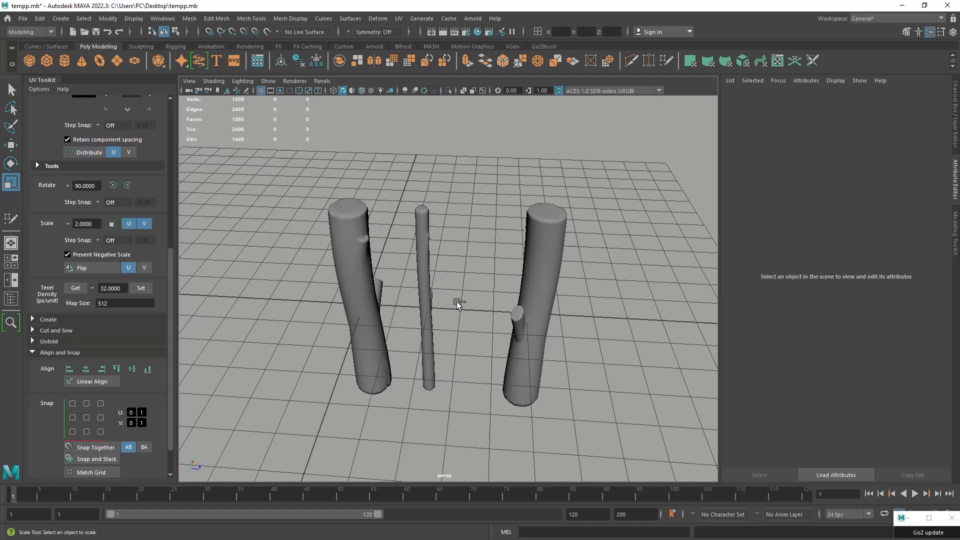
key("ctrl+z")
key("ctrl+z")
left_click_drag(471, 303, 461, 302)
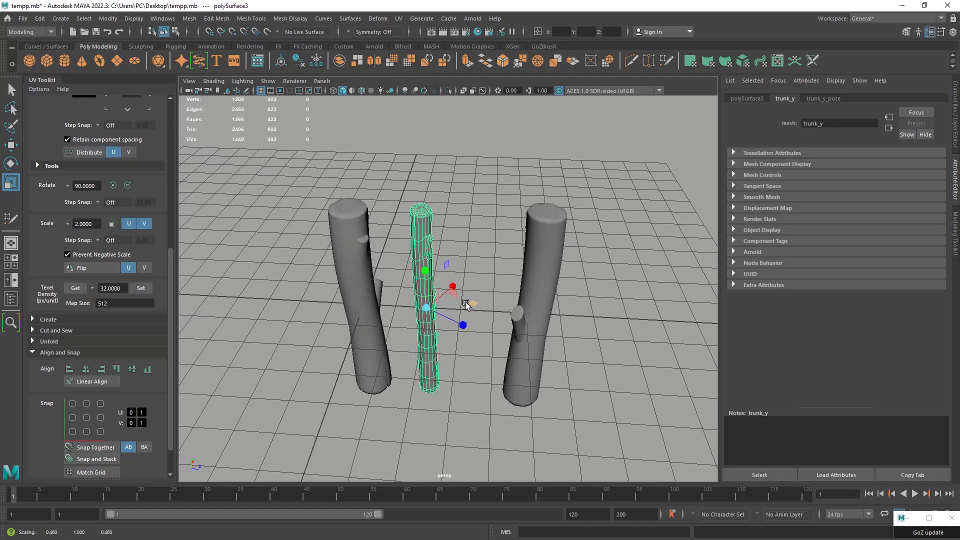
left_click(468, 299)
- Try to tip the thin middle trunk over with a freehand rotation
key("e")
left_click(433, 301)
key("w")
key("e")
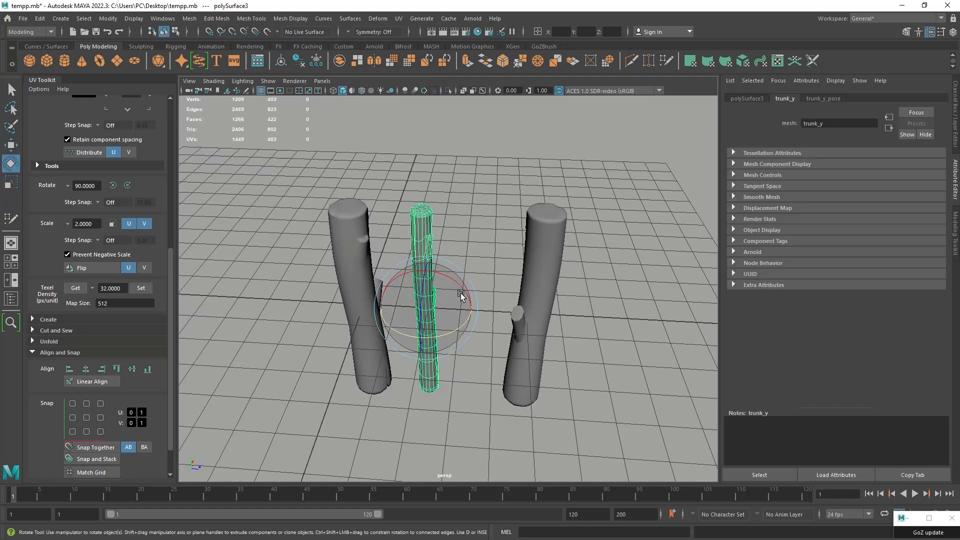
left_click_drag(457, 283, 403, 283)
- Show the thin trunk's transform channels, undo the freehand rotation, and freeze its transformations
left_click(954, 131)
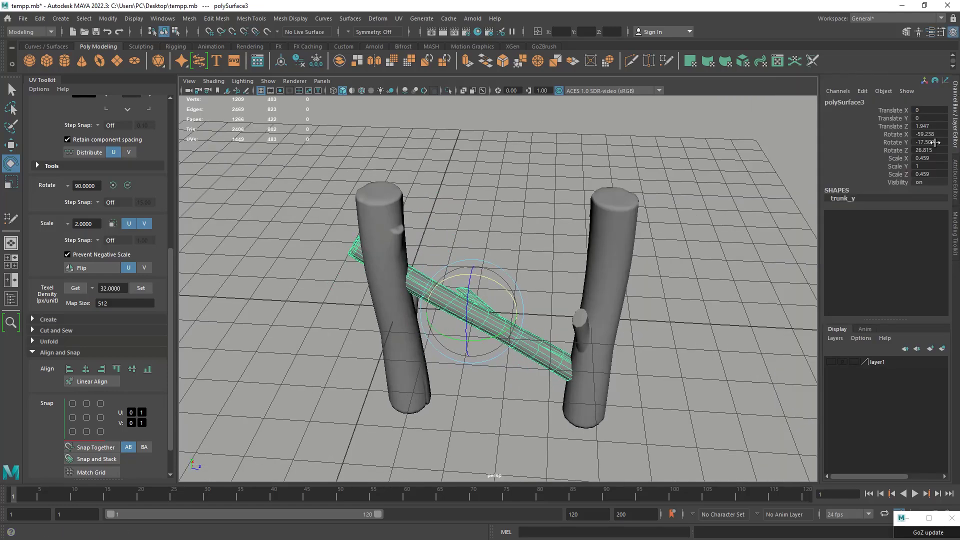
key("ctrl+z")
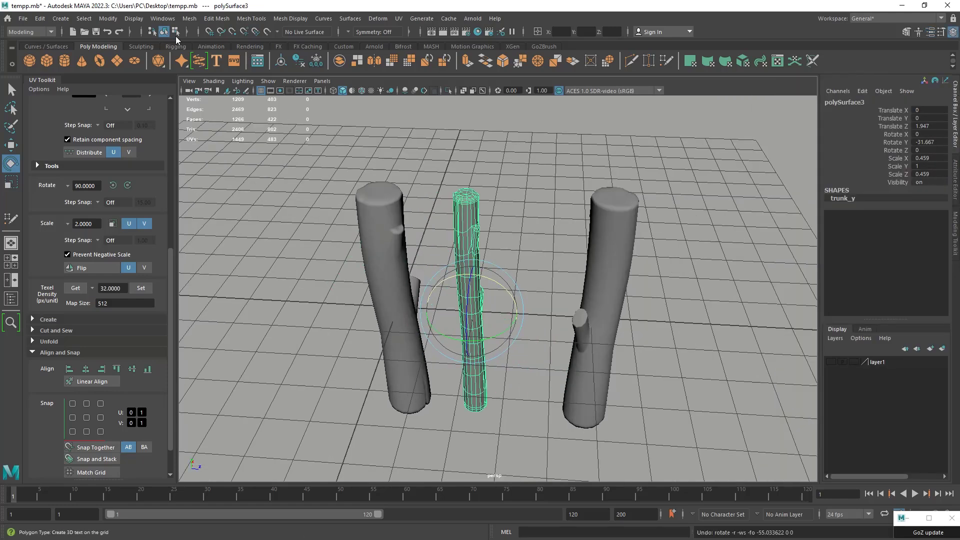
left_click(108, 18)
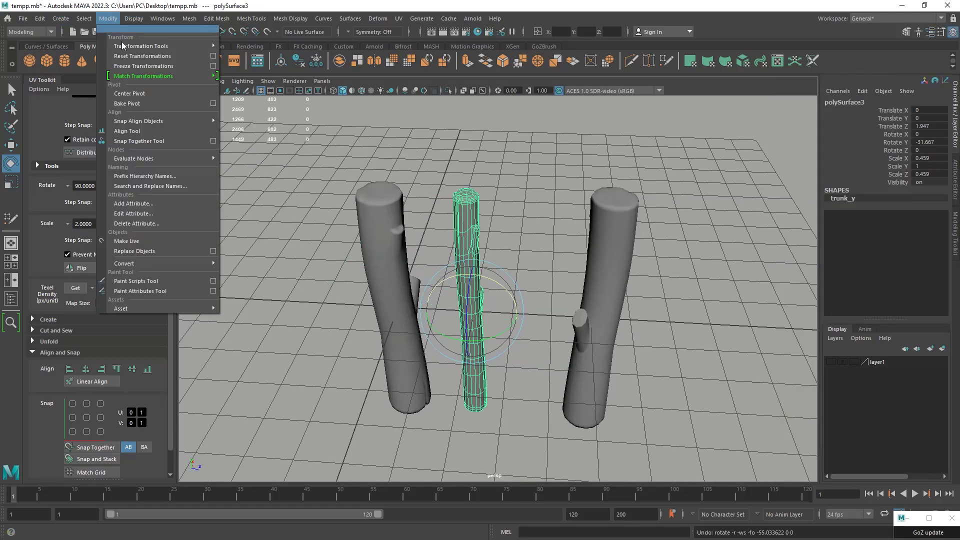
left_click(157, 67)
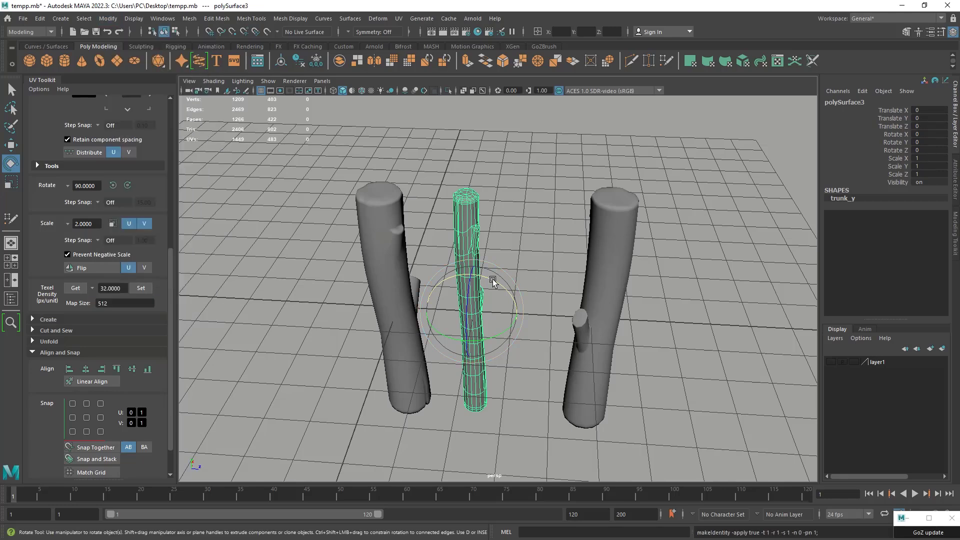
- Set the thin trunk's X rotation to 90 so it lies horizontally as a crossbar
left_click_drag(493, 277, 474, 271)
key("ctrl+z")
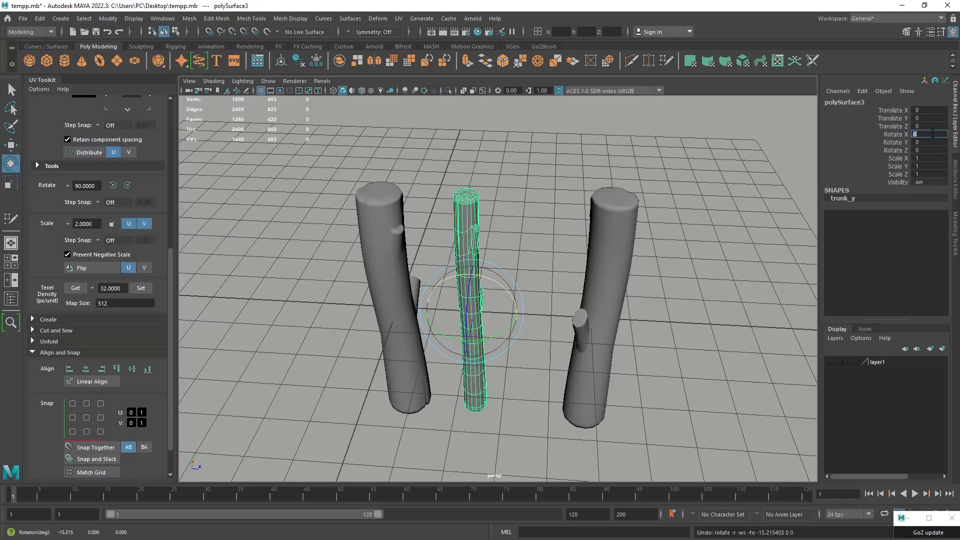
left_click(932, 133)
type("90")
key("Return")
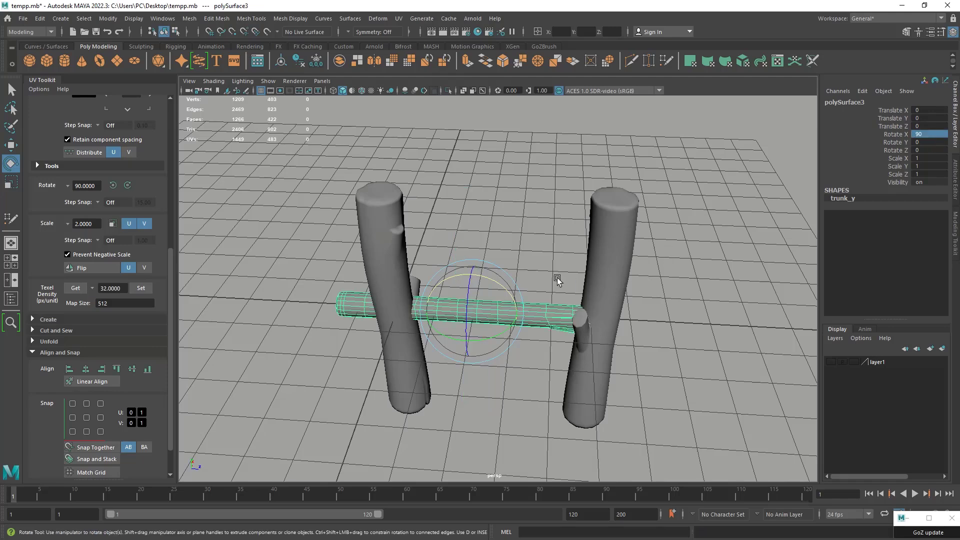
- Raise the crossbar between the uprights to about 1.73 in Y and 0.65 in Z, keeping its thickness
left_click_drag(557, 278, 561, 258, "alt")
key("w")
left_click_drag(498, 299, 445, 214)
key("r")
key("w")
key("r")
mouse_move(485, 249)
left_mouse_down("alt")
mouse_move(472, 231)
mouse_move(471, 258)
left_mouse_up("alt")
key("ctrl+z")
key("w")
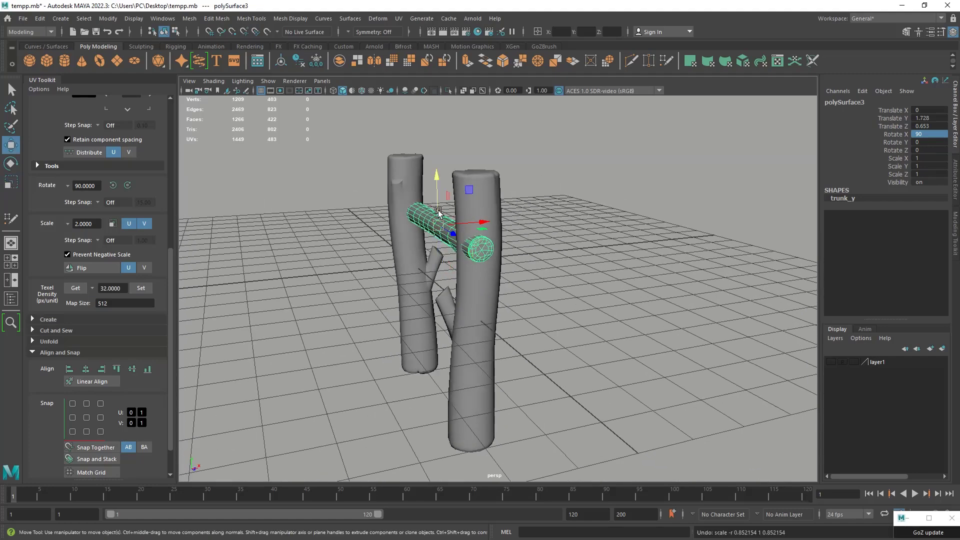
- Lower the crossbar to around the mid-height of the two upright trunks
left_click_drag(439, 210, 447, 249)
left_click_drag(447, 249, 461, 279, "alt")
key("e")
key("w")
left_click_drag(469, 313, 469, 284, "alt")
- Switch the crossbar to edge editing, turn on Soft Select, and select a single edge near its middle
right_click_drag(469, 284, 465, 275)
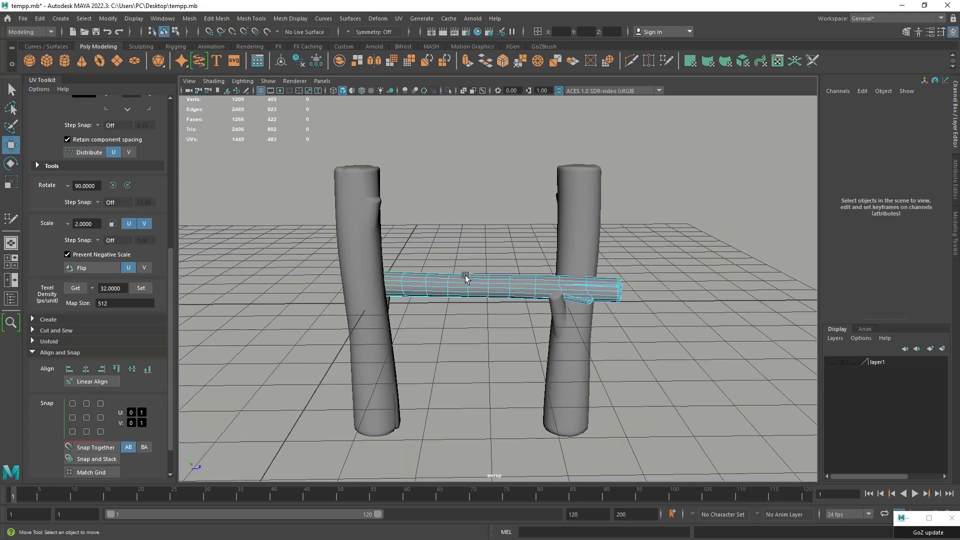
double_click(468, 284)
key("b")
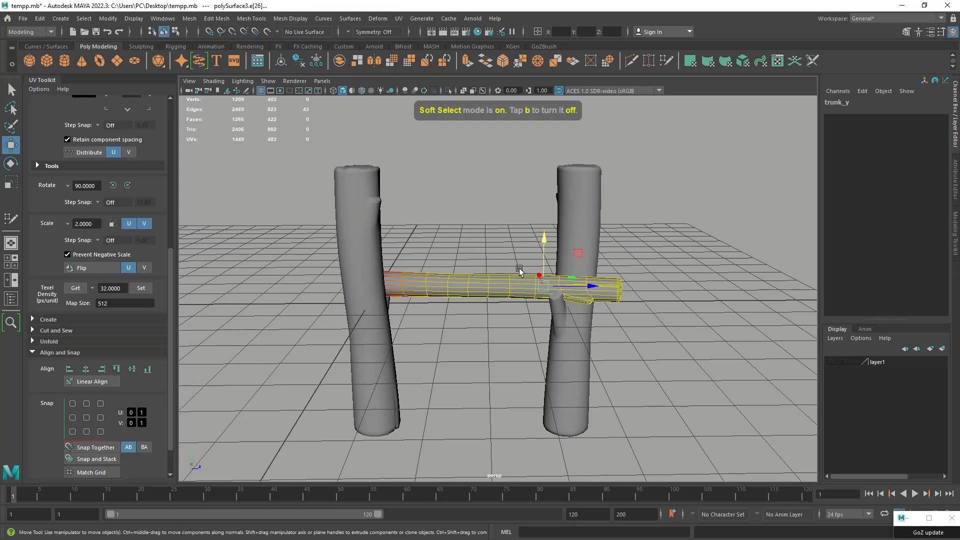
left_click(468, 290)
- Try bending the crossbar's middle downward with soft selection, and undo the bend
left_click_drag(489, 302, 476, 239, "alt")
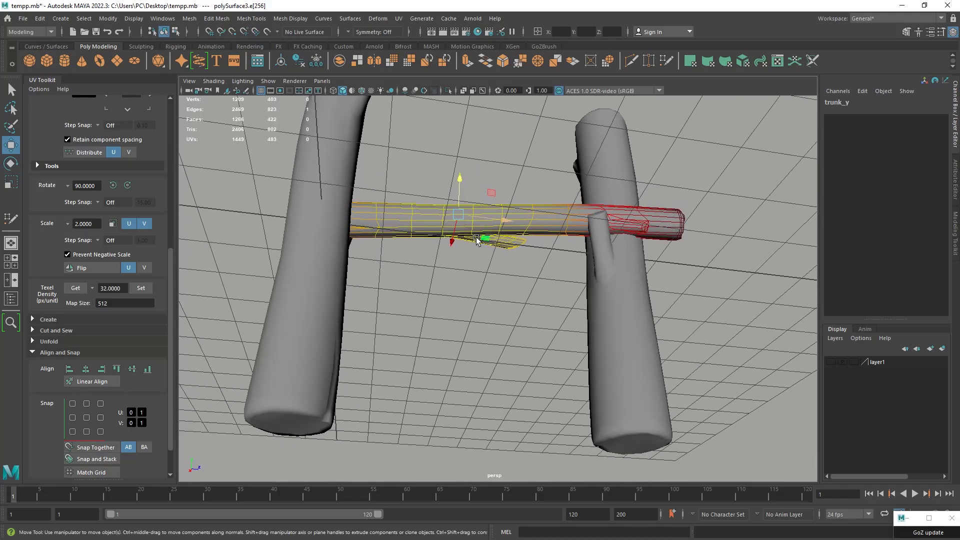
scroll(478, 290, "up", 3)
middle_click_drag(499, 224, 502, 282, "alt")
scroll(465, 291, "up", 3)
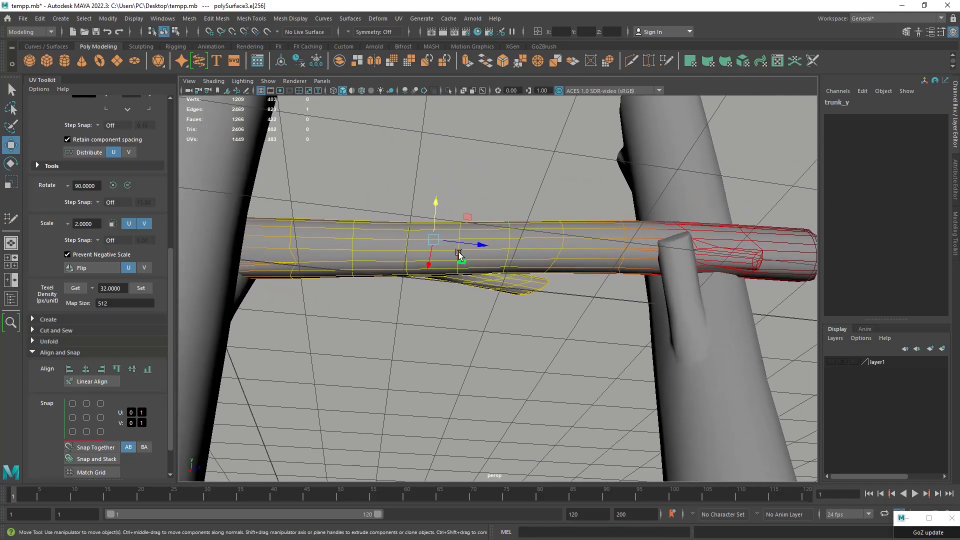
left_click_drag(459, 229, 452, 299, "alt")
right_click_drag(479, 306, 514, 235)
scroll(485, 282, "down", 3)
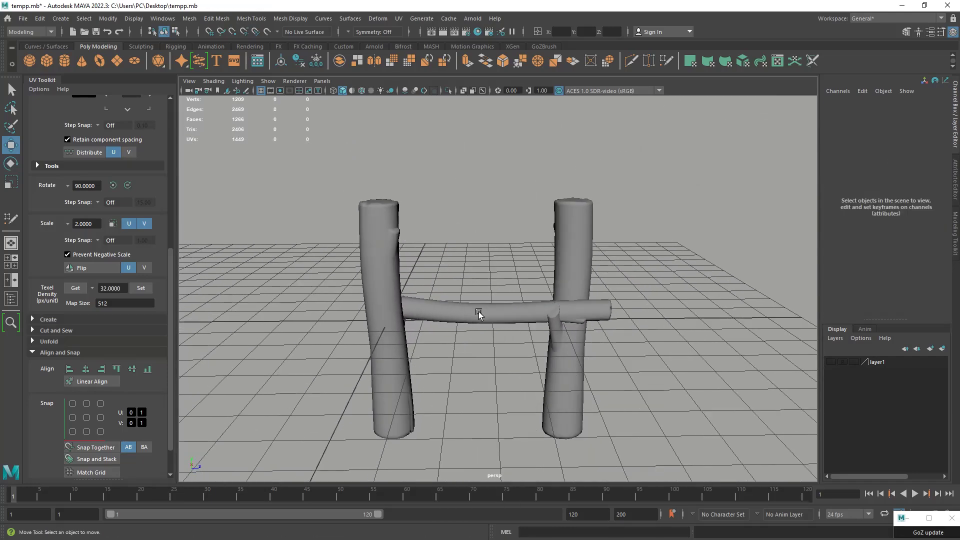
left_click(480, 315)
key("ctrl+z")
key("ctrl+z")
key("ctrl+z")
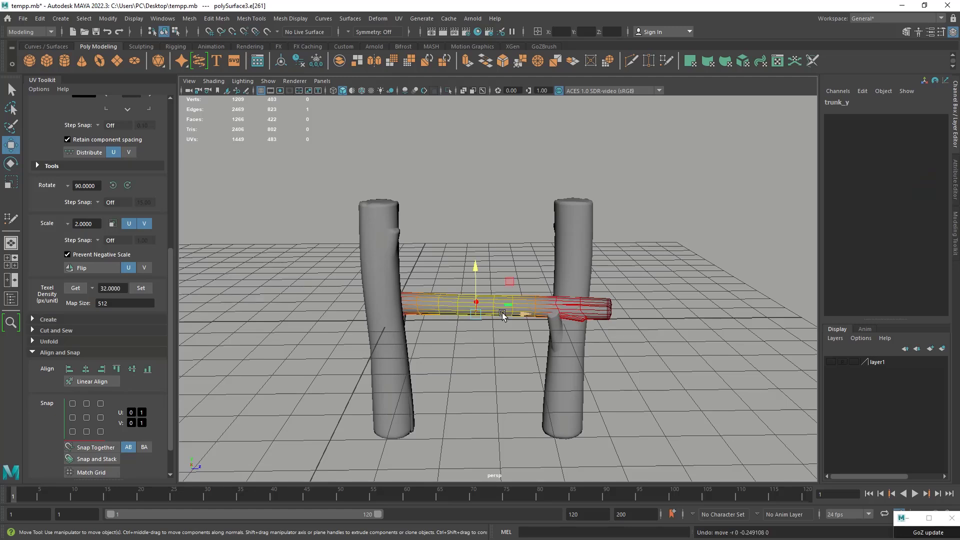
- Duplicate the straight crossbar and raise the copy to form a second, upper crossbar between the uprights
right_click_drag(501, 284, 494, 285)
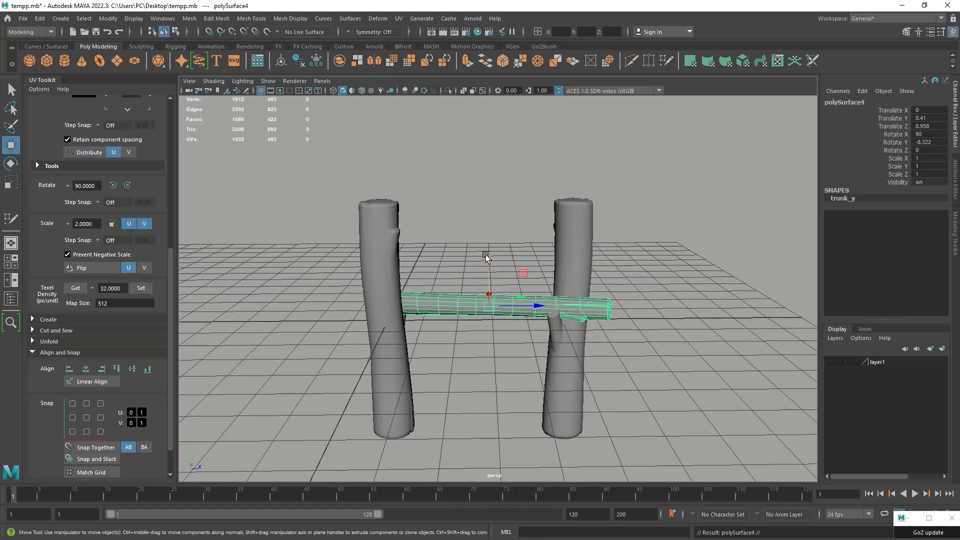
left_click_drag(486, 256, 484, 200)
- Bend the lower crossbar's middle slightly downward by soft-moving one of its central edges, and deselect it
left_click(488, 307)
right_click_drag(482, 270, 480, 224)
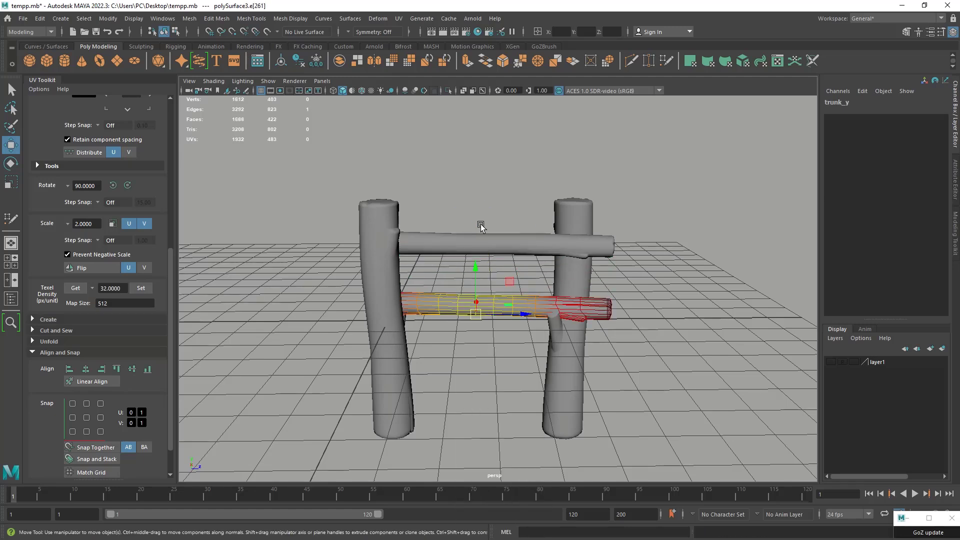
left_click_drag(479, 284, 474, 294)
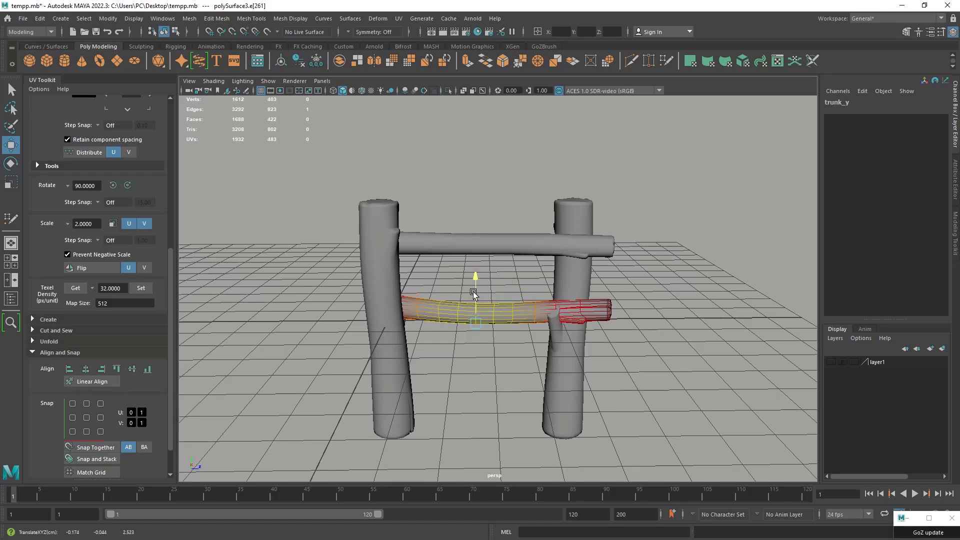
right_click_drag(504, 255, 650, 228)
left_click(672, 227)
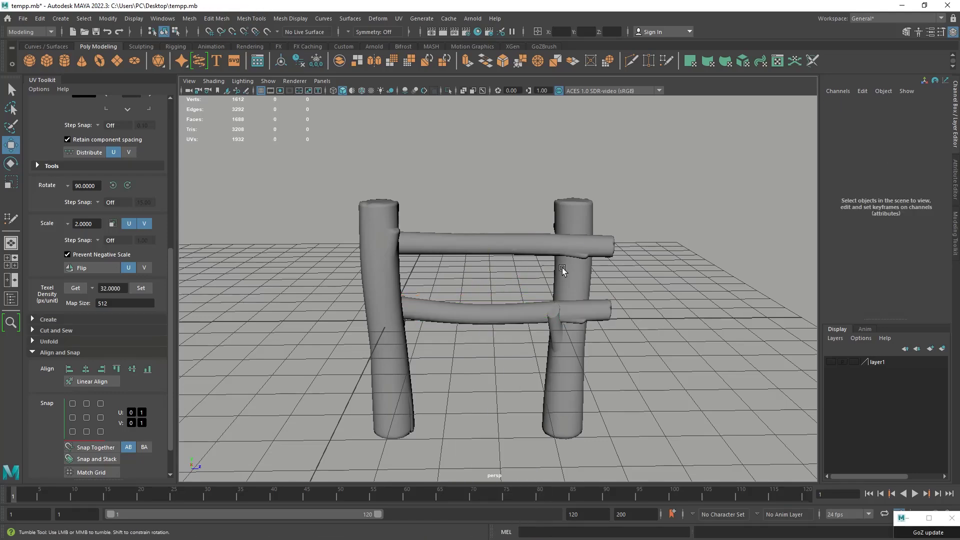
- Fit the upper crossbar between the uprights, scaling it to about 0.77 in X and Z and 0.91 in Y, with about 3.4 Y rotation
left_click_drag(562, 268, 517, 242, "alt")
left_click(494, 255)
key("r")
key("e")
key("w")
key("r")
left_click(634, 243)
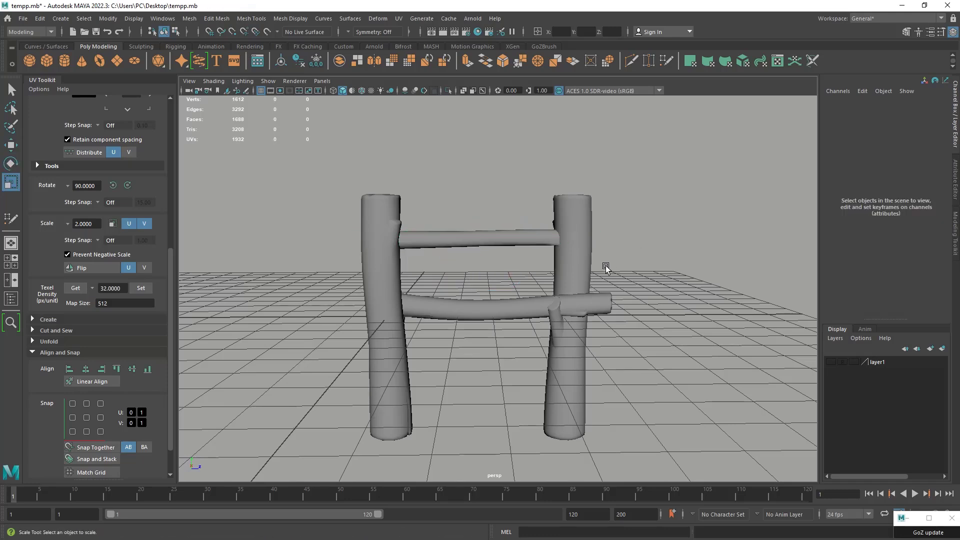
- Lower the upper crossbar slightly between the uprights
left_click_drag(604, 266, 595, 264, "alt")
left_click(499, 245)
key("w")
left_click_drag(475, 217, 474, 228)
- Give the upper crossbar a gentle sag by soft-moving an edge near its middle, and deselect it
right_click_drag(514, 229, 510, 198)
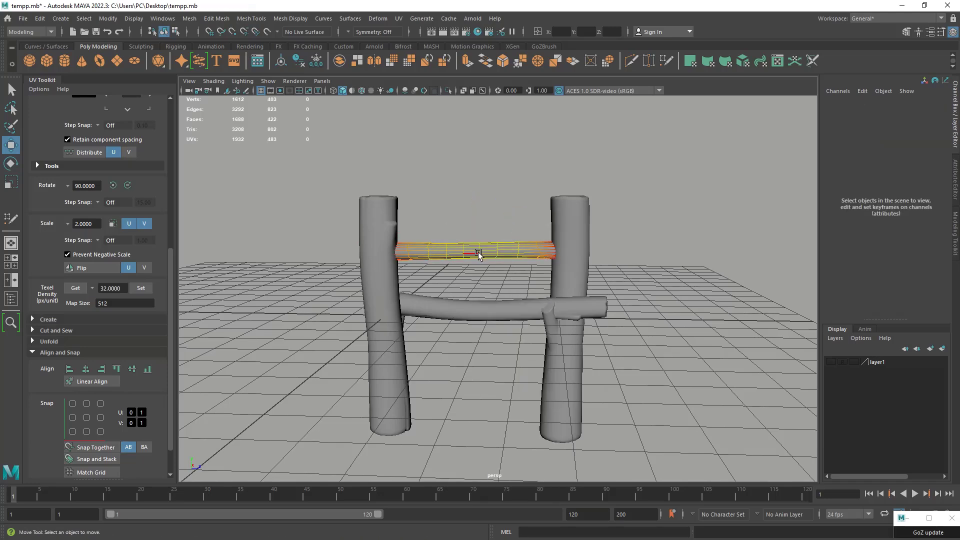
left_click(478, 252)
right_click_drag(480, 256, 495, 268, "alt")
left_click(495, 268)
left_click(432, 226)
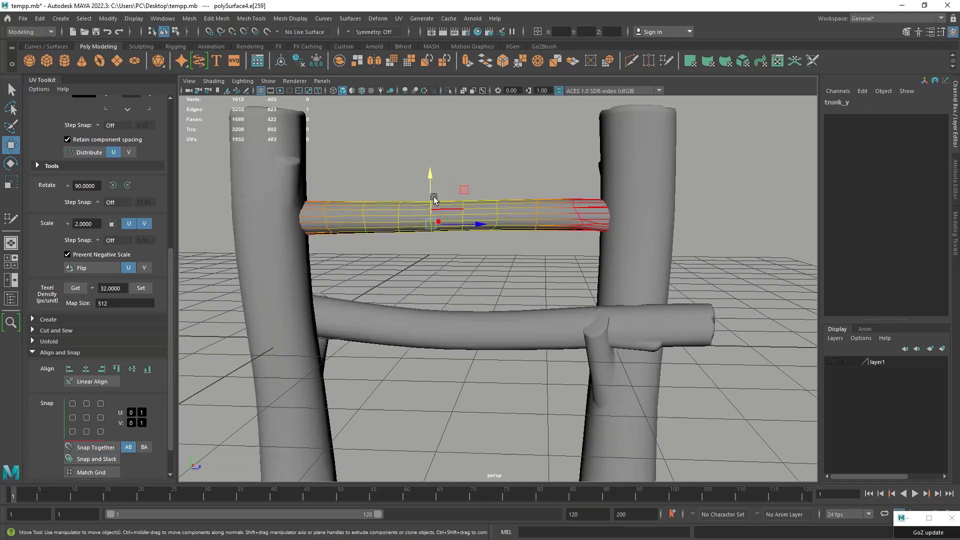
right_click_drag(467, 210, 512, 185)
left_click(499, 178)
- Shift the lower crossbar to about 0.56 in Z and 0.51 in Y so both ends protrude through the uprights
right_click_drag(350, 218, 280, 233, "alt")
left_click_drag(457, 256, 469, 274, "alt")
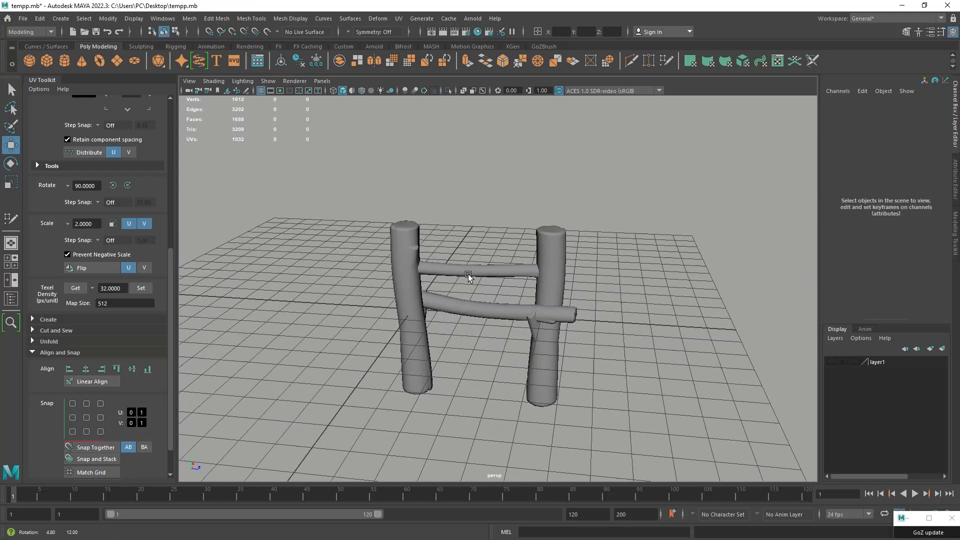
left_click(508, 320)
left_click_drag(530, 309, 527, 309)
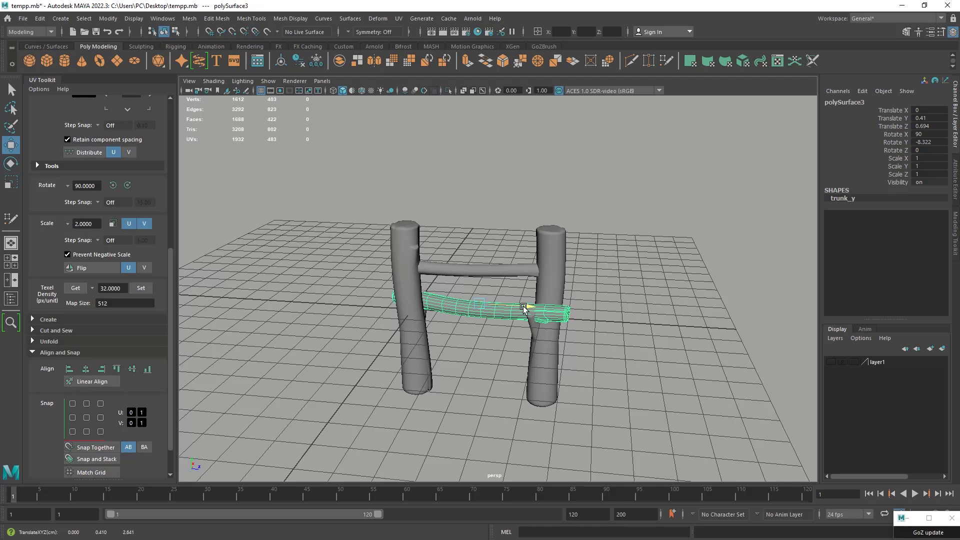
left_click_drag(474, 279, 477, 279)
- Try rotating the lower crossbar by about 7.9 in Z
key("e")
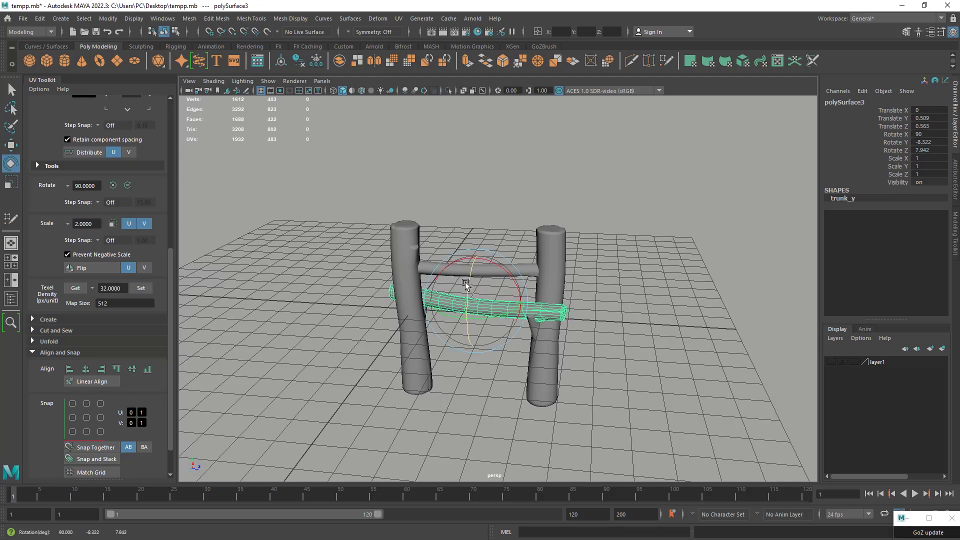
left_click(634, 279)
left_click_drag(634, 279, 591, 301, "alt")
left_click(542, 302)
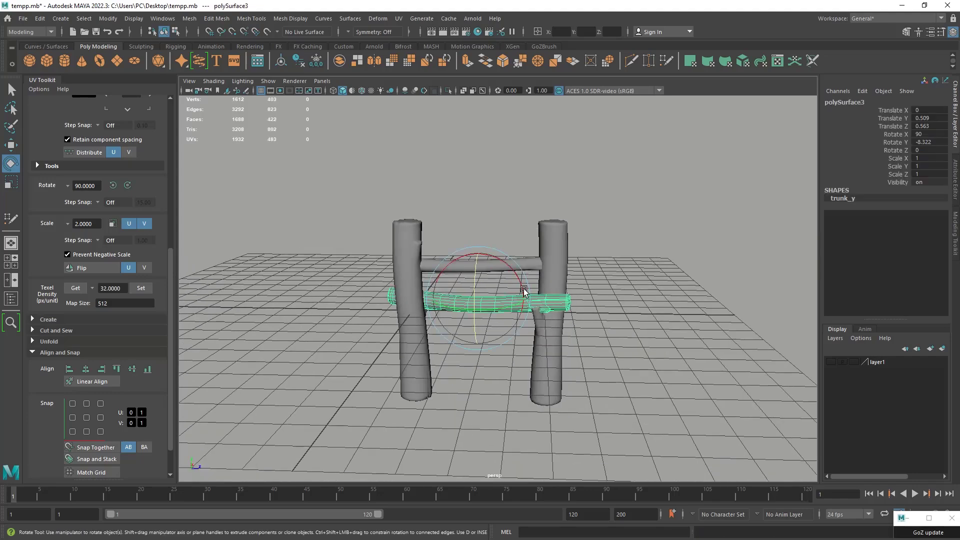
- Raise the lower crossbar to about 0.74 in Y and deselect it
key("w")
left_click_drag(481, 275, 524, 276)
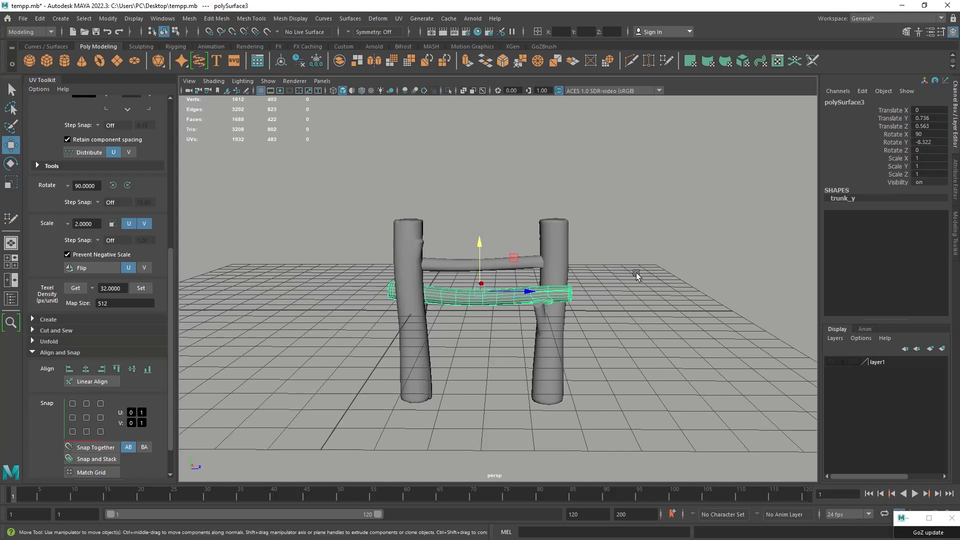
left_click(635, 273)
- Raise the upper crossbar to about 2.5 in Y, near the tops of the uprights, and deselect it
left_click(513, 262)
left_click_drag(482, 239, 482, 223)
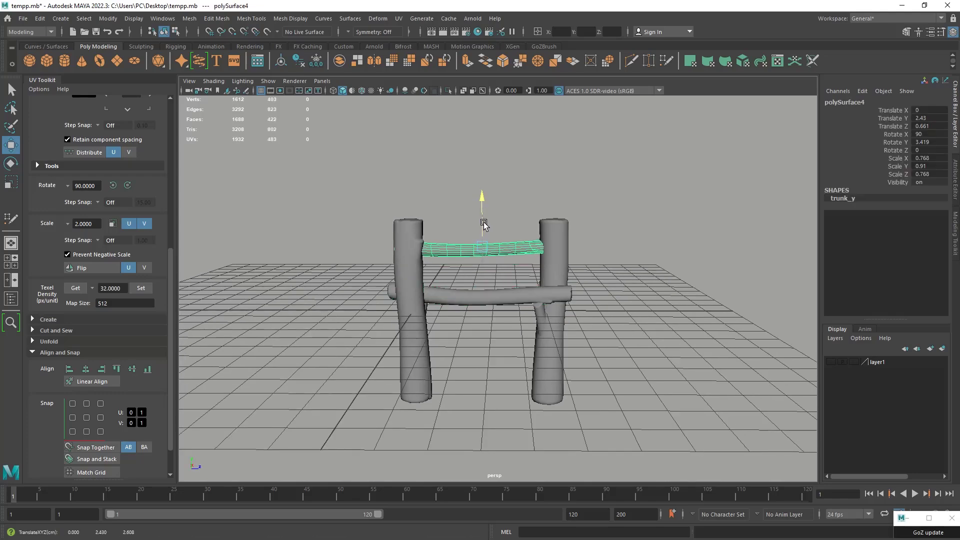
left_click(595, 207)
- Hide the viewport grid to view the structure against a plain background
mouse_move(596, 245)
left_mouse_down("alt")
mouse_move(601, 256)
mouse_move(598, 249)
left_mouse_up("alt")
left_click(260, 91)
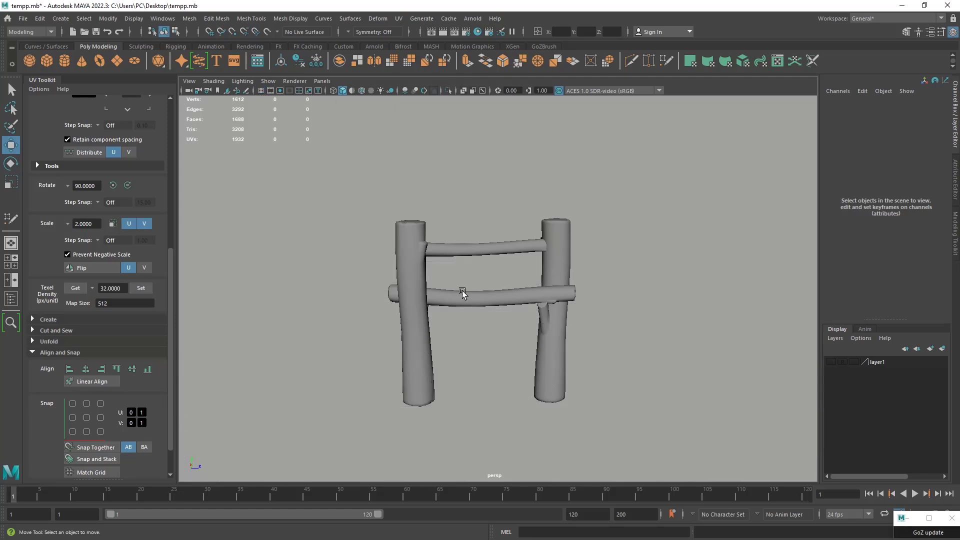
scroll(465, 297, "up", 2)
- Try a lower arrangement, moving the lower crossbar to about -0.63 and the upper one to about 1.63 in Y
left_click(468, 296)
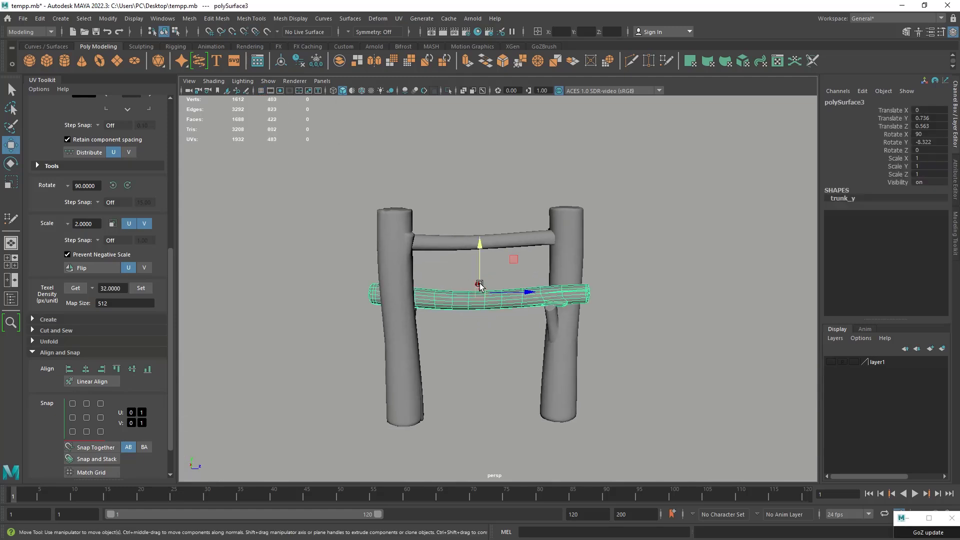
left_click_drag(480, 269, 481, 311)
left_click(471, 244)
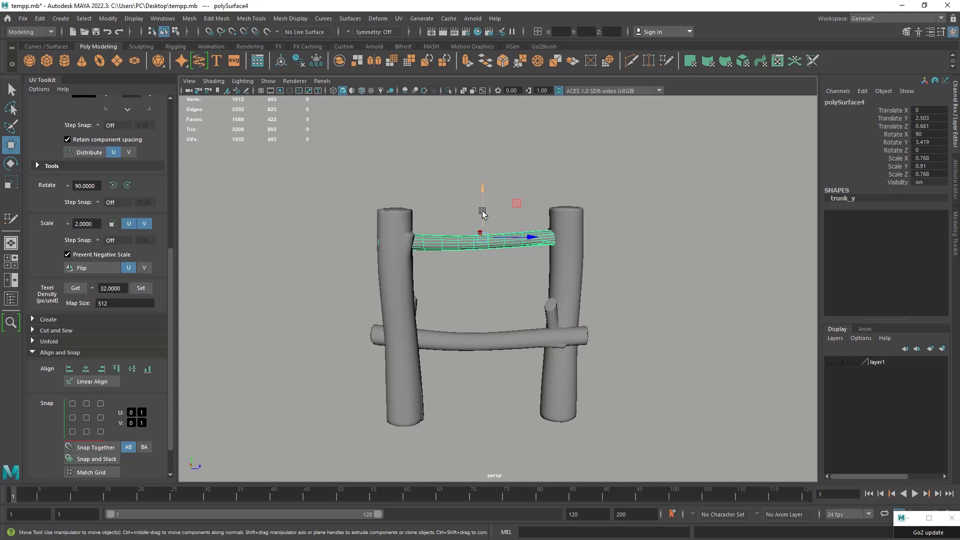
left_click_drag(483, 213, 482, 242)
left_click(472, 306)
left_click(471, 340)
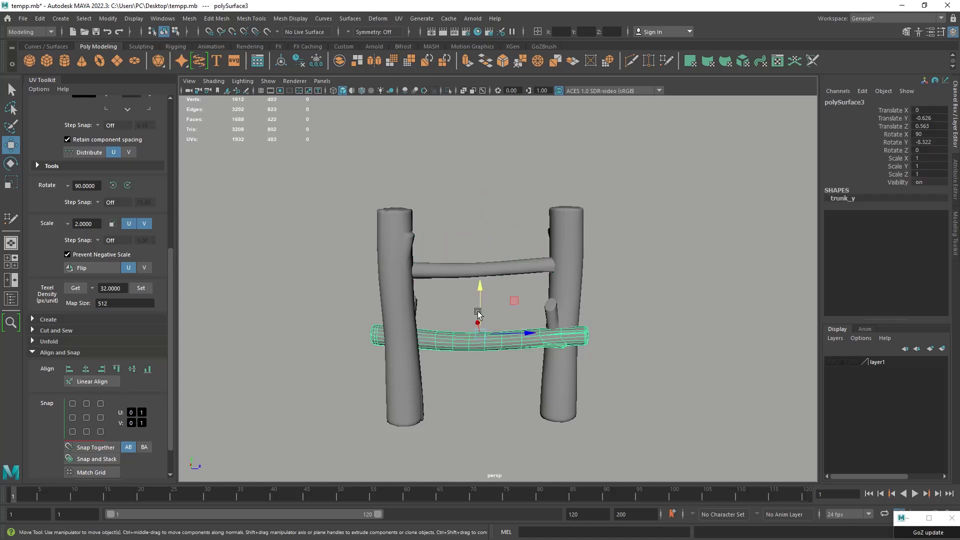
left_click_drag(480, 309, 481, 297)
- Undo the recent height changes of both crossbars and clear the selection
key("ctrl+z")
key("ctrl+z")
key("ctrl+z")
key("ctrl+z")
key("ctrl+z")
key("ctrl+z")
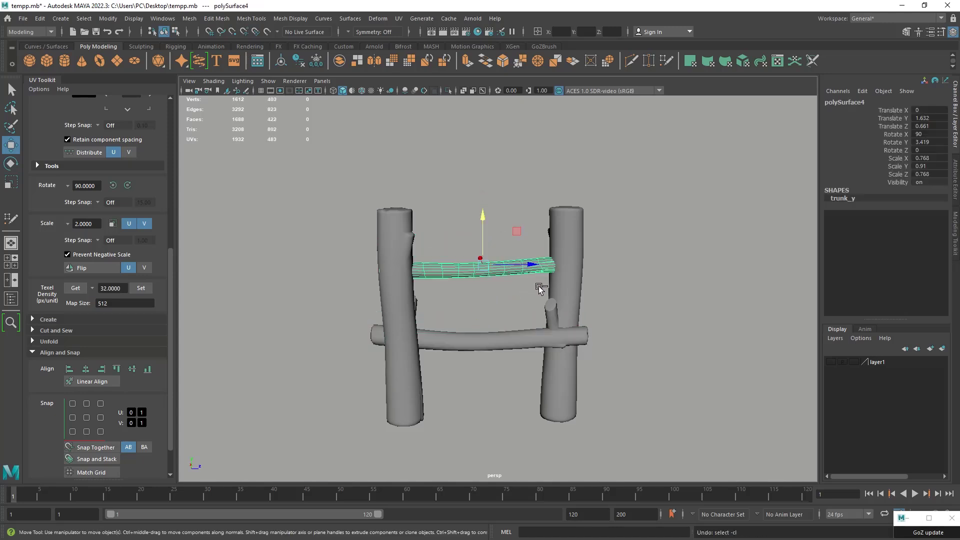
left_click(641, 305)
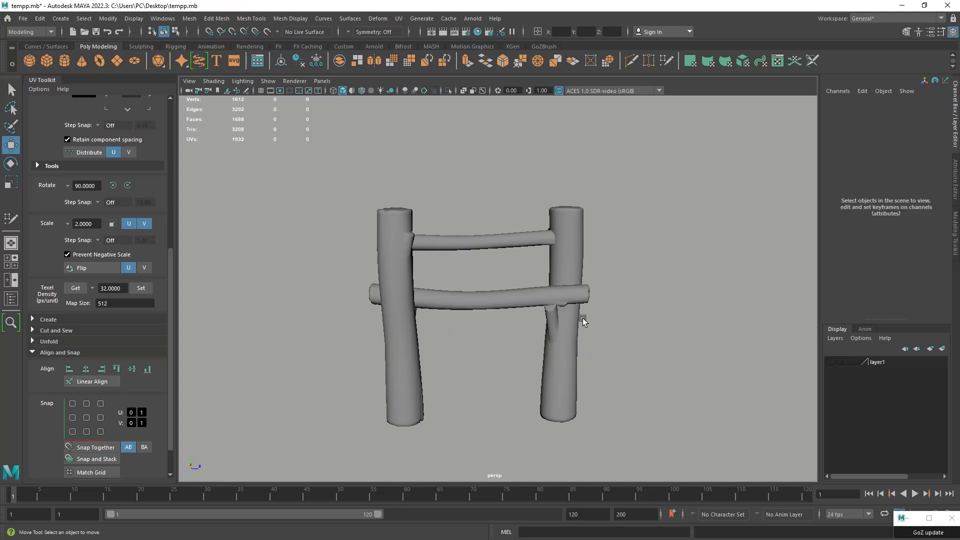
- Select all four trunk pieces and export the selection as FBX, overwriting trunk_lp.fbx in the 02_Bakes folder
left_click_drag(582, 321, 682, 323, "alt")
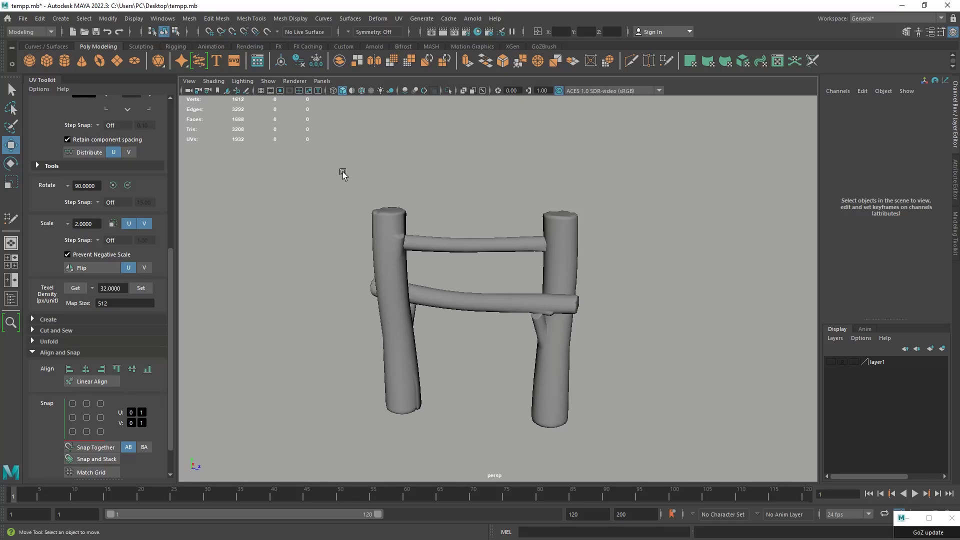
left_click_drag(343, 171, 483, 286)
left_click(23, 19)
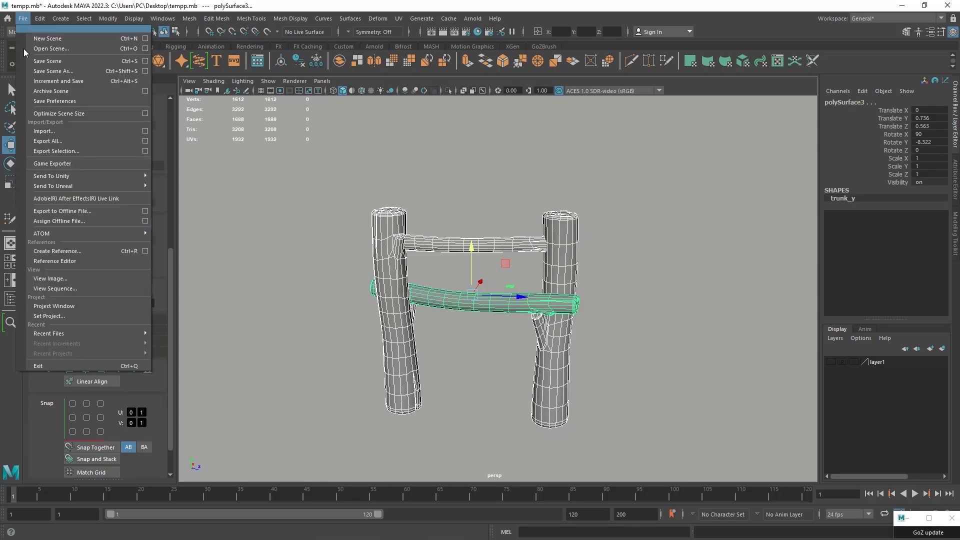
left_click(91, 152)
double_click(422, 209)
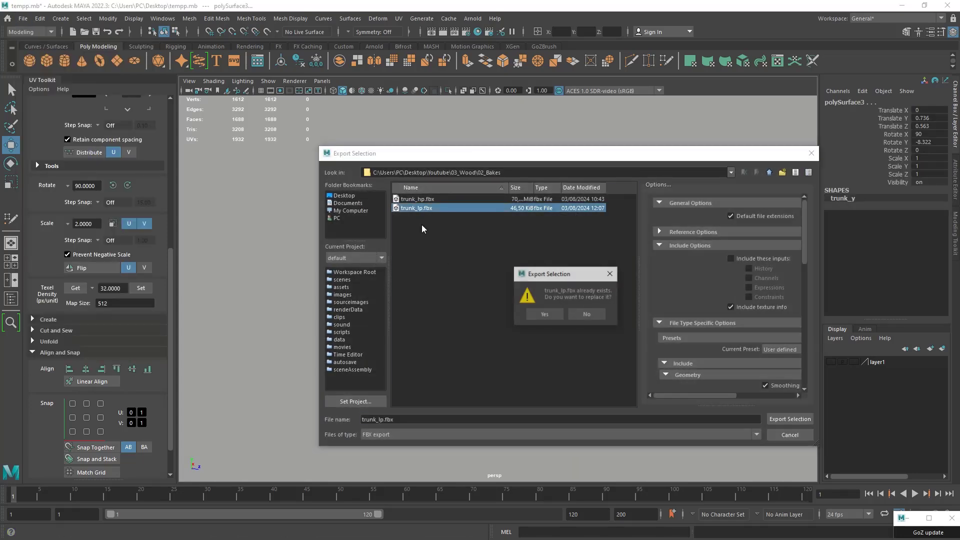
left_click(544, 314)
- Switch to Substance 3D Painter, update the project's mesh through Project Configuration, and inspect the baked structure from several sides
left_click(822, 387)
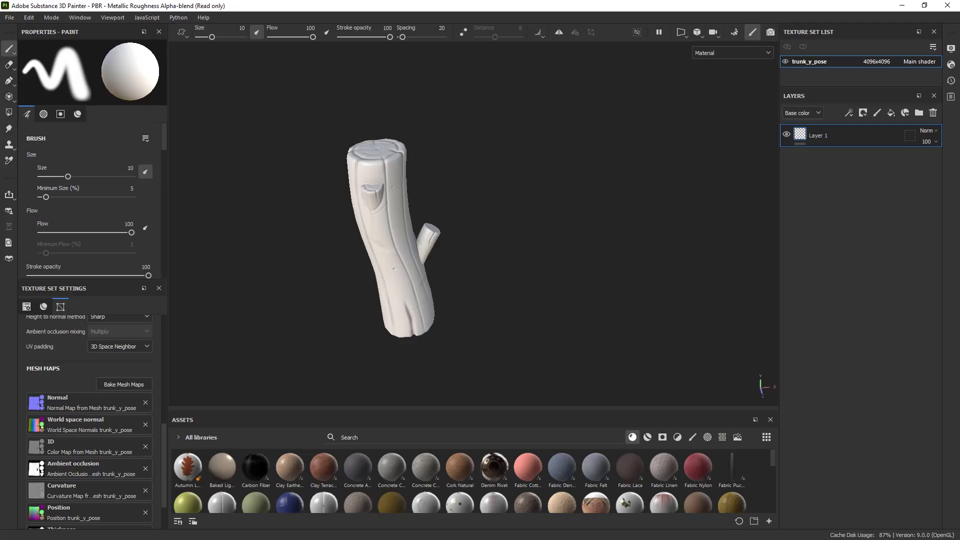
left_click(33, 20)
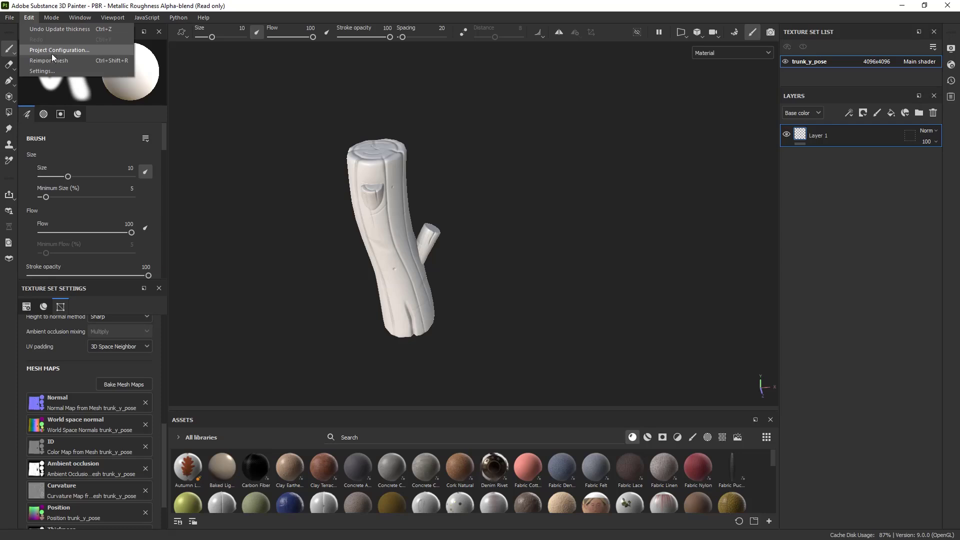
left_click(52, 52)
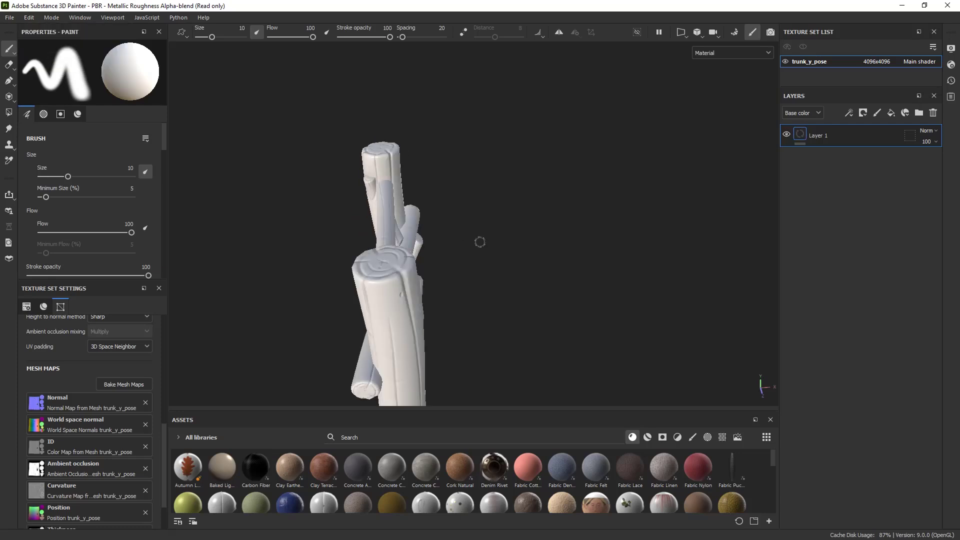
mouse_move(480, 242)
left_mouse_down("alt")
mouse_move(474, 261)
mouse_move(535, 245)
mouse_move(488, 206)
mouse_move(542, 205)
mouse_move(442, 219)
mouse_move(540, 245)
mouse_move(458, 253)
mouse_move(484, 241)
mouse_move(468, 252)
left_mouse_up("alt")
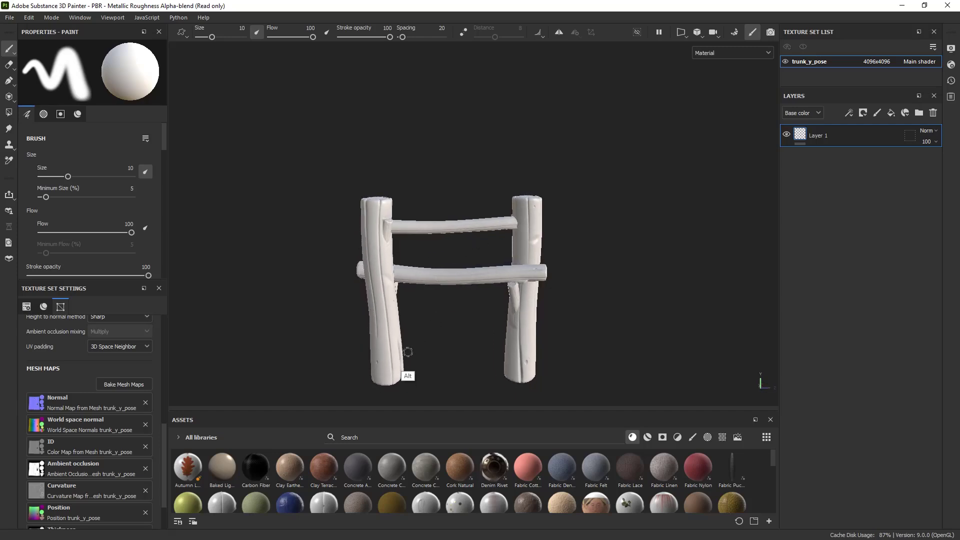
mouse_move(430, 345)
left_mouse_down("alt")
mouse_move(484, 318)
mouse_move(508, 323)
mouse_move(834, 292)
mouse_move(642, 277)
left_mouse_up("alt")
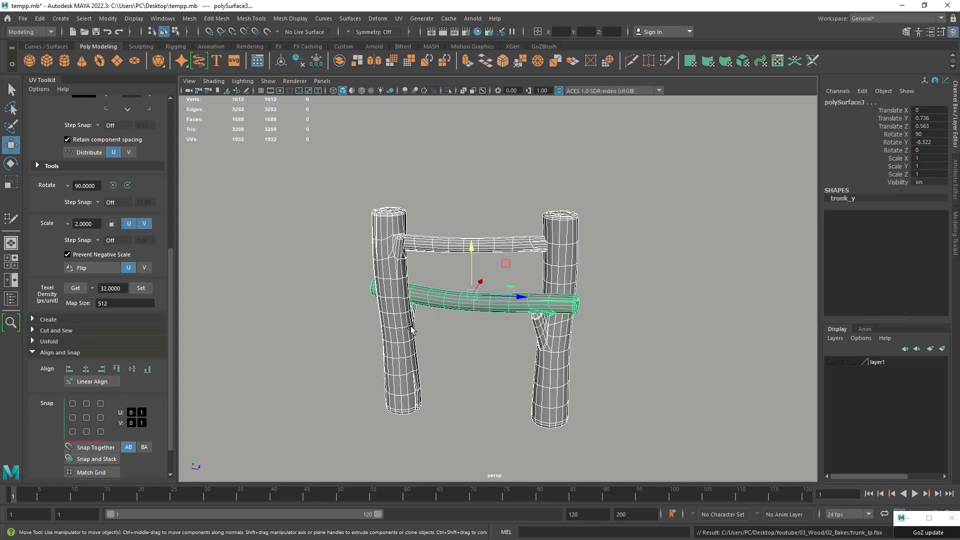
- Back in Maya, duplicate the upper crossbar, move the copy near the uprights' base, and scale it to about 0.705, 0.836, 0.705
left_click_drag(401, 317, 421, 269, "alt")
left_click(458, 237)
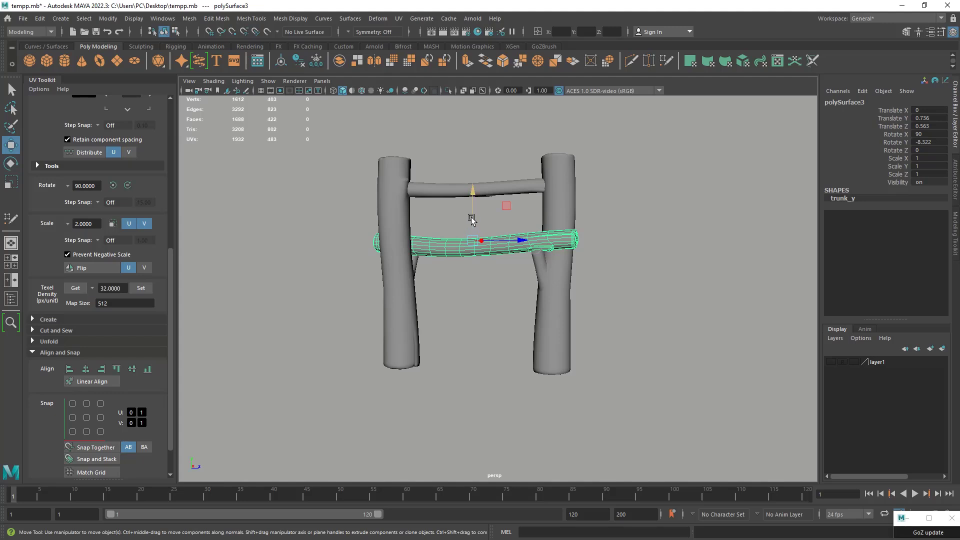
left_click(454, 189)
key("ctrl+d")
left_click_drag(477, 164, 465, 323)
key("r")
left_click(613, 316)
mouse_move(613, 316)
left_mouse_down("alt")
mouse_move(676, 304)
mouse_move(608, 308)
left_mouse_up("alt")
- Raise the new lowest crossbar to about -1.4 in Y
left_click(496, 326)
key("w")
left_click_drag(476, 302, 475, 287)
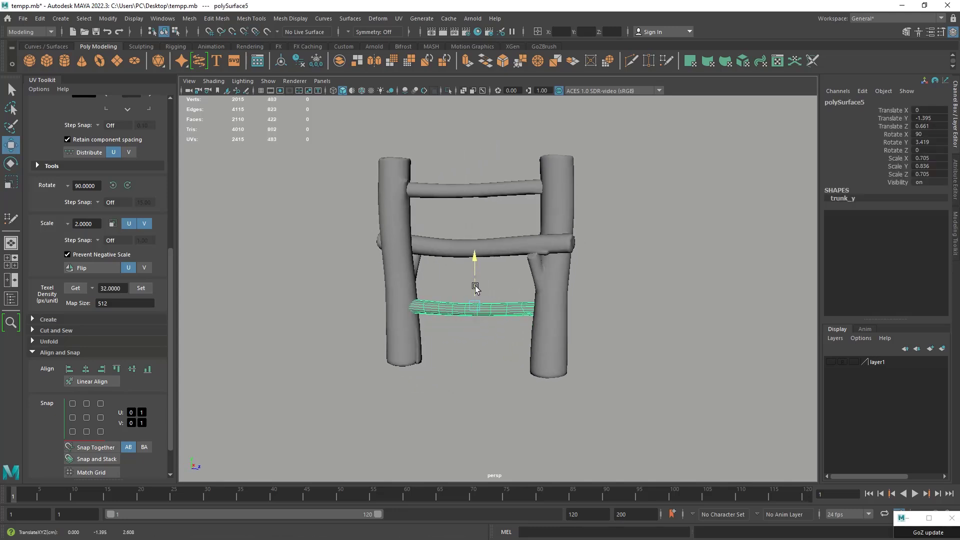
- Select all five trunk pieces and export the selection as FBX, overwriting trunk_lp.fbx in the 02_Bakes folder
left_click(613, 277)
left_click_drag(613, 277, 466, 249, "alt")
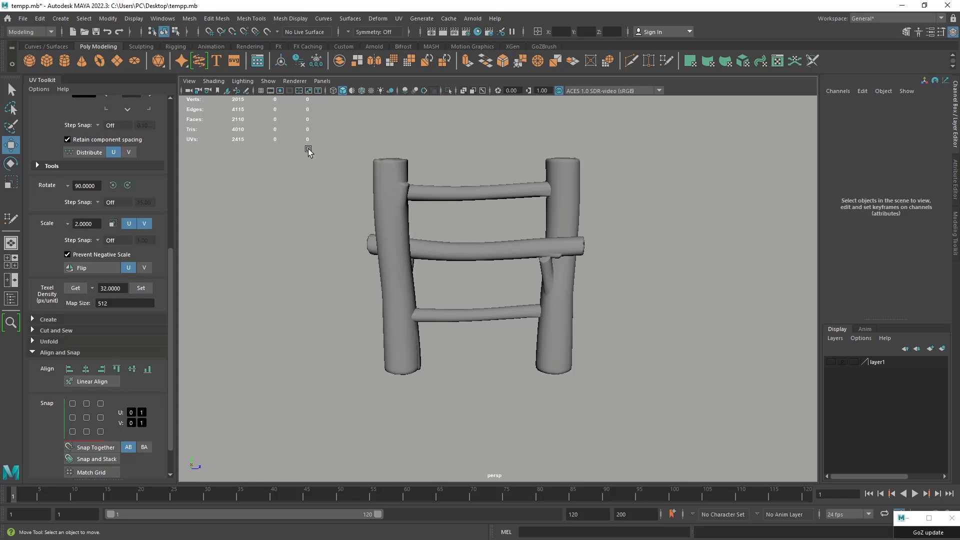
left_click(475, 248)
left_click(23, 18)
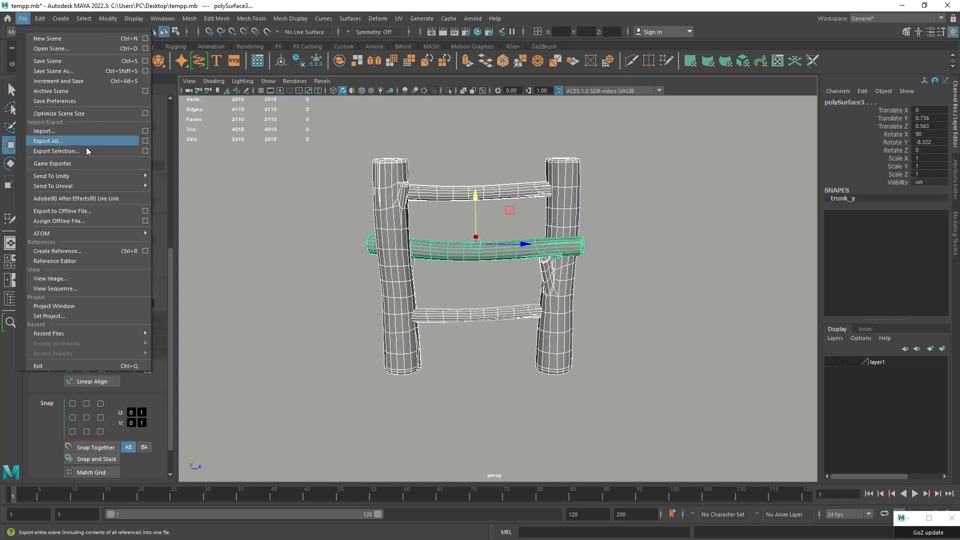
left_click(102, 151)
left_click(422, 208)
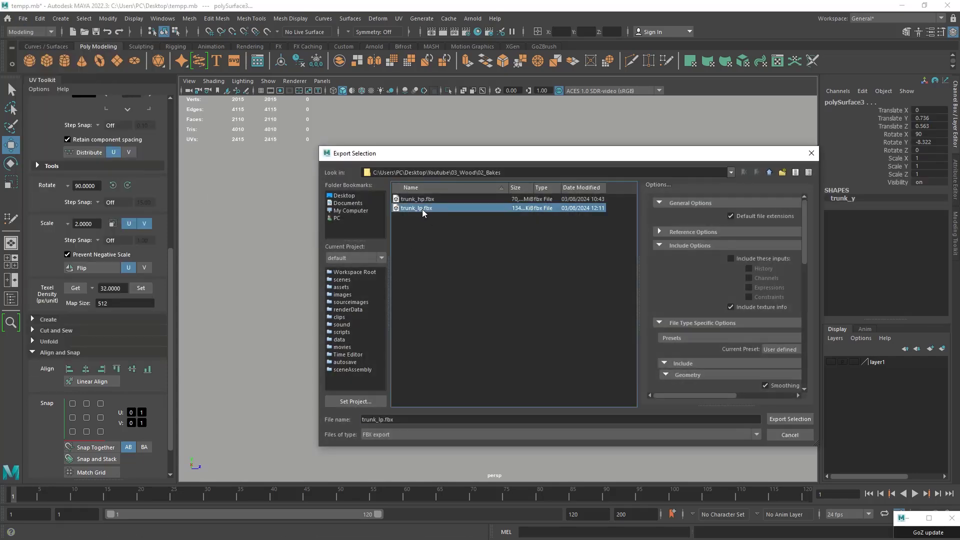
double_click(443, 208)
left_click(554, 313)
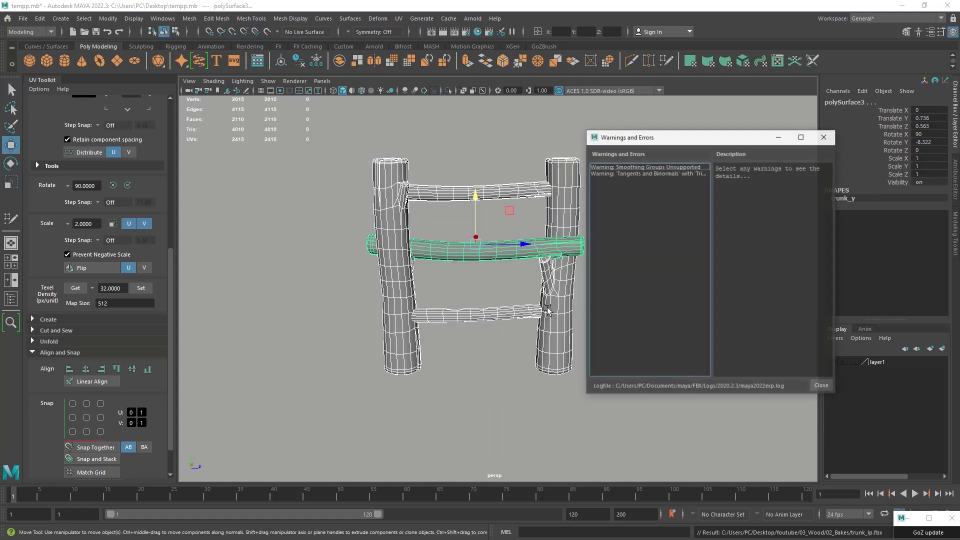
left_click(820, 386)
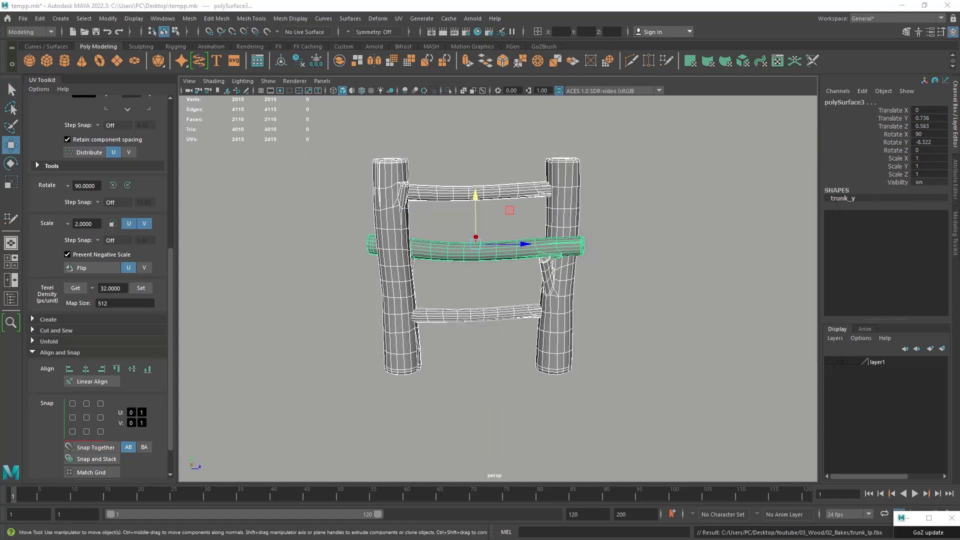
- Switch to Substance 3D Painter, reimport the mesh, and inspect the baked crossbars from several sides
key("alt+Tab")
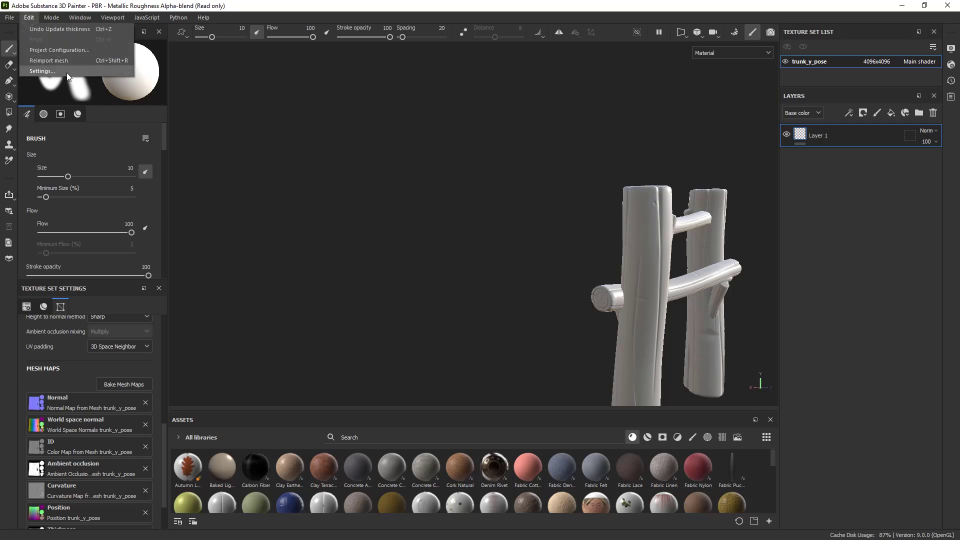
mouse_move(579, 224)
left_mouse_down("alt")
mouse_move(489, 242)
mouse_move(440, 235)
mouse_move(437, 161)
mouse_move(411, 305)
mouse_move(456, 192)
left_mouse_up("alt")
right_click_drag(457, 192, 516, 221, "alt")
left_click_drag(516, 221, 489, 161, "alt")
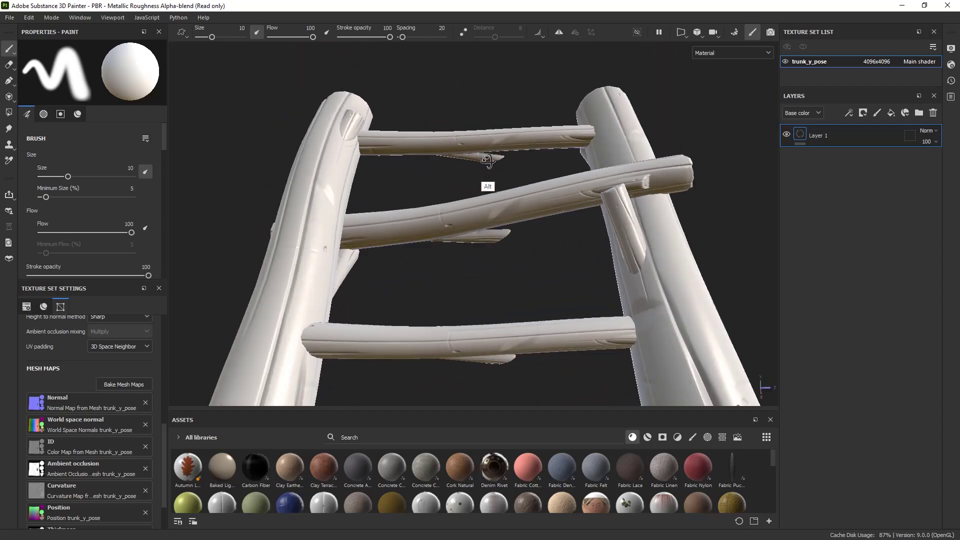
mouse_move(446, 218)
left_mouse_down("alt")
mouse_move(440, 205)
mouse_move(438, 295)
mouse_move(453, 297)
mouse_move(440, 333)
mouse_move(407, 208)
mouse_move(409, 248)
mouse_move(487, 200)
mouse_move(585, 257)
mouse_move(512, 220)
mouse_move(445, 227)
mouse_move(689, 225)
mouse_move(565, 248)
mouse_move(733, 250)
mouse_move(602, 280)
mouse_move(524, 348)
mouse_move(555, 285)
mouse_move(552, 258)
mouse_move(538, 276)
mouse_move(535, 261)
left_mouse_up("alt")
- Back in Maya, roll the lowest crossbar around its length so its branch stub points upward
key("alt+Tab")
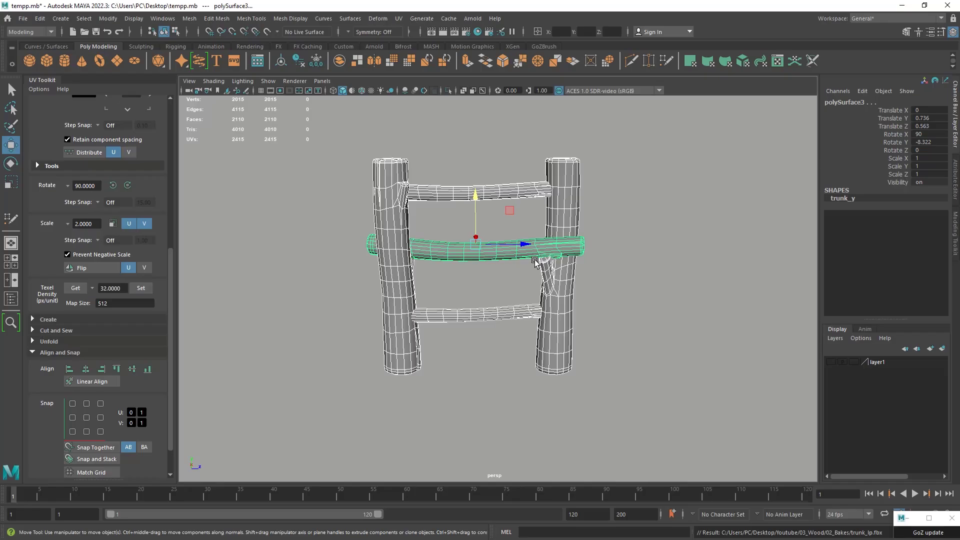
left_click(509, 194)
key("5")
key("e")
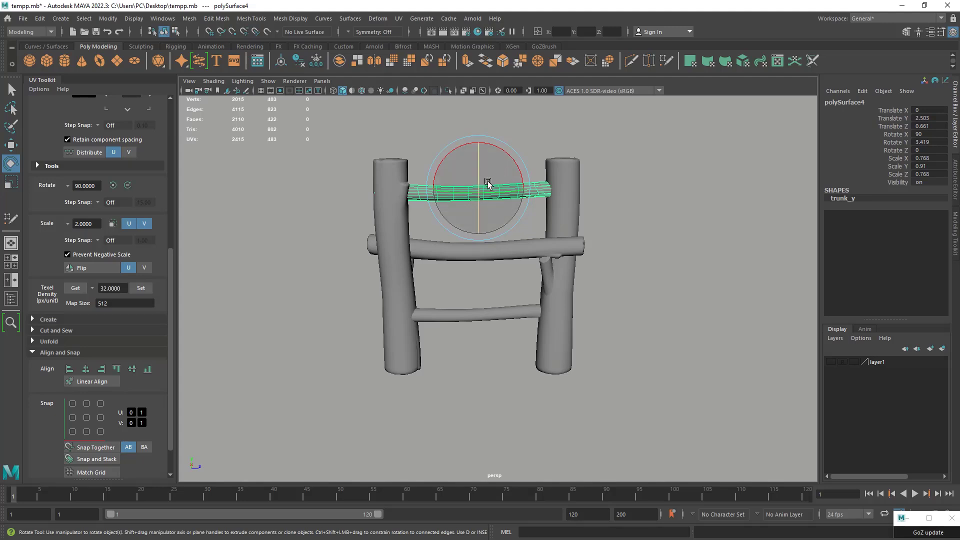
left_click(481, 311)
left_click_drag(479, 286, 469, 358)
left_click(510, 194)
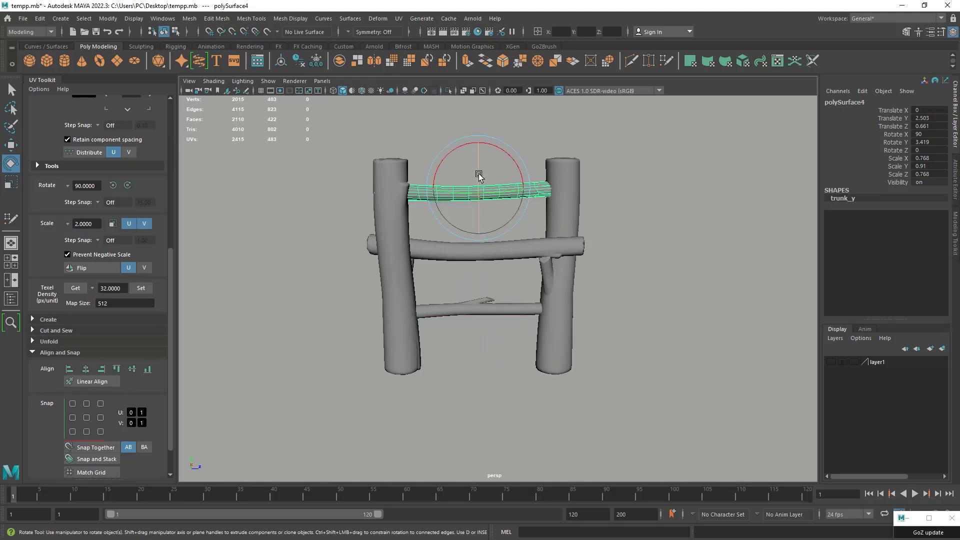
left_click_drag(478, 175, 481, 146)
key("ctrl+z")
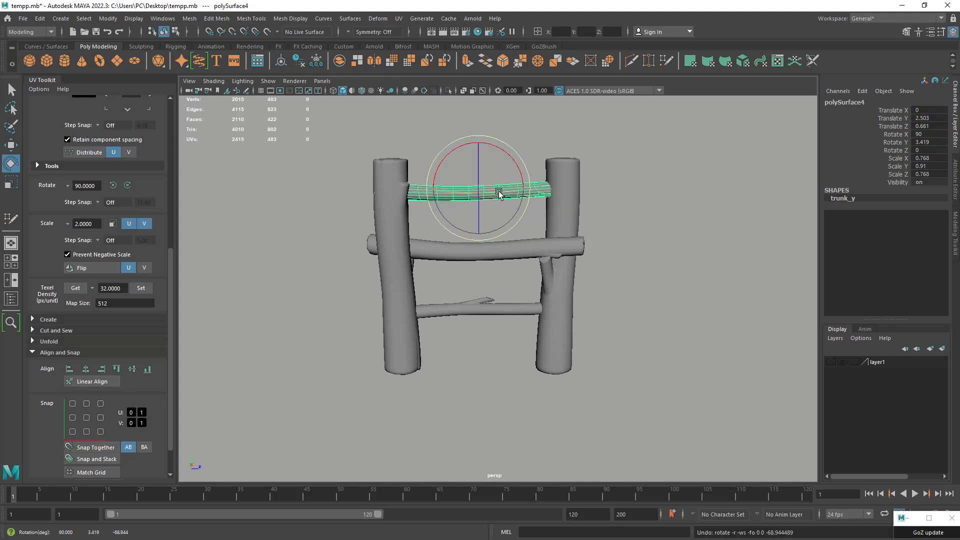
mouse_move(499, 192)
left_mouse_down()
mouse_move(618, 188)
mouse_move(375, 189)
mouse_move(504, 194)
left_mouse_up()
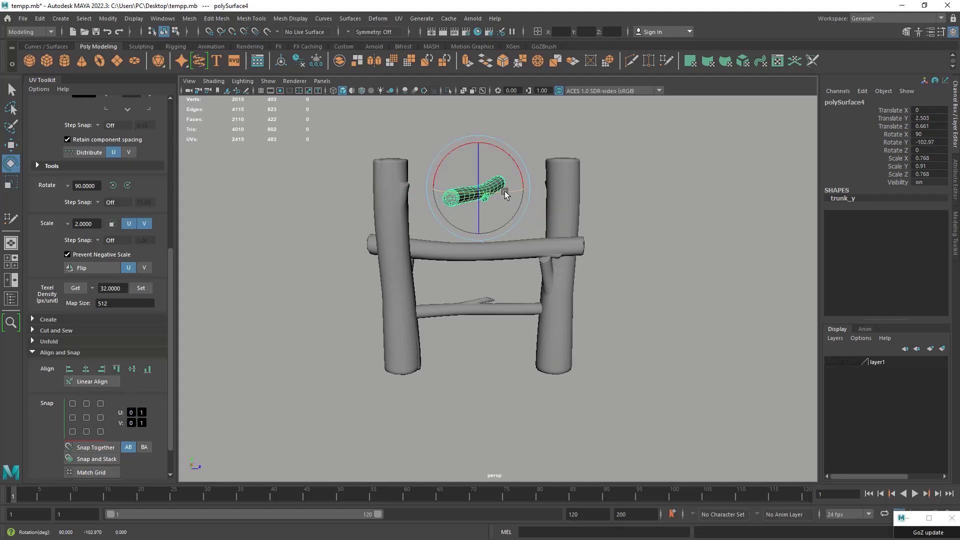
key("ctrl+z")
key("ctrl+z")
key("ctrl+z")
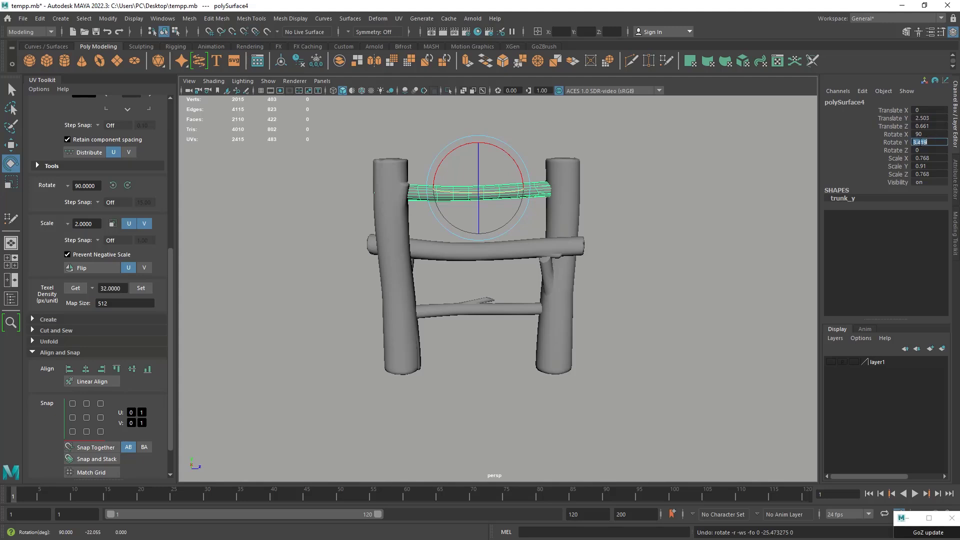
- Set the upper crossbar's Rotate Y to 180, then tilt it slightly to about 183.5 degrees
type("180")
key("Return")
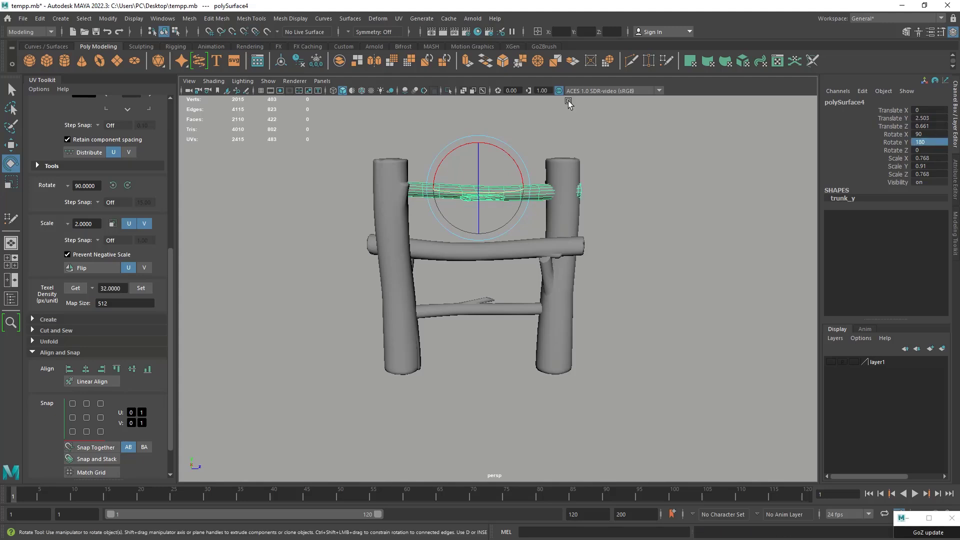
left_click_drag(568, 150, 543, 174, "alt")
left_click_drag(495, 223, 500, 208)
- Shift the upper crossbar to about 0.572 in Z and roll it around its length so its branch stub points downward
key("w")
left_click_drag(633, 192, 519, 187, "alt")
key("e")
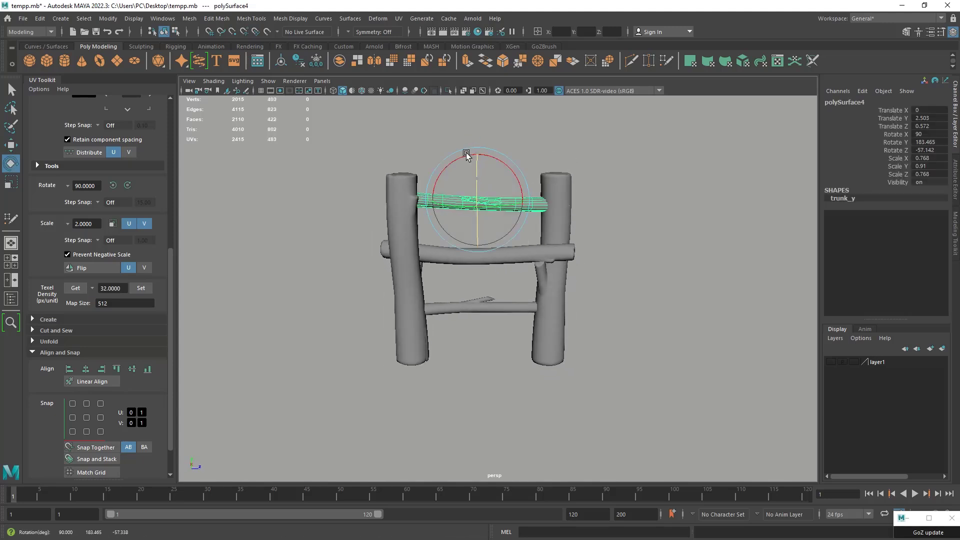
left_click_drag(466, 156, 458, 196)
left_click(608, 185)
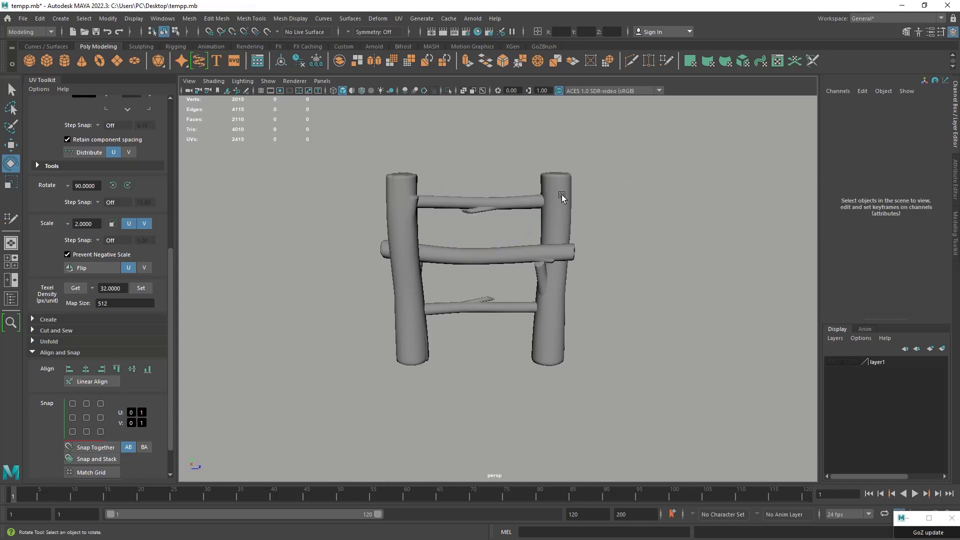
- Export the whole rearranged structure as a selection, replacing trunk_lp.fbx in the 02_Bakes folder
left_click_drag(332, 142, 674, 403)
left_click(23, 18)
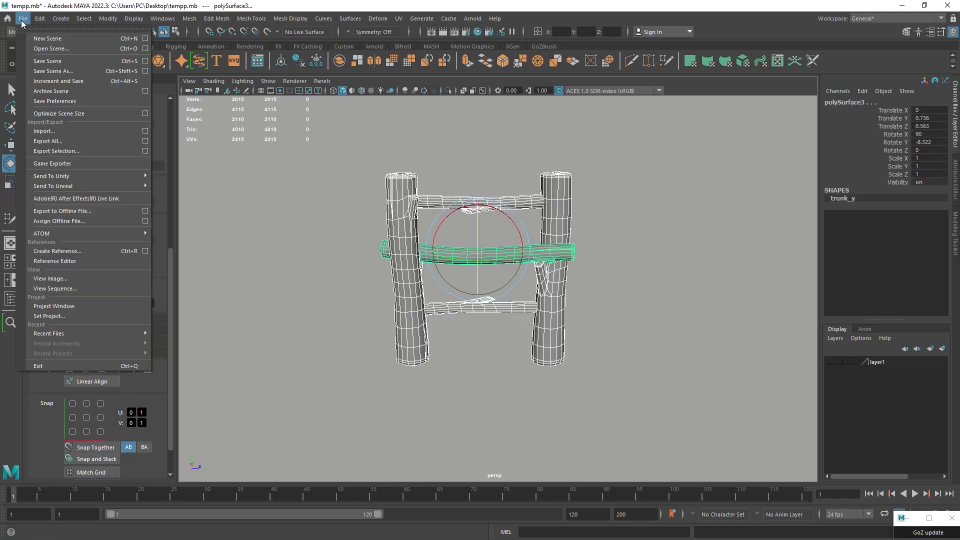
left_click(56, 151)
double_click(427, 208)
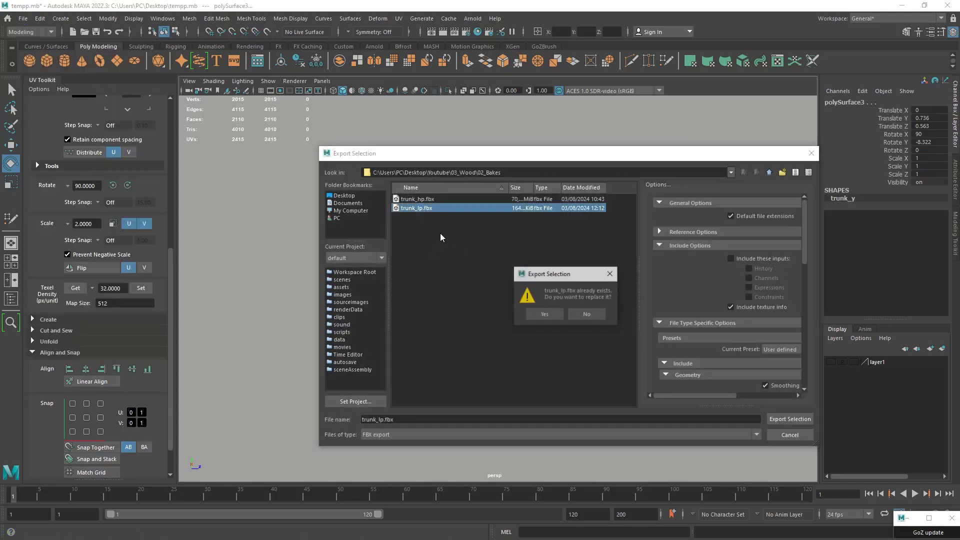
left_click(543, 314)
left_click(825, 383)
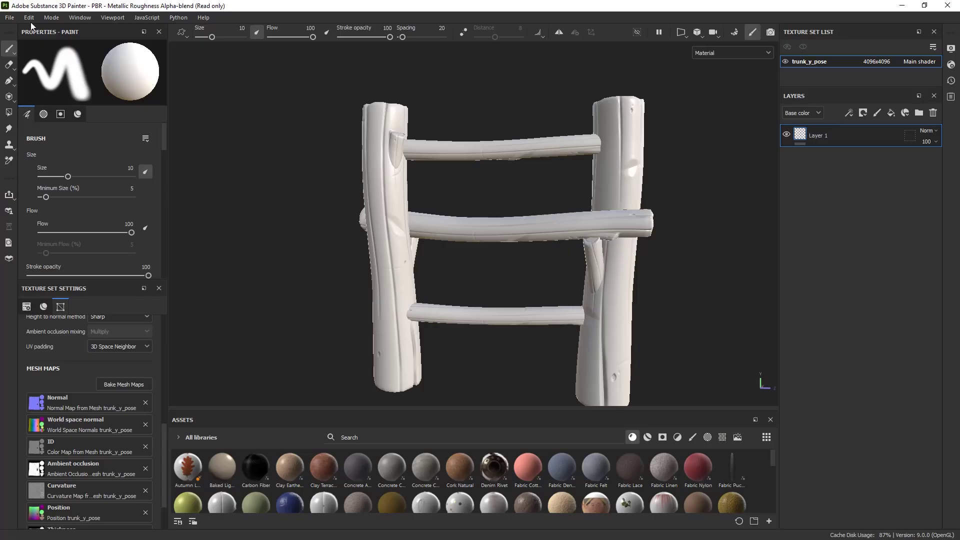
- In Substance 3D Painter, reimport the mesh and show the structure in 3D and 2D views side by side
left_click(31, 18)
left_click(63, 59)
mouse_move(534, 250)
left_mouse_down("alt")
mouse_move(471, 246)
mouse_move(475, 226)
mouse_move(443, 254)
mouse_move(463, 220)
mouse_move(462, 233)
mouse_move(512, 275)
mouse_move(510, 248)
mouse_move(475, 250)
left_mouse_up("alt")
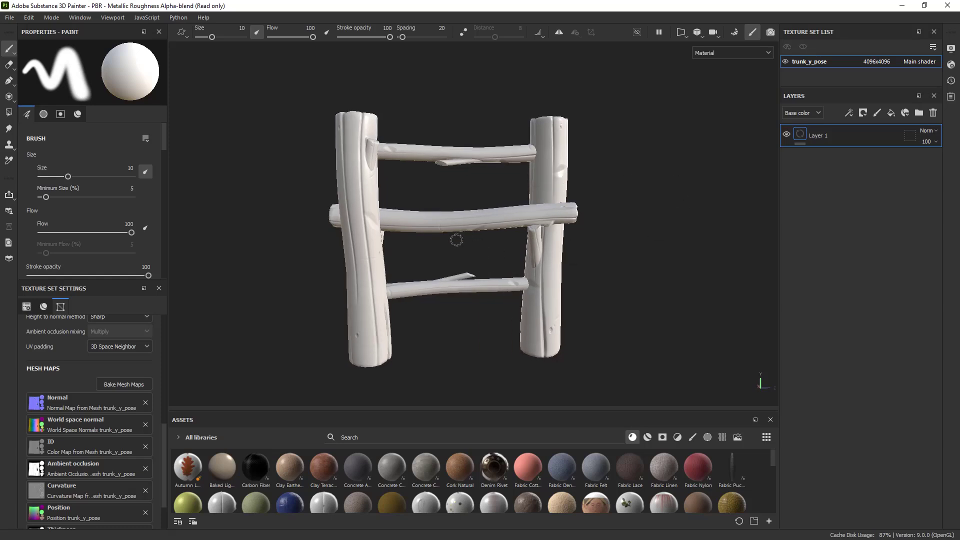
key("F1")
middle_click_drag(349, 258, 376, 281, "alt")
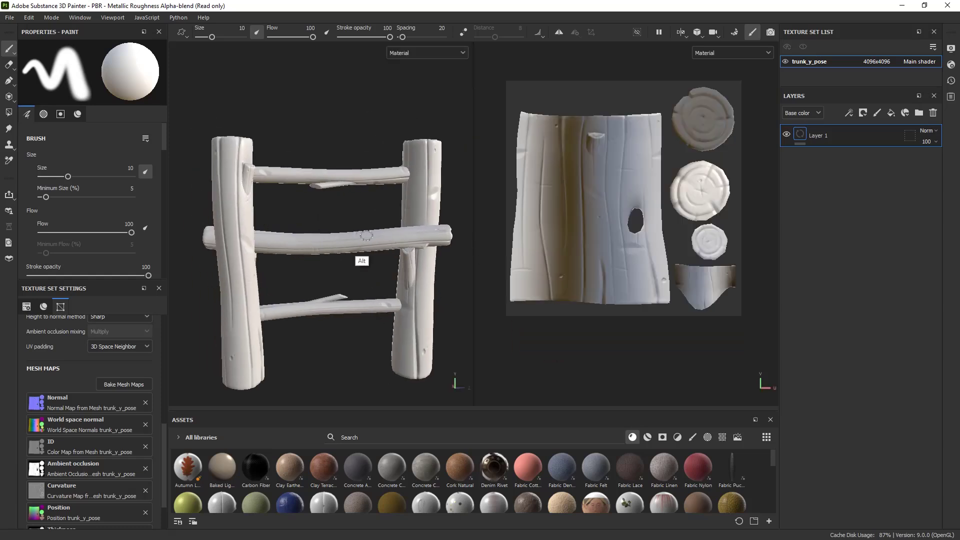
right_click_drag(361, 236, 329, 230, "alt")
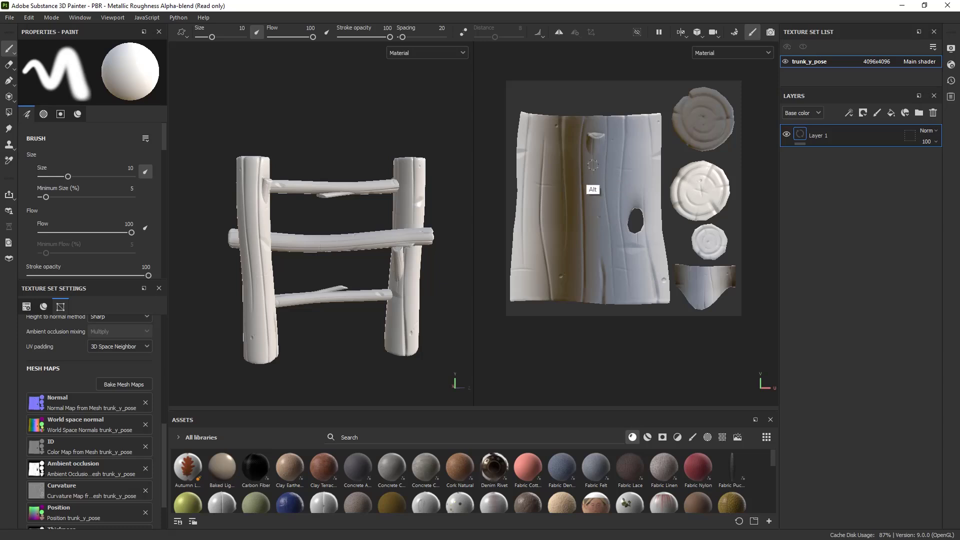
- Add a fill layer above Layer 1 and keep only its color channel enabled
left_click(891, 112)
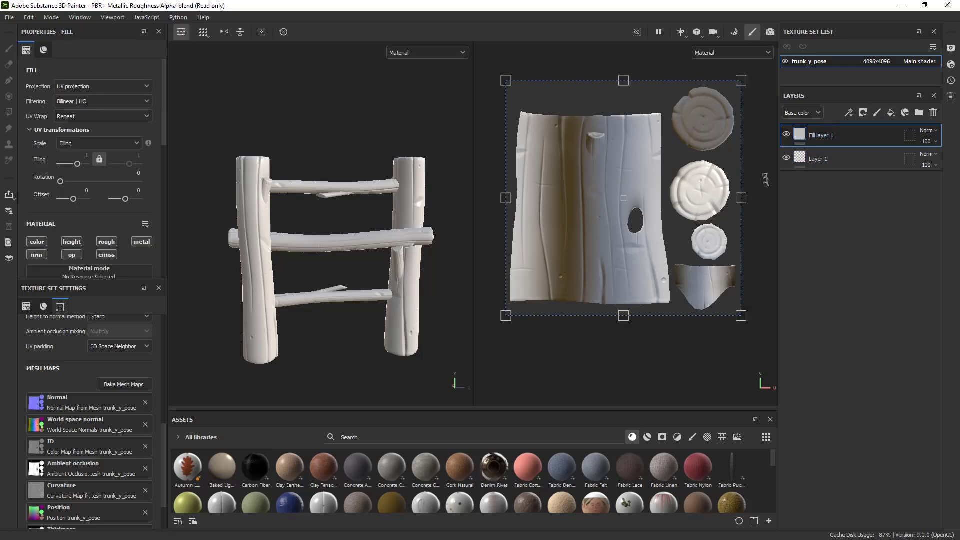
left_click(40, 240, "alt")
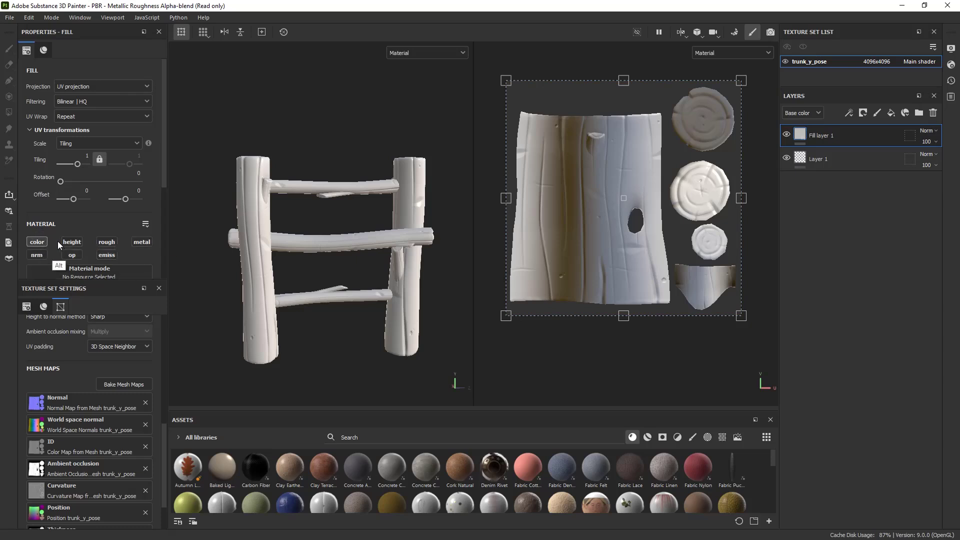
left_click(40, 242, "alt")
left_click(40, 242, "alt")
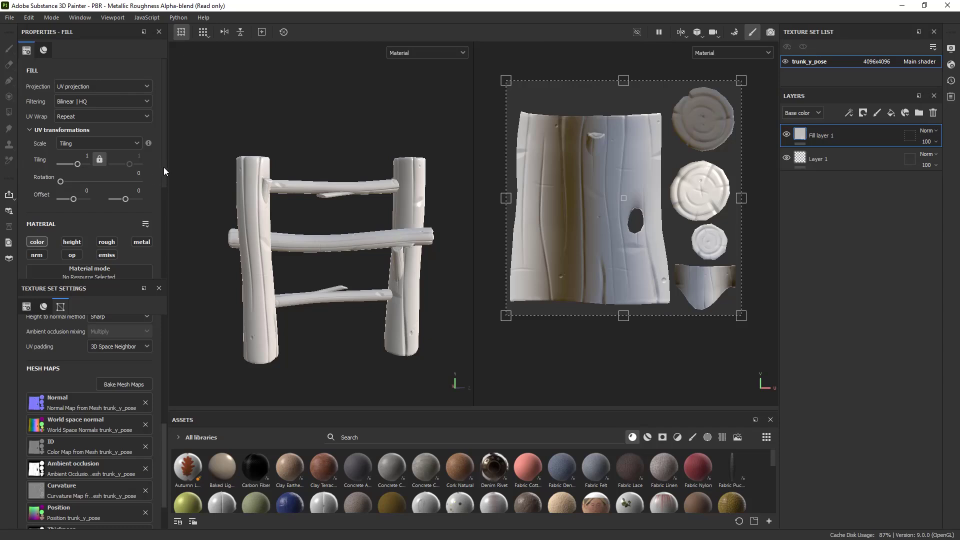
- Set the fill layer's base color to a dark brown, about #362A1D
left_click_drag(164, 167, 161, 251)
left_click(128, 177)
left_click(188, 304)
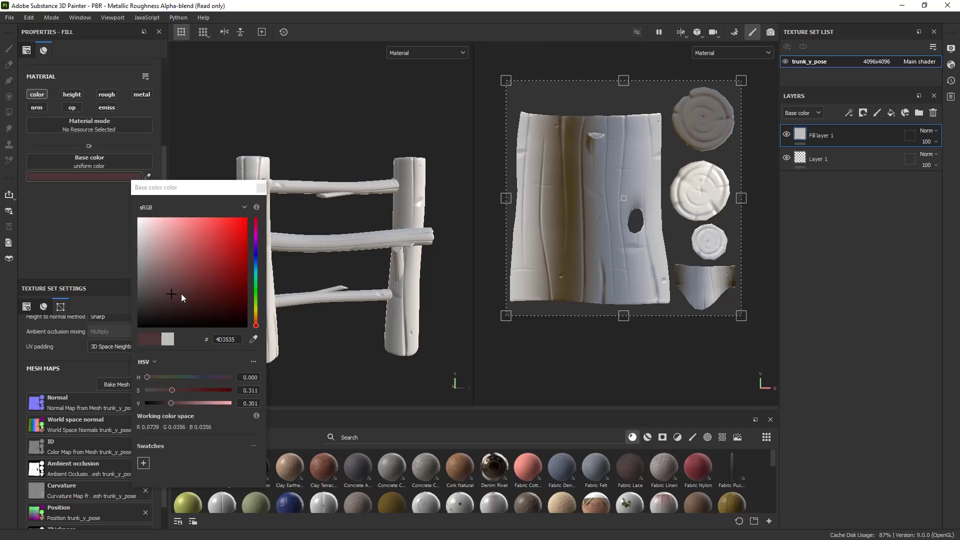
left_click_drag(255, 325, 255, 318)
left_click(261, 188)
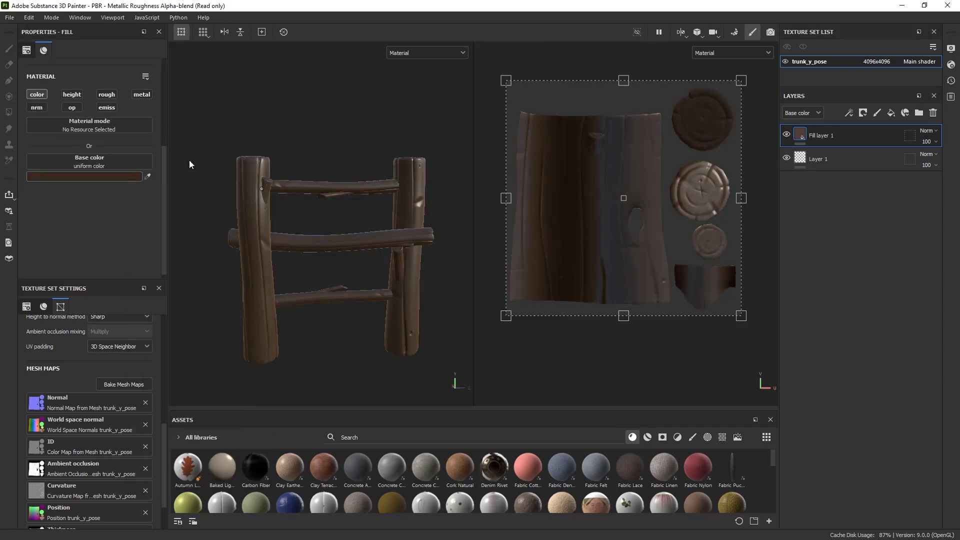
- Enable the fill layer's roughness channel and set the roughness to 0.65
left_click(105, 95)
left_click(132, 213)
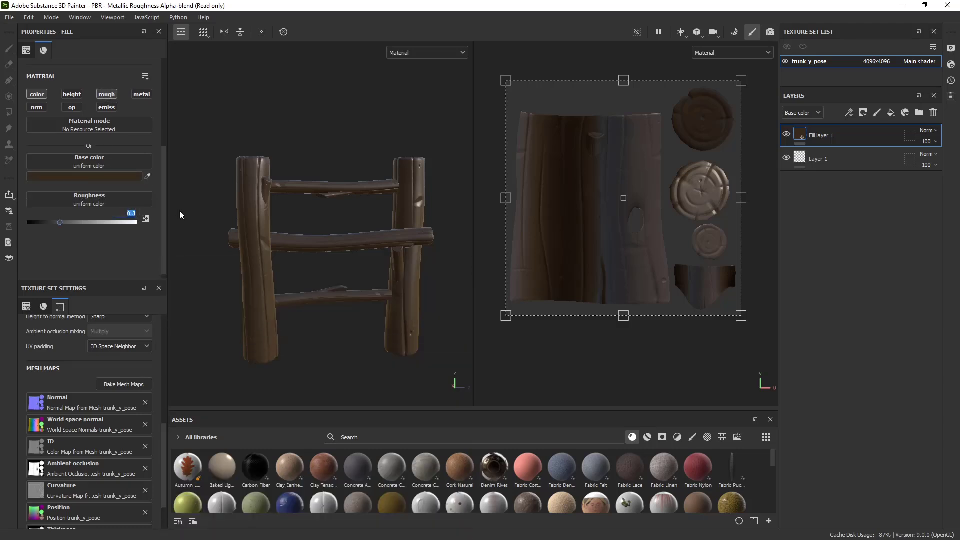
type("0.65")
key("Return")
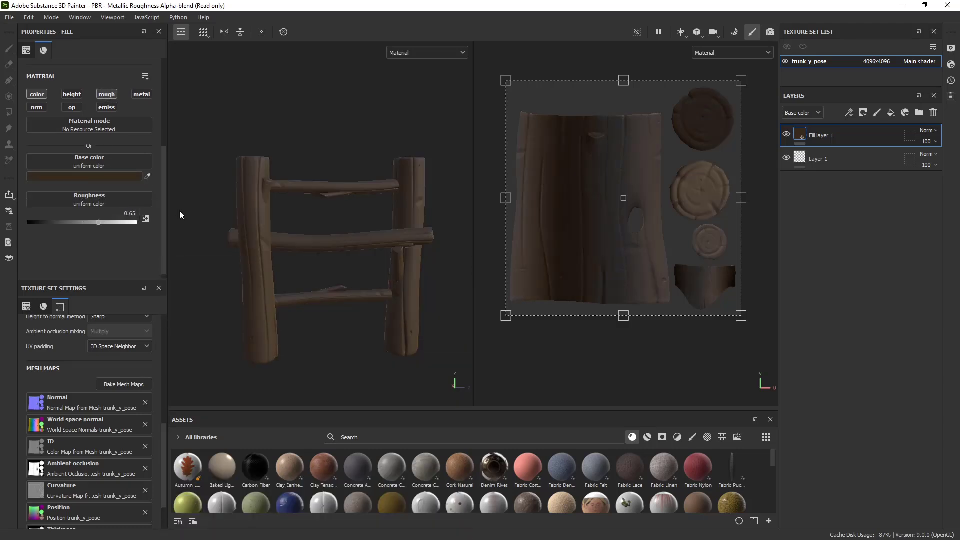
- Change the fill layer's base color to a golden brown, about HSV 0.105, 0.658, 0.507
left_click(102, 177)
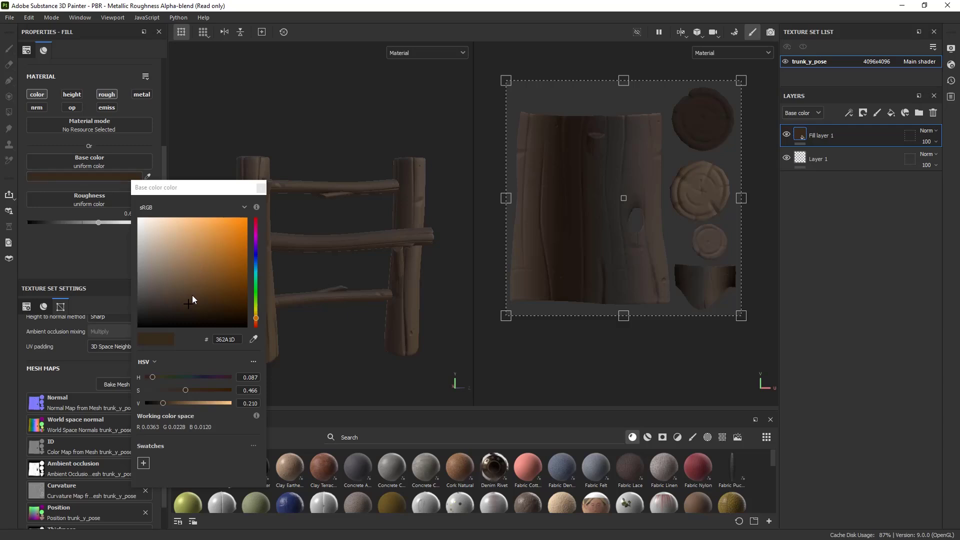
left_click_drag(192, 296, 182, 300)
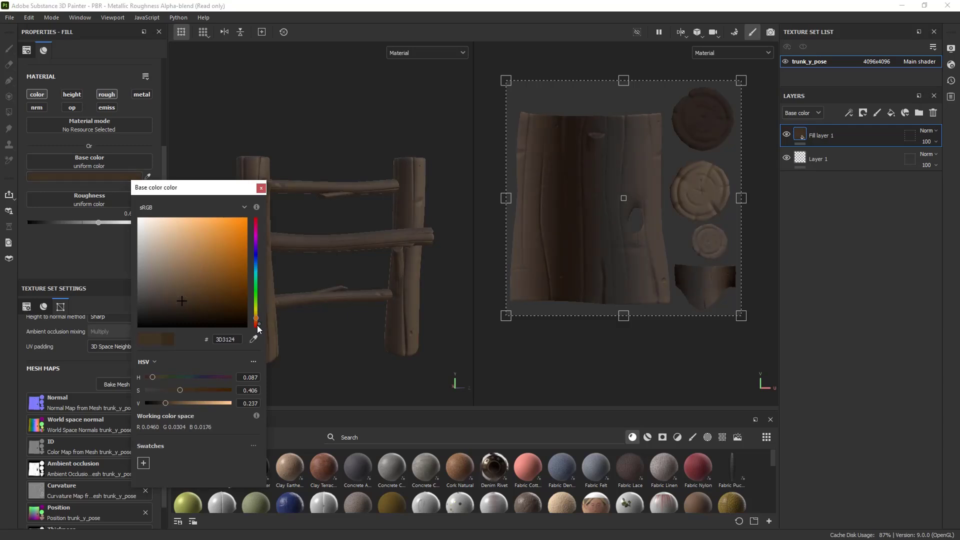
left_click(256, 325)
left_click(202, 283)
left_click(268, 324)
left_click(256, 320)
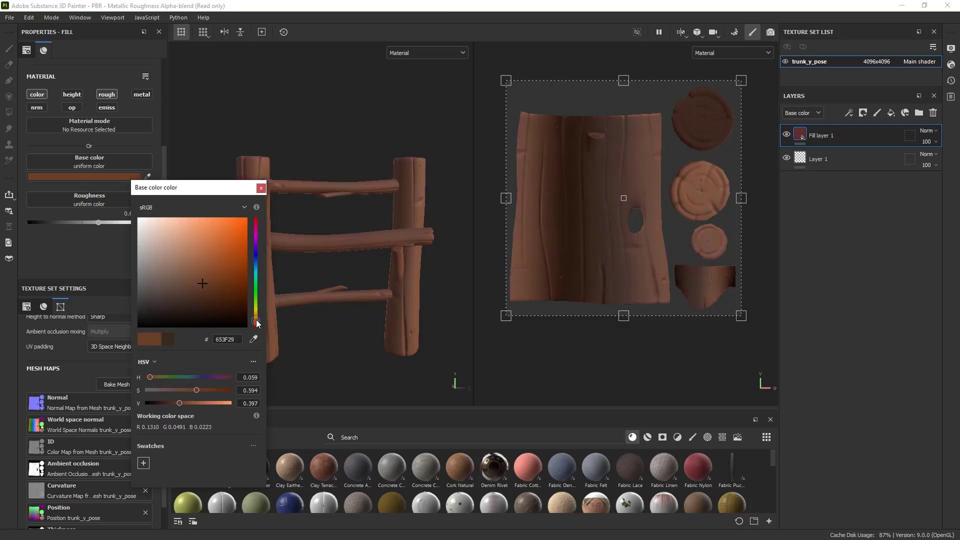
left_click(256, 316)
left_click_drag(202, 277, 211, 271)
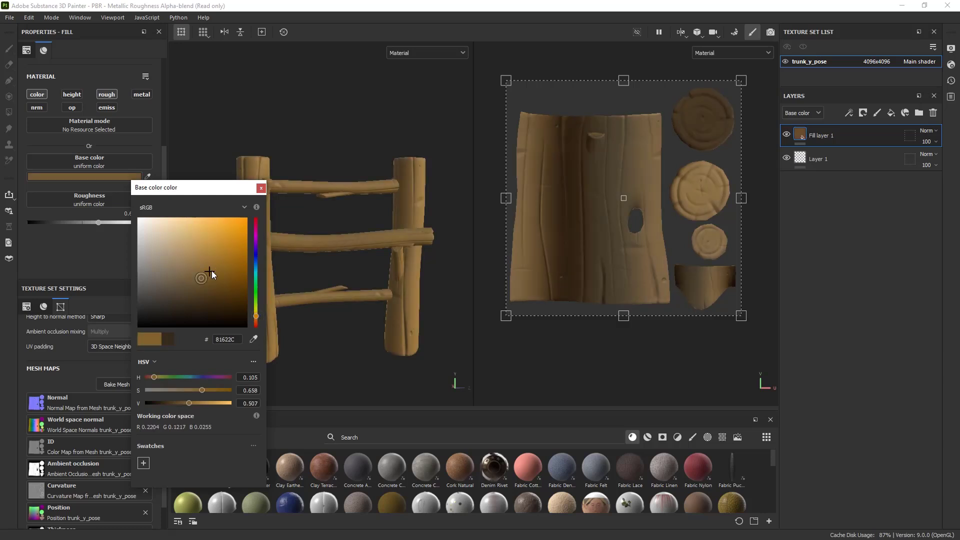
left_click(261, 188)
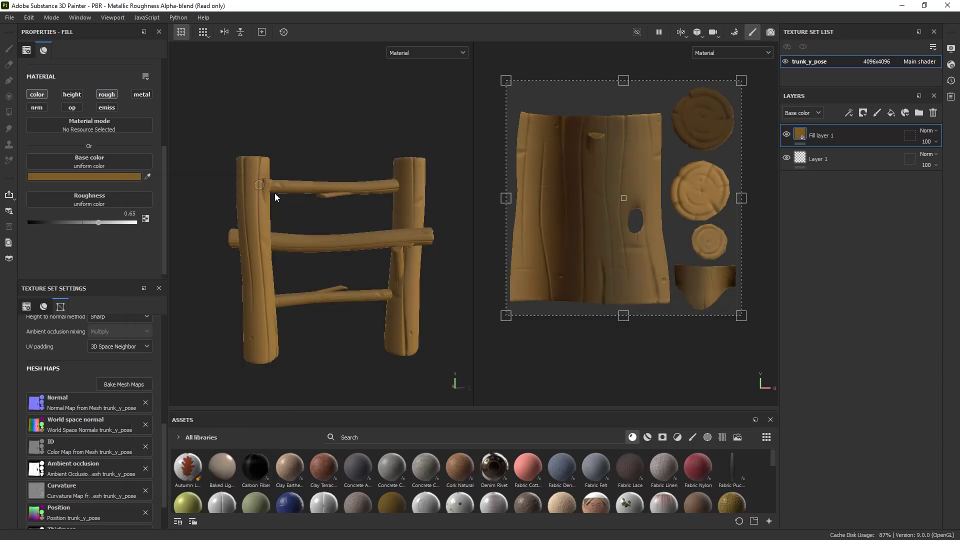
left_click_drag(350, 200, 362, 201, "alt")
right_click_drag(361, 201, 400, 248, "alt")
middle_click_drag(401, 248, 419, 248, "alt")
left_click_drag(418, 248, 420, 251, "alt")
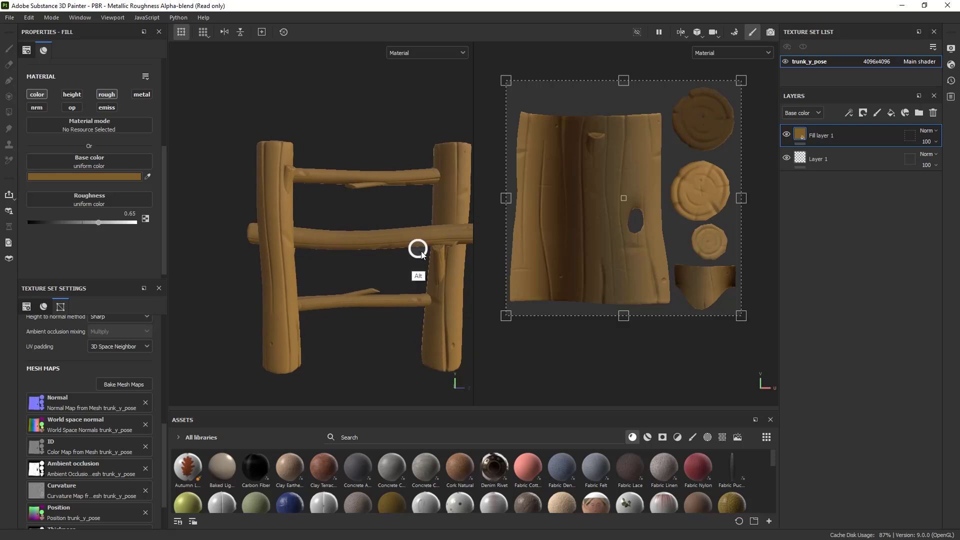
- Examine the structure's posts and three horizontal rails that share one texture set in the 3D view
right_click_drag(421, 251, 409, 232, "alt")
left_click_drag(410, 232, 396, 235, "alt")
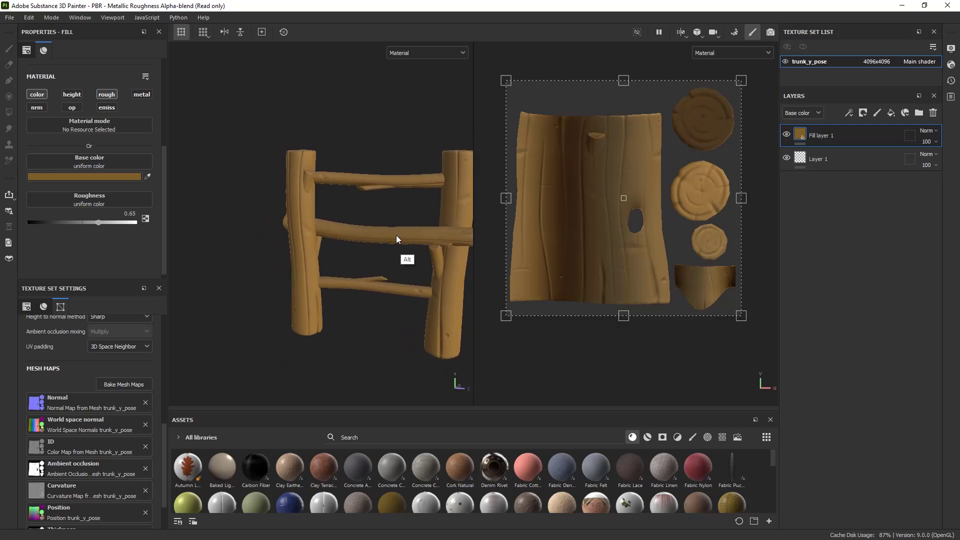
middle_click_drag(396, 235, 360, 233, "alt")
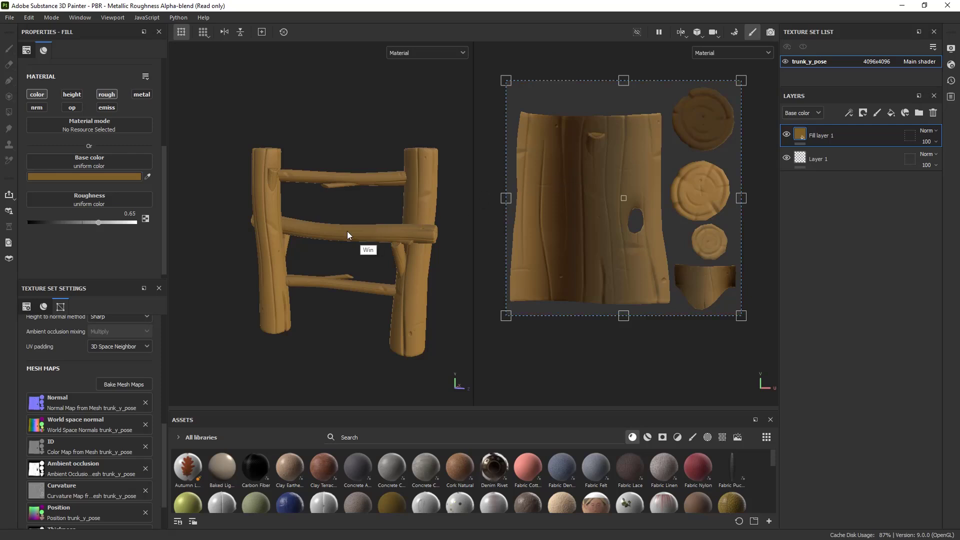
key("super")
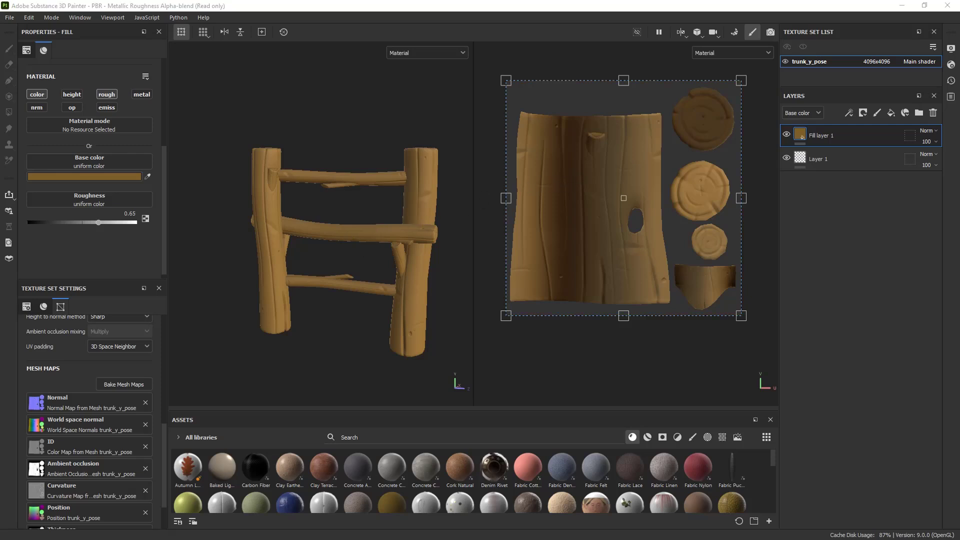
left_click(383, 226)
left_click_drag(344, 221, 364, 181, "alt")
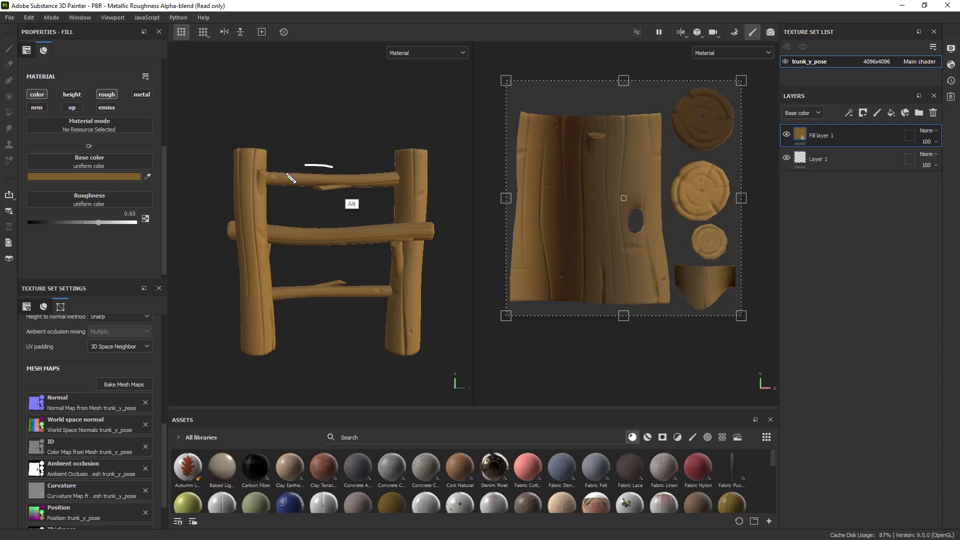
left_click_drag(286, 174, 327, 173)
left_click_drag(324, 222, 313, 240)
mouse_move(316, 277)
left_mouse_down()
mouse_move(300, 284)
mouse_move(310, 287)
left_mouse_up()
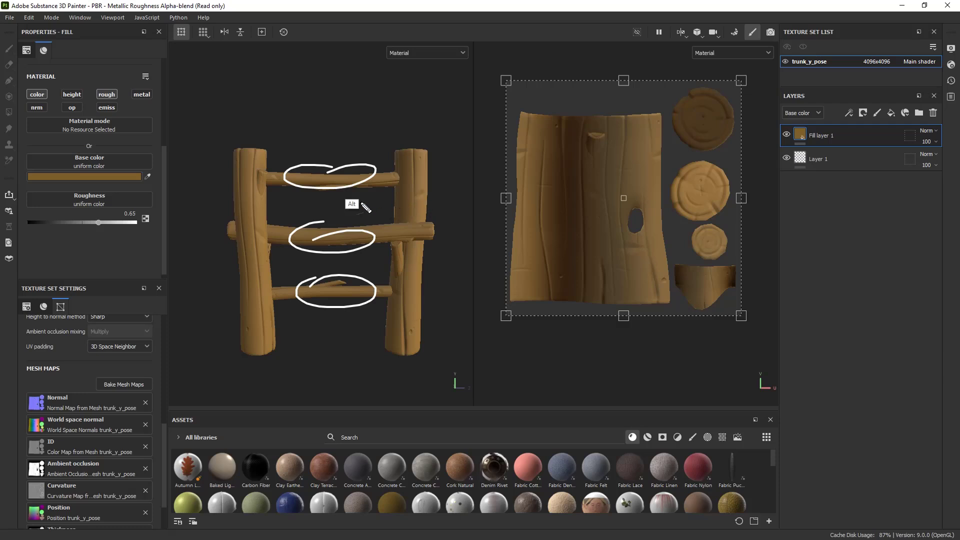
key("Escape")
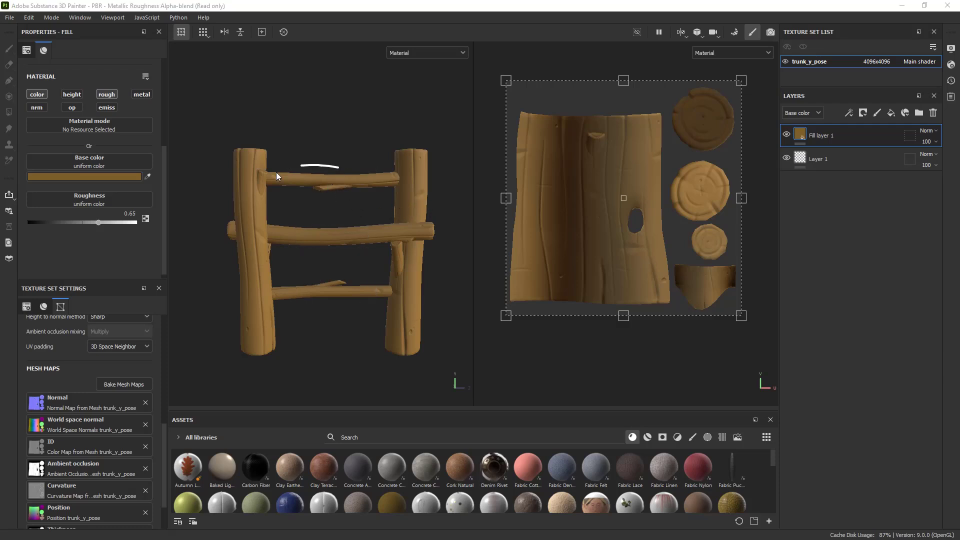
left_click_drag(339, 167, 315, 167)
mouse_move(331, 276)
left_mouse_down()
mouse_move(290, 278)
mouse_move(342, 288)
left_mouse_up()
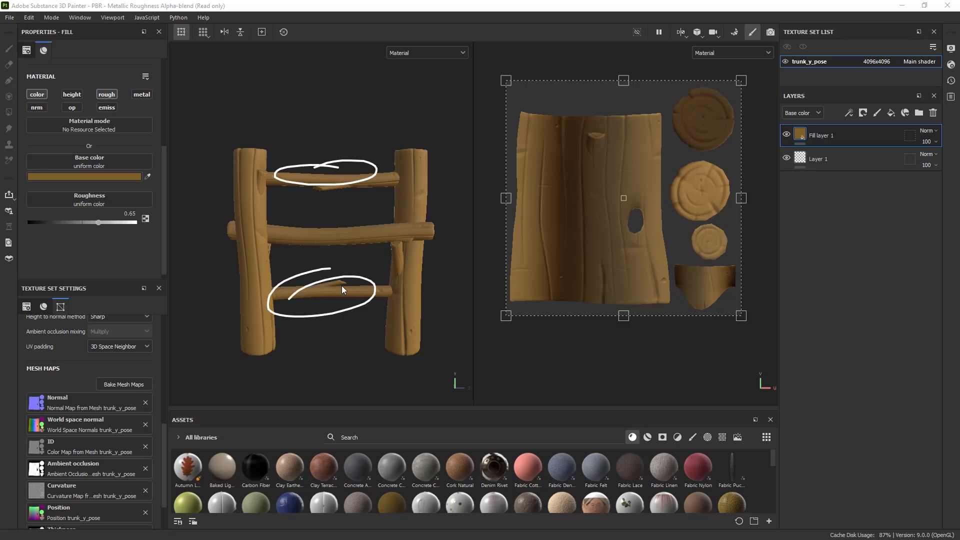
key("Escape")
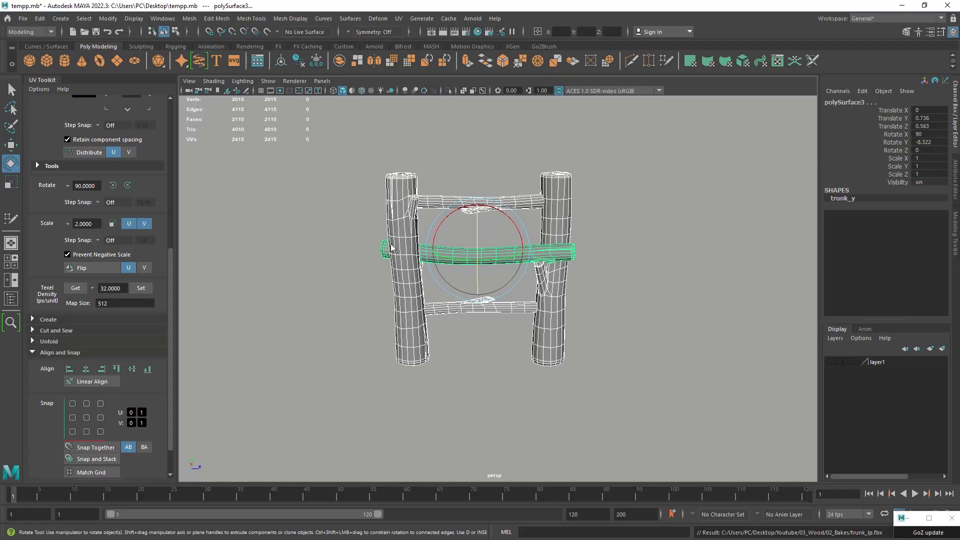
- Switch to Maya and inspect the rails and both posts of the structure by selecting them individually
left_click(539, 200)
key("w")
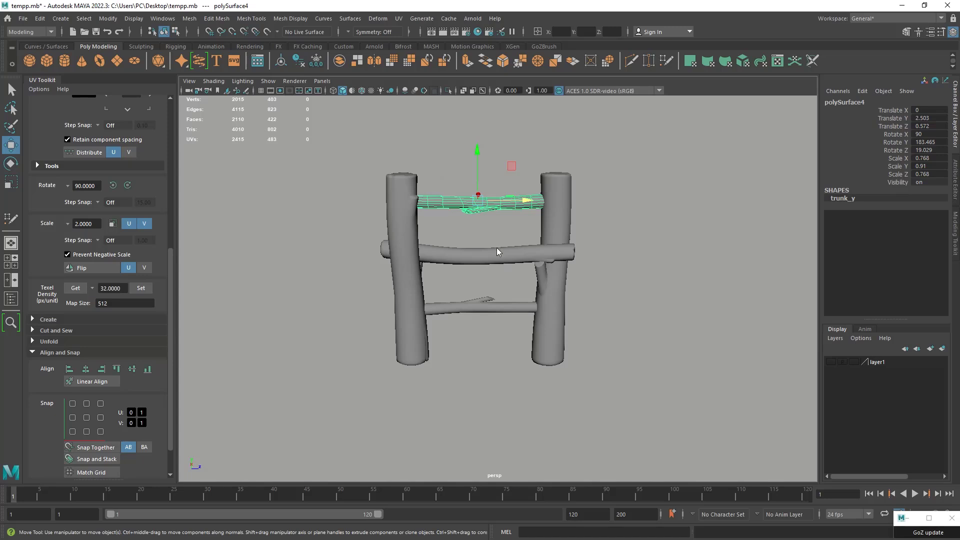
scroll(499, 206, "up", 2)
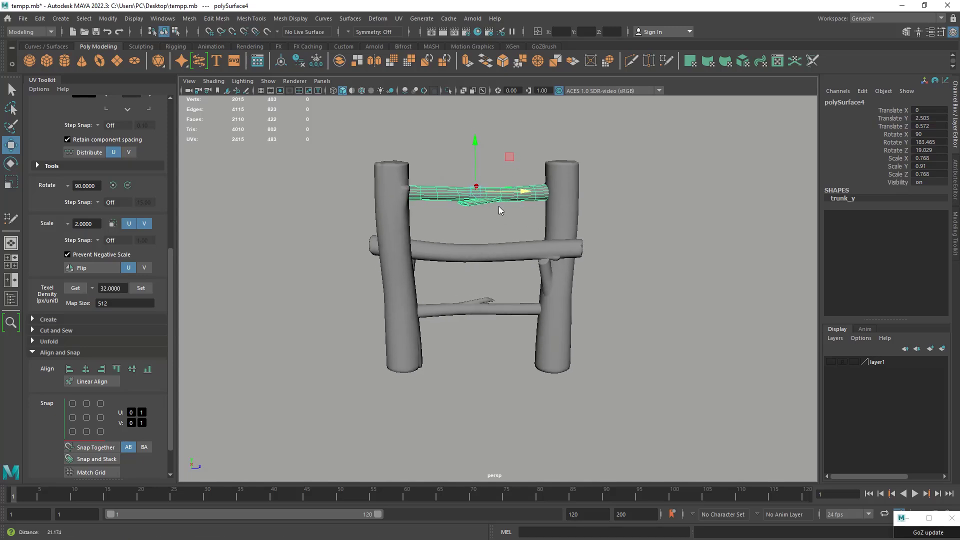
left_click(478, 309)
left_click_drag(371, 206, 451, 212, "alt")
left_click(446, 230)
left_click(349, 239)
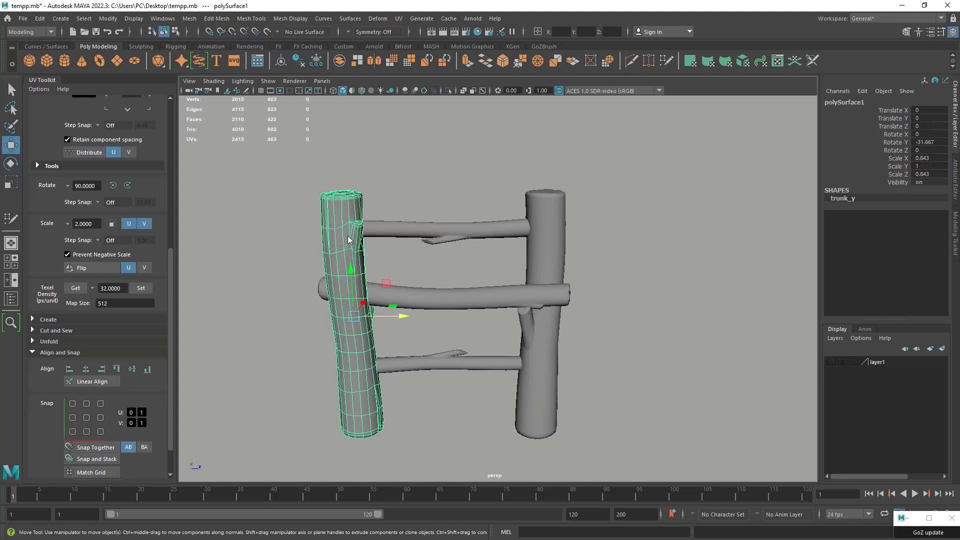
right_click_drag(352, 226, 613, 328)
left_click(614, 328)
left_click(562, 220)
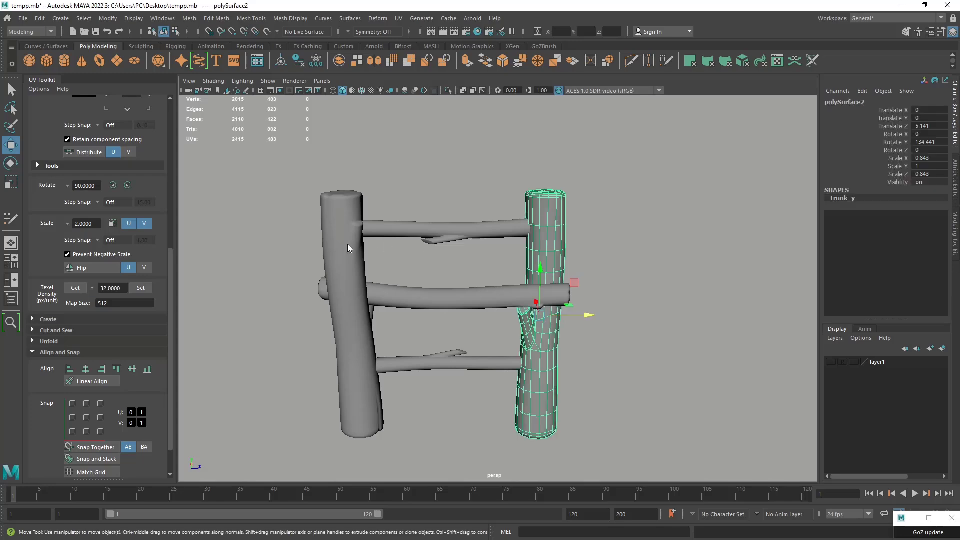
left_click(346, 244)
- Assign a new Lambert material named trunk_y_r to the right vertical post
left_click(555, 243)
right_click_drag(553, 232, 560, 489)
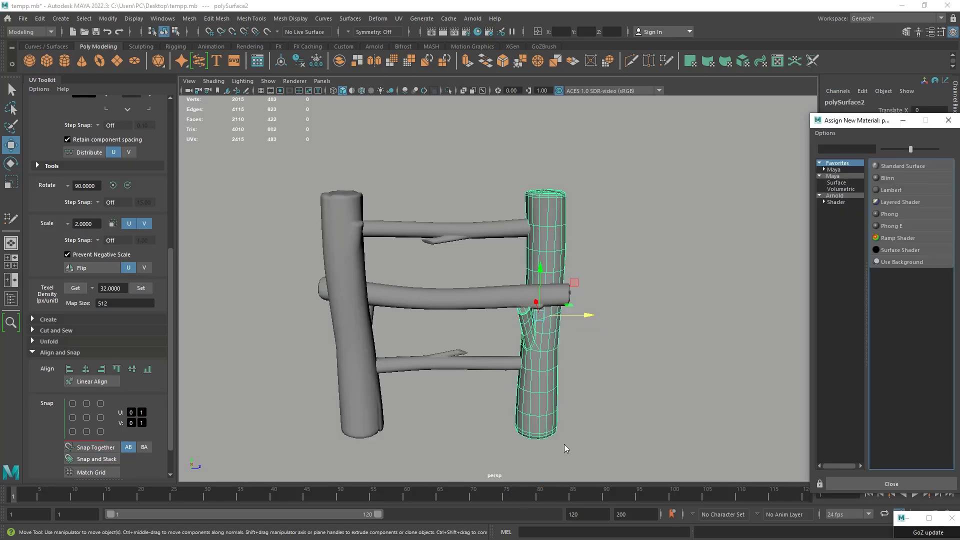
left_click(883, 188)
left_click(820, 101)
left_click(836, 125)
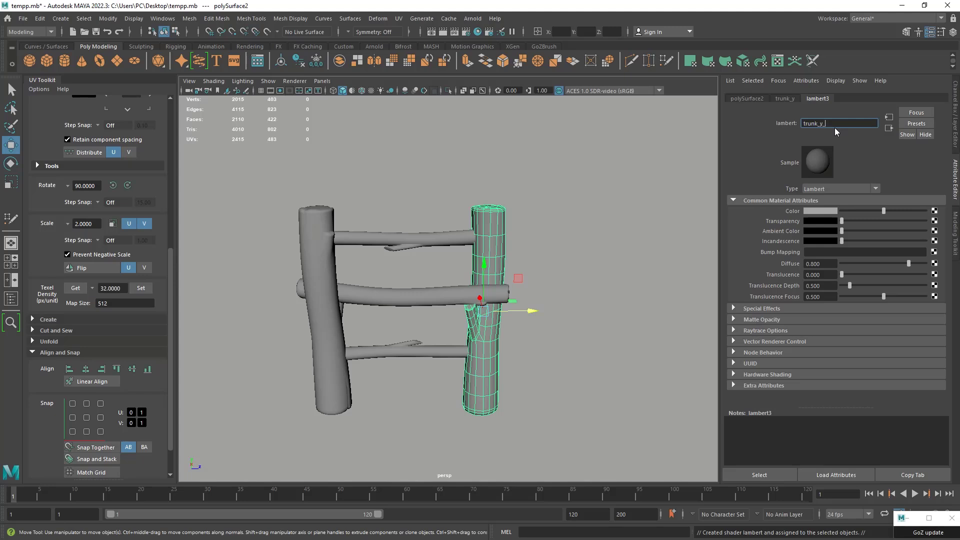
type("trunk_y_r")
key("Return")
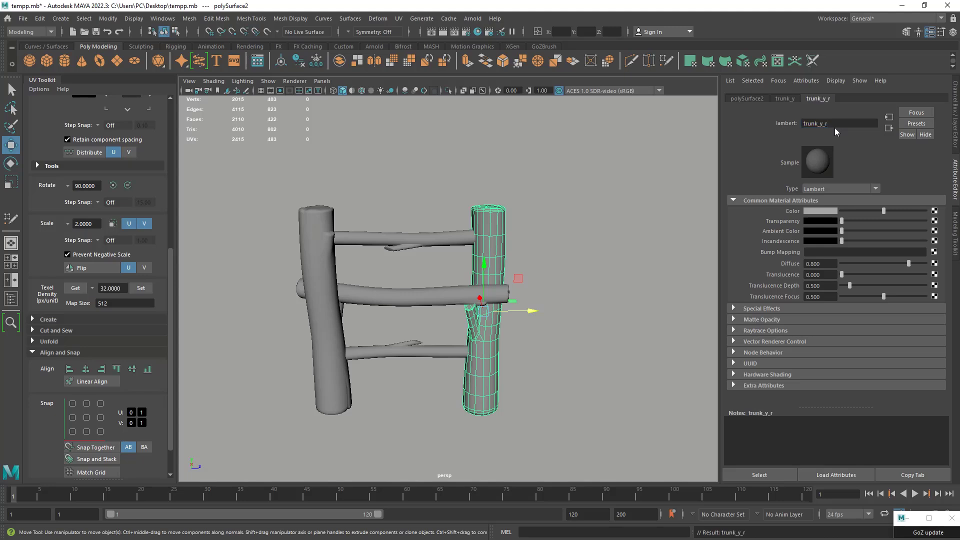
- Rename the left vertical post's Lambert material to trunk_y_l
left_click(328, 251)
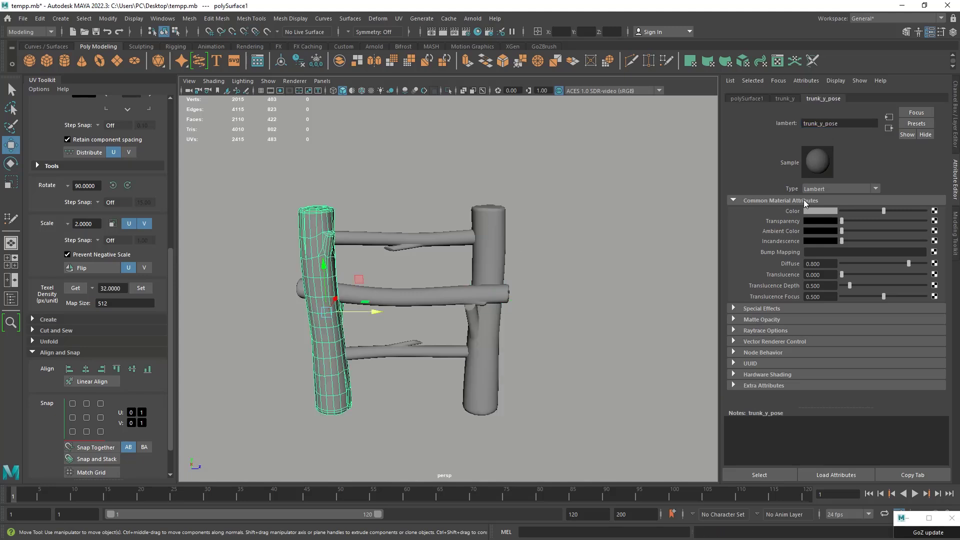
left_click(829, 124)
type("l")
key("Return")
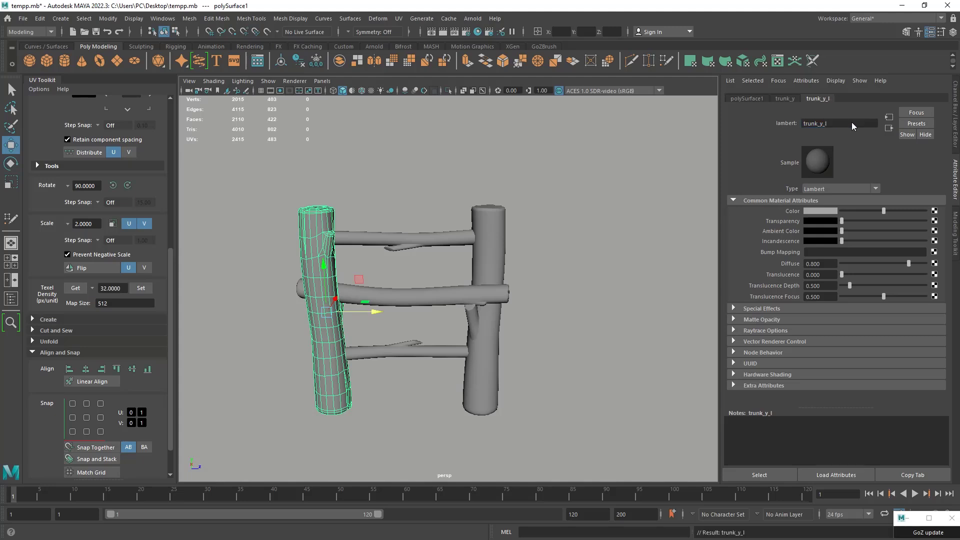
- Assign a new Lambert material named trunk_x_top to the top horizontal rail
left_click(446, 241)
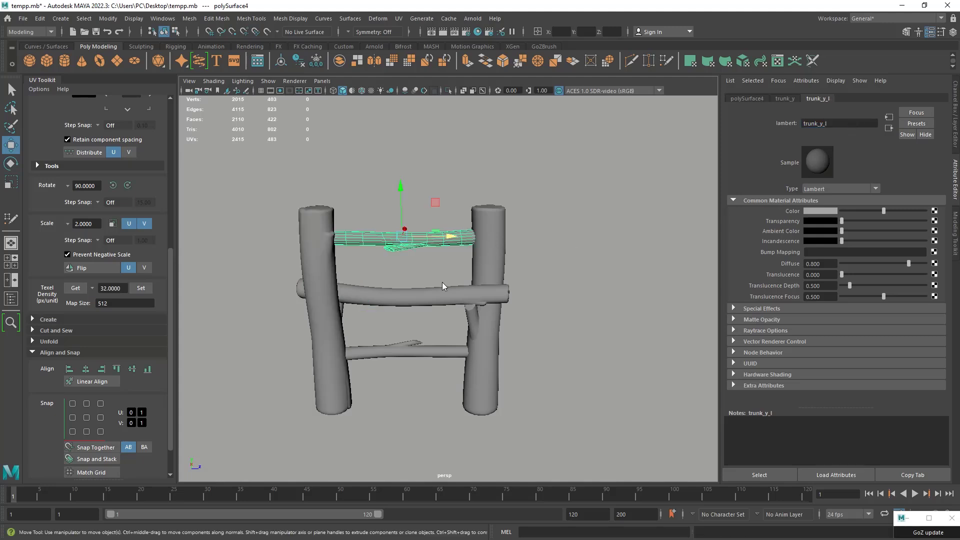
right_click_drag(433, 217, 435, 477)
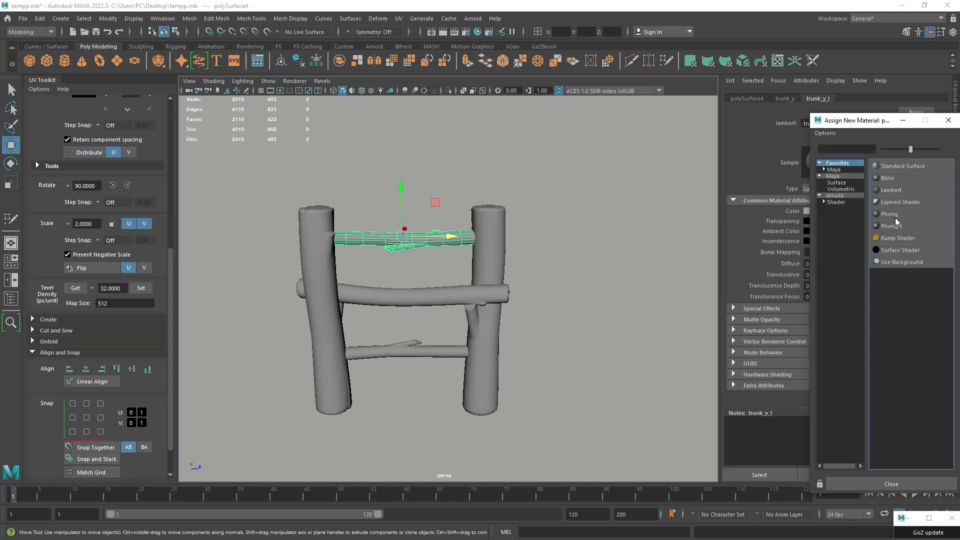
left_click(891, 190)
type("trunk_x_")
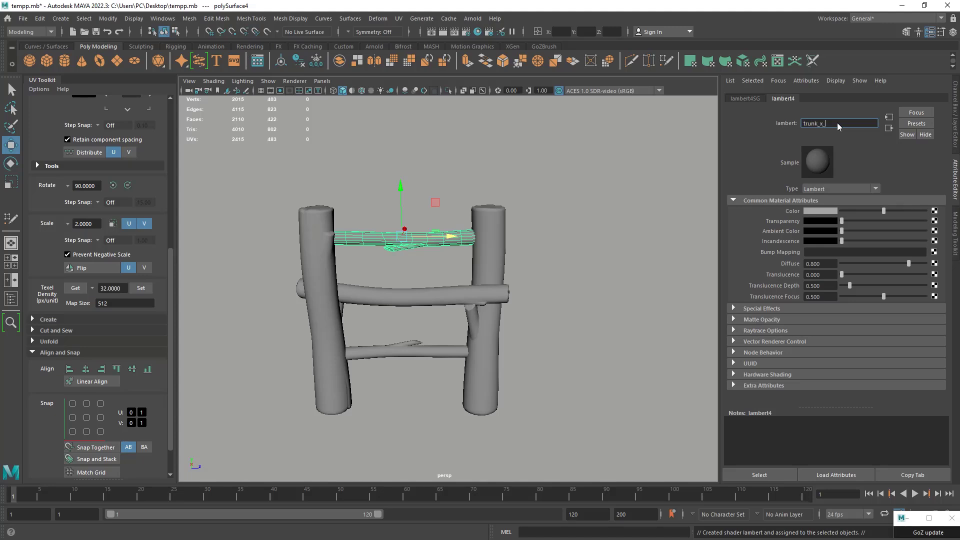
type("top")
key("Return")
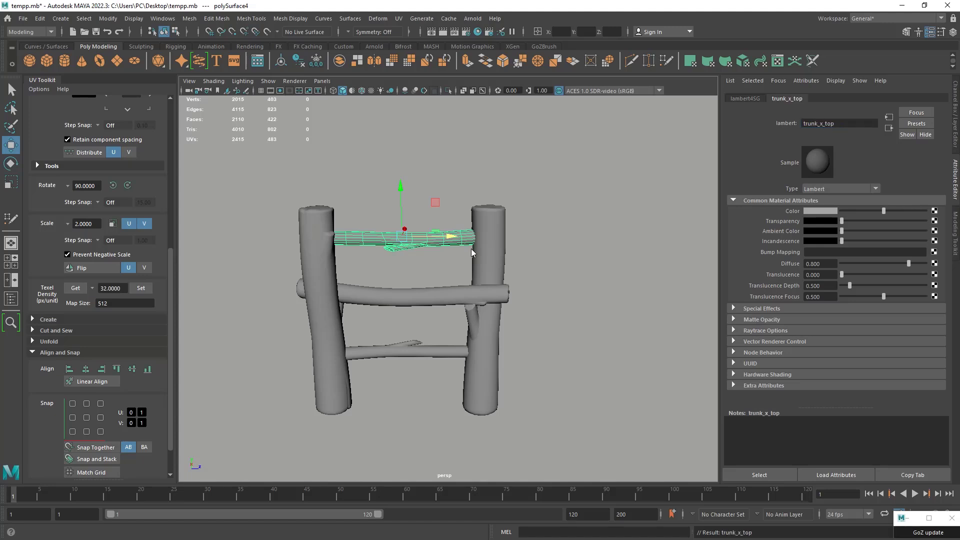
- Assign a new Lambert material named trunk_x_bottom to the bottom horizontal rail
left_click(406, 350)
right_click(396, 254)
left_click(394, 510)
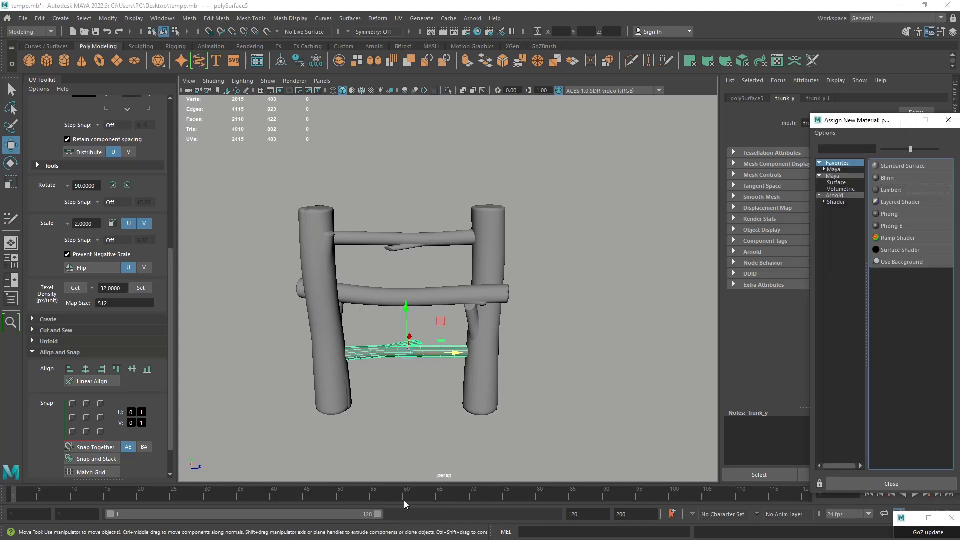
left_click(893, 189)
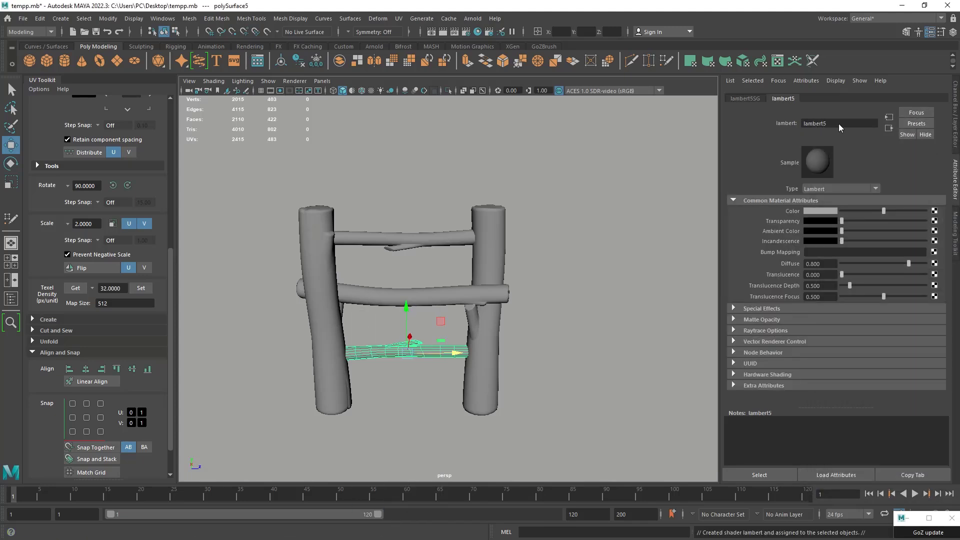
left_click(838, 124)
type("trunk_x_bottom")
key("Return")
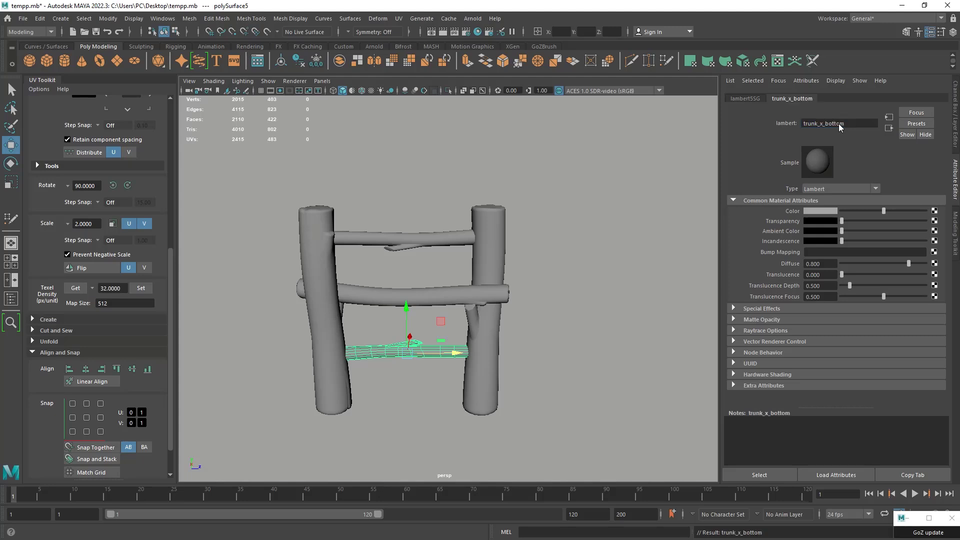
- Assign a new Lambert material named trunk_x_middle to the middle horizontal rail
left_click(435, 296)
right_click(435, 296)
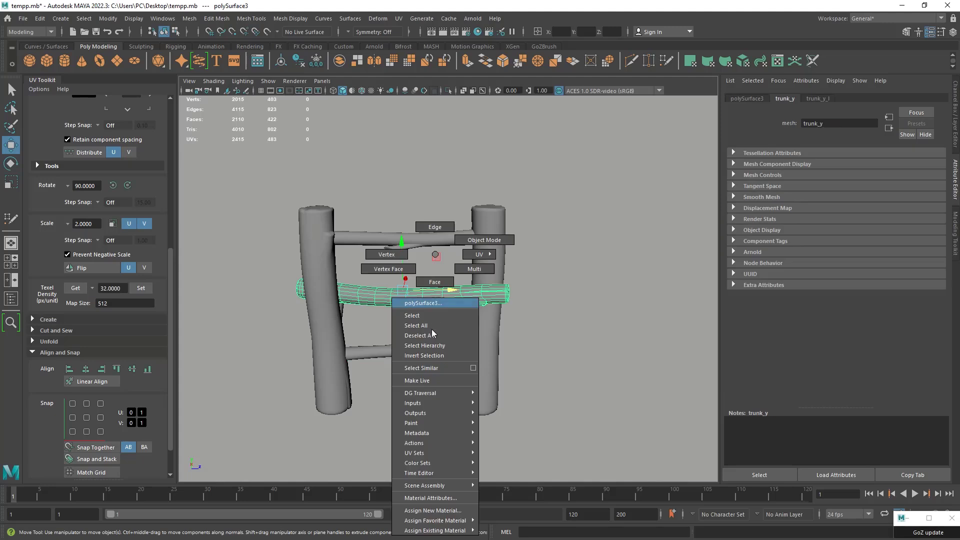
left_click(433, 510)
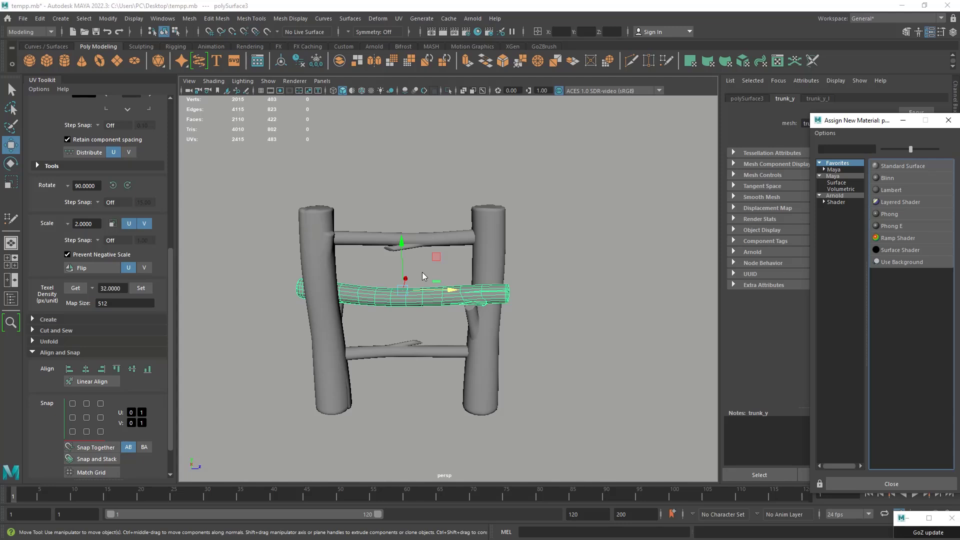
left_click(892, 190)
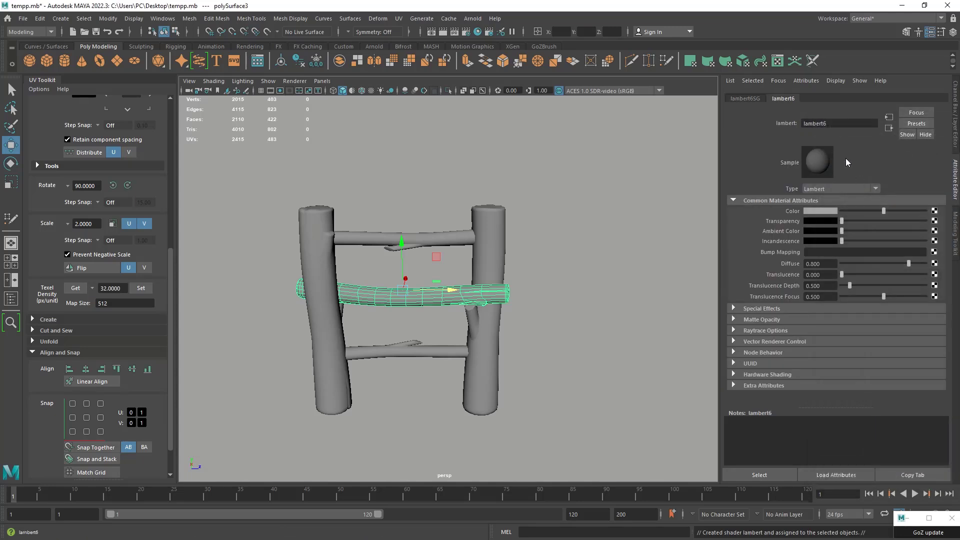
left_click(836, 126)
type("trunk_x_middkle")
key("Return")
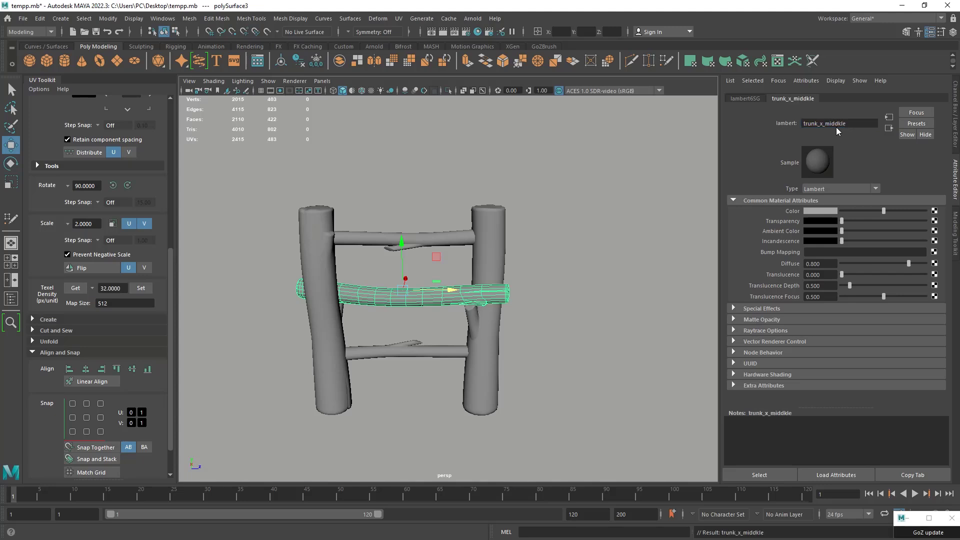
left_click(848, 123)
key("BackSpace")
key("Return")
- Display the UVs of all three horizontal rails together in the UV Editor, keeping the rails in view
scroll(498, 162, "up", 3)
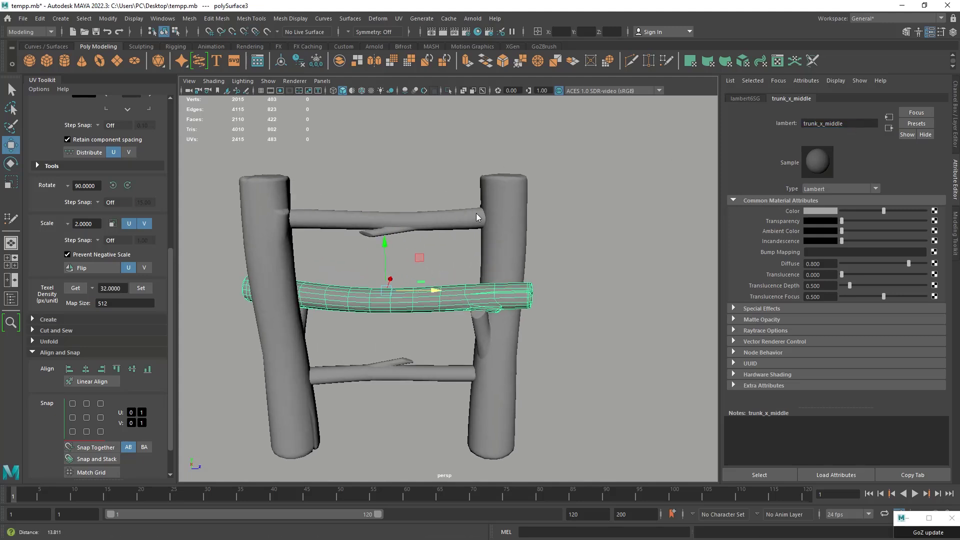
left_click(435, 220)
left_click(415, 299, "shift")
left_click(400, 375, "shift")
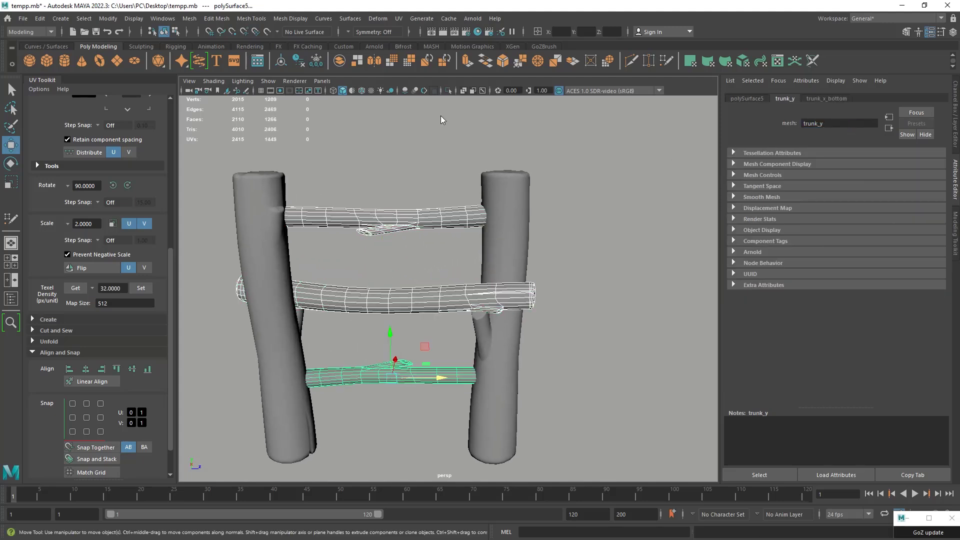
left_click(399, 19)
left_click(415, 42)
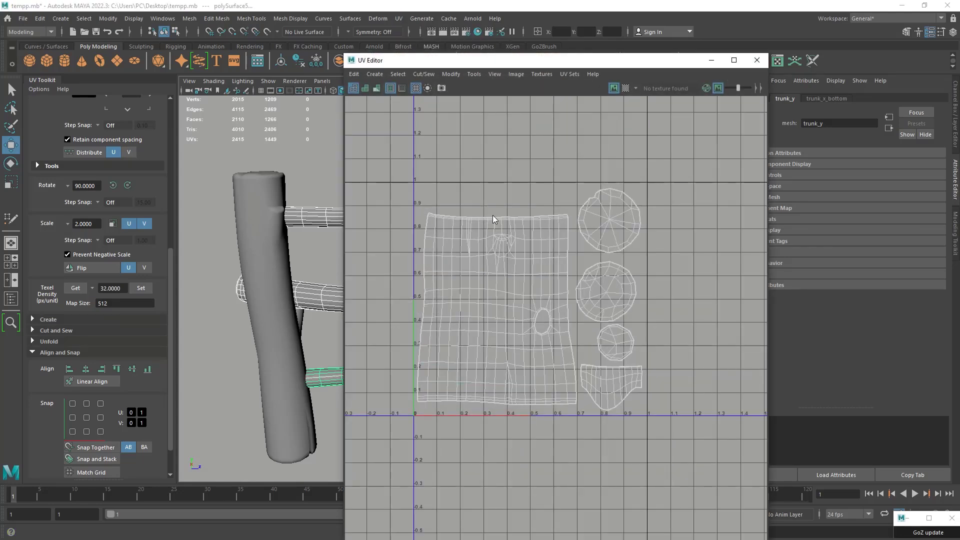
left_click_drag(525, 65, 740, 70)
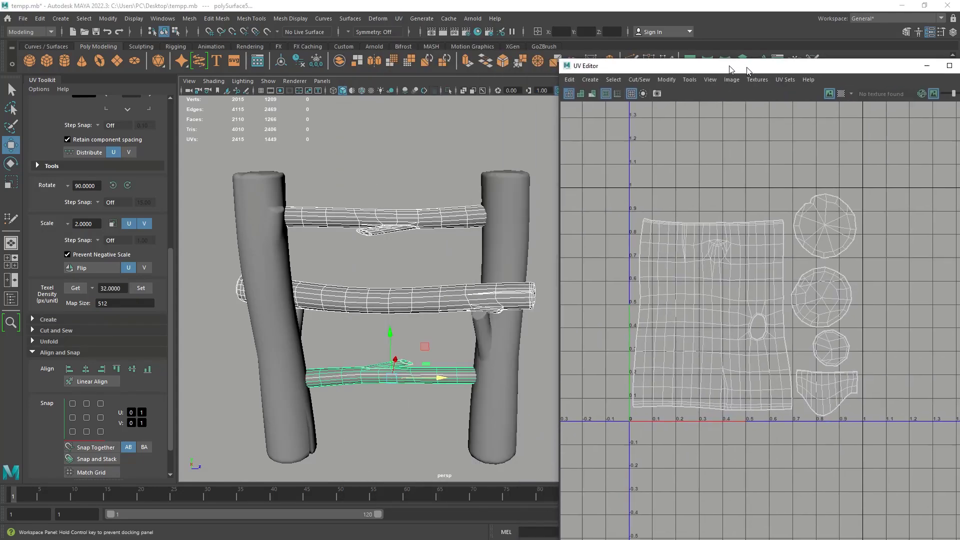
- Try shifting the top rail's UV shells sideways off the overlapping shells of the other rails, undoing each move
right_click_drag(688, 258, 651, 246)
left_click(686, 254)
left_click_drag(753, 314, 673, 310)
key("ctrl+z")
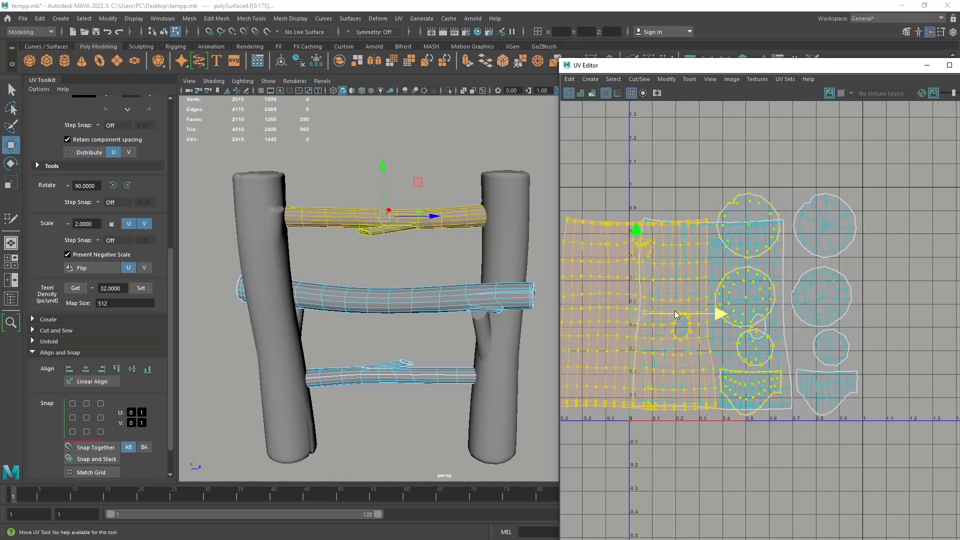
key("ctrl+z")
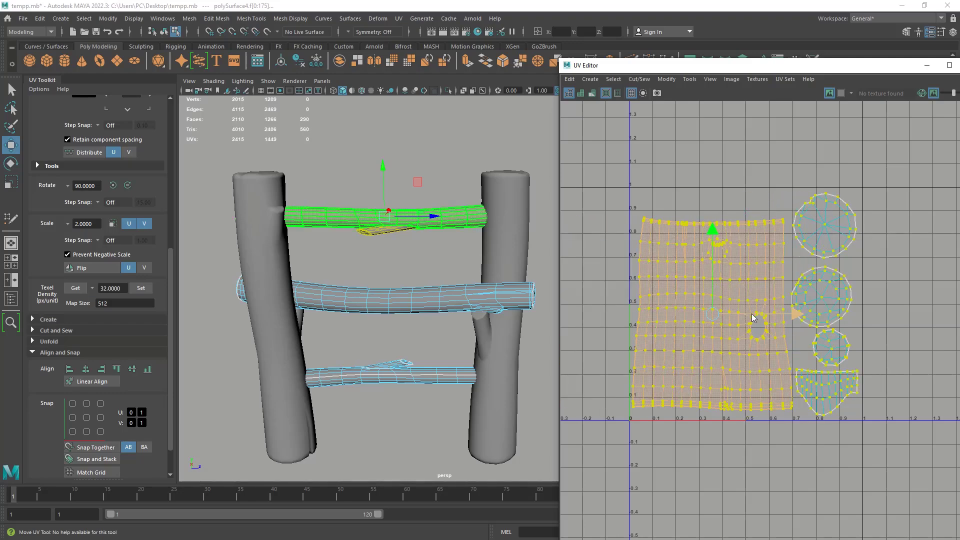
left_click_drag(752, 315, 705, 313)
key("ctrl+z")
left_click_drag(788, 66, 652, 71)
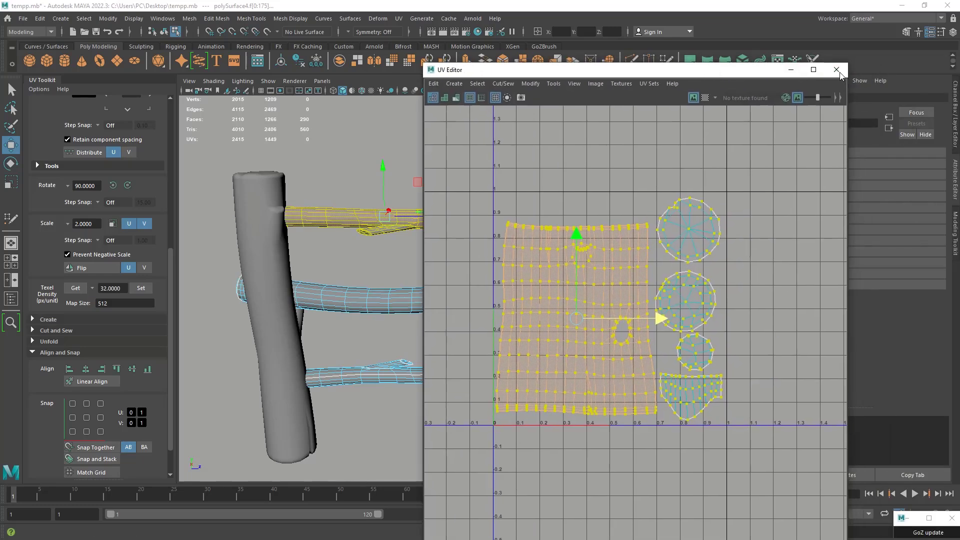
- Close the UV Editor and export both posts and all three rails as FBX, overwriting trunk_lp.fbx in the 02_Bakes folder
left_click(837, 70)
right_click_drag(551, 214, 596, 194)
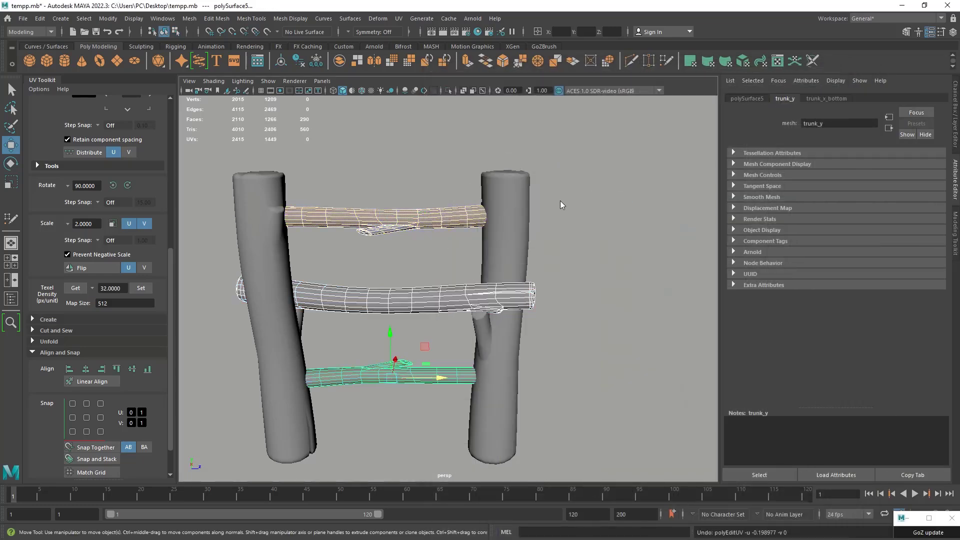
left_click(584, 233)
left_click(458, 220)
left_click(431, 290, "shift")
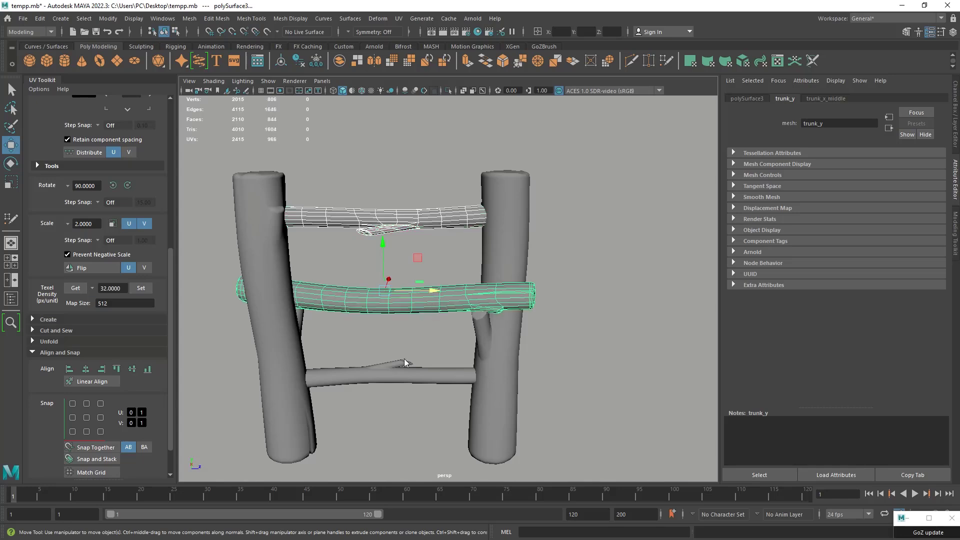
left_click(440, 376, "shift")
left_click(504, 269, "shift")
left_click(286, 269, "shift")
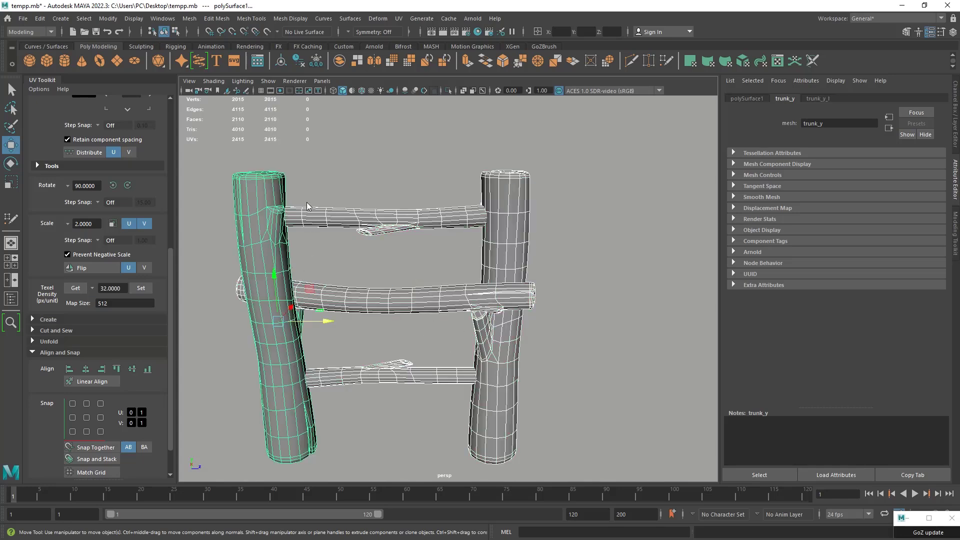
left_click(28, 22)
left_click(21, 22)
left_click(22, 22)
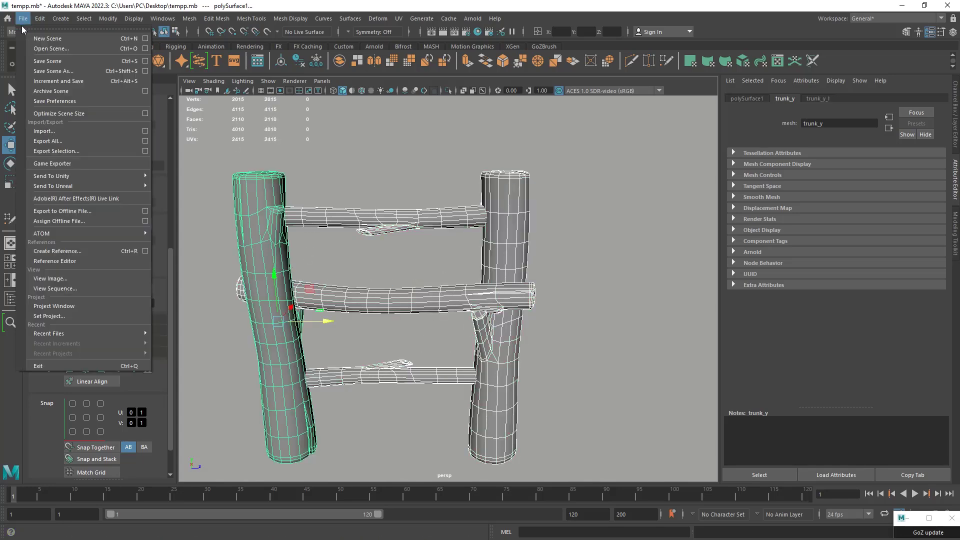
left_click(91, 150)
double_click(418, 208)
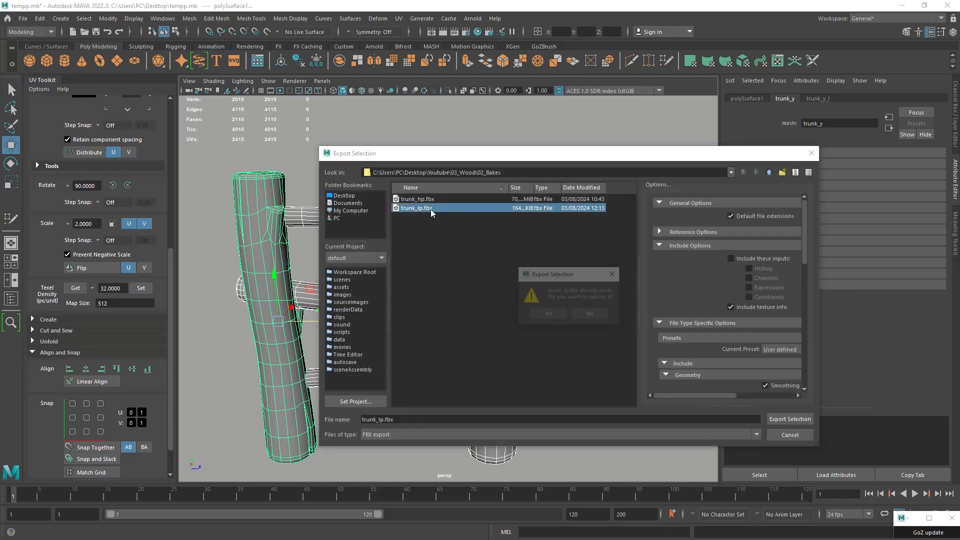
left_click(555, 315)
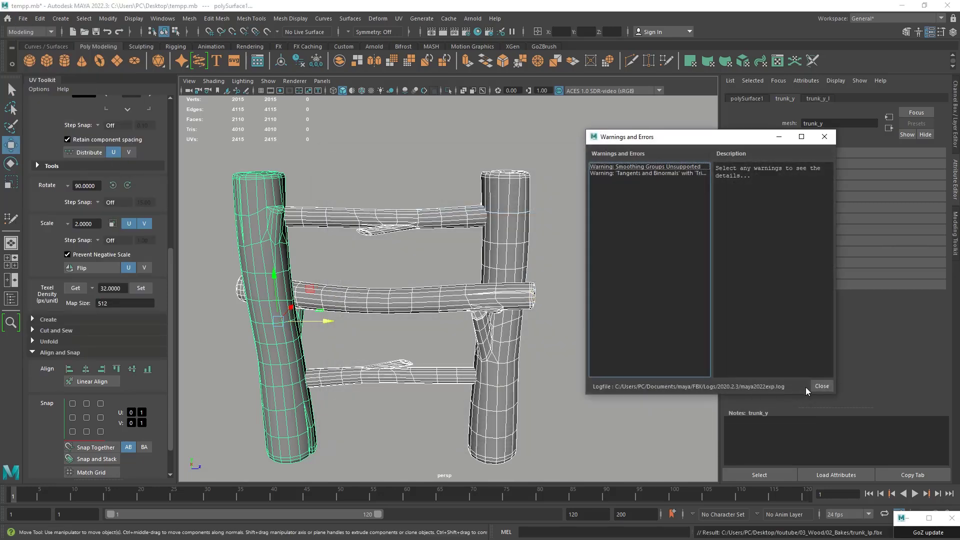
left_click(818, 386)
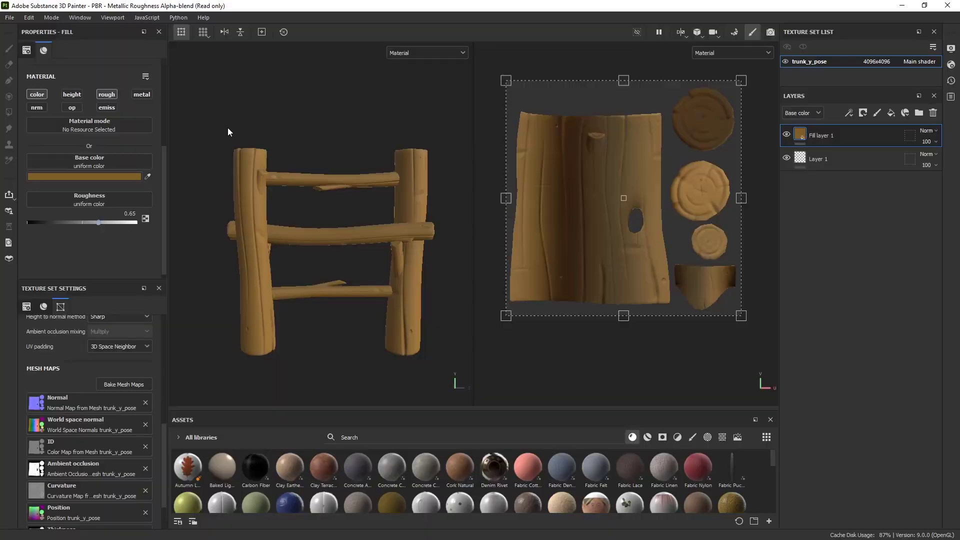
- Switch to Substance 3D Painter, reload the re-exported trunk mesh into the project, and enlarge the texture set list to show every set
left_click(29, 18)
left_click(48, 61)
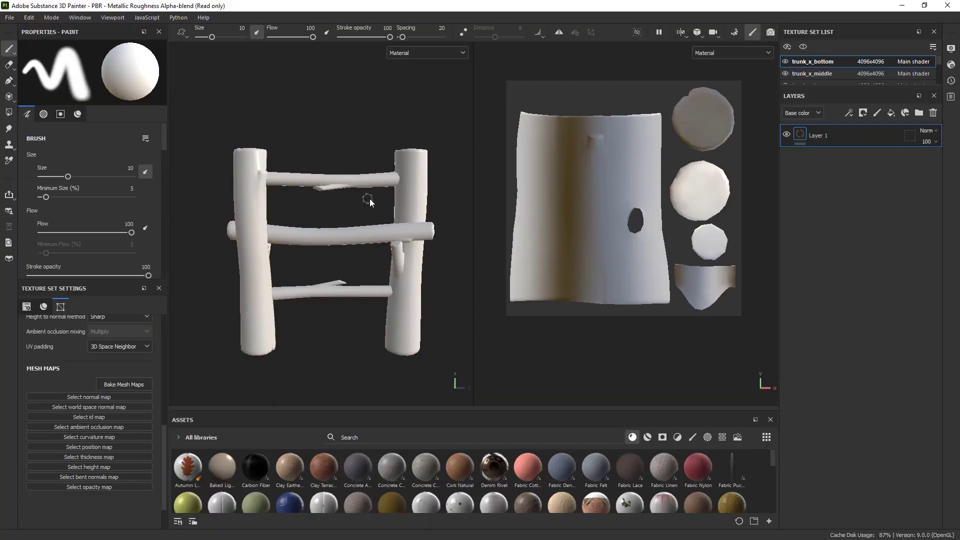
left_click_drag(369, 201, 604, 215, "alt")
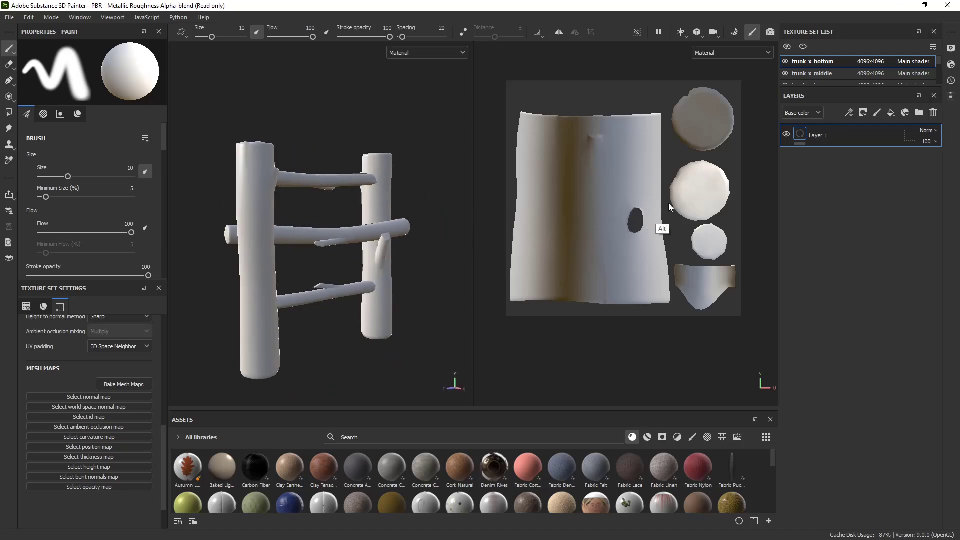
left_click_drag(796, 89, 823, 189)
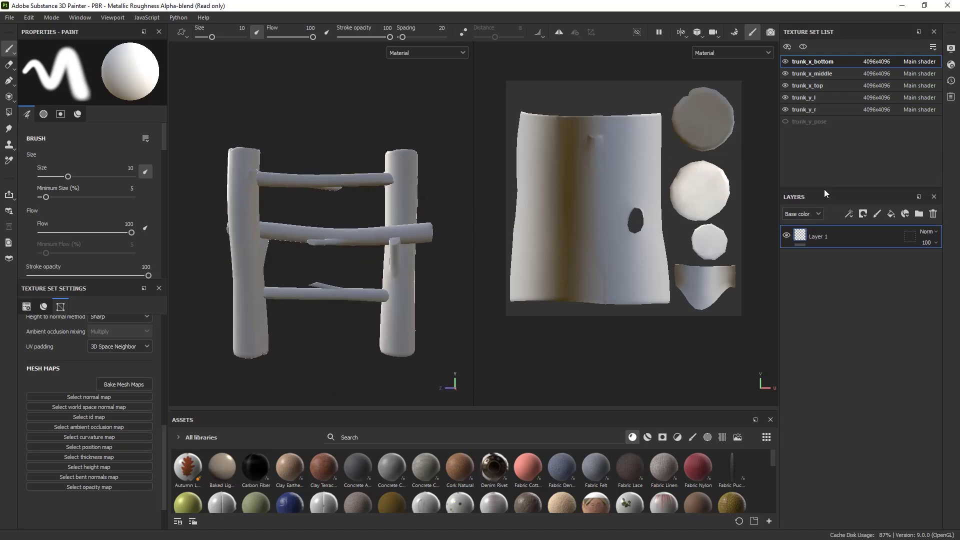
left_click_drag(450, 240, 225, 295, "alt")
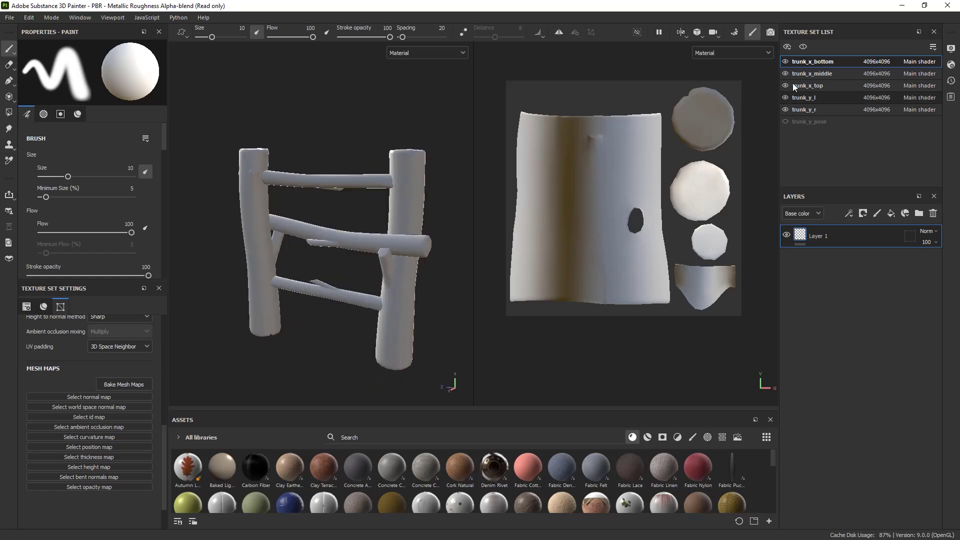
left_click_drag(338, 269, 236, 318, "alt")
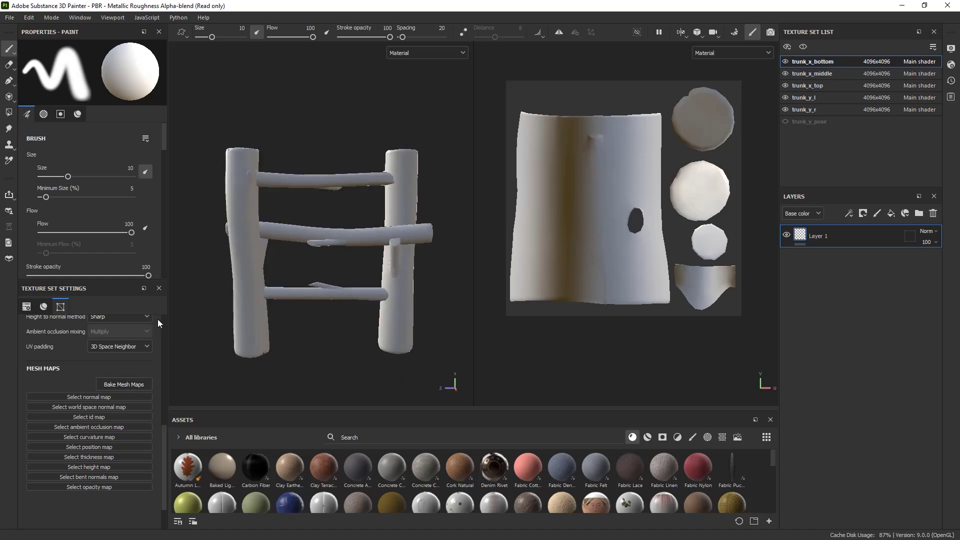
left_click_drag(263, 274, 508, 286, "alt")
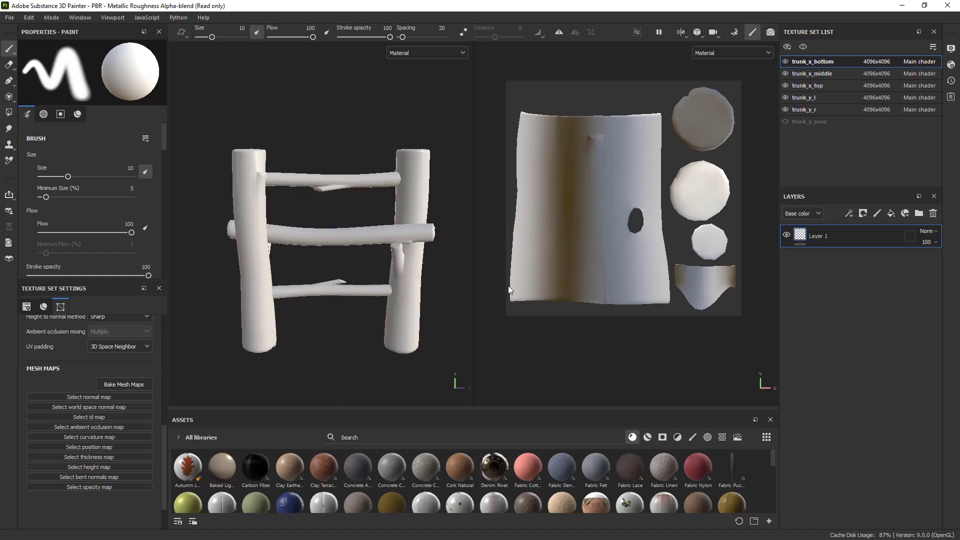
- Assign the baked trunk_y_pose normal and world space normal maps to the trunk_x_bottom texture set
left_click(79, 396)
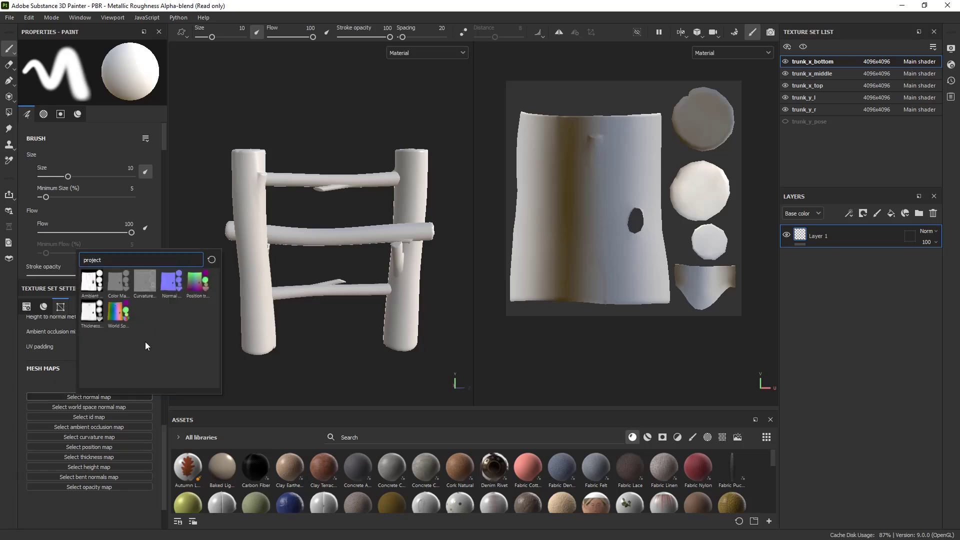
left_click(171, 292)
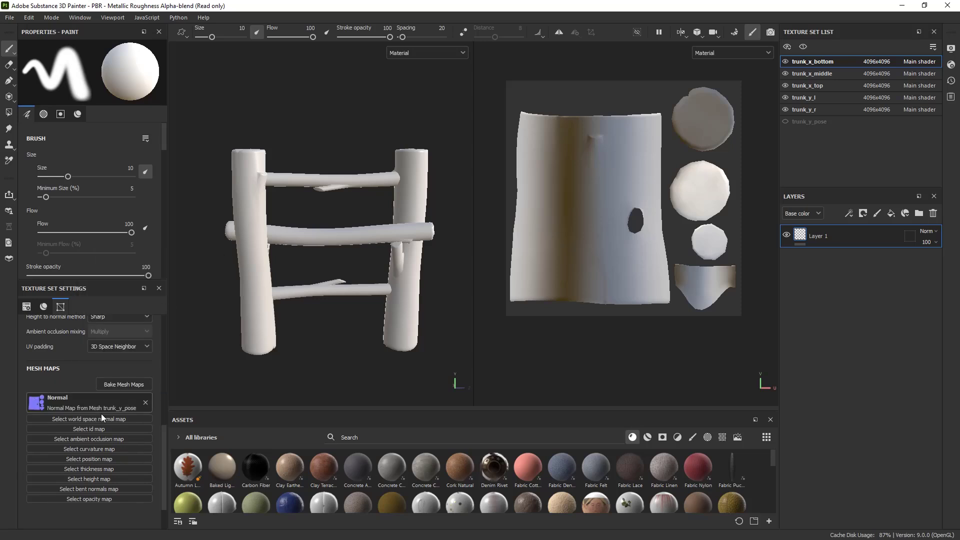
left_click(104, 420)
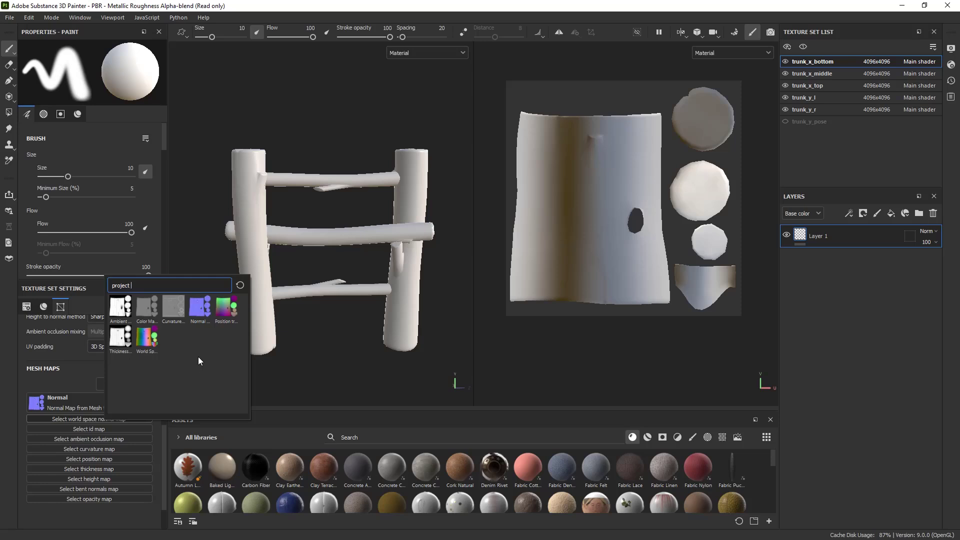
left_click(152, 340)
- Assign the baked trunk_y_pose ambient occlusion and curvature maps to the trunk_x_bottom texture set, leaving the ID map empty
left_click(115, 439)
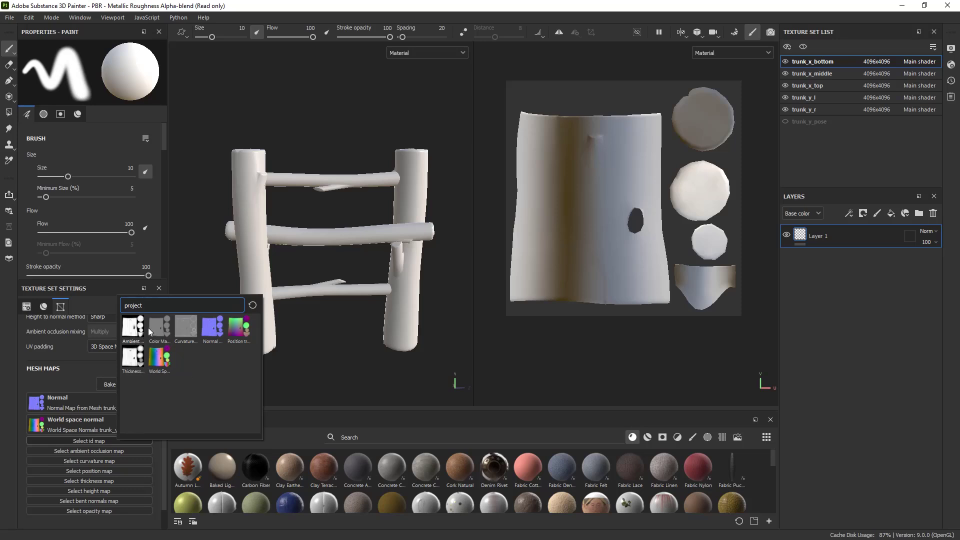
mouse_move(159, 329)
left_click(120, 448)
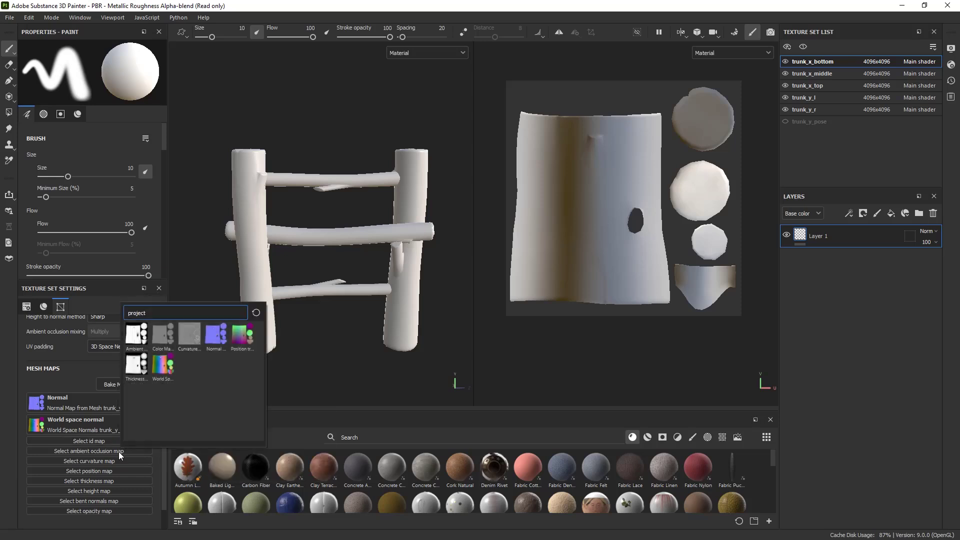
left_click(137, 343)
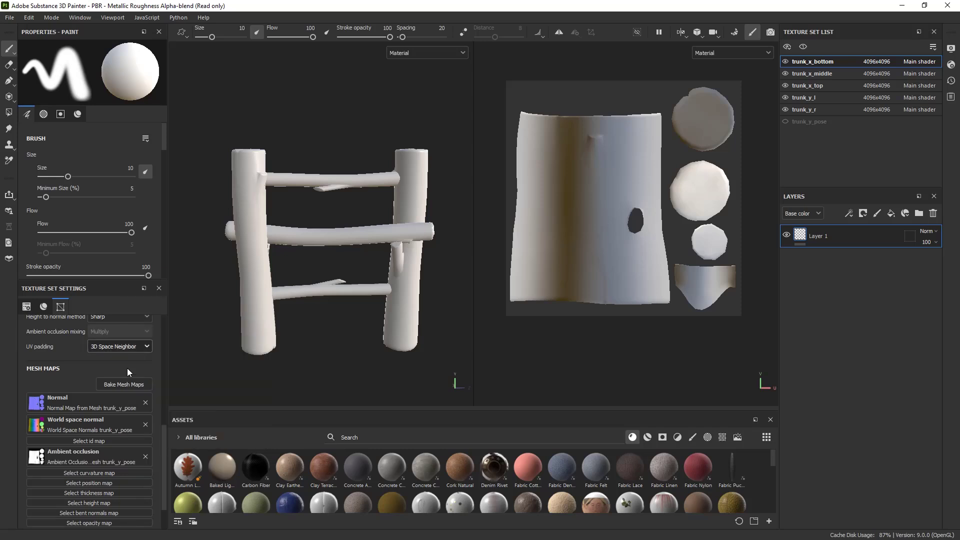
left_click(104, 472)
left_click(173, 367)
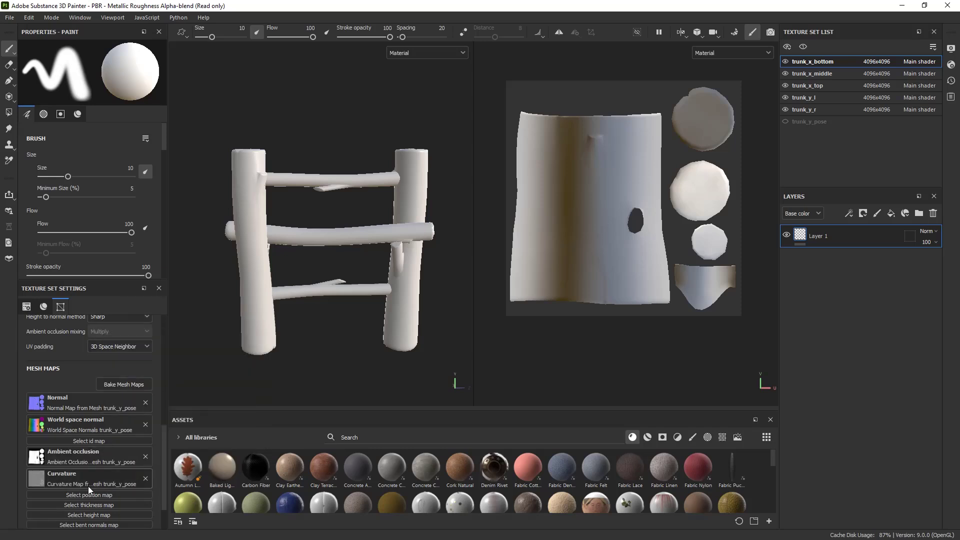
- Assign the baked trunk_y_pose position and thickness maps to the trunk_x_bottom texture set
left_click(93, 495)
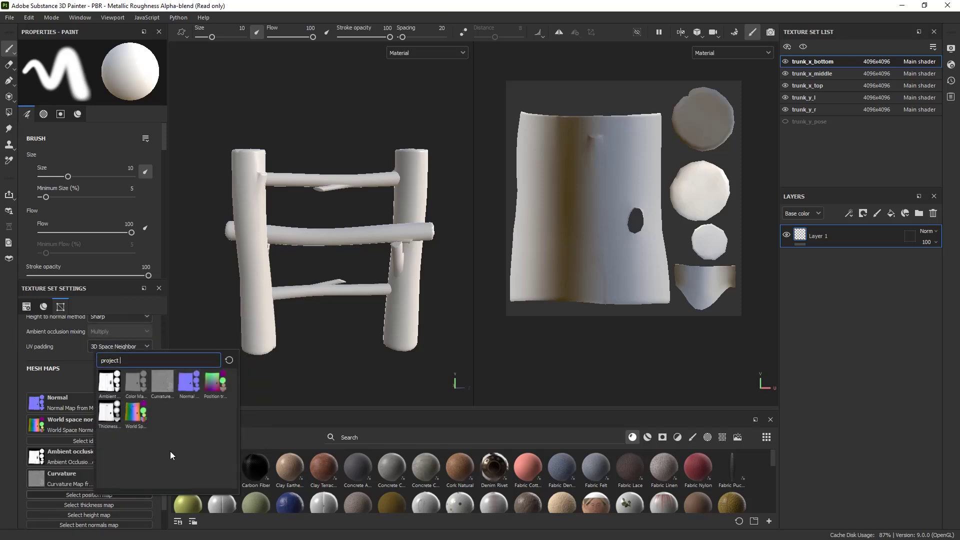
left_click(213, 395)
left_click(106, 517)
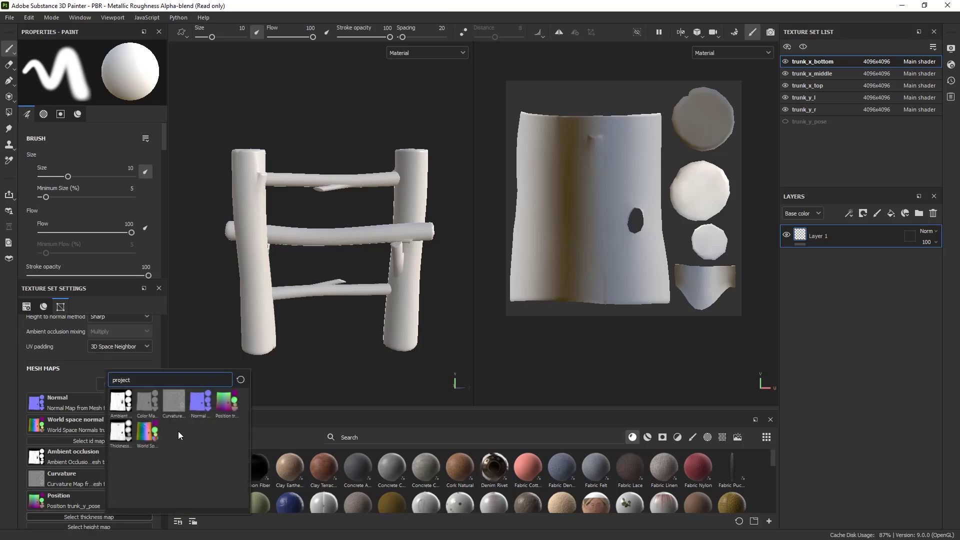
left_click(121, 431)
scroll(113, 460, "down", 2)
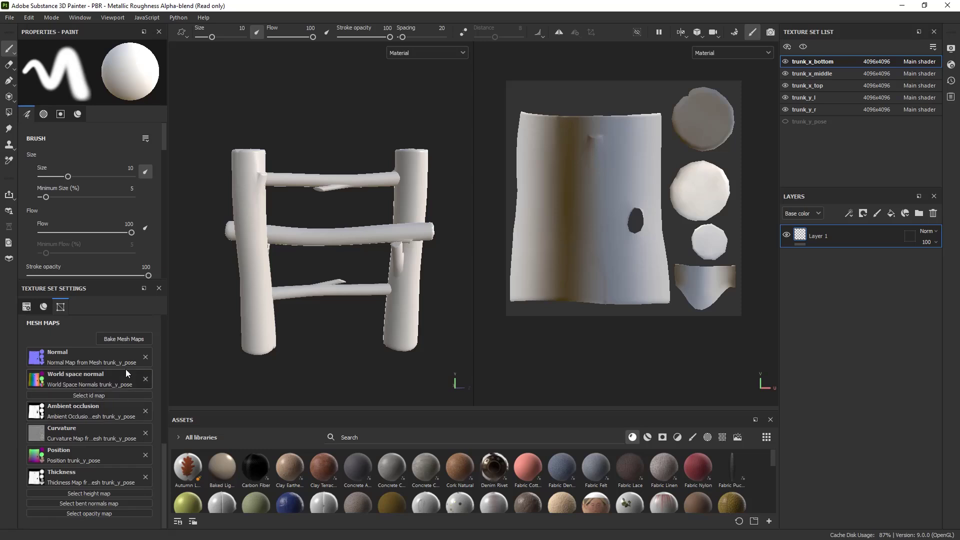
left_click_drag(364, 334, 340, 296, "alt")
right_click_drag(340, 296, 447, 294, "alt")
- Activate the trunk_y_r texture set and assign it the trunk_y_pose normal and world space normal maps
left_click(803, 111)
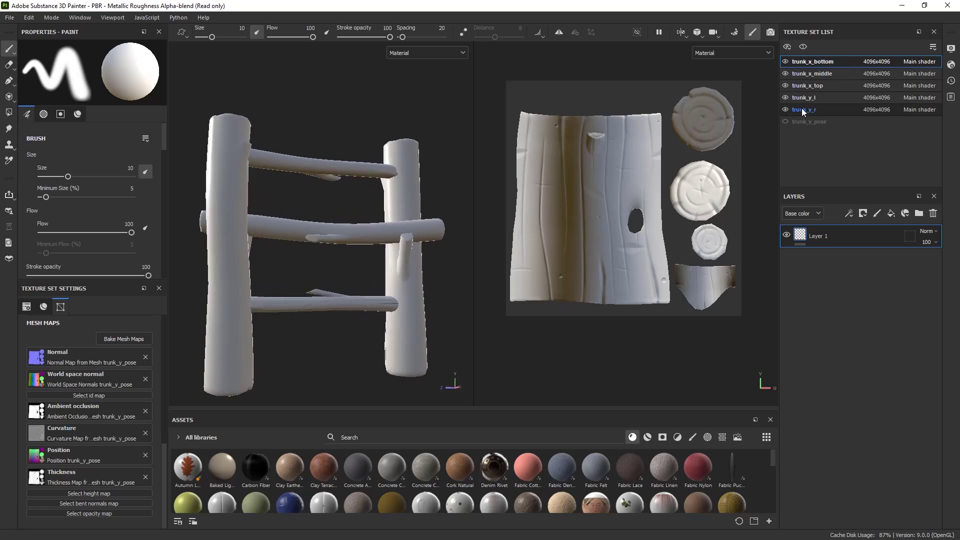
left_click(786, 110)
left_click(785, 110)
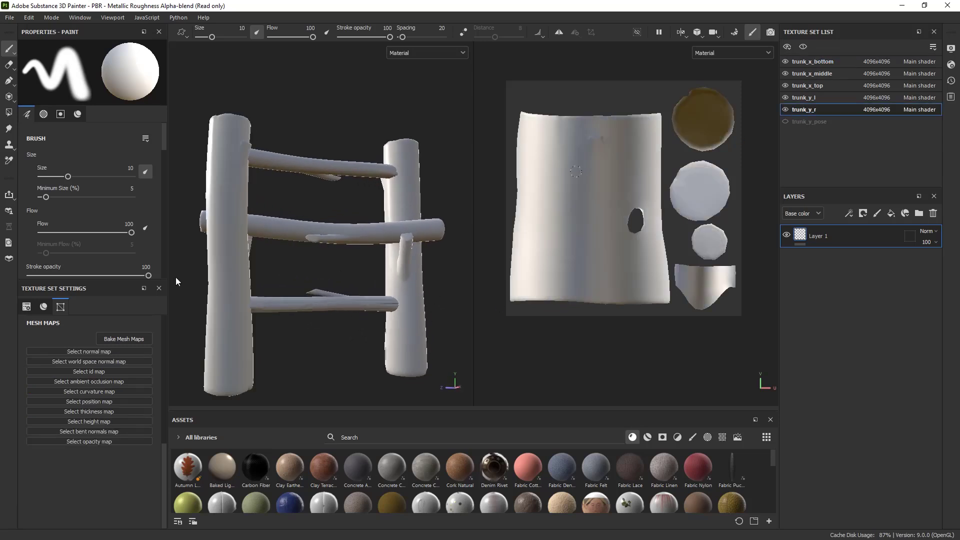
left_click(77, 351)
left_click(168, 380)
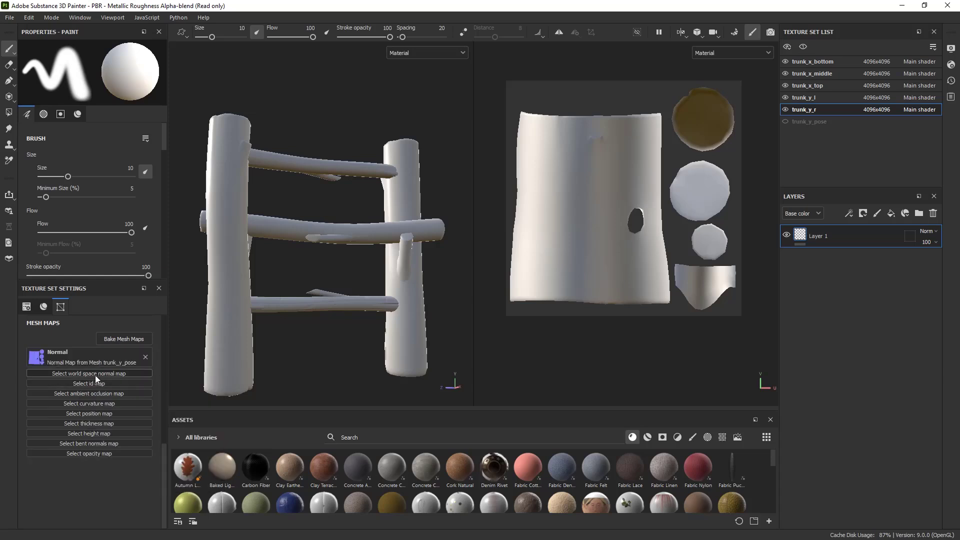
left_click(95, 375)
left_click(140, 445)
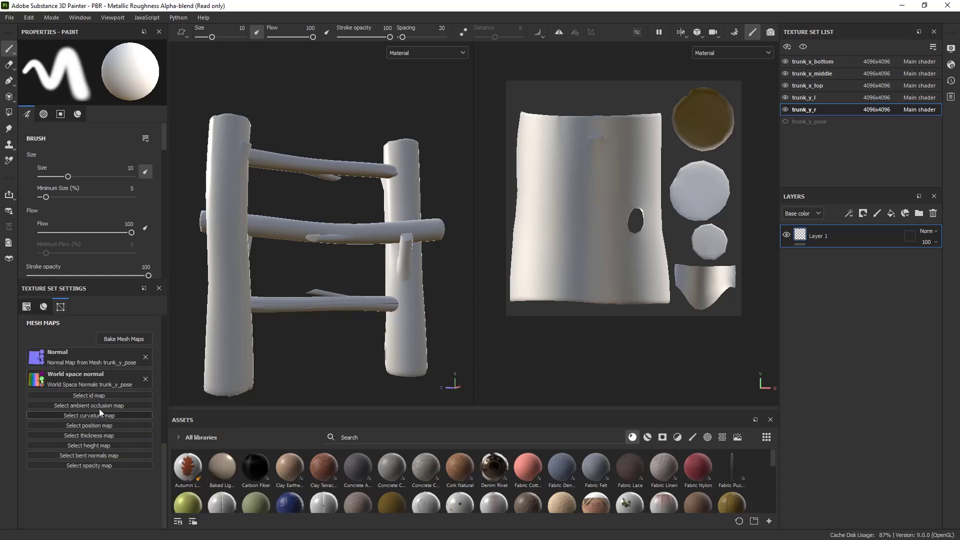
- Assign the baked trunk_y_pose ambient occlusion and curvature maps to the trunk_y_r texture set
left_click(85, 406)
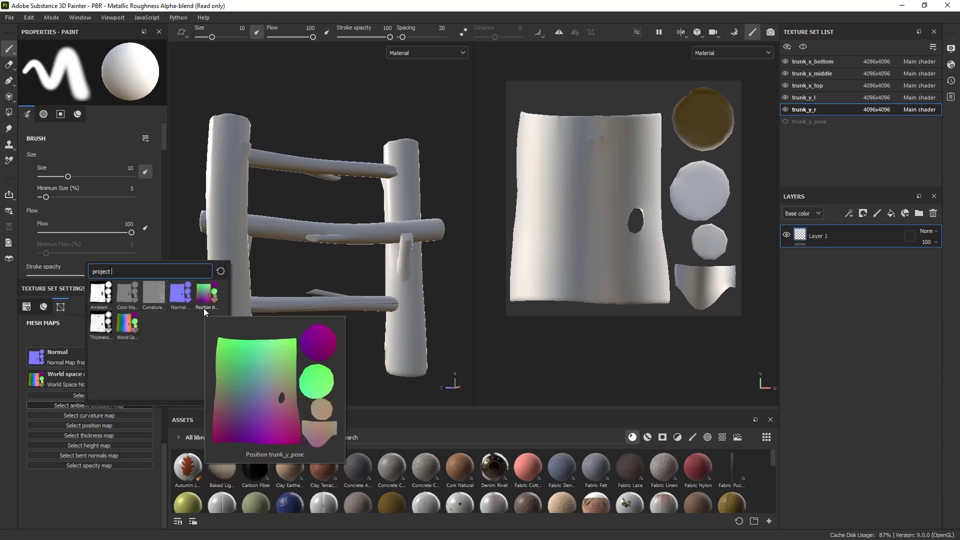
left_click(100, 296)
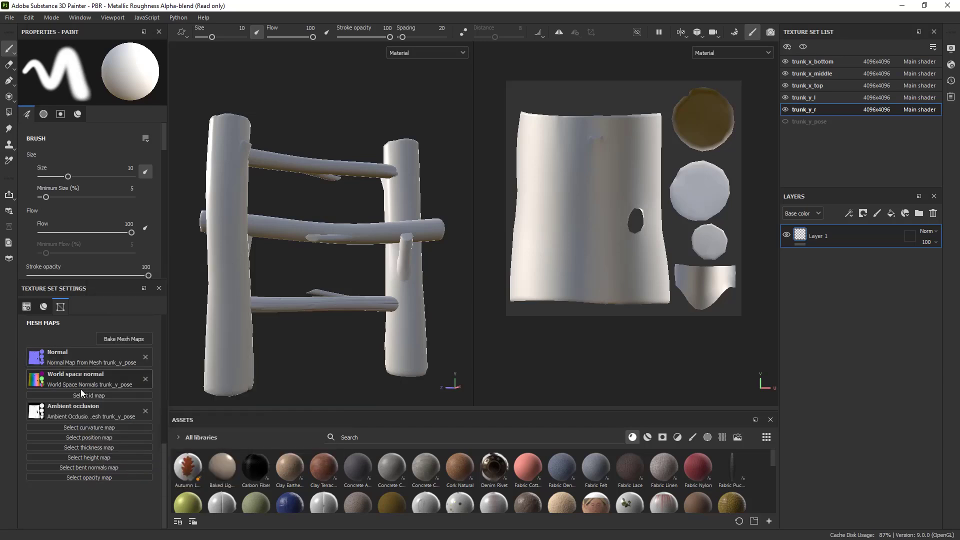
left_click(92, 427)
left_click(160, 317)
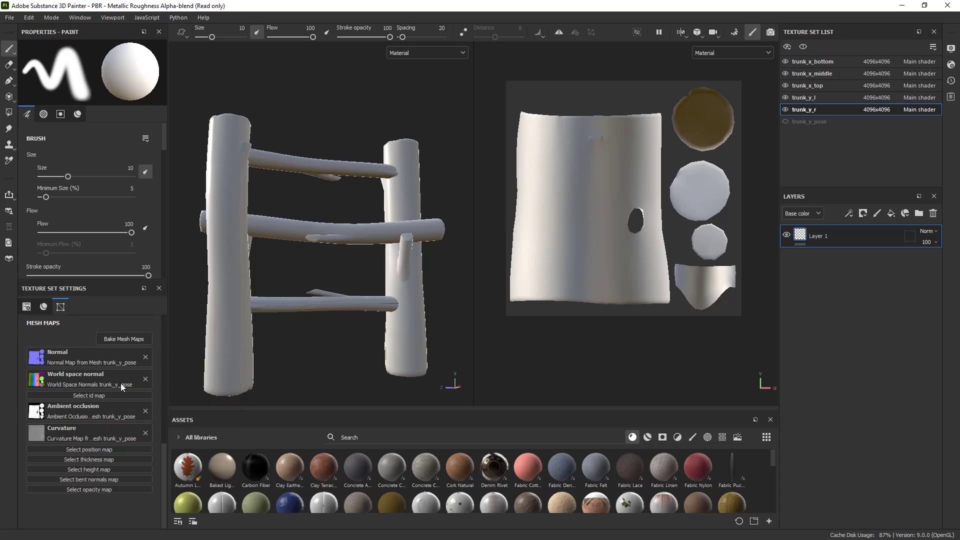
- Assign the baked trunk_y_pose position and thickness maps to the trunk_y_r texture set
left_click(98, 449)
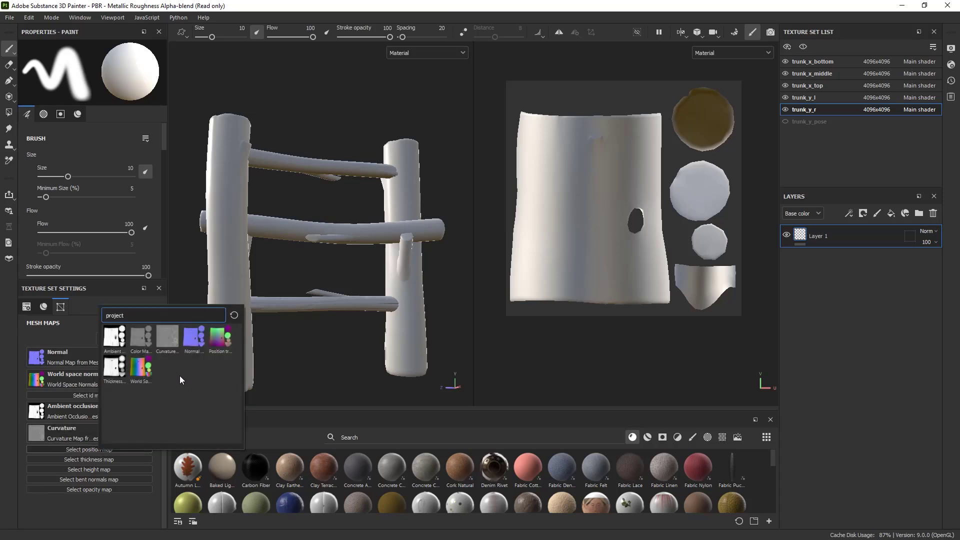
left_click(219, 339)
left_click(101, 473)
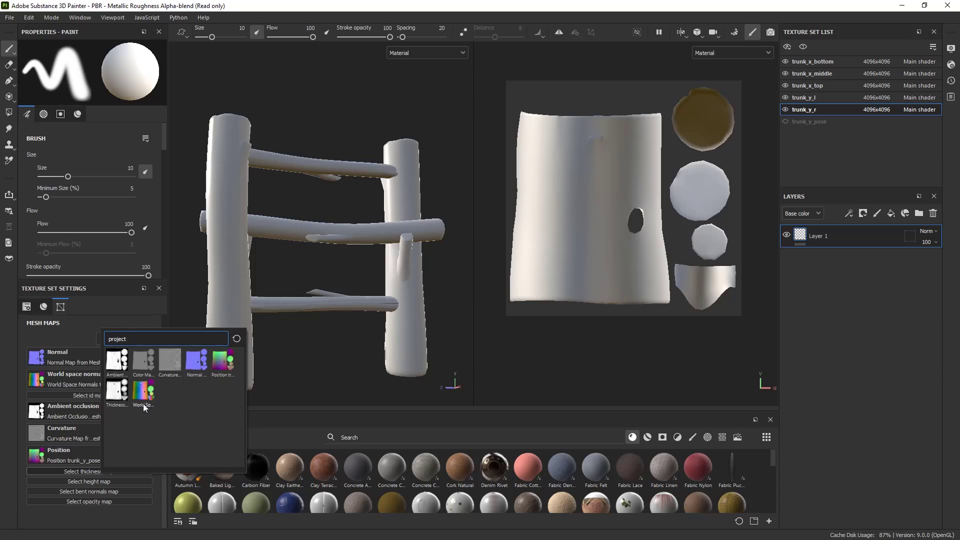
left_click(117, 390)
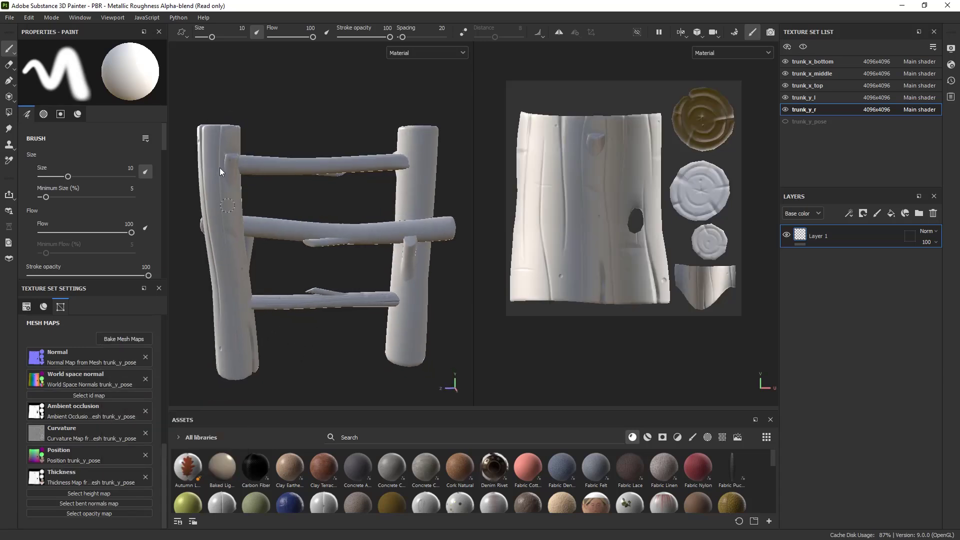
left_click_drag(220, 167, 237, 182, "alt")
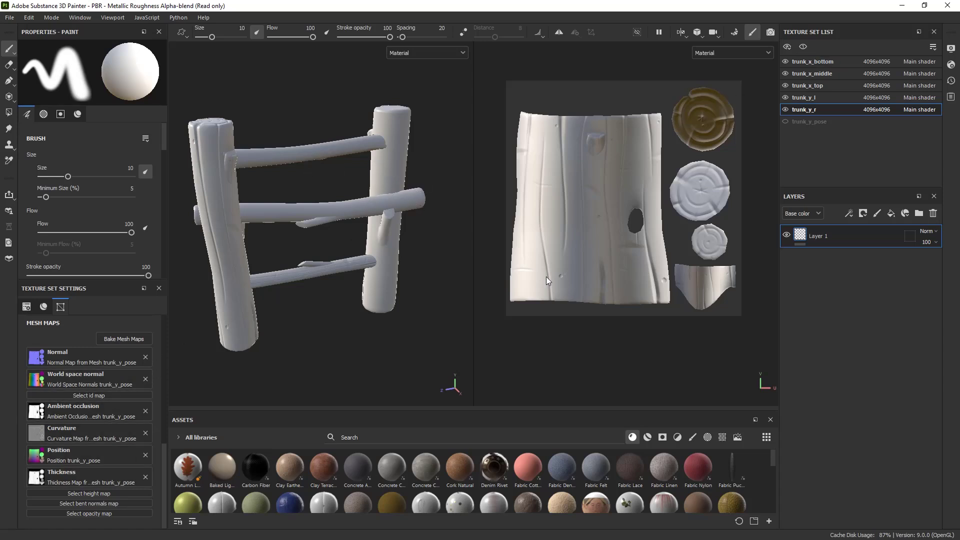
- Activate the trunk_y_l texture set and assign it the trunk_y_pose normal and world space normal maps
left_click(823, 99)
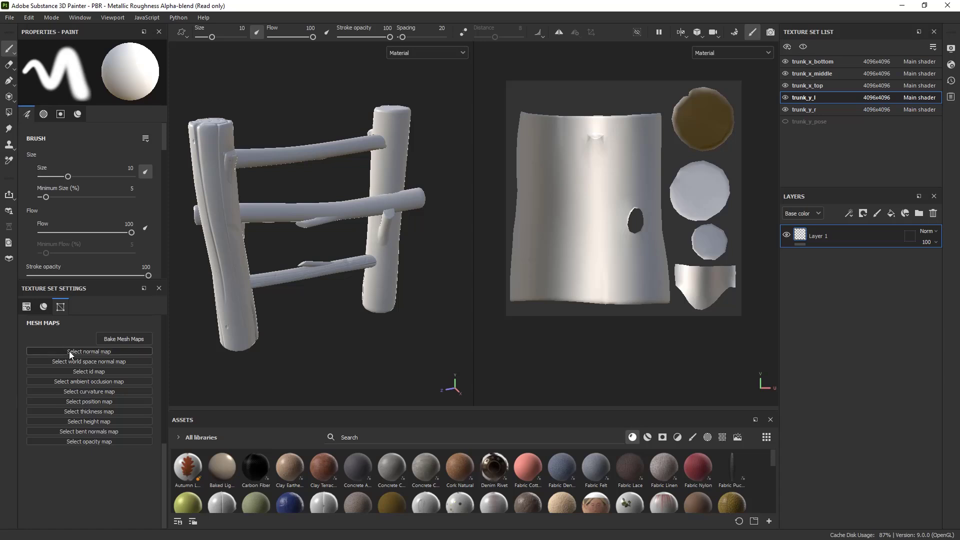
left_click(96, 351)
left_click(161, 386)
left_click(86, 373)
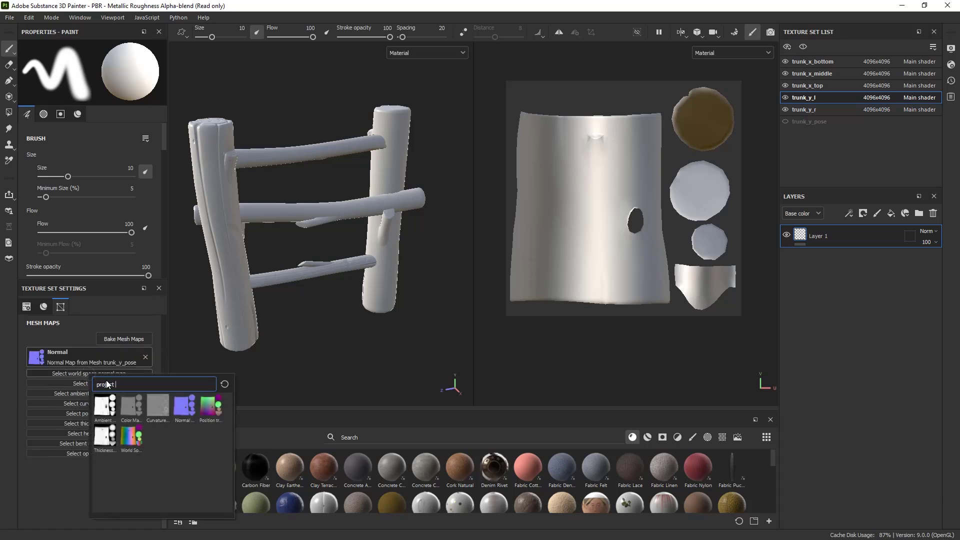
left_click(128, 435)
- Assign the baked trunk_y_pose ambient occlusion and curvature maps to the trunk_y_l texture set
left_click(87, 407)
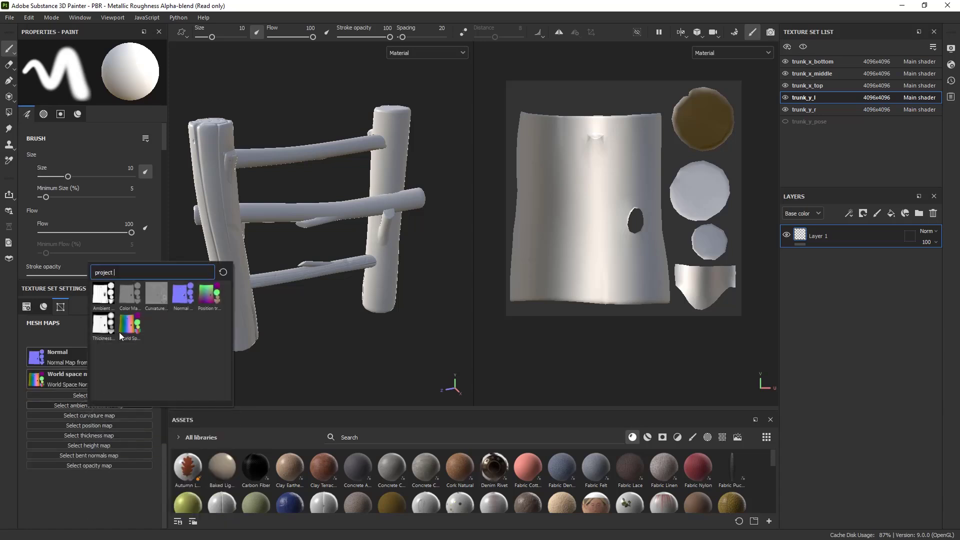
left_click(105, 288)
left_click(88, 428)
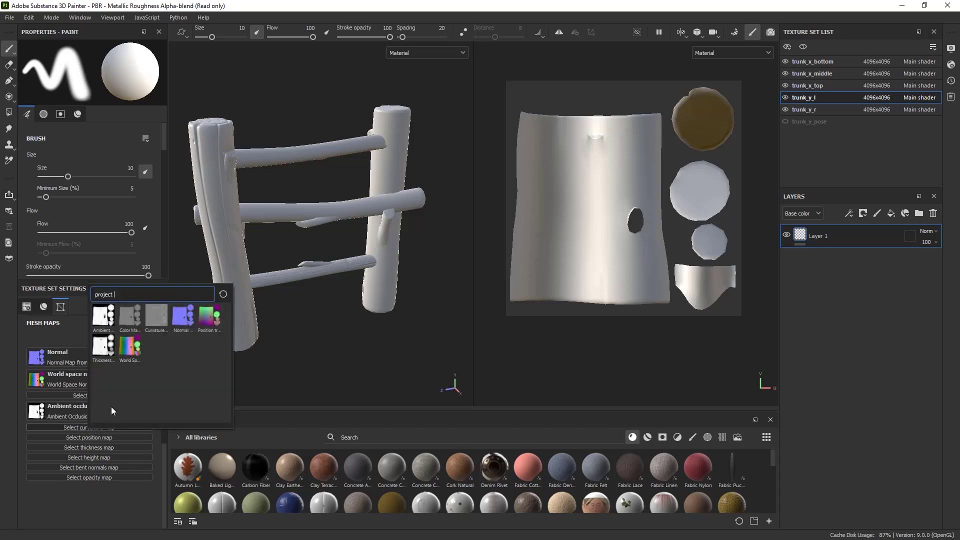
left_click(158, 324)
- Assign the baked trunk_y_pose position and thickness maps to the trunk_y_l texture set
left_click(92, 448)
left_click(220, 340)
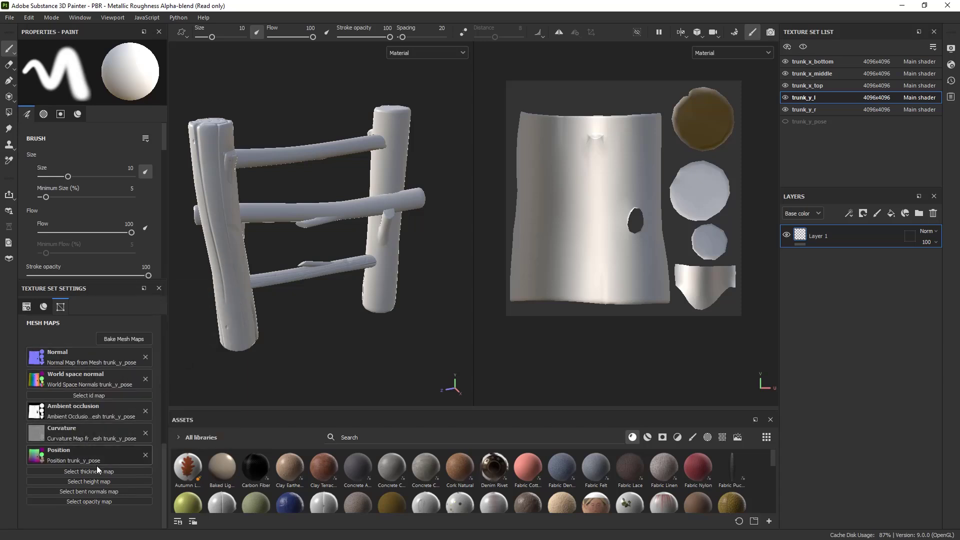
left_click(107, 470)
left_click(121, 393)
- Activate the trunk_x_top texture set and assign it the trunk_y_pose normal and world space normal maps
left_click_drag(360, 320, 346, 294, "alt")
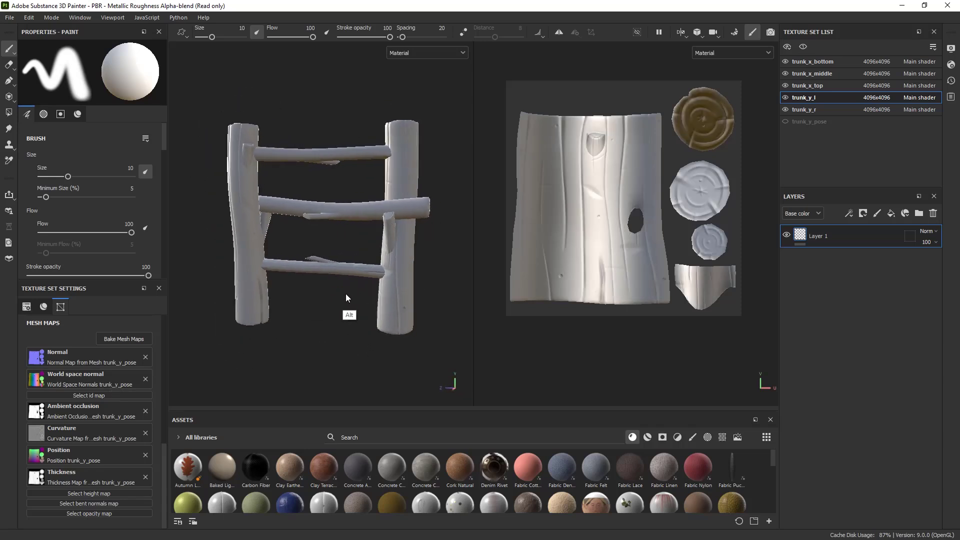
middle_click_drag(346, 294, 353, 312, "alt")
left_click(814, 85)
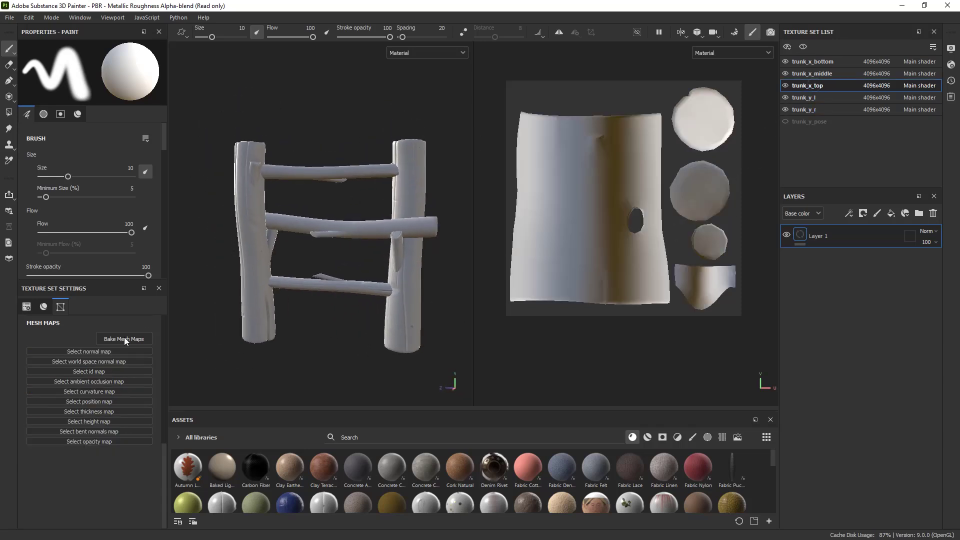
left_click(103, 352)
left_click(196, 385)
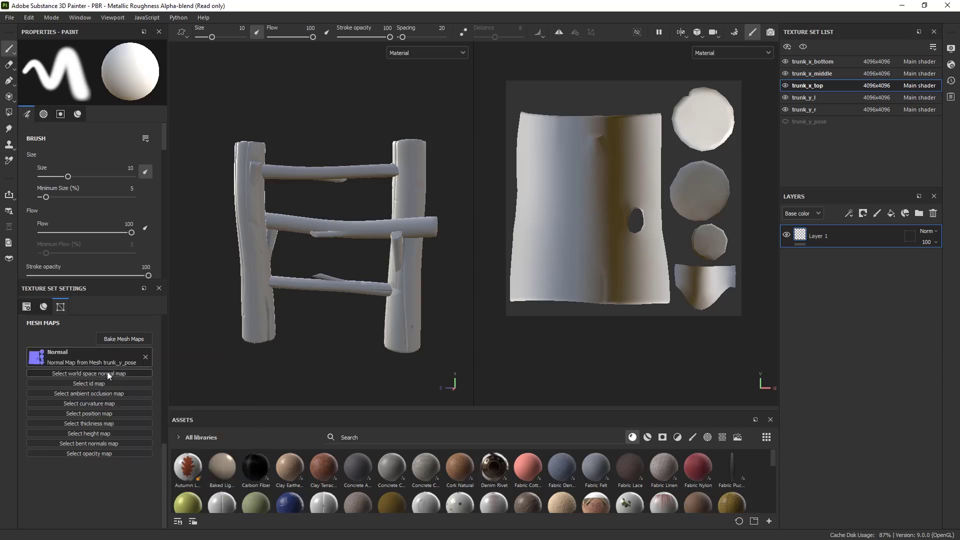
left_click(107, 371)
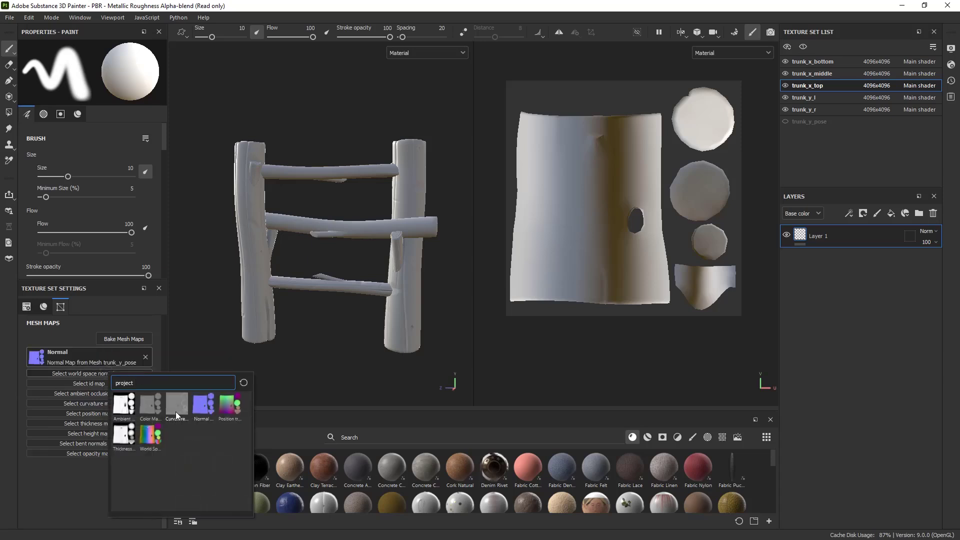
left_click(150, 435)
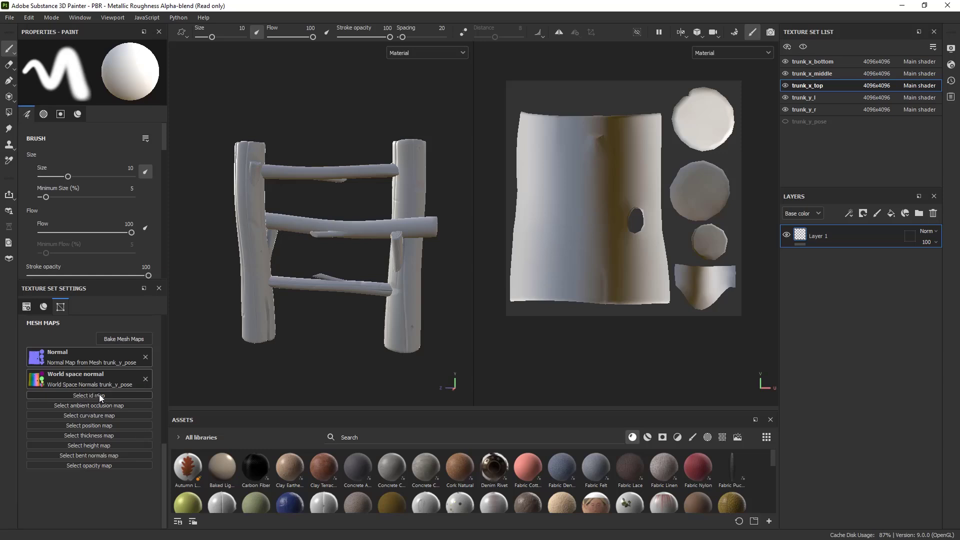
- Assign the baked trunk_y_pose ambient occlusion and curvature maps to the trunk_x_top texture set
left_click(99, 394)
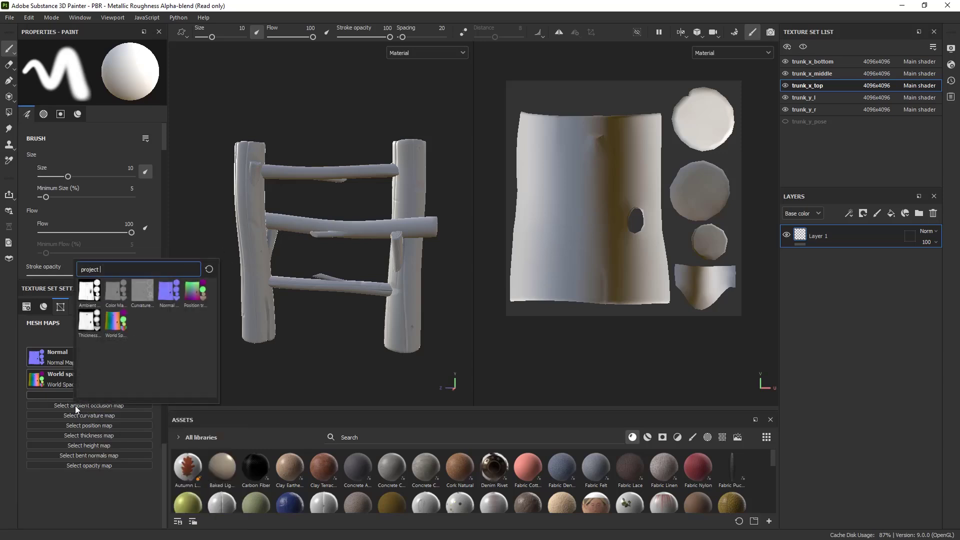
left_click(70, 406)
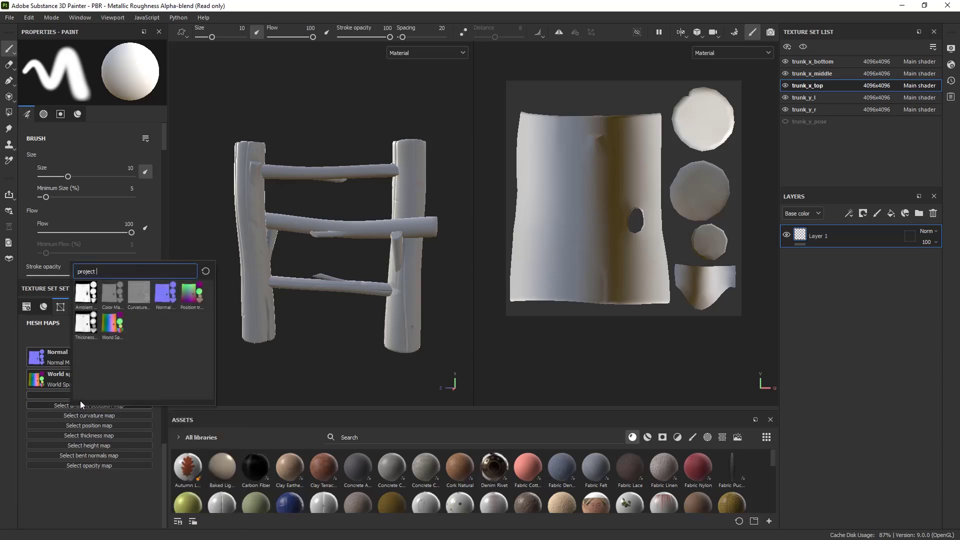
left_click(86, 295)
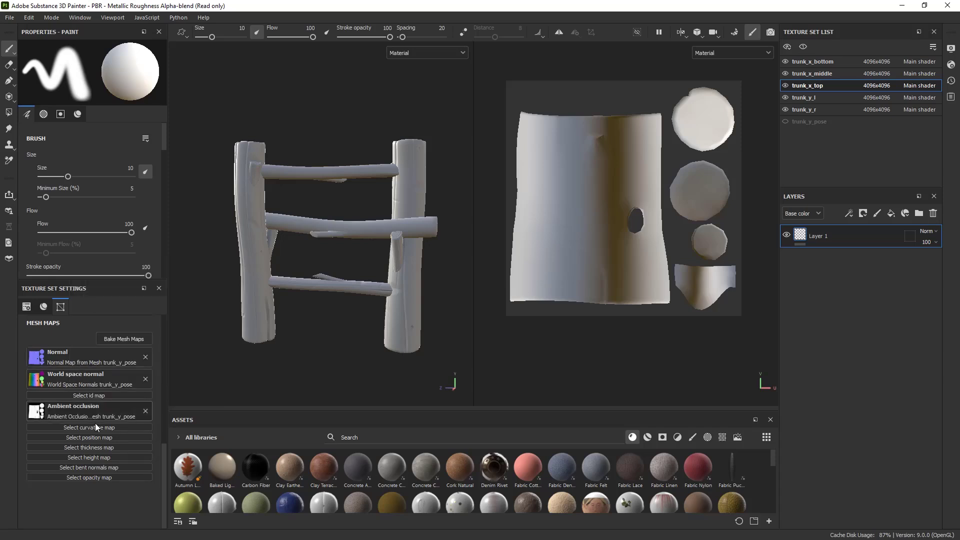
left_click(97, 427)
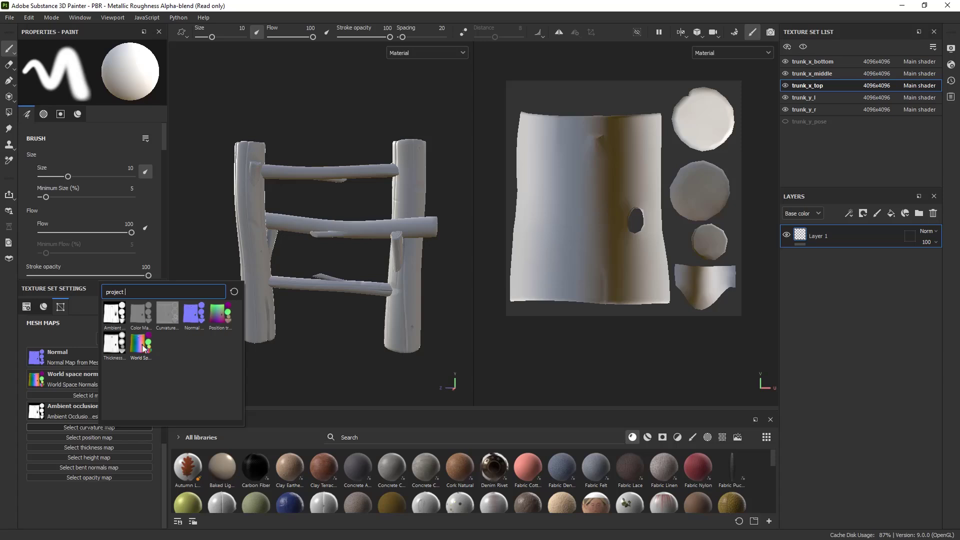
left_click(167, 315)
- Assign the baked trunk_y_pose position and thickness maps to the trunk_x_top texture set
left_click(112, 447)
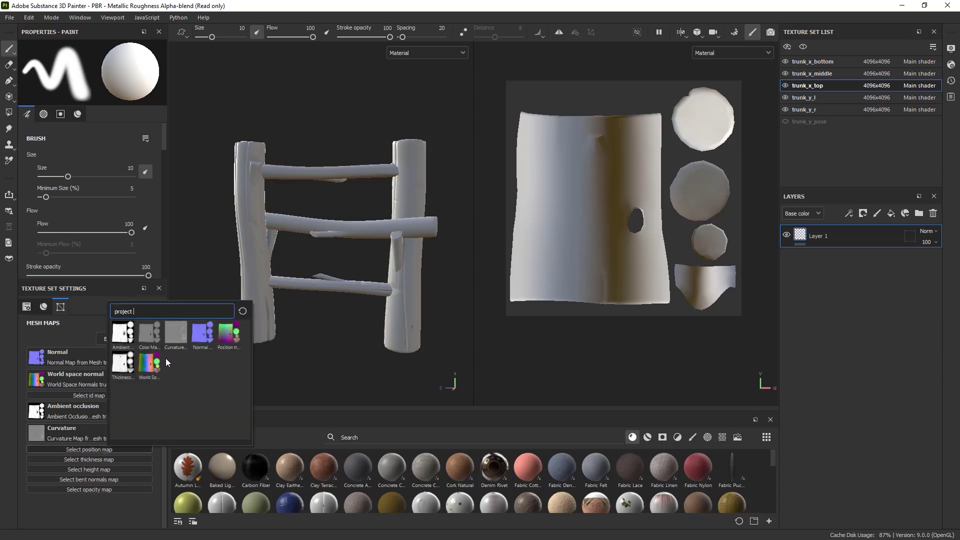
left_click(229, 343)
left_click(111, 470)
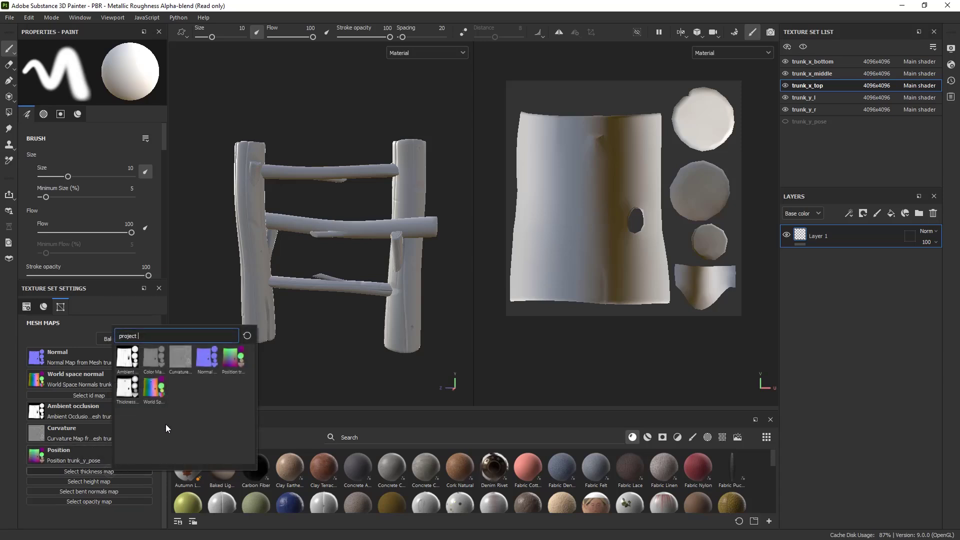
left_click(136, 396)
- Activate the trunk_x_middle texture set and assign it the trunk_y_pose normal and world space normal maps
left_click_drag(325, 333, 377, 316, "alt")
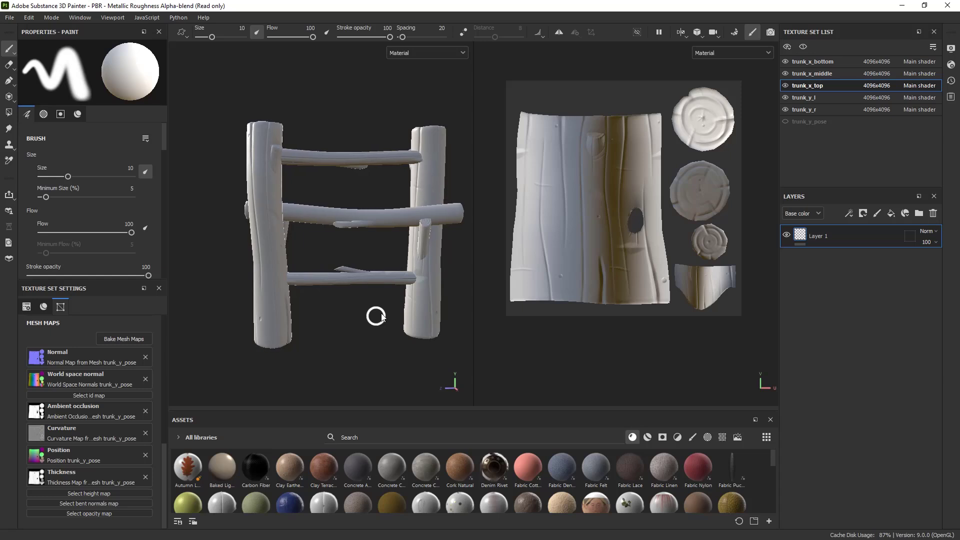
left_click(807, 74)
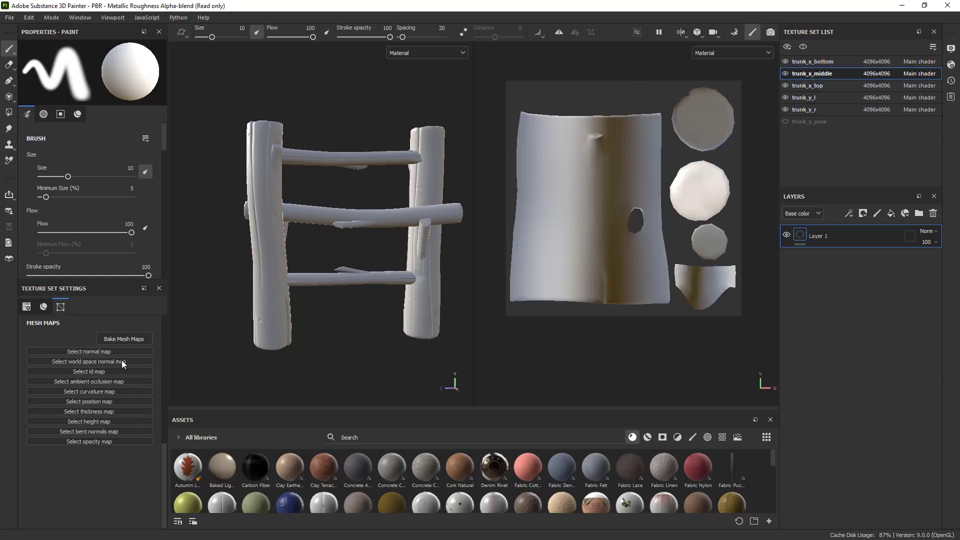
left_click(116, 352)
left_click(207, 384)
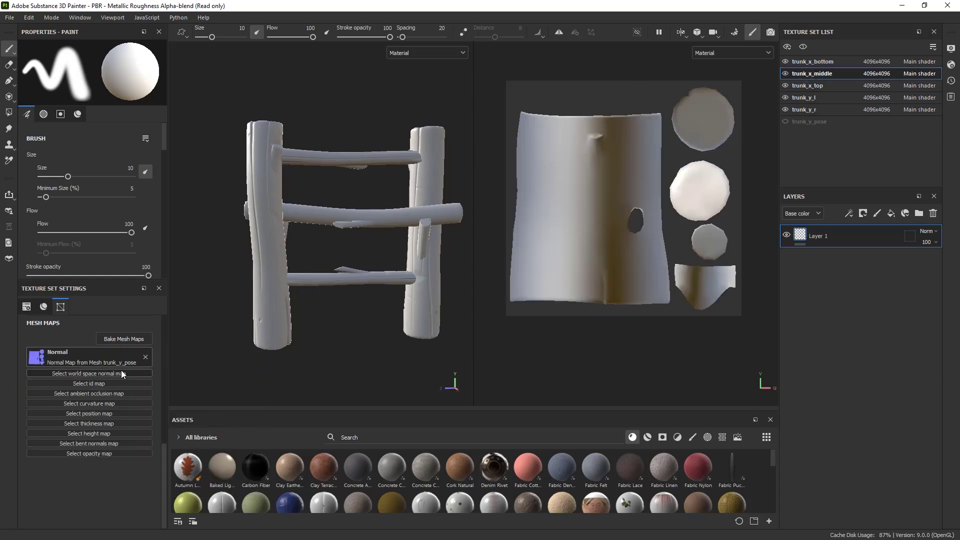
left_click(122, 370)
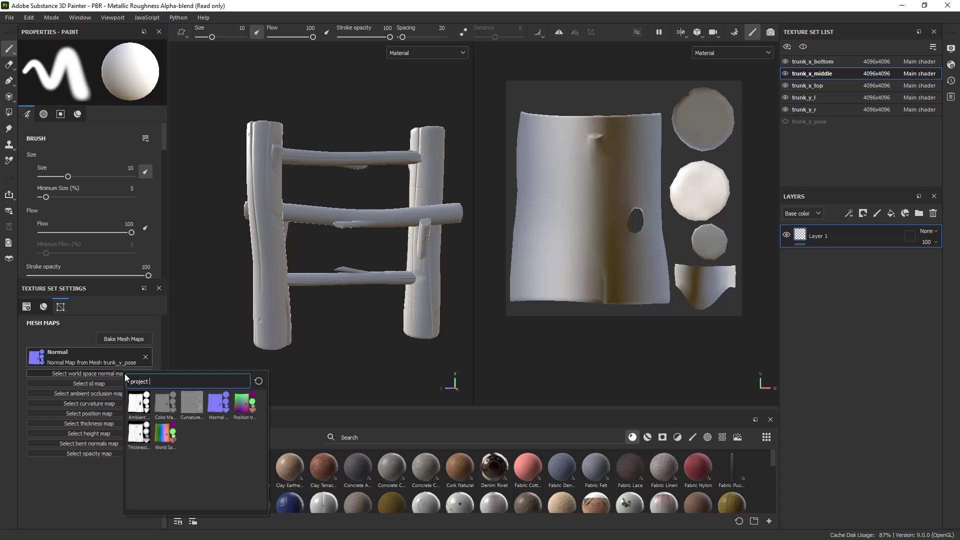
left_click(154, 435)
- Assign the baked trunk_y_pose ambient occlusion and curvature maps to the trunk_x_middle texture set
left_click(140, 405)
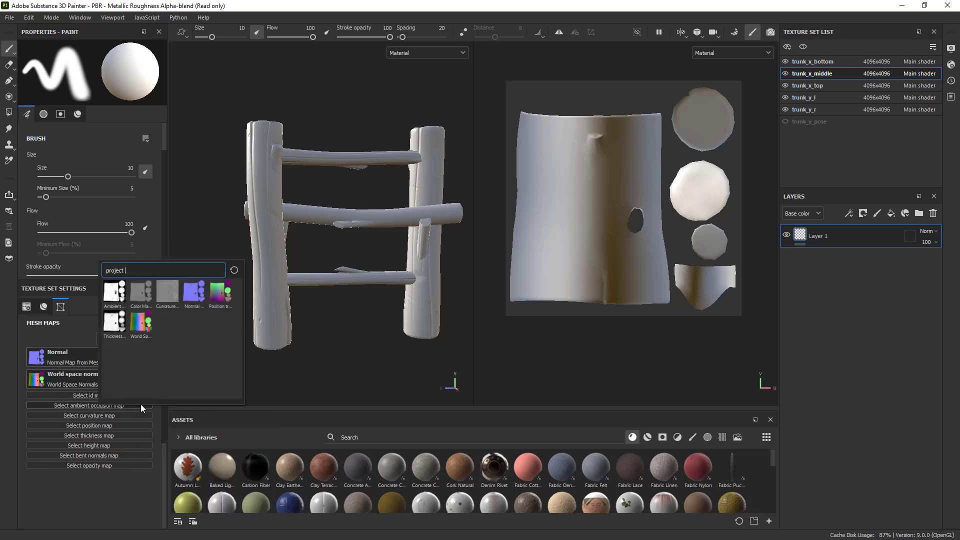
left_click(118, 295)
left_click(94, 428)
left_click(166, 316)
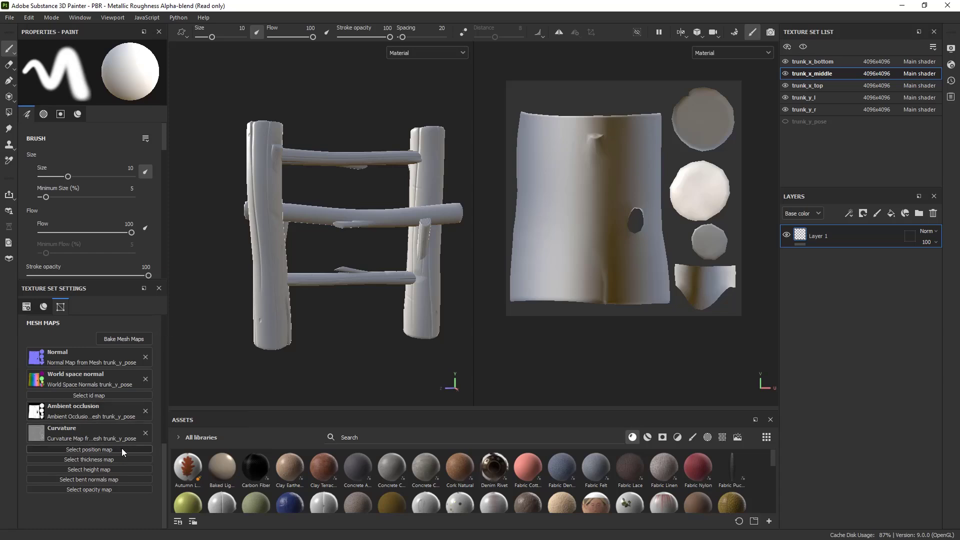
- Assign the baked trunk_y_pose position and thickness maps to the trunk_x_middle texture set
left_click(121, 448)
left_click(244, 347)
left_click(109, 471)
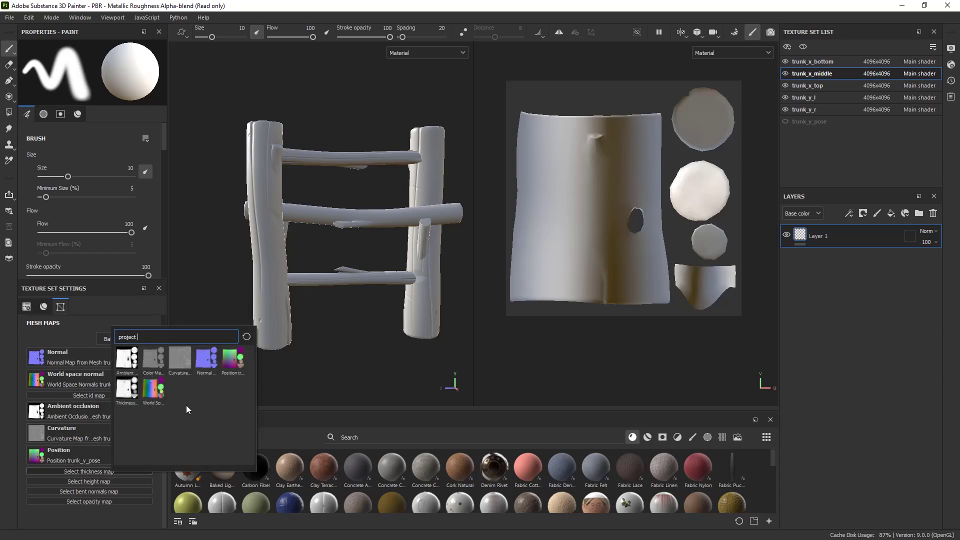
left_click(130, 397)
- Switch to the 3D-only view and rotate the environment lighting to brighten the trunk structure
left_click_drag(357, 319, 347, 325, "alt")
middle_click_drag(347, 328, 353, 349, "alt")
left_click_drag(390, 313, 419, 297, "alt")
key("F2")
right_click_drag(530, 254, 571, 252, "shift")
- Check the camera's display settings and set the main shader's quality to High (64 spp)
left_click(950, 48)
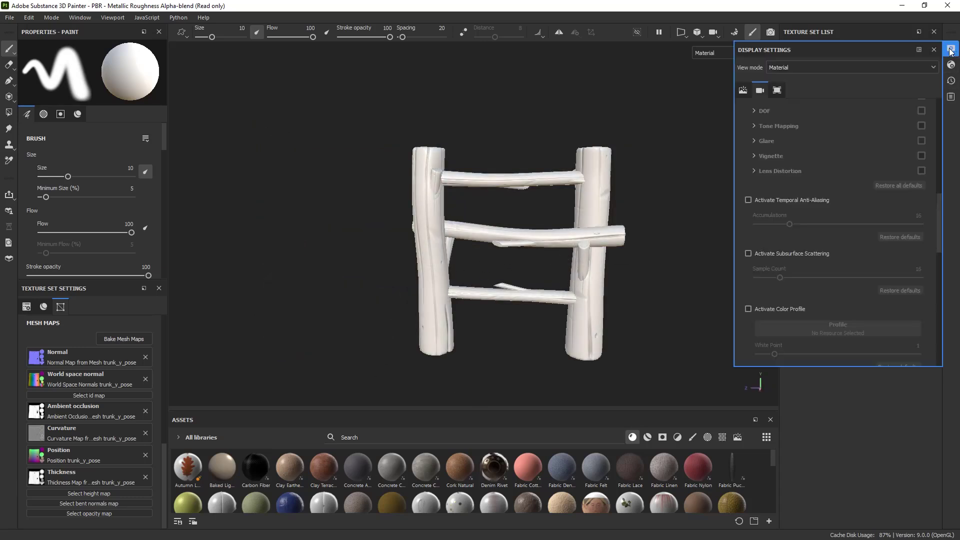
left_click(786, 251)
left_click(786, 251)
left_click(796, 199)
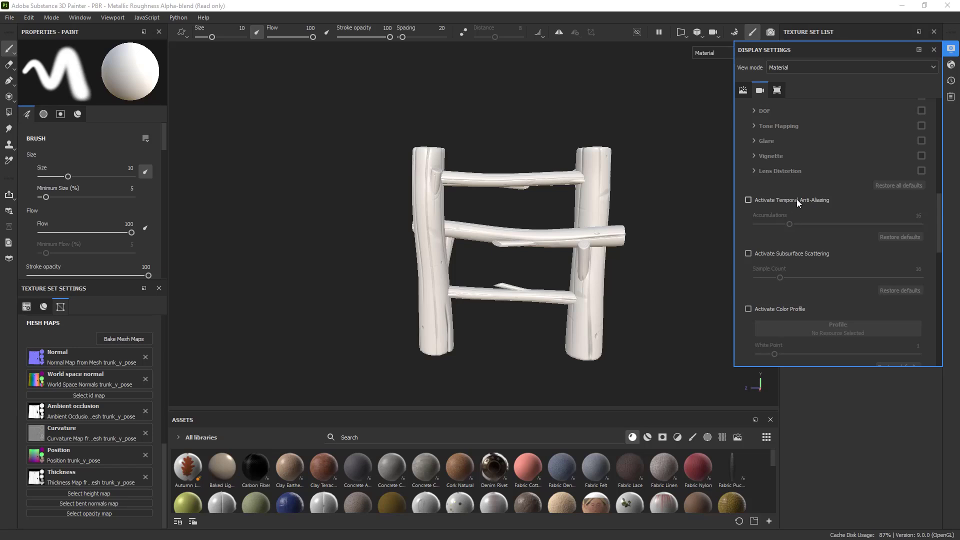
left_click(950, 65)
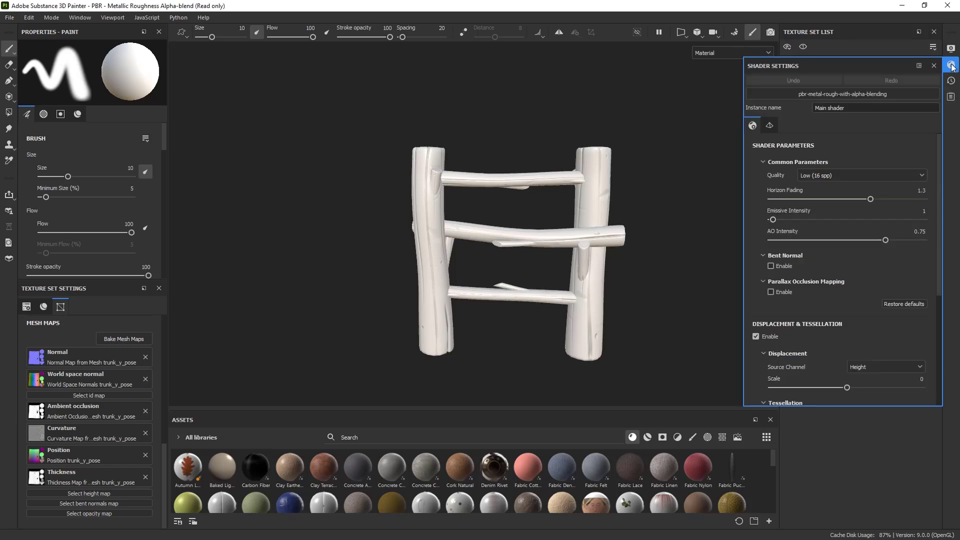
left_click(844, 175)
left_click(826, 219)
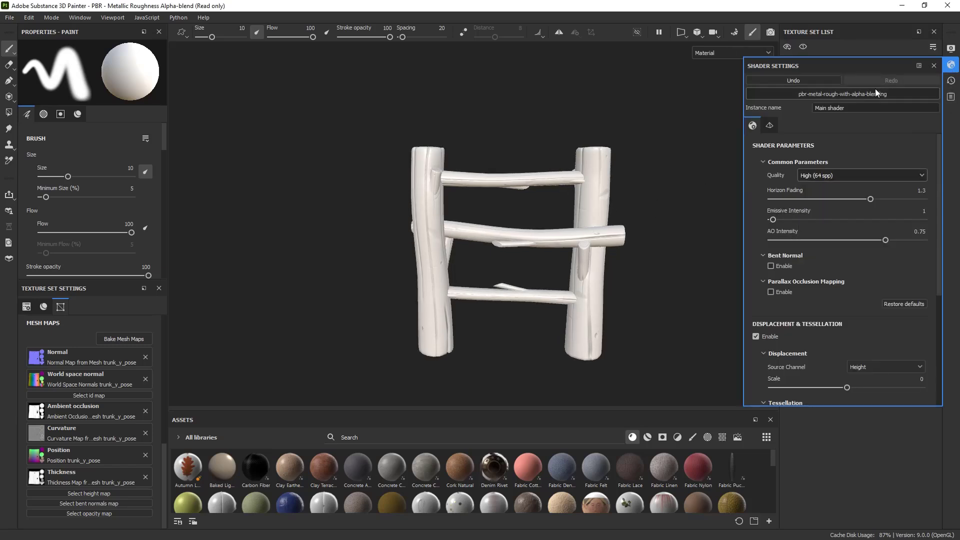
- Examine the baked surface detail of the trunk structure from several angles, focusing on the left vertical trunk
left_click(950, 48)
left_click_drag(373, 226, 504, 269, "alt")
middle_click_drag(505, 271, 427, 232, "alt")
left_click(950, 48)
left_click_drag(428, 232, 410, 229, "alt")
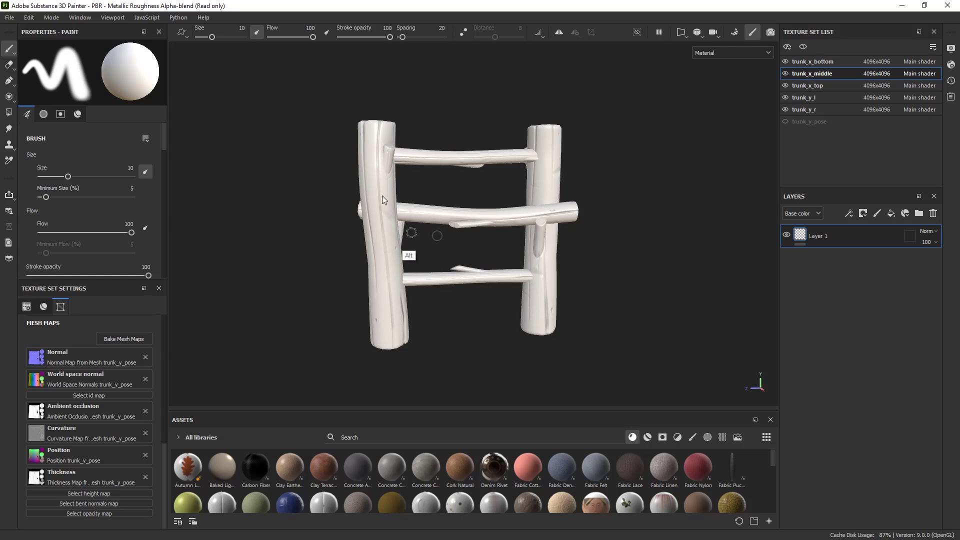
mouse_move(373, 118)
left_mouse_down()
mouse_move(440, 269)
mouse_move(329, 189)
left_mouse_up()
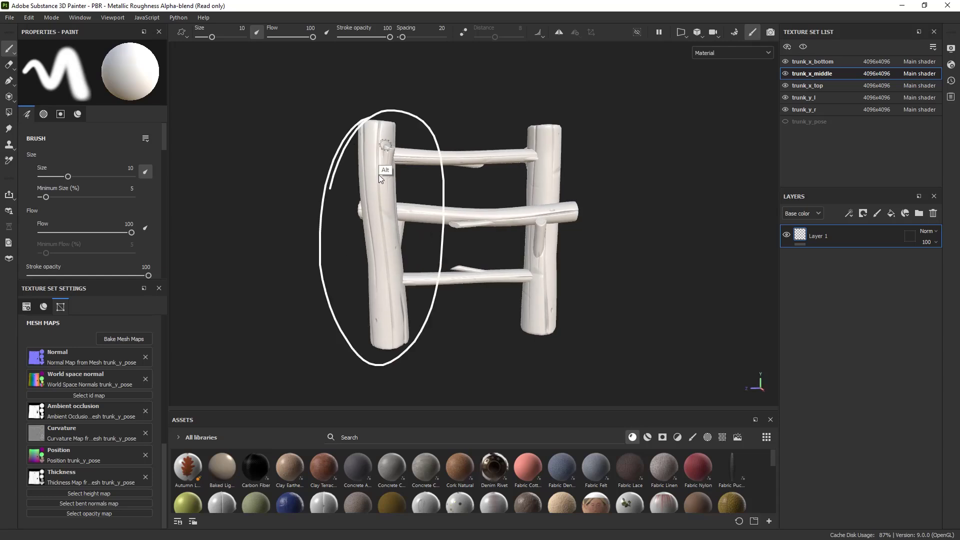
key("Escape")
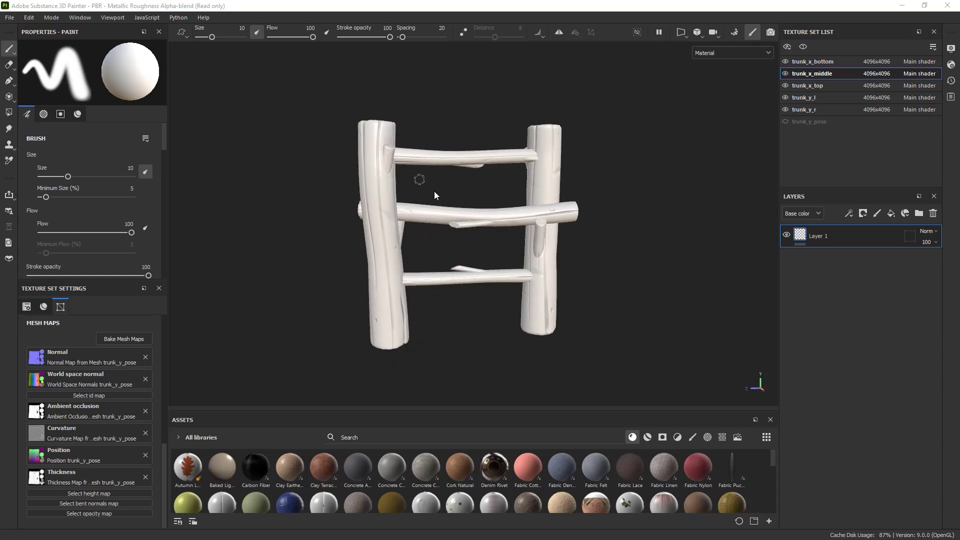
left_click_drag(434, 191, 449, 212, "alt")
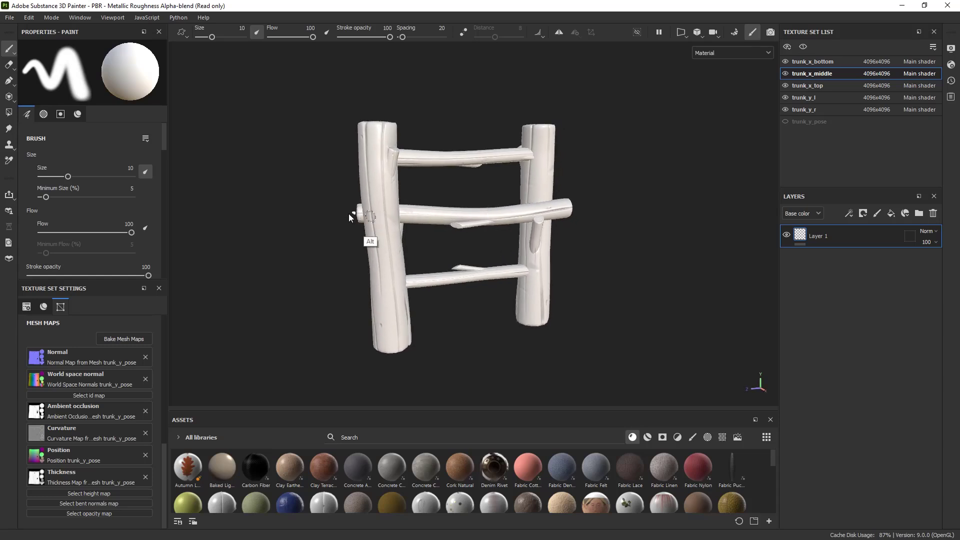
mouse_move(597, 245)
left_mouse_down("alt")
mouse_move(517, 250)
mouse_move(547, 270)
mouse_move(529, 287)
mouse_move(514, 260)
mouse_move(549, 251)
mouse_move(539, 249)
left_mouse_up("alt")
middle_click_drag(553, 220, 545, 261, "alt")
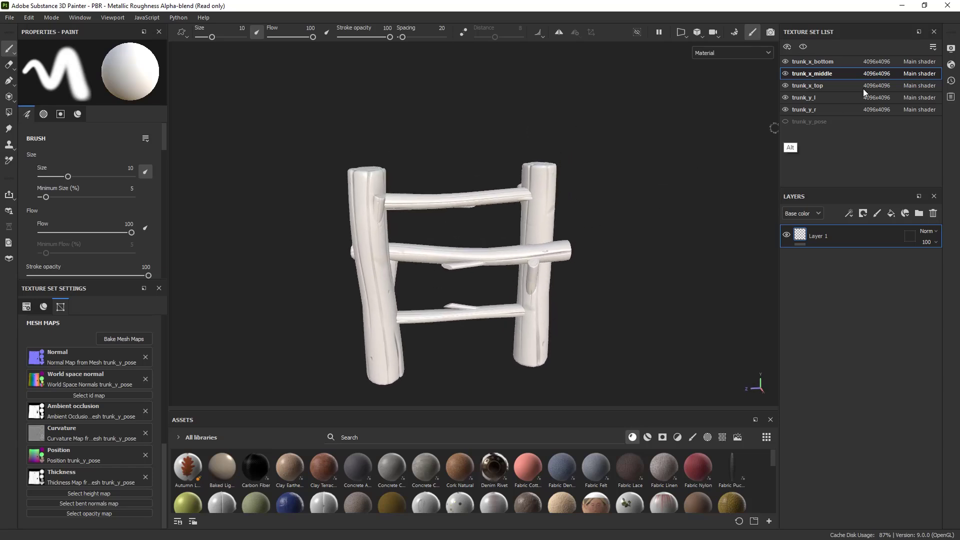
mouse_move(366, 148)
left_mouse_down()
mouse_move(312, 283)
mouse_move(350, 146)
left_mouse_up()
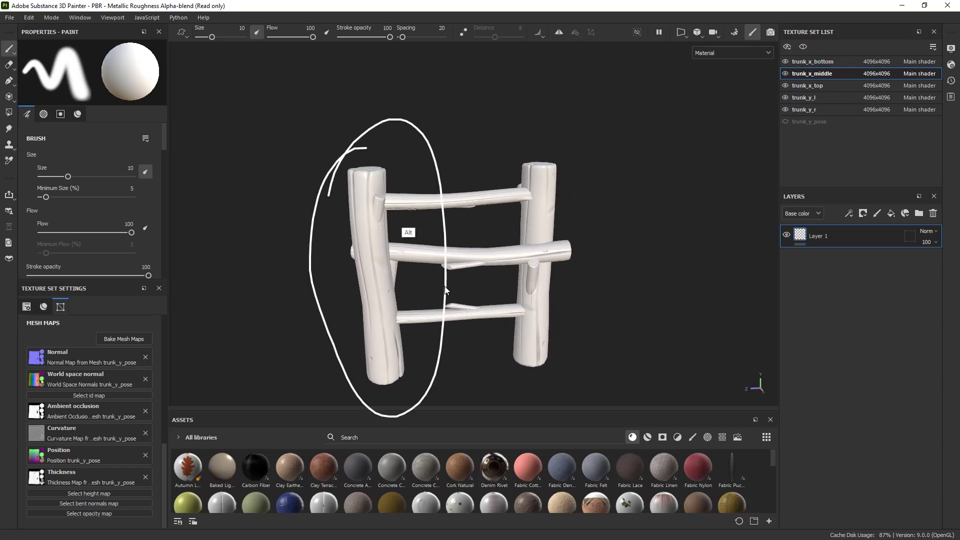
left_click_drag(361, 264, 441, 224)
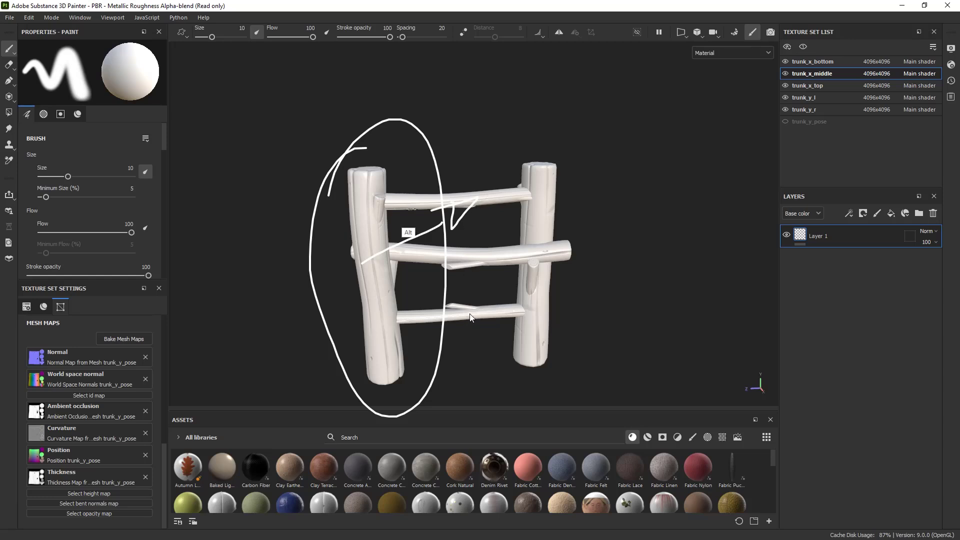
key("Escape")
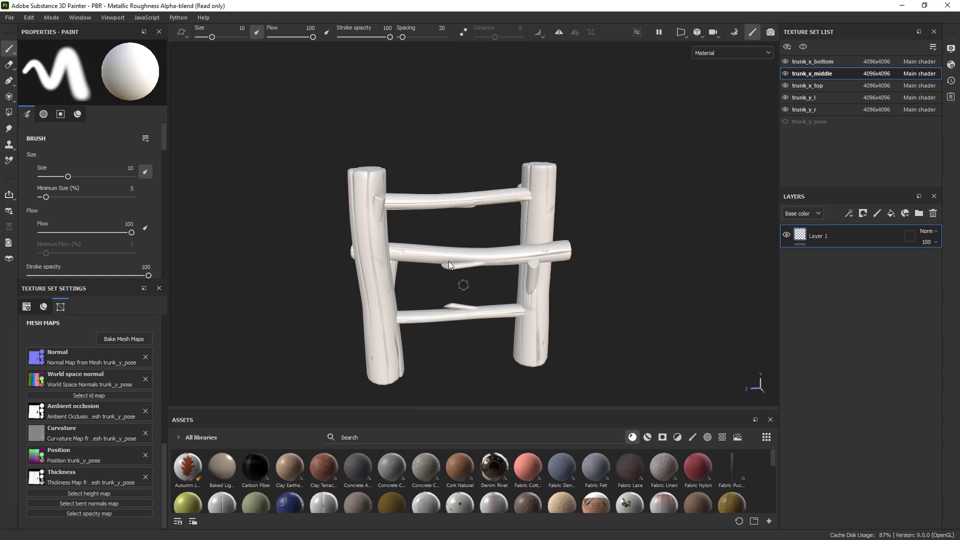
- Save the project under the name Wood_Texturing
mouse_move(448, 261)
left_mouse_down("alt")
mouse_move(453, 276)
mouse_move(451, 266)
left_mouse_up("alt")
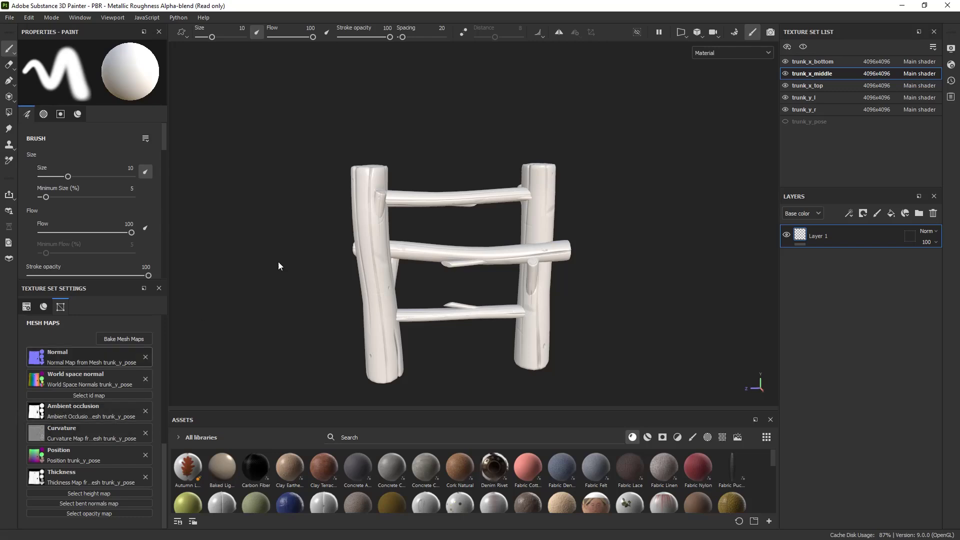
key("ctrl+s")
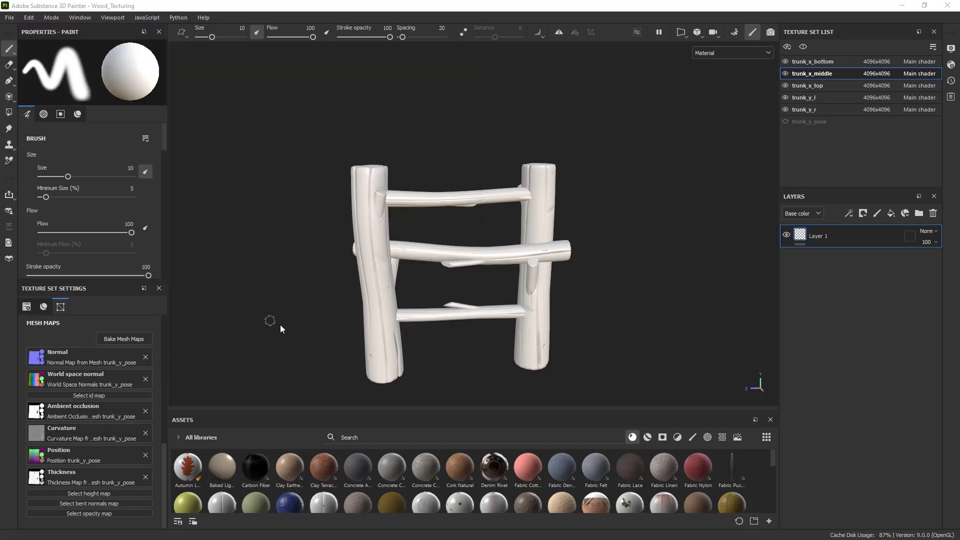
- Examine the whole trunk structure from the front and both sides, checking the vertical trunks and the three crossbars
left_click_drag(280, 328, 405, 298, "alt")
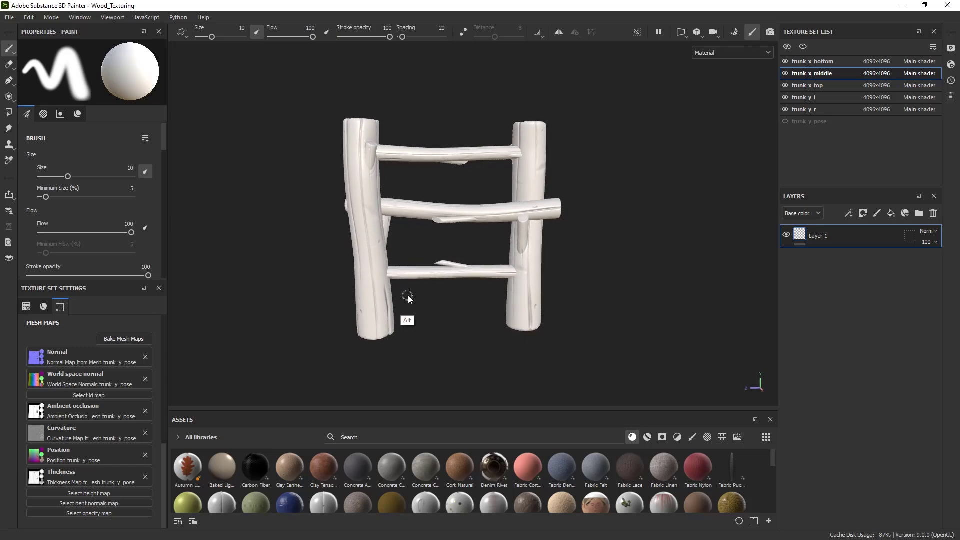
left_click_drag(359, 211, 382, 196, "alt")
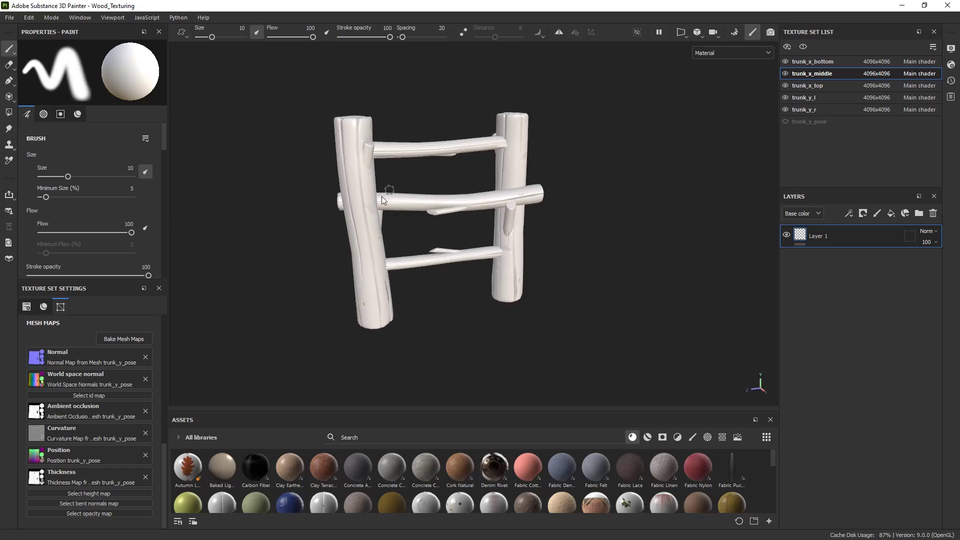
middle_click_drag(407, 242, 400, 261, "alt")
left_click_drag(400, 261, 617, 266, "alt")
right_click_drag(617, 266, 424, 244, "alt")
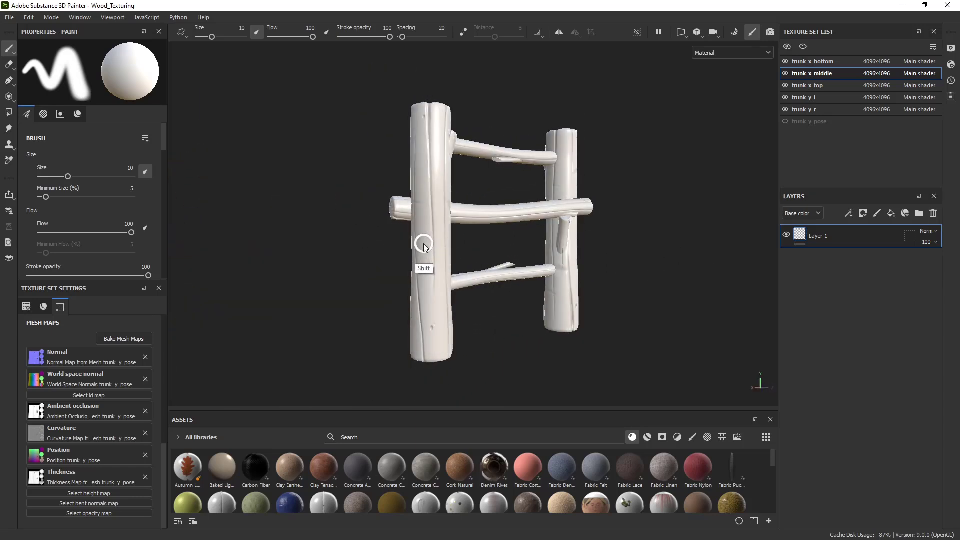
left_click_drag(532, 242, 494, 245, "alt")
right_click_drag(495, 245, 448, 247, "alt")
left_click_drag(449, 248, 380, 250, "alt")
middle_click_drag(635, 223, 502, 235, "alt")
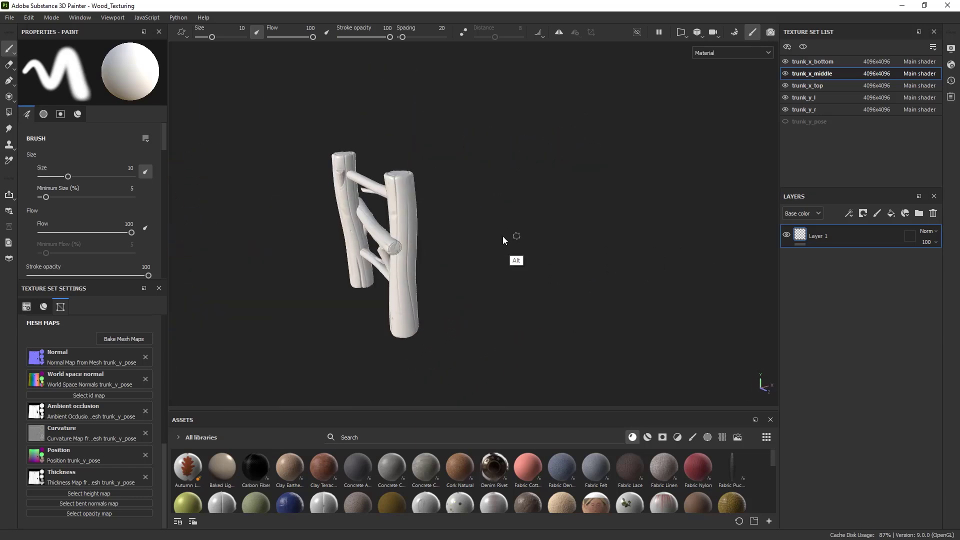
left_click_drag(503, 236, 382, 219, "alt")
right_click_drag(383, 219, 418, 216, "shift")
middle_click_drag(380, 232, 445, 244, "alt")
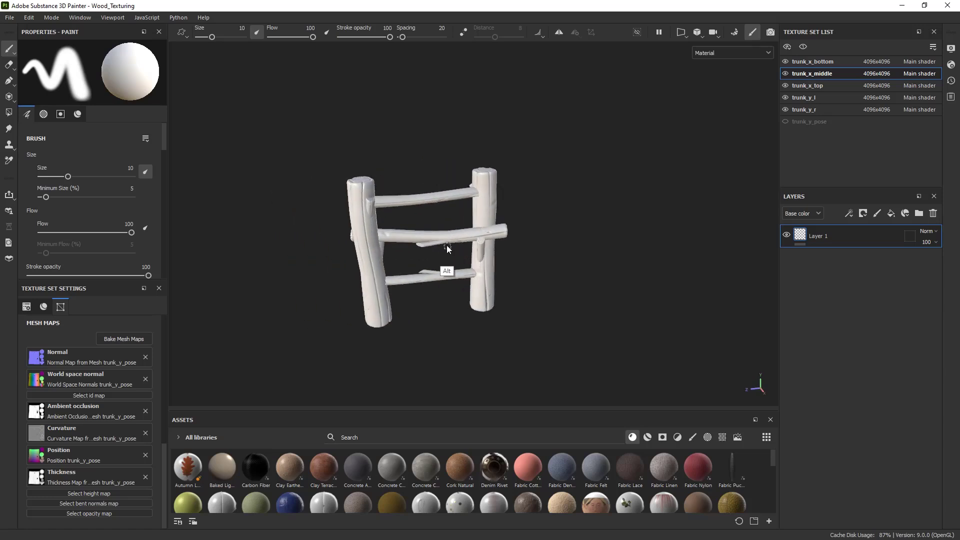
left_click_drag(446, 245, 438, 225, "alt")
left_click_drag(368, 191, 510, 190)
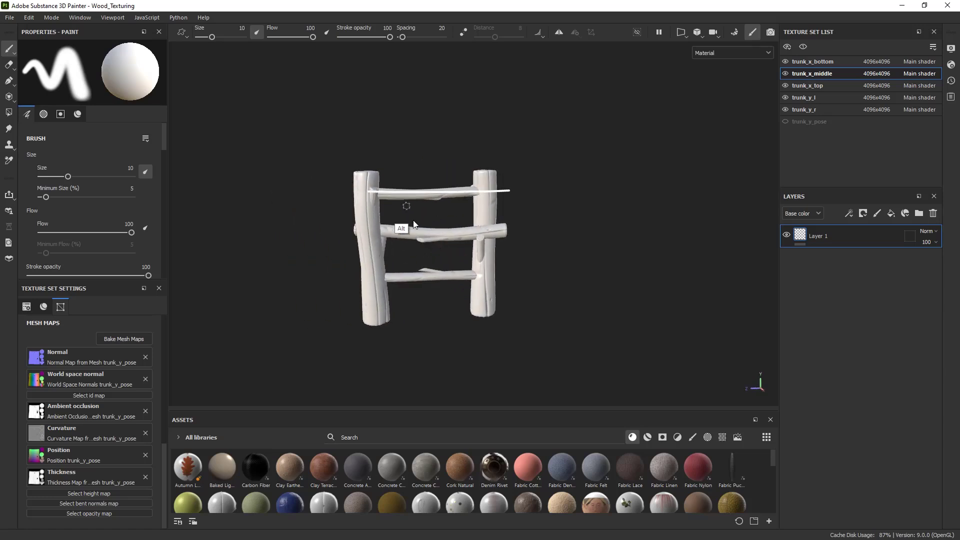
left_click_drag(382, 237, 463, 236)
left_click_drag(370, 258, 440, 260)
left_click_drag(378, 298, 459, 299)
key("Escape")
left_click_drag(559, 263, 519, 266, "alt")
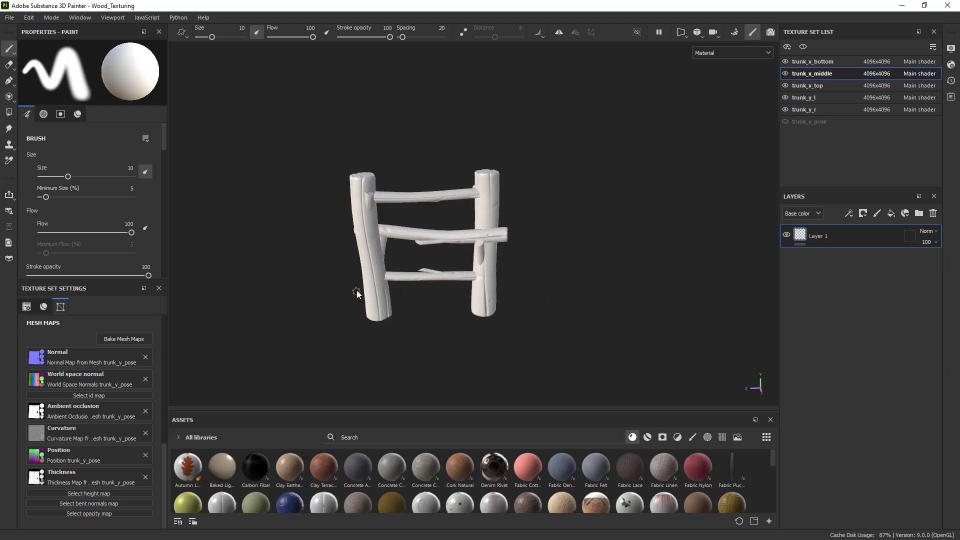
mouse_move(345, 161)
left_mouse_down()
mouse_move(381, 305)
mouse_move(331, 186)
left_mouse_up()
mouse_move(465, 139)
left_mouse_down()
mouse_move(525, 122)
mouse_move(436, 145)
left_mouse_up()
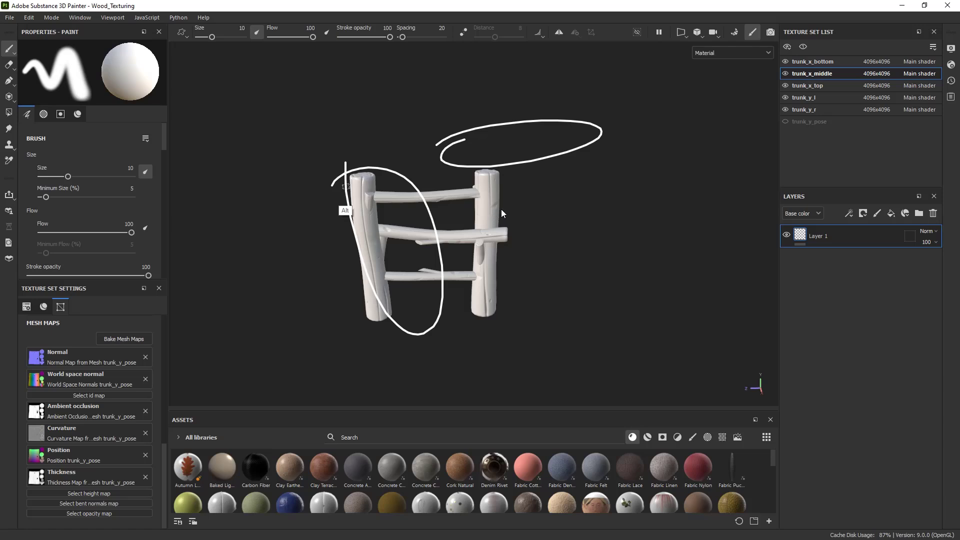
key("Escape")
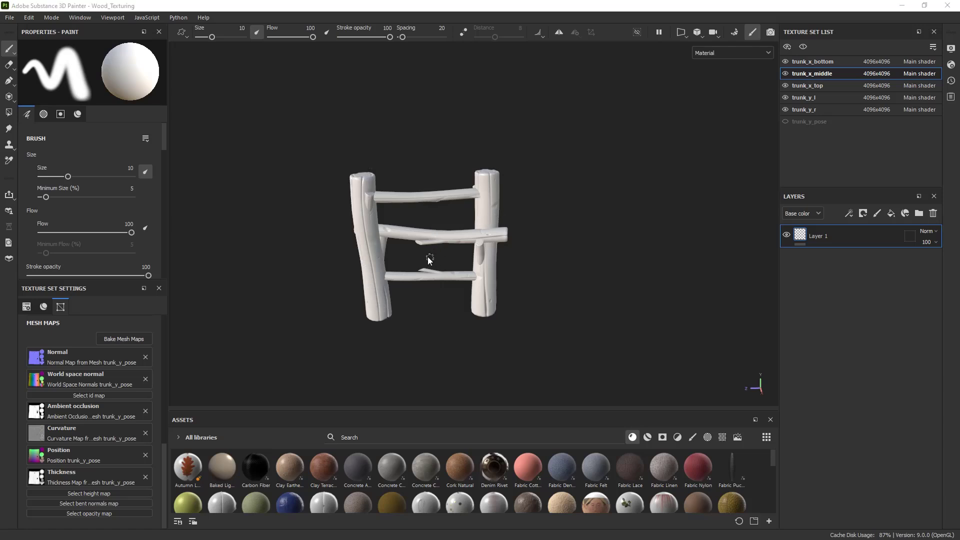
left_click_drag(428, 256, 442, 217, "alt")
middle_click_drag(404, 243, 425, 251, "alt")
mouse_move(425, 251)
left_mouse_down("alt")
mouse_move(417, 269)
mouse_move(410, 245)
left_mouse_up("alt")
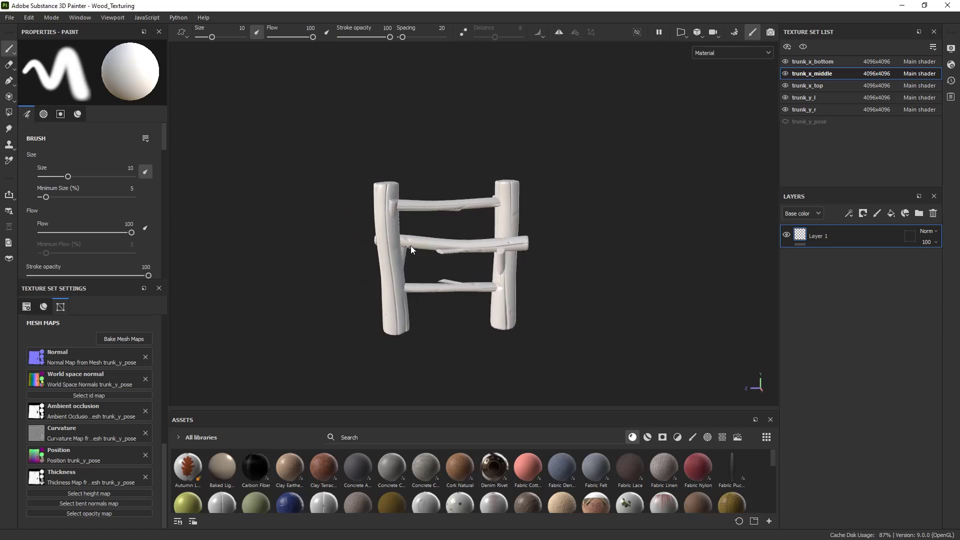